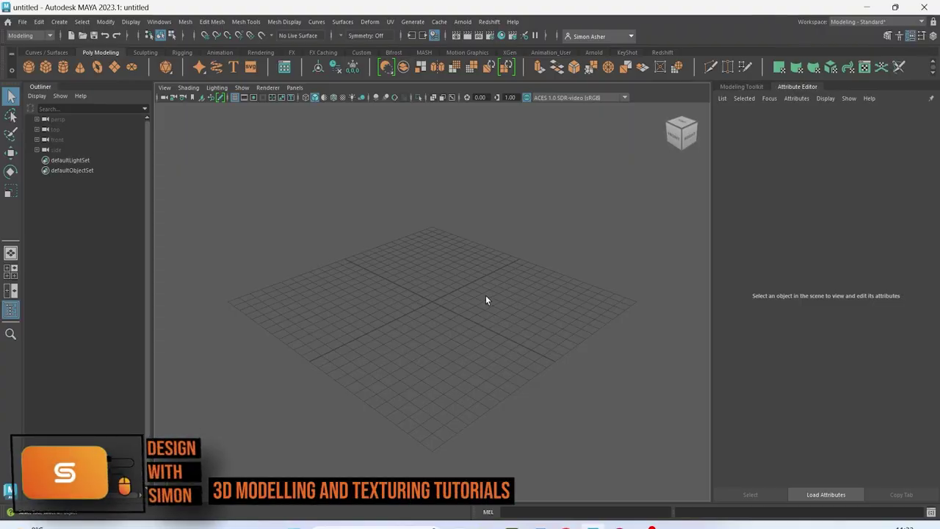
Switch the viewport from perspective to the front view.
{"action": "key", "text": "space"}
{"action": "left_click", "coordinate": [403, 232]}
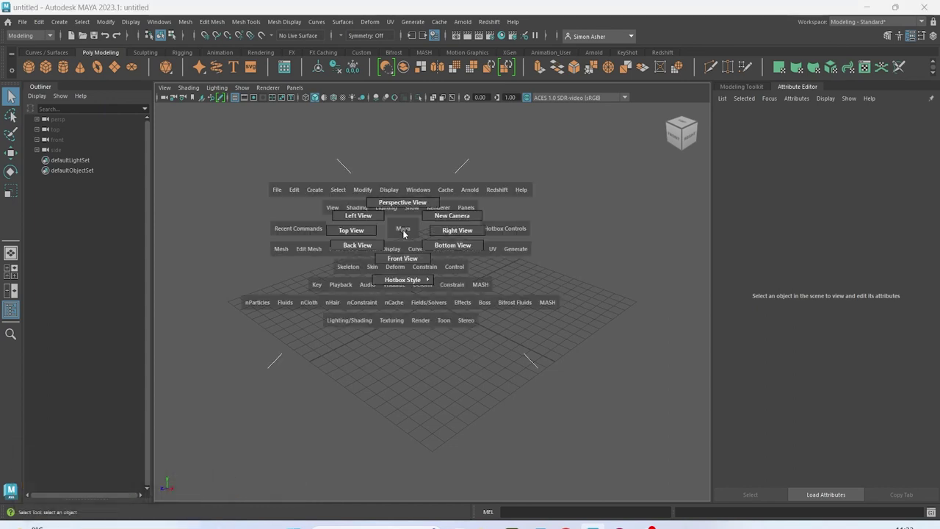
{"action": "left_click_drag", "start_coordinate": [403, 247], "coordinate": [401, 250]}
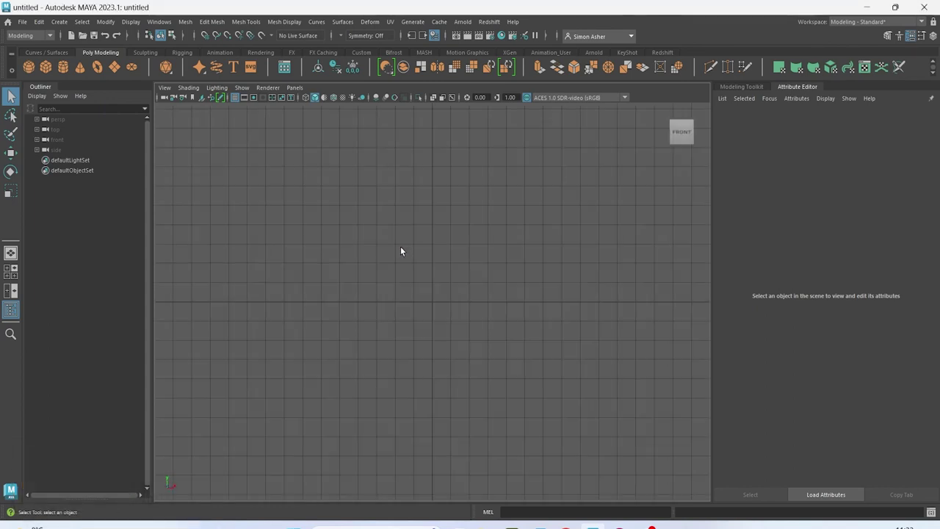
Import 800px-Bouteille.jpg from the Desktop's Reference images folder as an image plane in the front view.
{"action": "left_click", "coordinate": [163, 90]}
{"action": "mouse_move", "coordinate": [244, 314]}
{"action": "left_click", "coordinate": [329, 325]}
{"action": "left_click", "coordinate": [231, 146]}
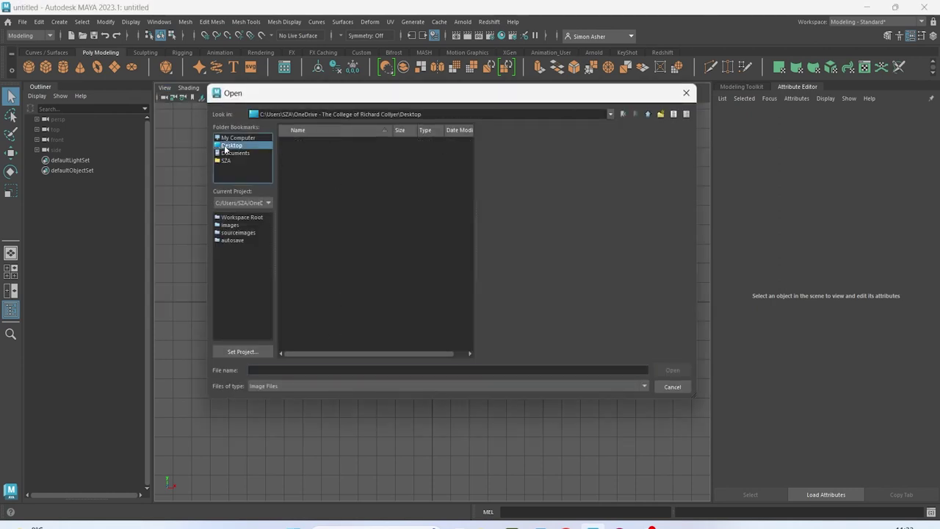
{"action": "double_click", "coordinate": [316, 208]}
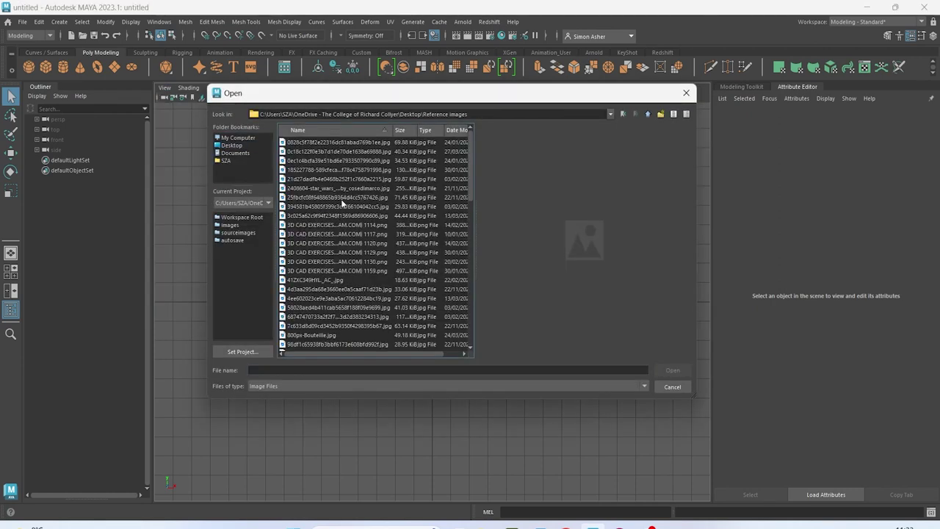
{"action": "left_click", "coordinate": [311, 143]}
{"action": "key", "text": "Down"}
{"action": "key", "text": "Down"}
{"action": "key", "text": "Down"}
{"action": "key", "text": "Down"}
{"action": "key", "text": "Down"}
{"action": "key", "text": "Down"}
{"action": "key", "text": "Down"}
{"action": "key", "text": "Down"}
{"action": "key", "text": "Down"}
{"action": "key", "text": "Down"}
{"action": "key", "text": "Down"}
{"action": "key", "text": "Down"}
{"action": "key", "text": "Down"}
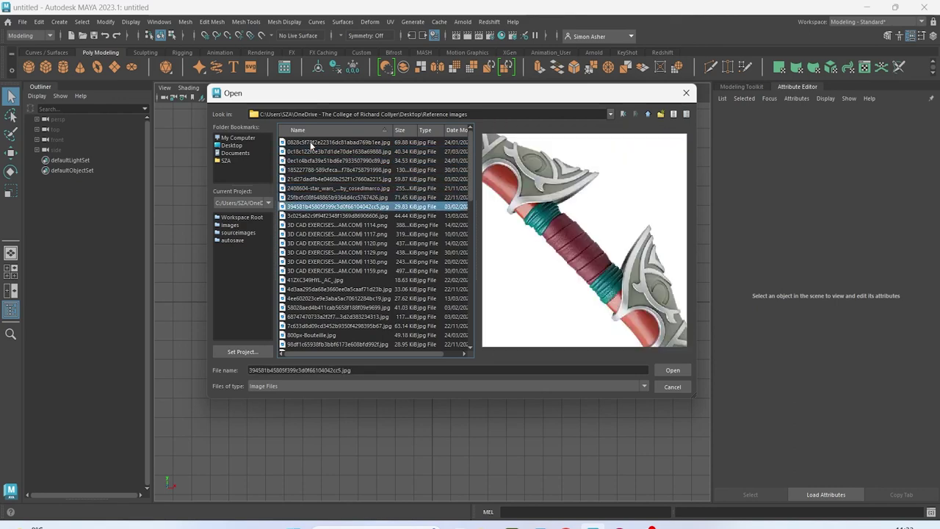
{"action": "key", "text": "Down"}
{"action": "key", "text": "Down"}
{"action": "key", "text": "Down"}
{"action": "key", "text": "Down"}
{"action": "key", "text": "Down"}
{"action": "key", "text": "Down"}
{"action": "key", "text": "Down"}
{"action": "key", "text": "Down"}
{"action": "key", "text": "Down"}
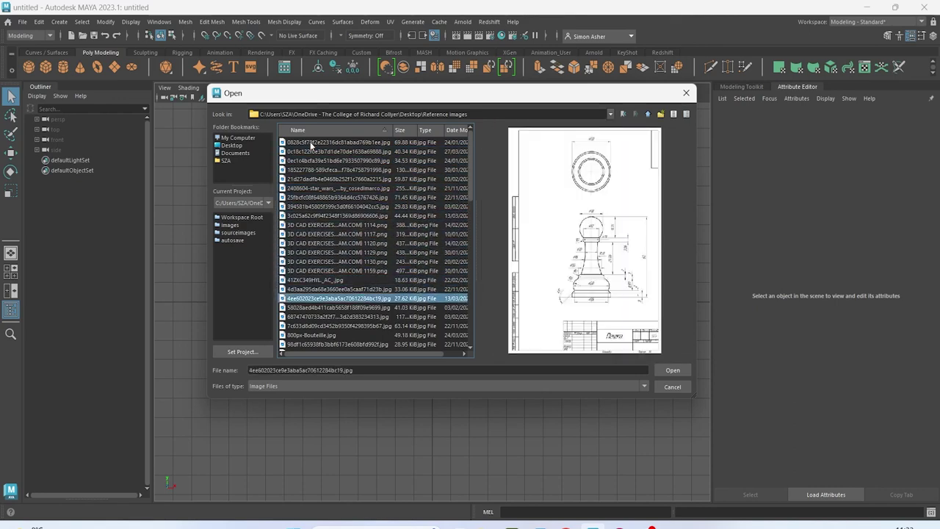
{"action": "key", "text": "Up"}
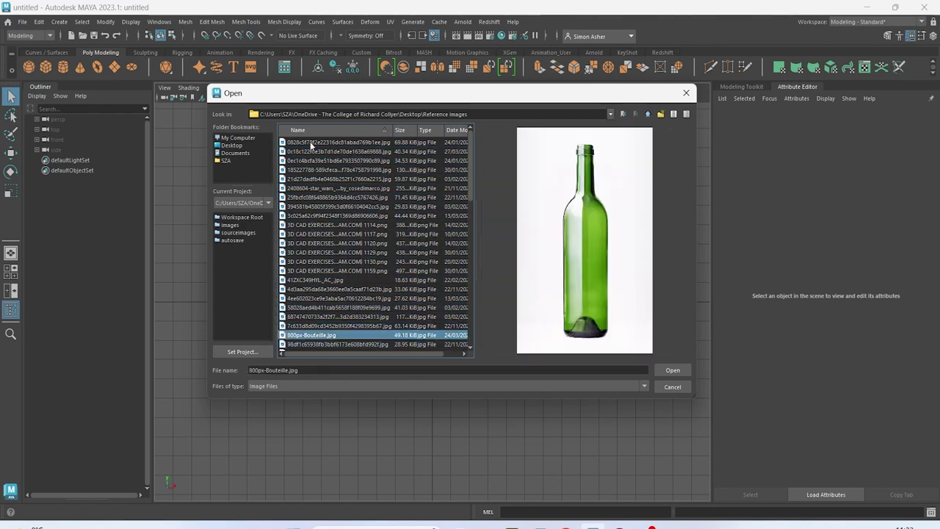
{"action": "key", "text": "Return"}
Scale the bottle image plane up uniformly, keeping it centred on the grid, and deselect it.
{"action": "left_click", "coordinate": [489, 298]}
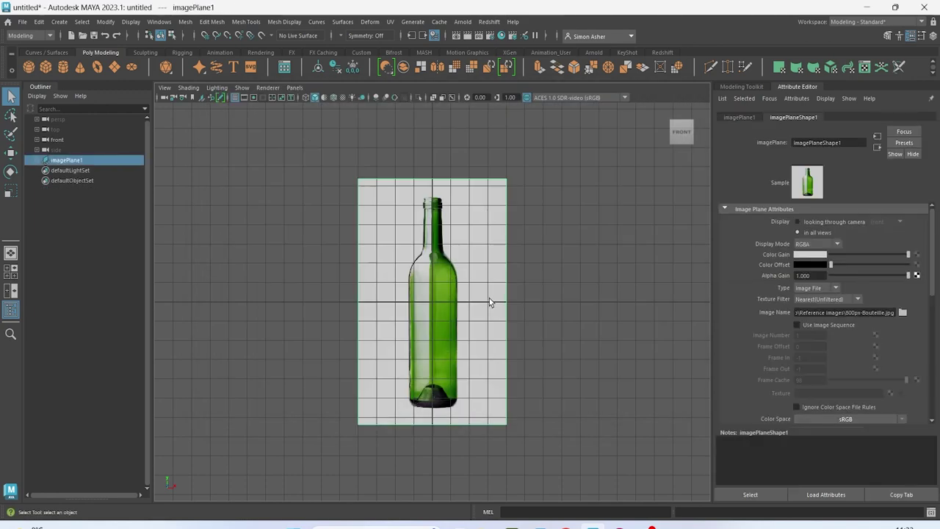
{"action": "key", "text": "r"}
{"action": "left_click_drag", "start_coordinate": [432, 302], "coordinate": [655, 280]}
{"action": "left_click", "coordinate": [655, 280]}
{"action": "scroll", "coordinate": [637, 295], "scroll_direction": "down", "scroll_amount": 5}
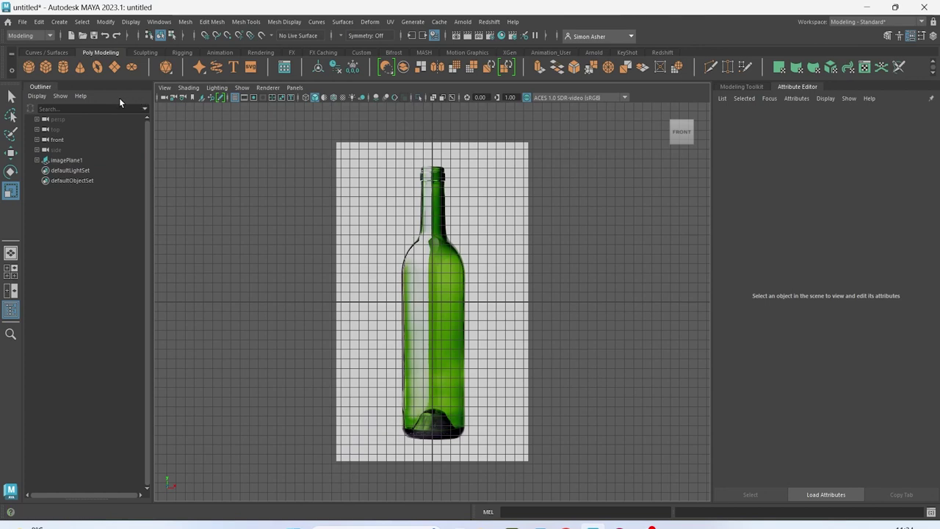
Create a polygon cylinder at the origin and scale it uniformly to the width of the bottle's body.
{"action": "left_click", "coordinate": [64, 68]}
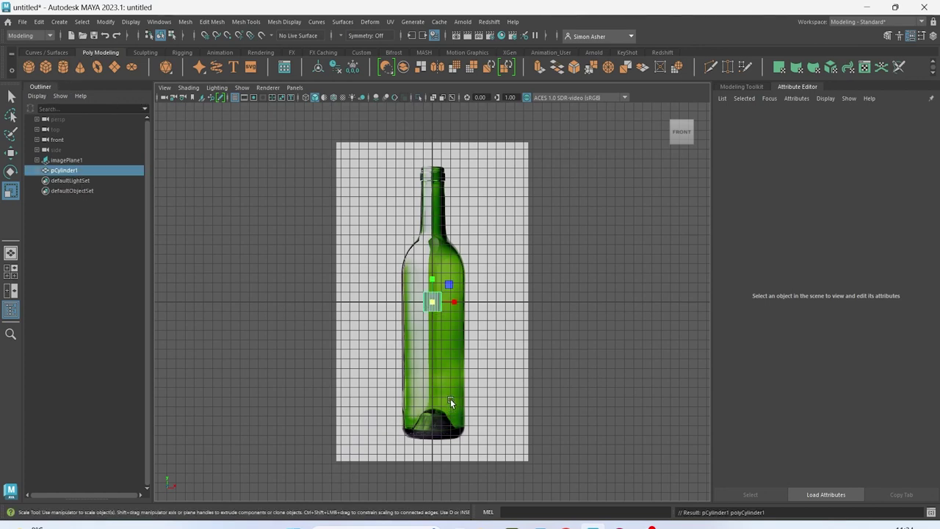
{"action": "scroll", "coordinate": [459, 386], "scroll_direction": "up", "scroll_amount": 1}
{"action": "scroll", "coordinate": [459, 386], "scroll_direction": "up", "scroll_amount": 4}
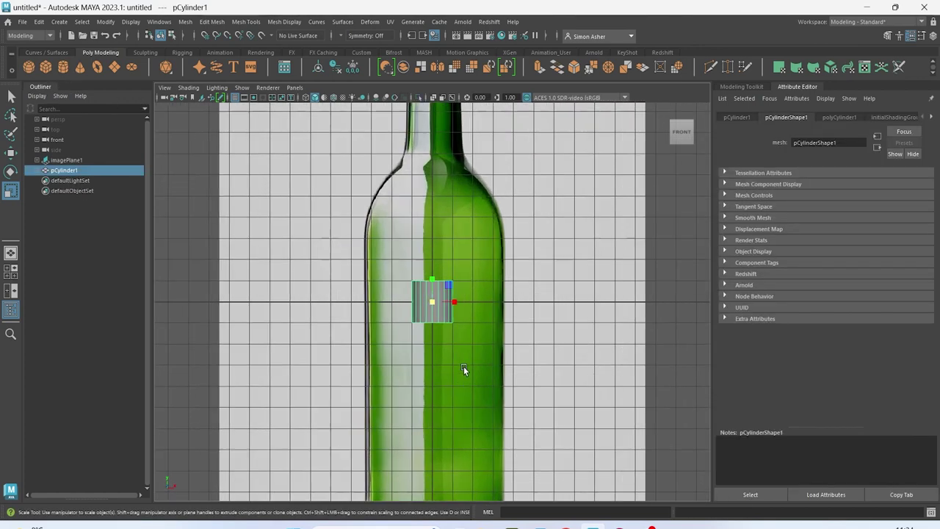
{"action": "left_click_drag", "start_coordinate": [433, 302], "coordinate": [509, 303]}
{"action": "middle_click_drag", "start_coordinate": [521, 353], "coordinate": [537, 409], "text": "alt"}
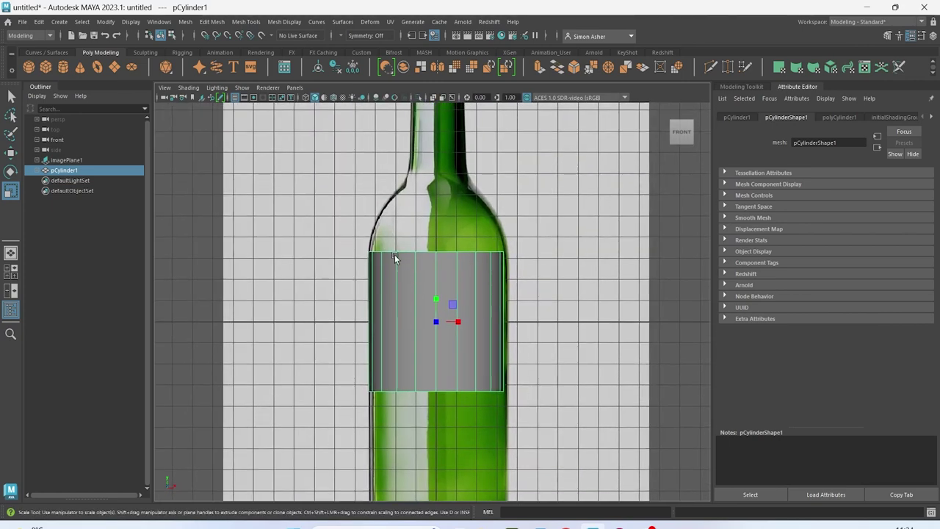
Enable X-Ray shading and raise the cylinder's top ring of vertices to the bottle's neck.
{"action": "left_click", "coordinate": [183, 87]}
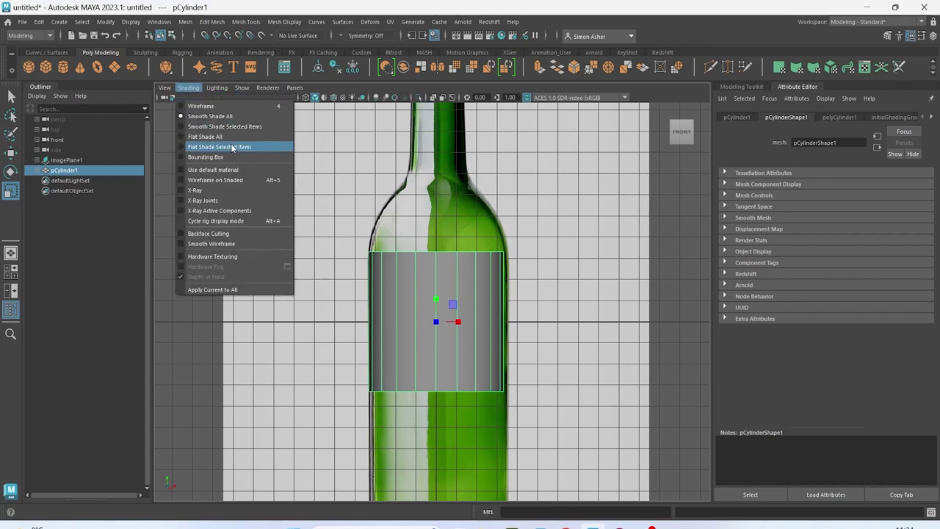
{"action": "left_click", "coordinate": [216, 190]}
{"action": "right_click_drag", "start_coordinate": [392, 268], "coordinate": [338, 236]}
{"action": "left_click_drag", "start_coordinate": [536, 294], "coordinate": [527, 291]}
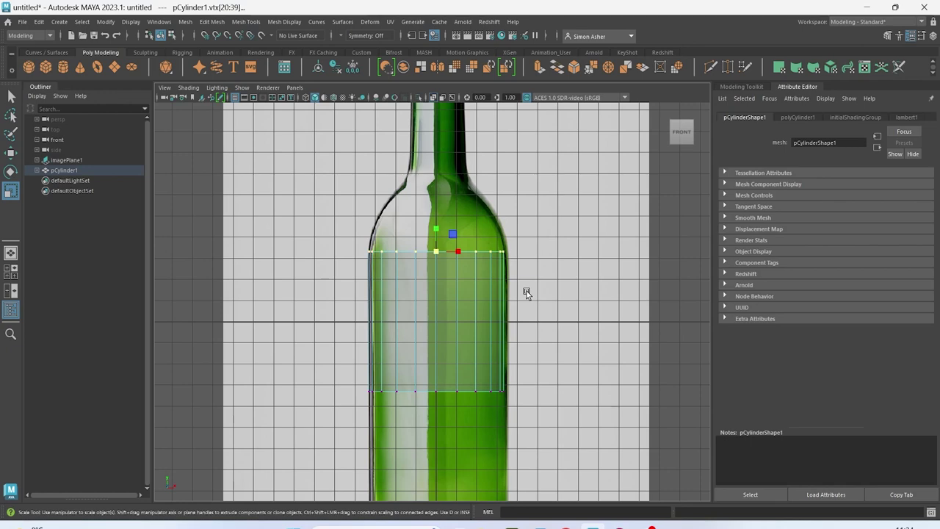
{"action": "key", "text": "w"}
{"action": "middle_click_drag", "start_coordinate": [544, 310], "coordinate": [536, 420], "text": "alt"}
{"action": "left_click_drag", "start_coordinate": [427, 334], "coordinate": [427, 201]}
Extend the cylinder to the full bottle height, moving its bottom vertices to the base and its top vertices to the mouth.
{"action": "middle_click_drag", "start_coordinate": [388, 409], "coordinate": [353, 217], "text": "alt"}
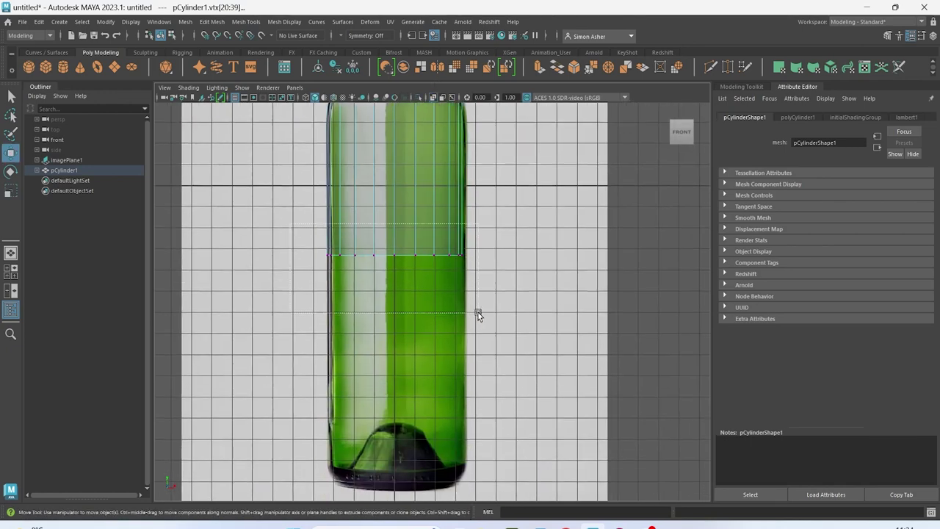
{"action": "left_click_drag", "start_coordinate": [394, 225], "coordinate": [411, 451]}
{"action": "middle_click_drag", "start_coordinate": [464, 294], "coordinate": [457, 428], "text": "alt"}
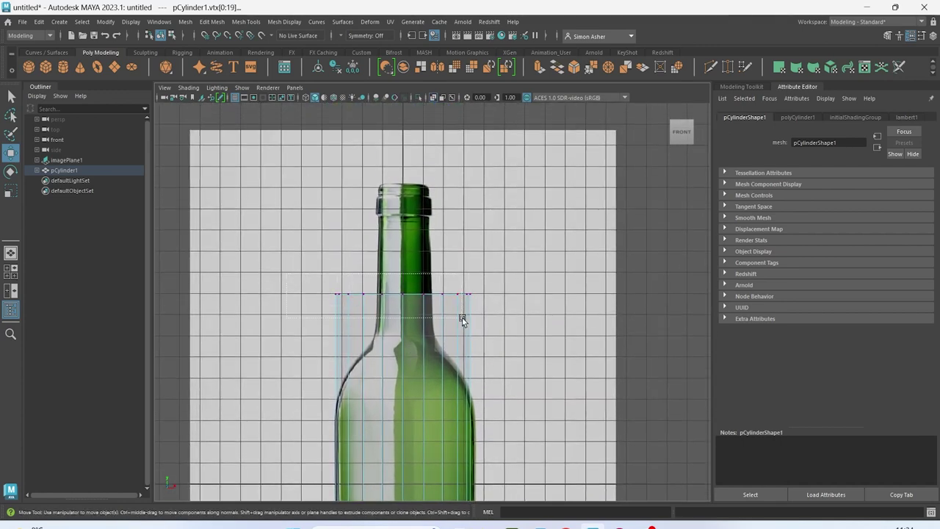
{"action": "middle_click_drag", "start_coordinate": [507, 329], "coordinate": [509, 343], "text": "alt"}
{"action": "left_click_drag", "start_coordinate": [403, 289], "coordinate": [403, 182]}
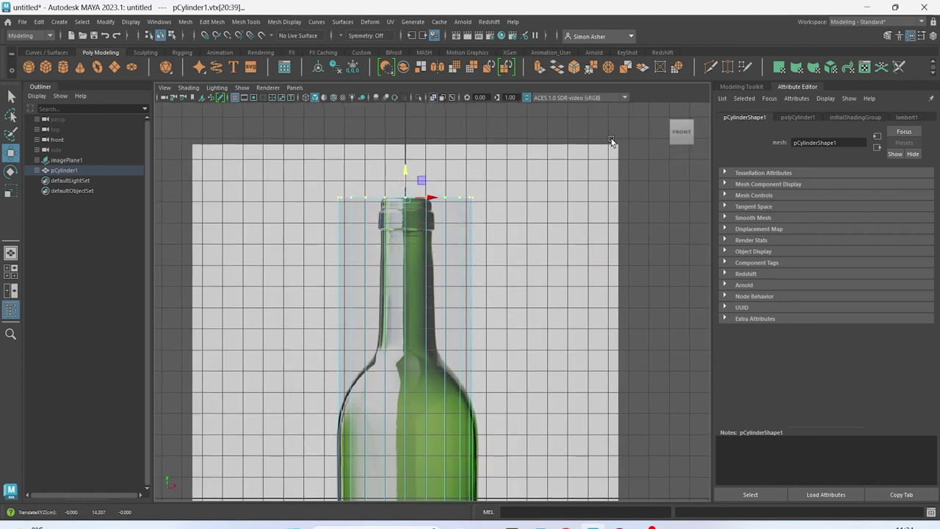
Insert horizontal edge loops with Multi-Cut across the cylinder's body, shoulder, neck base and middle of the neck.
{"action": "left_click", "coordinate": [741, 87]}
{"action": "left_click", "coordinate": [796, 396]}
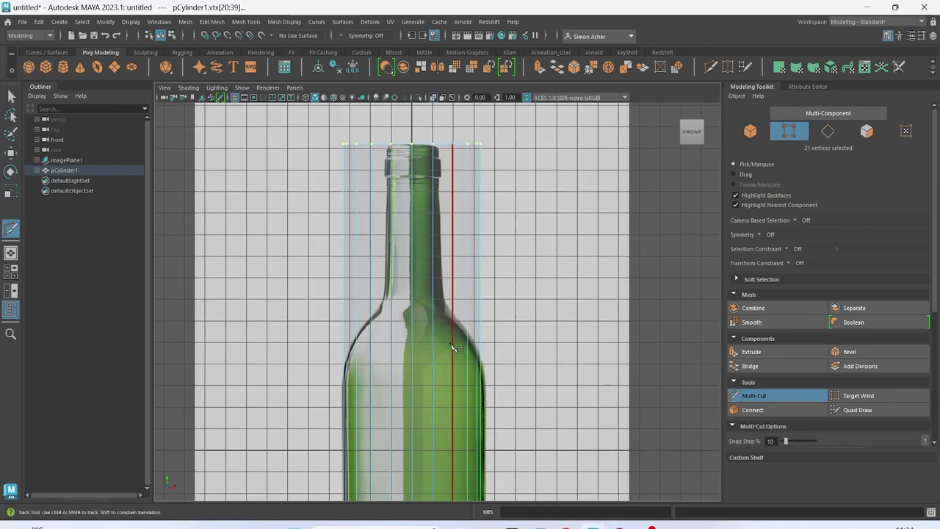
{"action": "middle_click", "coordinate": [420, 399], "text": "ctrl"}
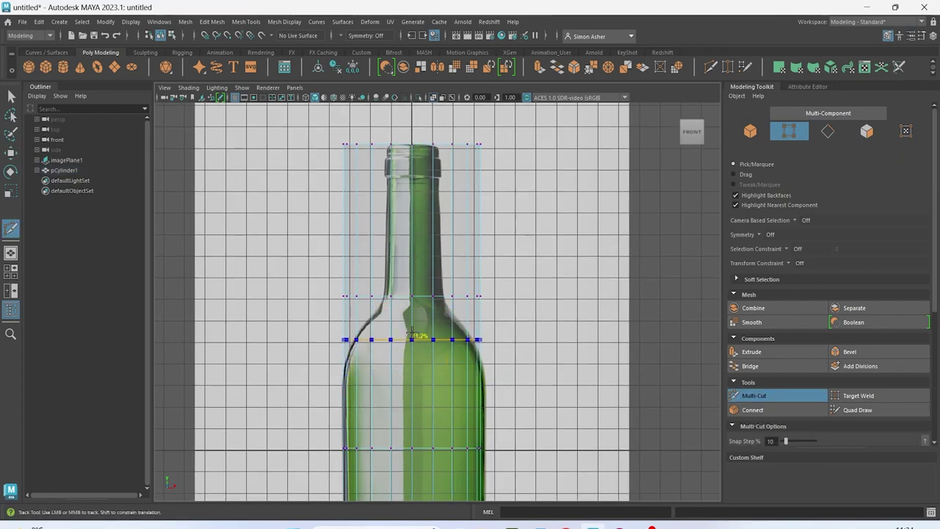
{"action": "middle_click", "coordinate": [430, 240], "text": "ctrl"}
{"action": "middle_click_drag", "start_coordinate": [429, 317], "coordinate": [430, 331], "text": "alt"}
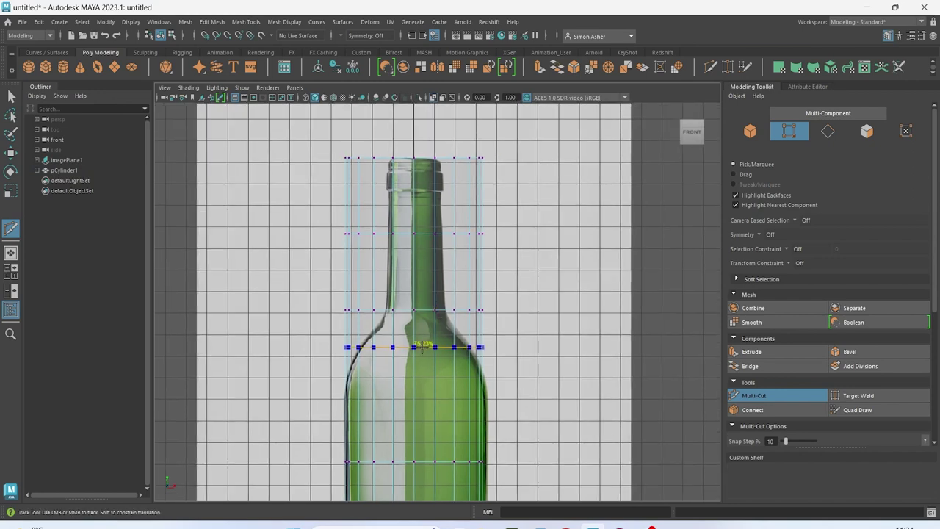
{"action": "left_click", "coordinate": [419, 384], "text": "ctrl"}
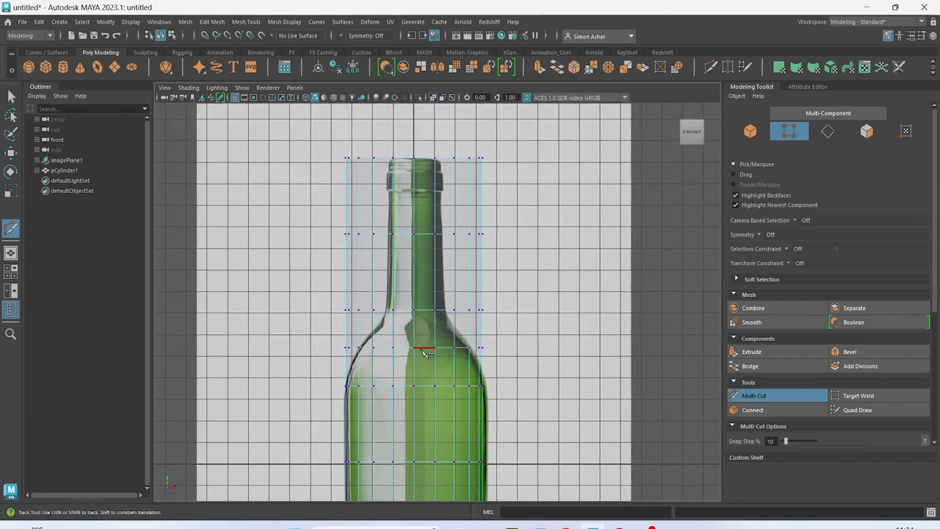
Scale the cylinder's top edge loop inward horizontally to match the width of the bottle's mouth.
{"action": "key", "text": "r"}
{"action": "scroll", "coordinate": [399, 286], "scroll_direction": "up", "scroll_amount": 2}
{"action": "middle_click_drag", "start_coordinate": [399, 271], "coordinate": [427, 360], "text": "alt"}
{"action": "right_click_drag", "start_coordinate": [417, 217], "coordinate": [413, 185]}
{"action": "double_click", "coordinate": [419, 214]}
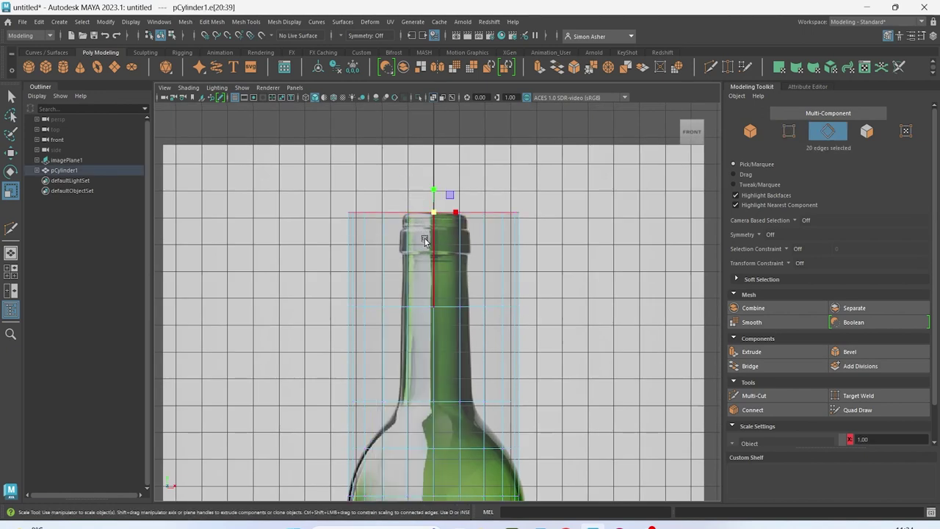
{"action": "left_click_drag", "start_coordinate": [434, 213], "coordinate": [360, 245]}
Scale the edge loop halfway up the neck inward horizontally to match the neck's outline.
{"action": "scroll", "coordinate": [416, 308], "scroll_direction": "up", "scroll_amount": 3}
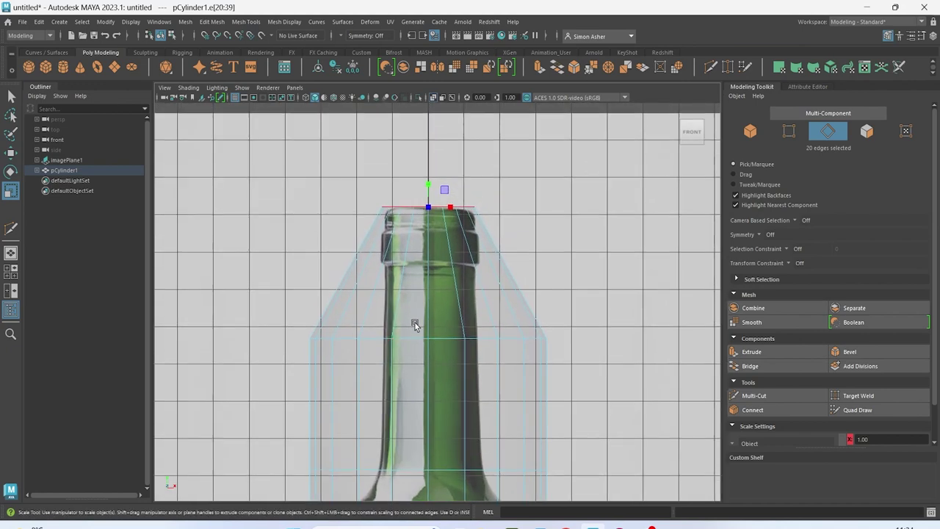
{"action": "double_click", "coordinate": [414, 339]}
{"action": "left_click_drag", "start_coordinate": [426, 342], "coordinate": [326, 361]}
Scale the edge loop at the base of the neck inward to about 0.41 in X and Z, matching the reference outline.
{"action": "middle_click_drag", "start_coordinate": [409, 458], "coordinate": [412, 381], "text": "alt"}
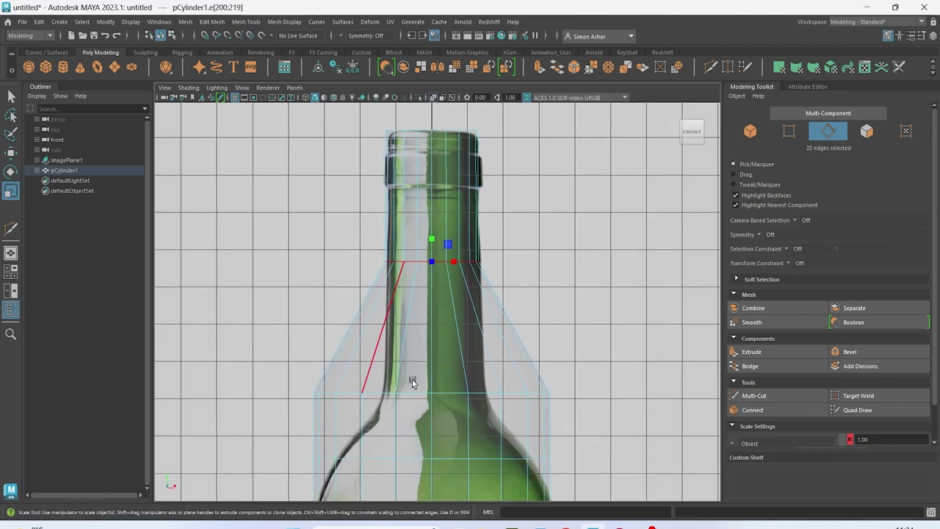
{"action": "double_click", "coordinate": [409, 392]}
{"action": "left_click_drag", "start_coordinate": [430, 393], "coordinate": [329, 421]}
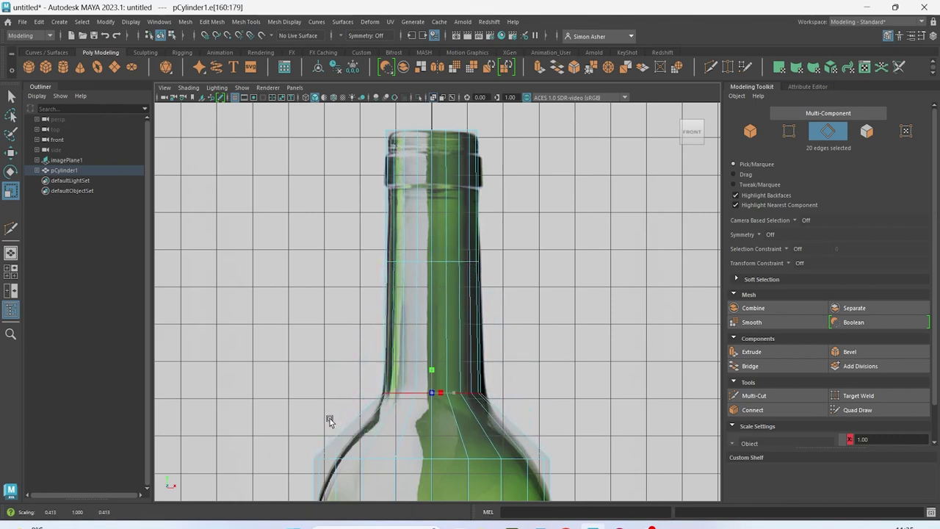
Scale the upper shoulder edge loop inward horizontally until it follows the bottle's curved outline.
{"action": "middle_click_drag", "start_coordinate": [337, 428], "coordinate": [324, 367], "text": "alt"}
{"action": "left_click", "coordinate": [385, 404]}
{"action": "double_click", "coordinate": [413, 399]}
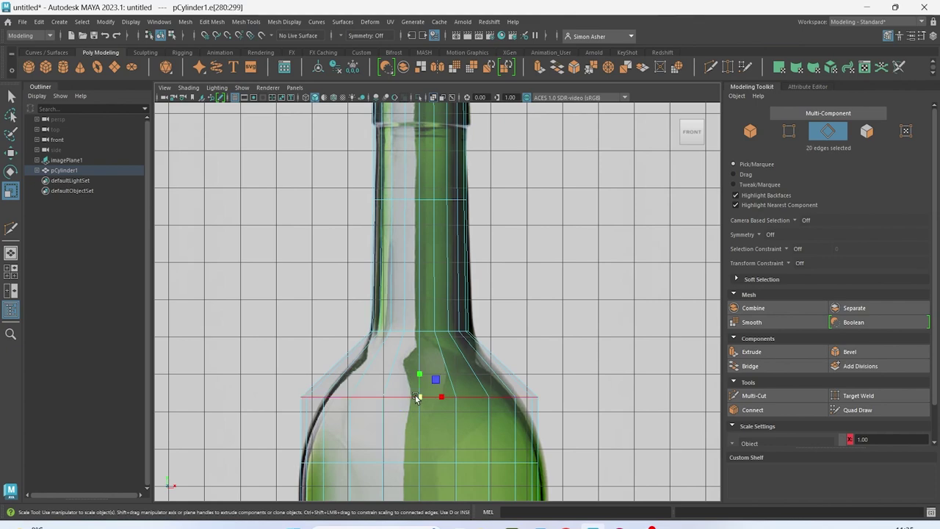
{"action": "middle_click_drag", "start_coordinate": [428, 409], "coordinate": [448, 380], "text": "alt"}
{"action": "scroll", "coordinate": [445, 386], "scroll_direction": "up", "scroll_amount": 2}
{"action": "left_click_drag", "start_coordinate": [440, 388], "coordinate": [397, 403]}
{"action": "middle_click_drag", "start_coordinate": [397, 403], "coordinate": [418, 322], "text": "alt"}
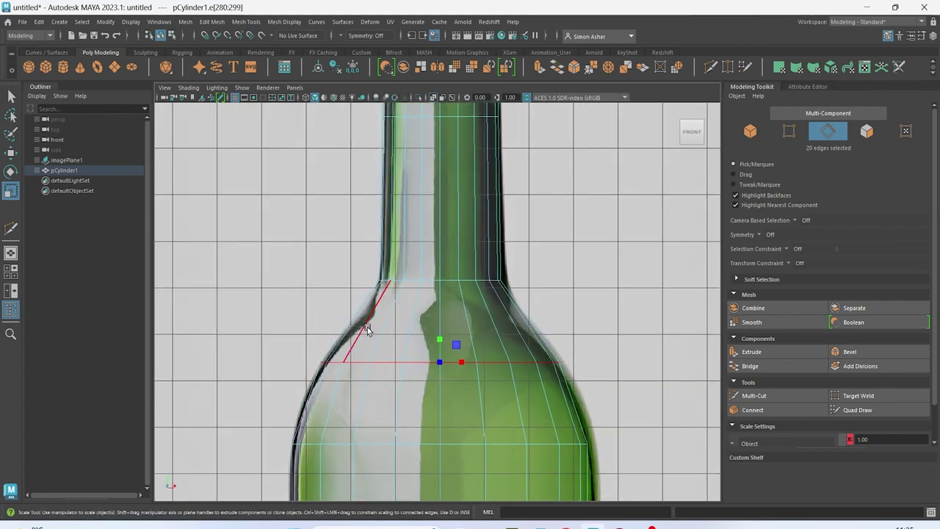
Insert three evenly spaced edge loops with Multi-Cut between the neck base and the upper shoulder loop.
{"action": "left_click", "coordinate": [760, 394]}
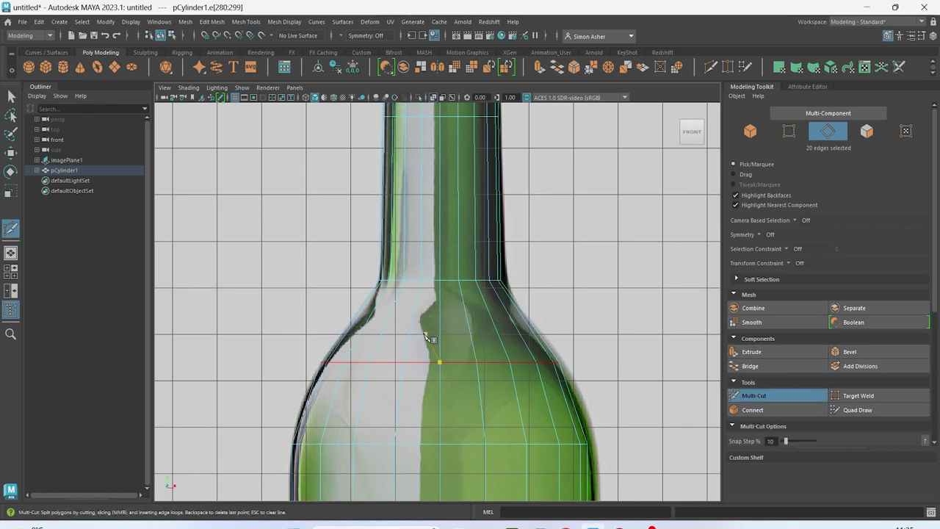
{"action": "scroll", "coordinate": [447, 336], "scroll_direction": "up", "scroll_amount": 1}
{"action": "left_click", "coordinate": [409, 325], "text": "ctrl"}
{"action": "scroll", "coordinate": [432, 364], "scroll_direction": "up", "scroll_amount": 2}
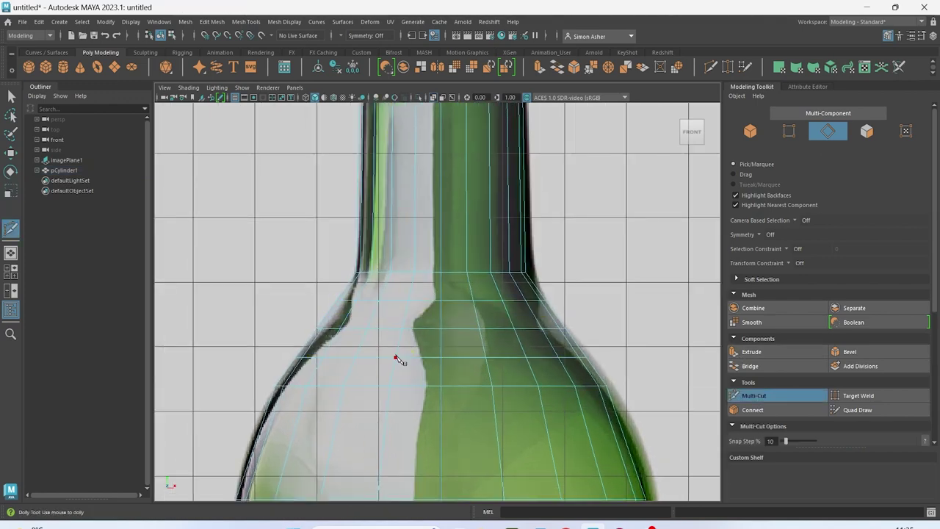
Scale the first edge loop below the neck base inward horizontally to fit the bottle's concave curve.
{"action": "key", "text": "r"}
{"action": "scroll", "coordinate": [393, 342], "scroll_direction": "up", "scroll_amount": 1}
{"action": "double_click", "coordinate": [385, 307]}
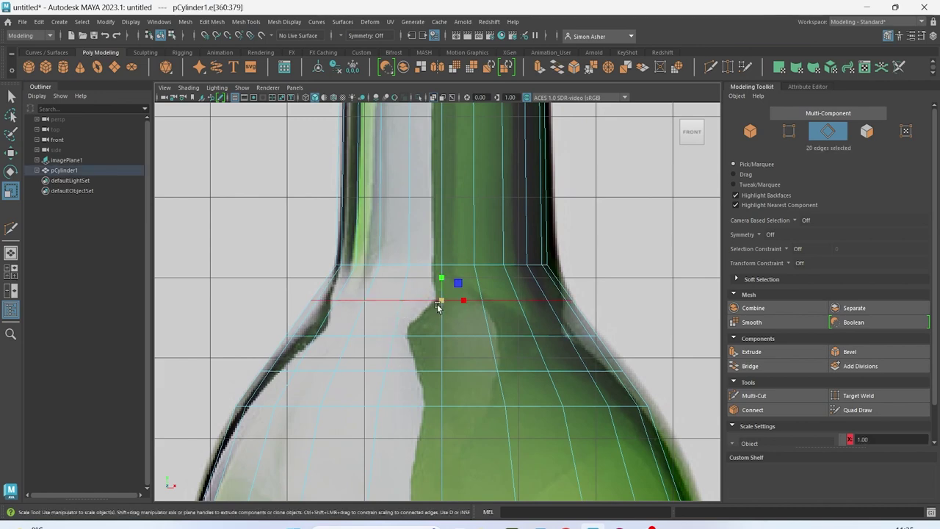
{"action": "left_click_drag", "start_coordinate": [439, 305], "coordinate": [430, 314]}
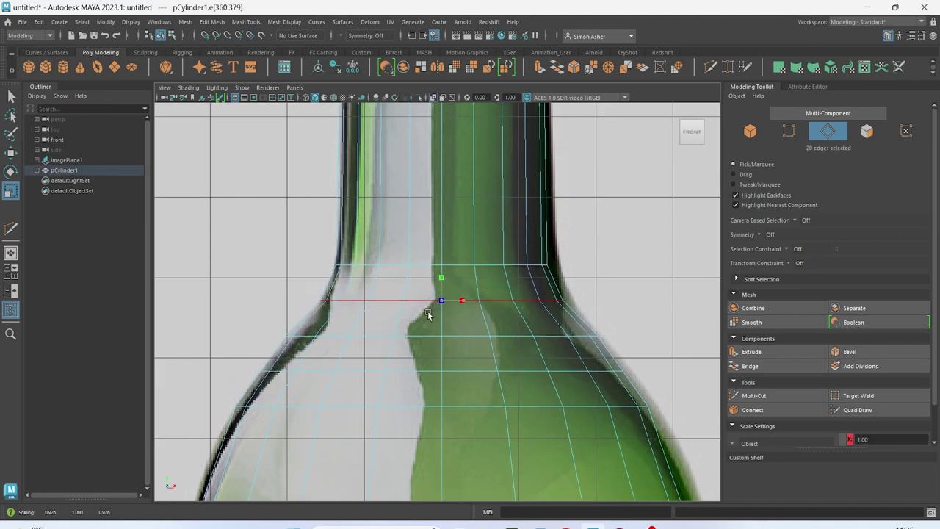
Scale the second edge loop below the neck base slightly inward and briefly preview the mesh smoothed.
{"action": "double_click", "coordinate": [419, 335]}
{"action": "left_click_drag", "start_coordinate": [442, 338], "coordinate": [431, 343]}
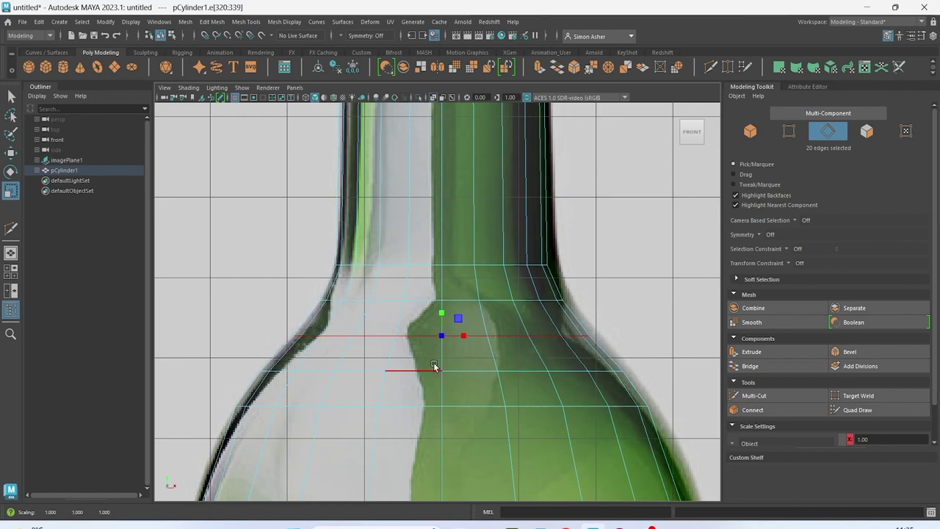
{"action": "key", "text": "3"}
{"action": "key", "text": "1"}
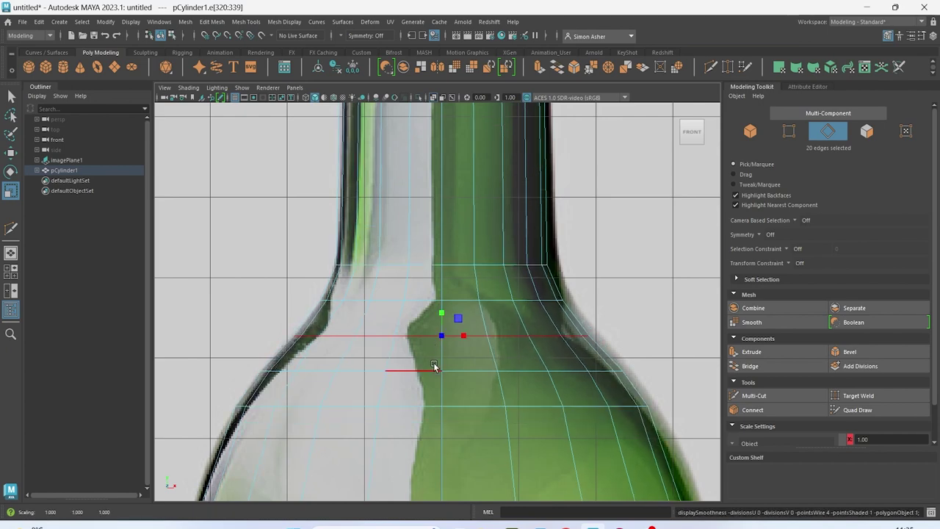
Insert a centred edge loop with Multi-Cut between the two lowest shoulder loops of the bottle.
{"action": "scroll", "coordinate": [434, 367], "scroll_direction": "down", "scroll_amount": 5}
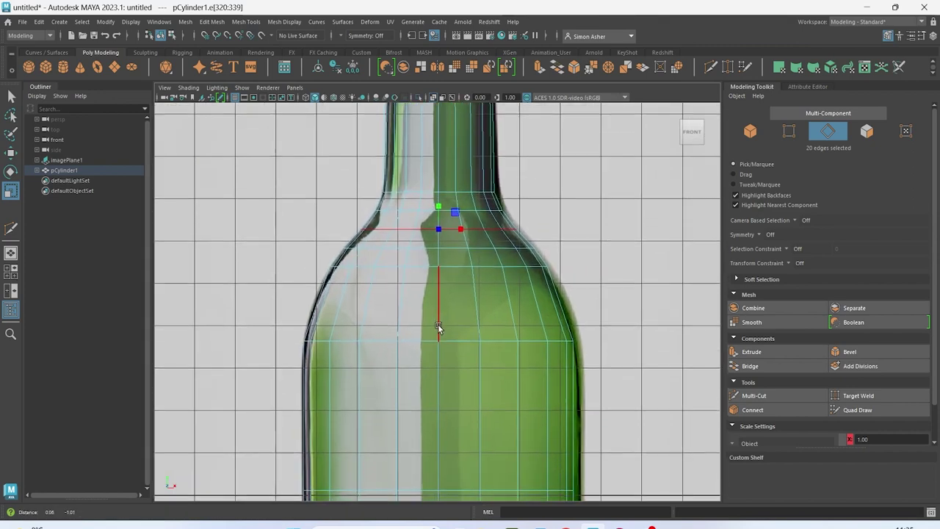
{"action": "scroll", "coordinate": [432, 317], "scroll_direction": "up", "scroll_amount": 3}
{"action": "left_click", "coordinate": [755, 396]}
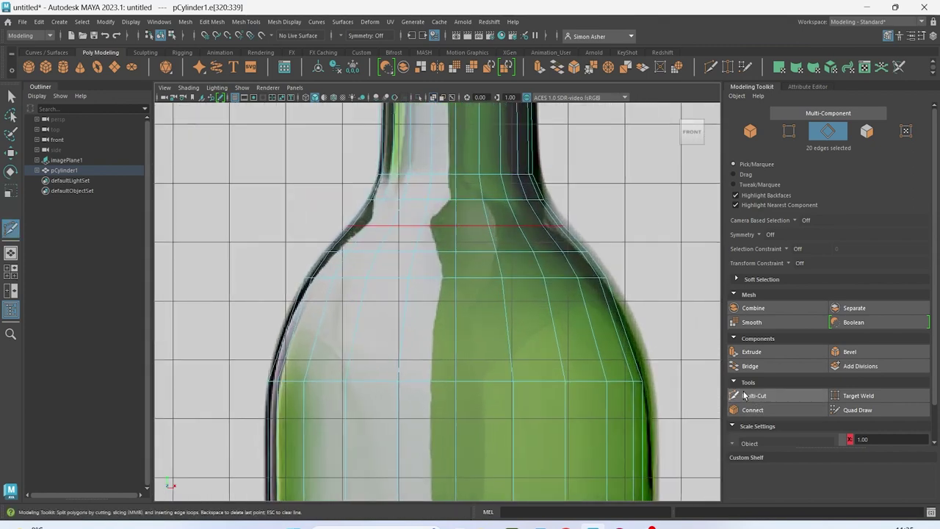
{"action": "middle_click", "coordinate": [412, 343], "text": "ctrl"}
{"action": "scroll", "coordinate": [410, 345], "scroll_direction": "up", "scroll_amount": 1}
Scale the new shoulder edge loop outward by about 1.02 to match the reference outline and preview the mesh smoothed.
{"action": "key", "text": "r"}
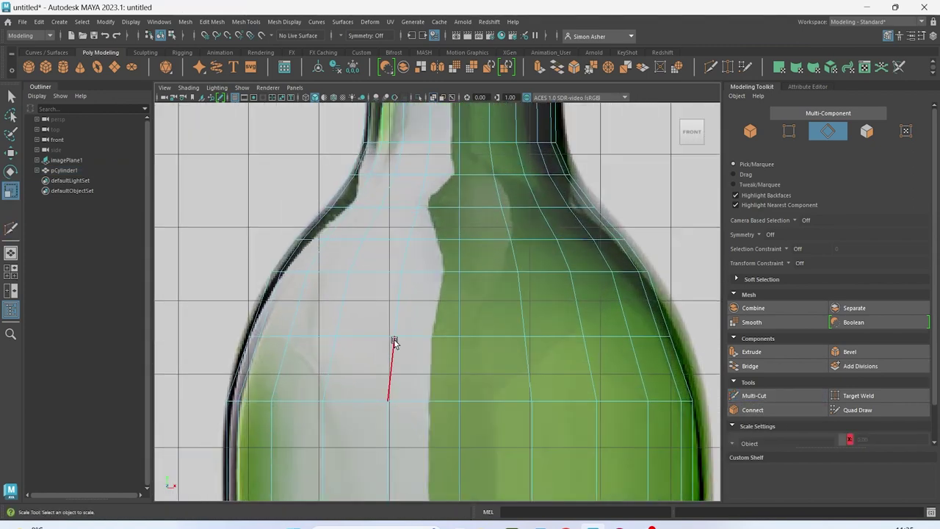
{"action": "double_click", "coordinate": [381, 337]}
{"action": "left_click_drag", "start_coordinate": [460, 339], "coordinate": [467, 341]}
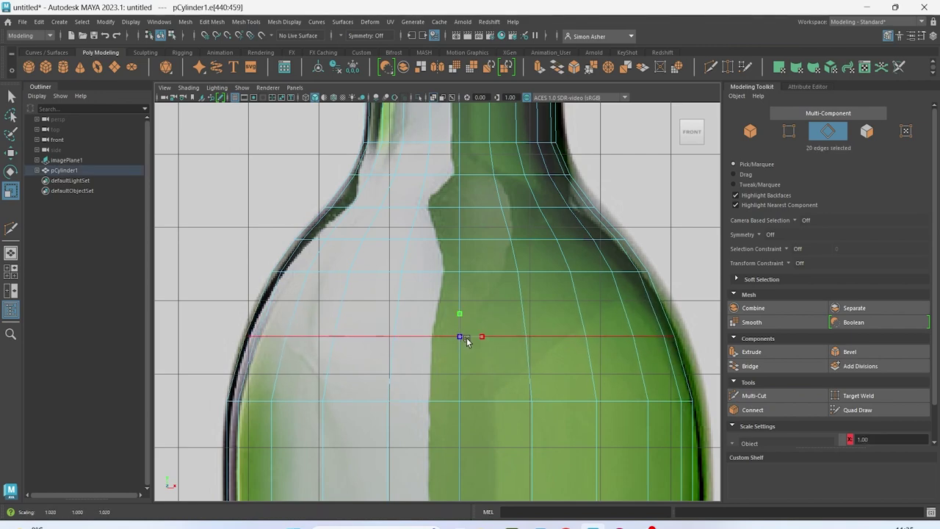
{"action": "key", "text": "3"}
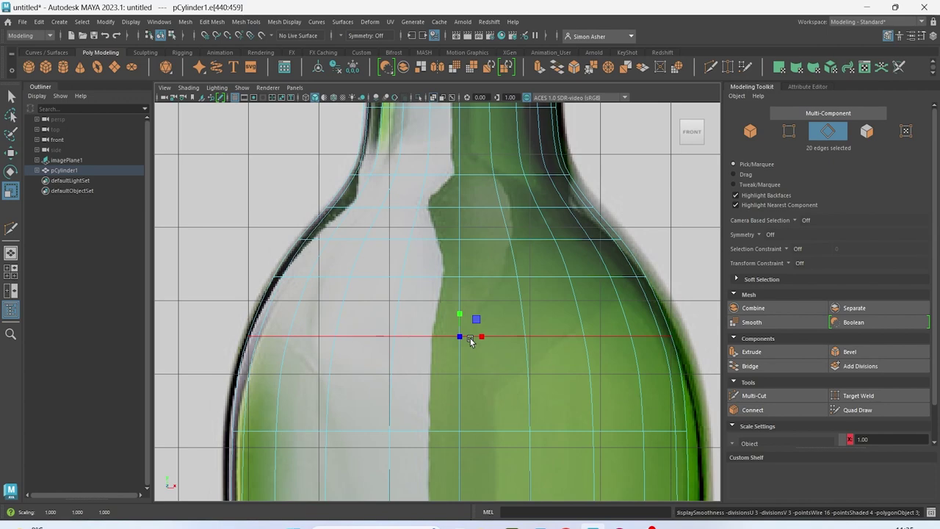
Bevel the bottle's bottom edge loop with a fraction of 0.12 and 2 segments, and preview the mesh smoothed.
{"action": "scroll", "coordinate": [471, 341], "scroll_direction": "down", "scroll_amount": 5}
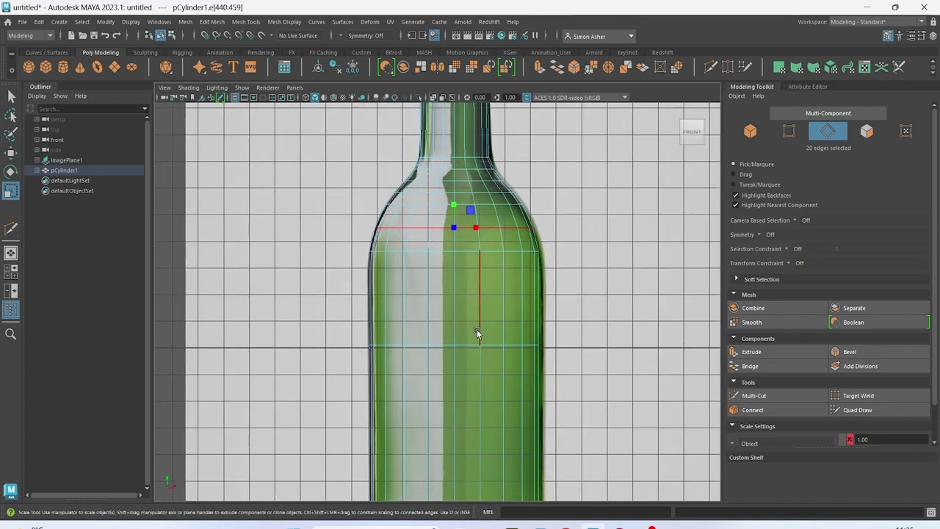
{"action": "middle_click_drag", "start_coordinate": [465, 392], "coordinate": [448, 145], "text": "alt"}
{"action": "middle_click_drag", "start_coordinate": [453, 338], "coordinate": [438, 242], "text": "alt"}
{"action": "scroll", "coordinate": [429, 318], "scroll_direction": "up", "scroll_amount": 3}
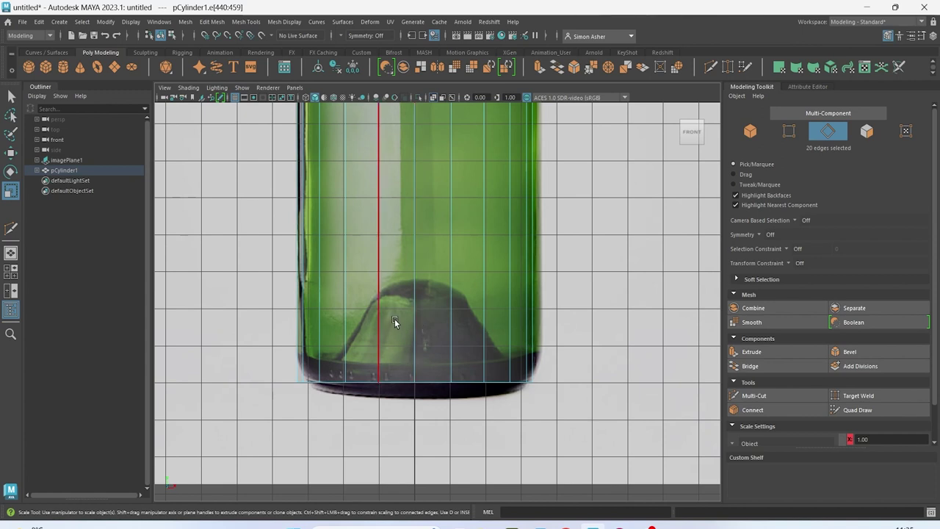
{"action": "double_click", "coordinate": [367, 380]}
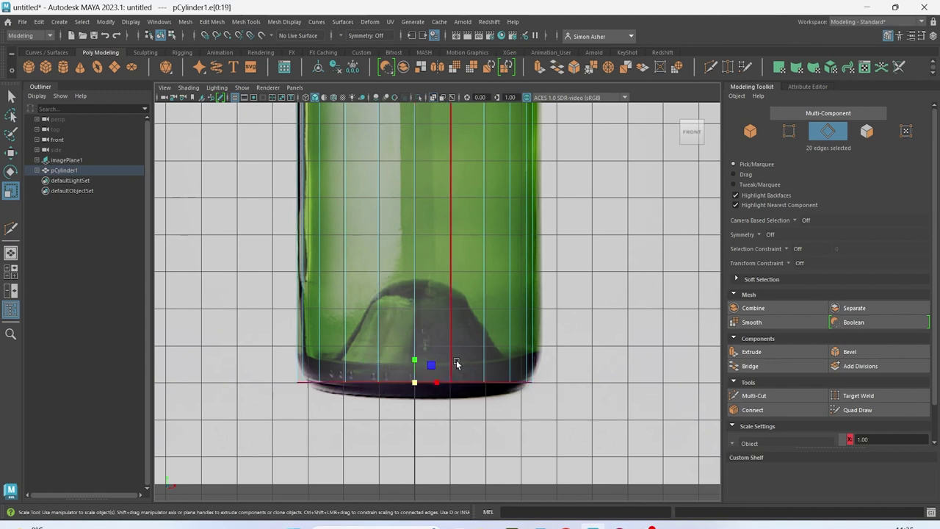
{"action": "key", "text": "ctrl+b"}
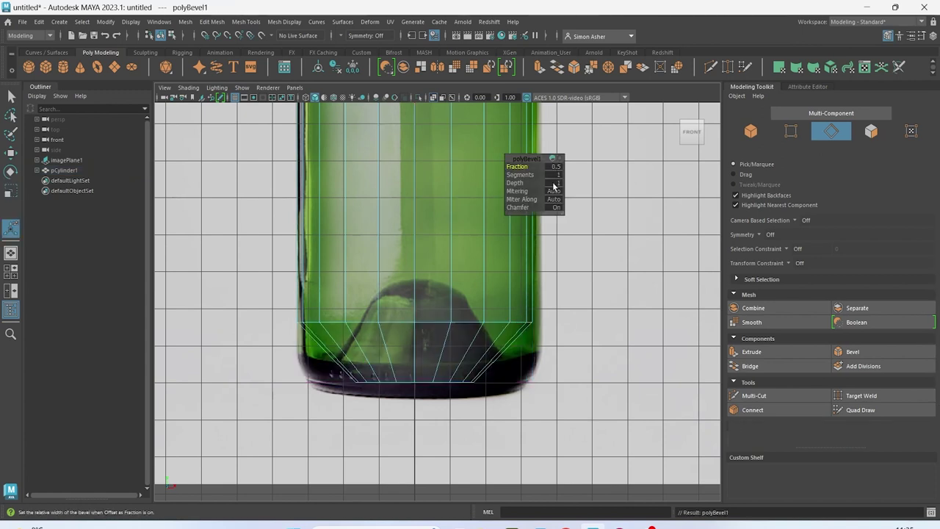
{"action": "left_click_drag", "start_coordinate": [520, 175], "coordinate": [506, 175]}
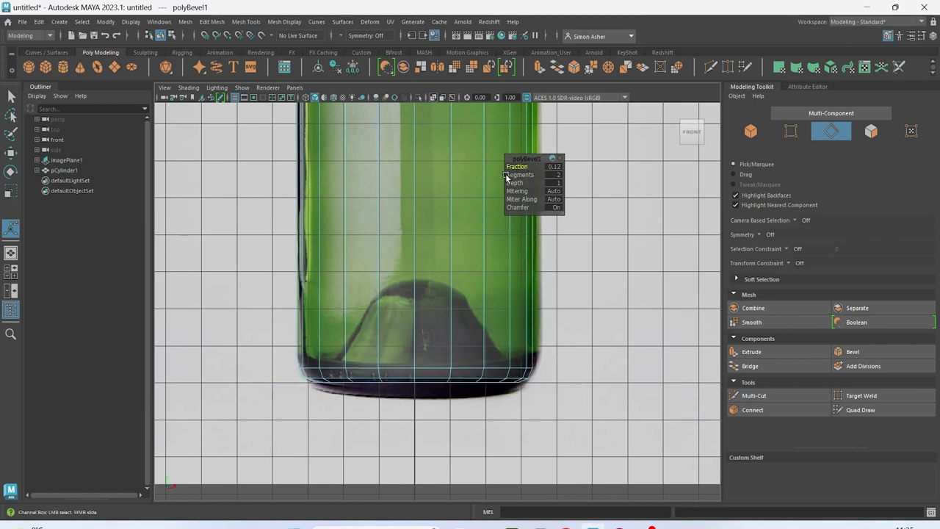
{"action": "key", "text": "3"}
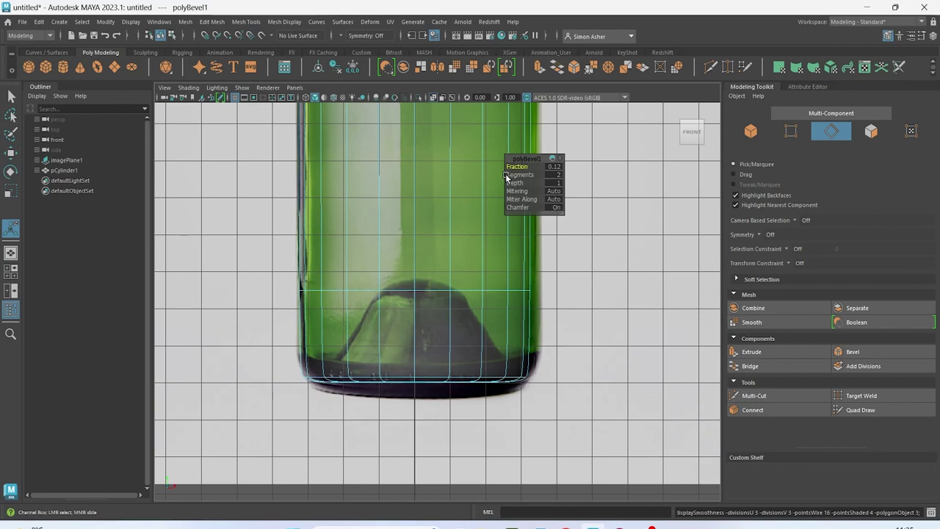
Turn off X-Ray shading and switch to the perspective view.
{"action": "scroll", "coordinate": [397, 213], "scroll_direction": "down", "scroll_amount": 2}
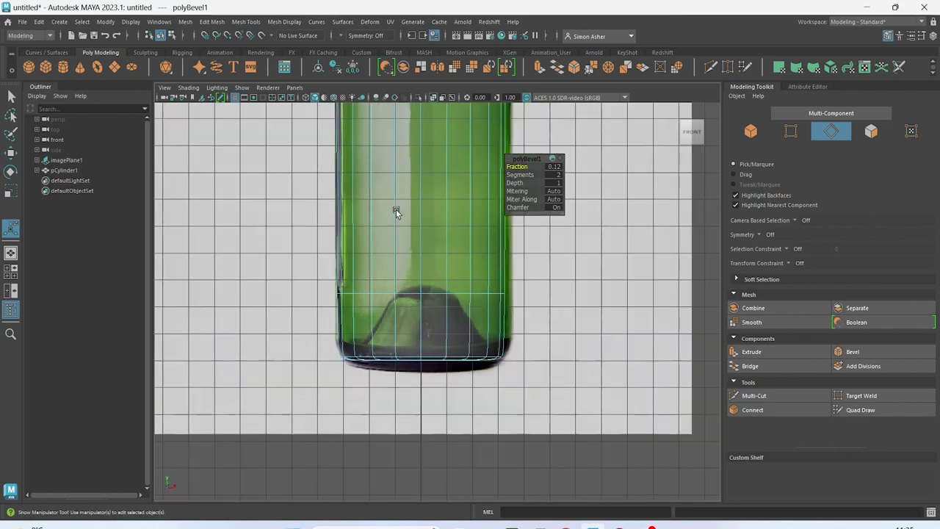
{"action": "left_click", "coordinate": [188, 88]}
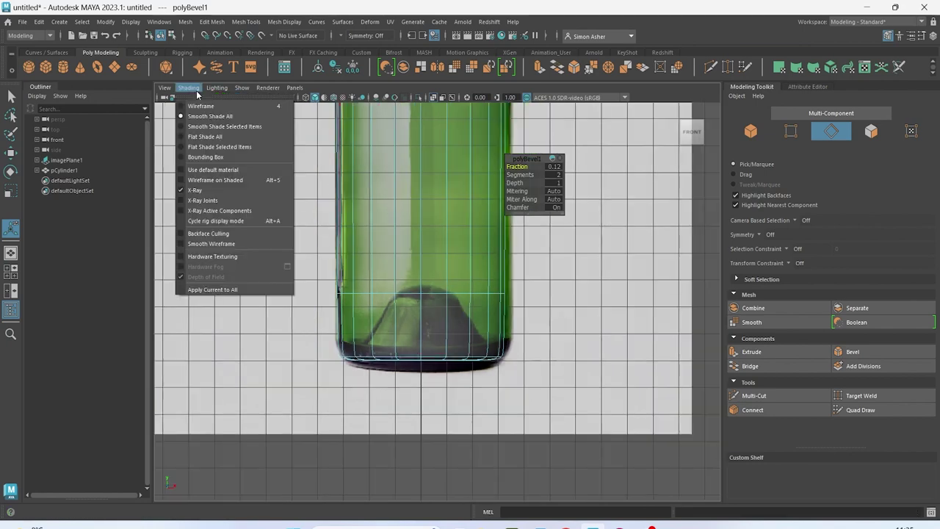
{"action": "left_click", "coordinate": [230, 189]}
{"action": "key", "text": "space"}
{"action": "left_click_drag", "start_coordinate": [393, 234], "coordinate": [461, 200]}
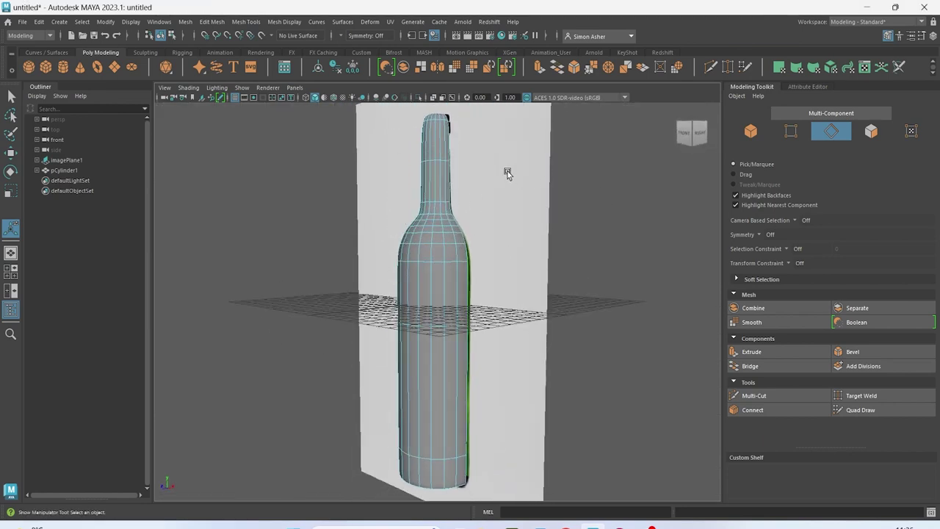
Move the reference image plane away from the bottle so that it no longer intersects the mesh.
{"action": "left_click", "coordinate": [507, 173]}
{"action": "key", "text": "w"}
{"action": "left_click_drag", "start_coordinate": [437, 302], "coordinate": [558, 291]}
Move the centre vertex of the bottle's base upward into the body to form a concave punt.
{"action": "left_click", "coordinate": [444, 400]}
{"action": "left_click_drag", "start_coordinate": [444, 400], "coordinate": [445, 387], "text": "alt"}
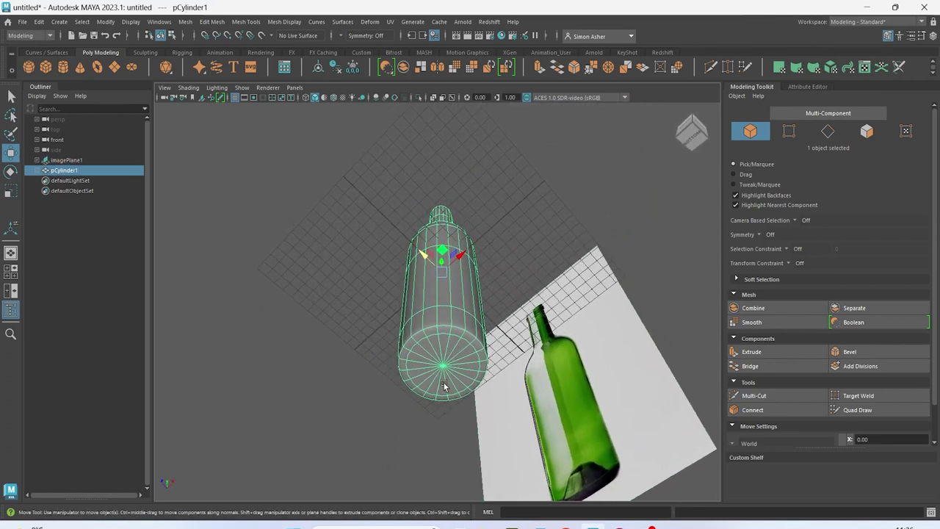
{"action": "scroll", "coordinate": [447, 386], "scroll_direction": "up", "scroll_amount": 2}
{"action": "middle_click_drag", "start_coordinate": [448, 386], "coordinate": [429, 331], "text": "alt"}
{"action": "scroll", "coordinate": [428, 332], "scroll_direction": "up", "scroll_amount": 4}
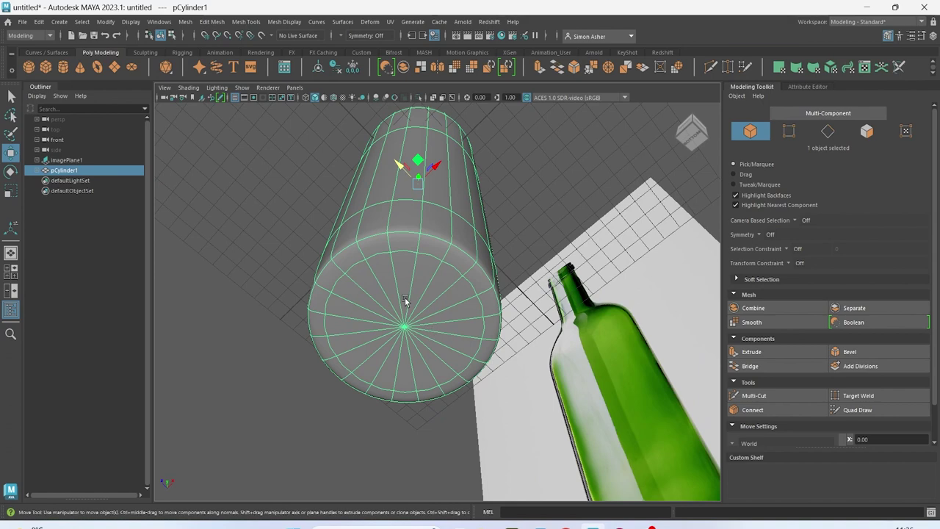
{"action": "right_click_drag", "start_coordinate": [412, 281], "coordinate": [364, 229]}
{"action": "left_click", "coordinate": [411, 326]}
{"action": "mouse_move", "coordinate": [411, 353]}
{"action": "left_mouse_down", "text": "alt"}
{"action": "mouse_move", "coordinate": [409, 379]}
{"action": "mouse_move", "coordinate": [404, 362]}
{"action": "left_mouse_up", "text": "alt"}
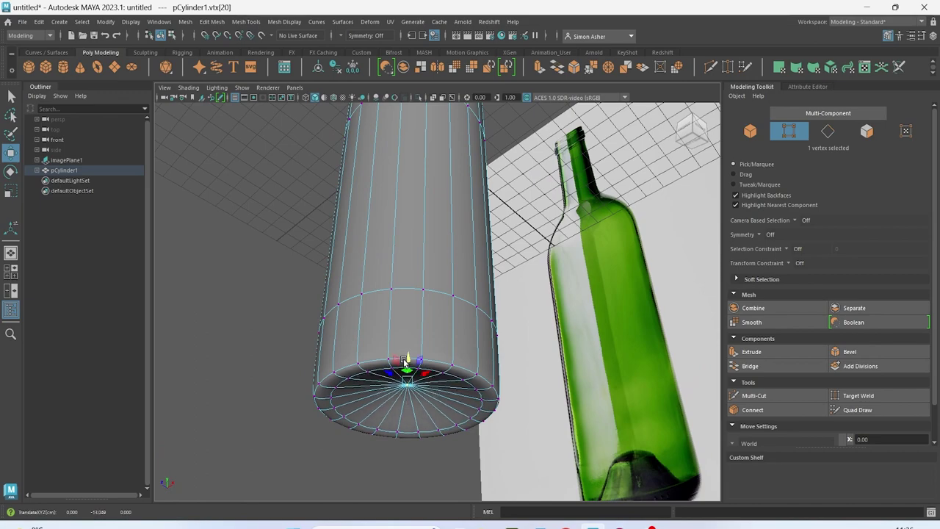
Return the bottle to the unsmoothed display and switch to face selection at the top of its neck.
{"action": "left_click_drag", "start_coordinate": [430, 398], "coordinate": [382, 470], "text": "alt"}
{"action": "key", "text": "1"}
{"action": "scroll", "coordinate": [413, 285], "scroll_direction": "up", "scroll_amount": 3}
{"action": "left_click_drag", "start_coordinate": [414, 283], "coordinate": [421, 311], "text": "alt"}
{"action": "scroll", "coordinate": [422, 310], "scroll_direction": "up", "scroll_amount": 5}
{"action": "mouse_move", "coordinate": [375, 277]}
{"action": "right_mouse_down"}
{"action": "mouse_move", "coordinate": [370, 260]}
{"action": "mouse_move", "coordinate": [366, 268]}
{"action": "right_mouse_up"}
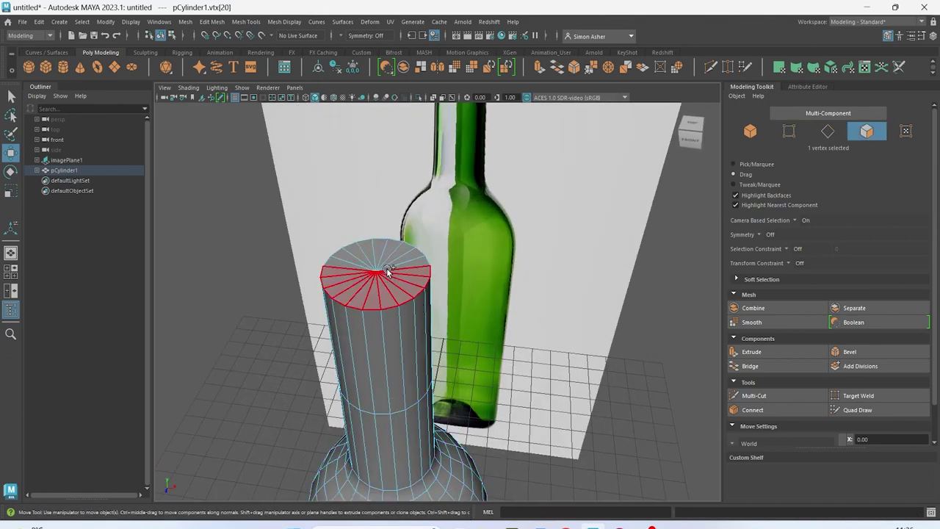
{"action": "left_click_drag", "start_coordinate": [373, 263], "coordinate": [372, 272]}
{"action": "key", "text": "ctrl+Delete"}
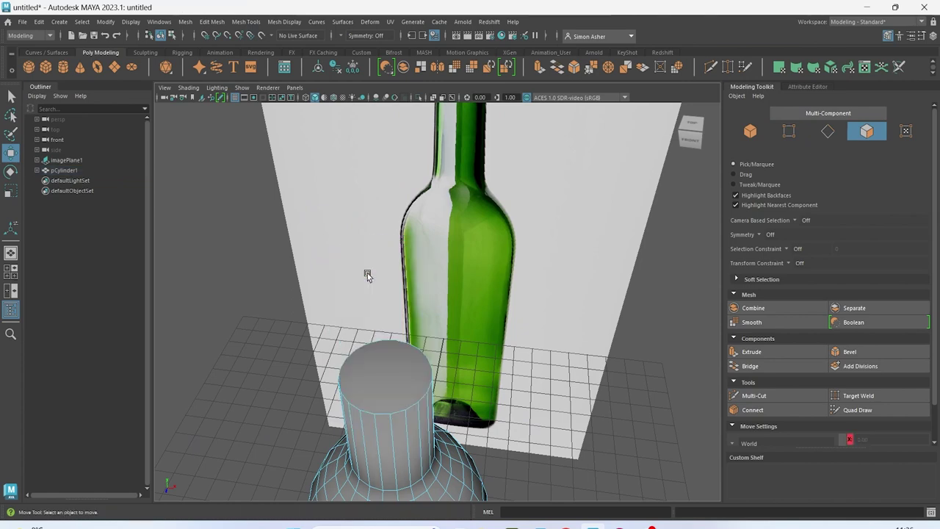
{"action": "key", "text": "ctrl+z"}
{"action": "left_click", "coordinate": [199, 287]}
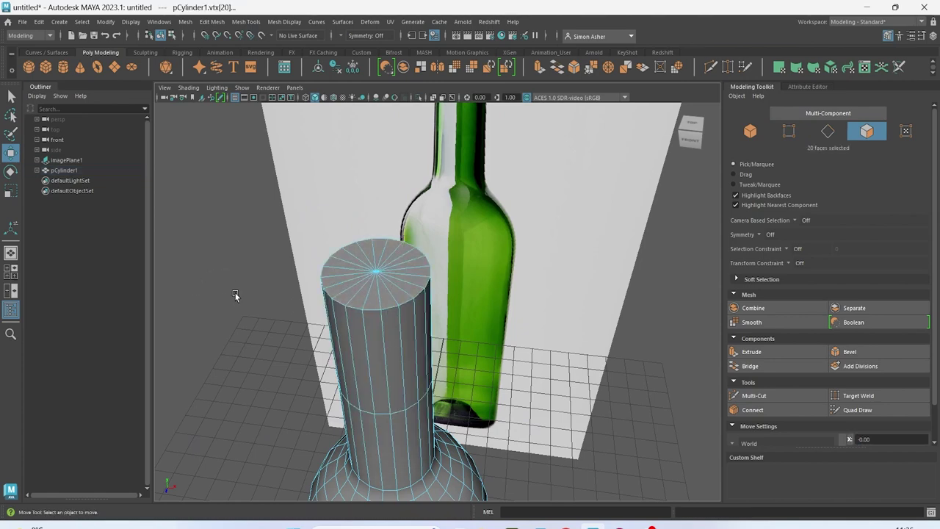
Delete all the top cap faces to open the bottle's mouth.
{"action": "mouse_move", "coordinate": [374, 277]}
{"action": "left_mouse_down"}
{"action": "mouse_move", "coordinate": [374, 257]}
{"action": "mouse_move", "coordinate": [353, 314]}
{"action": "left_mouse_up"}
{"action": "key", "text": "Delete"}
Switch back to the front view at the bottle neck and turn on X-Ray shading.
{"action": "scroll", "coordinate": [361, 304], "scroll_direction": "down", "scroll_amount": 5}
{"action": "key", "text": "space"}
{"action": "left_click_drag", "start_coordinate": [258, 254], "coordinate": [258, 282]}
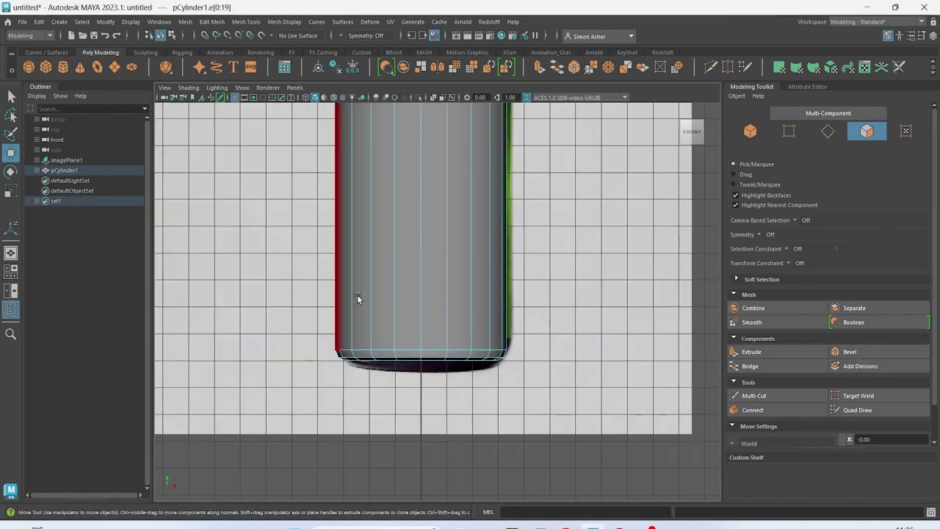
{"action": "middle_click_drag", "start_coordinate": [357, 298], "coordinate": [365, 489], "text": "alt"}
{"action": "middle_click_drag", "start_coordinate": [411, 161], "coordinate": [403, 477], "text": "alt"}
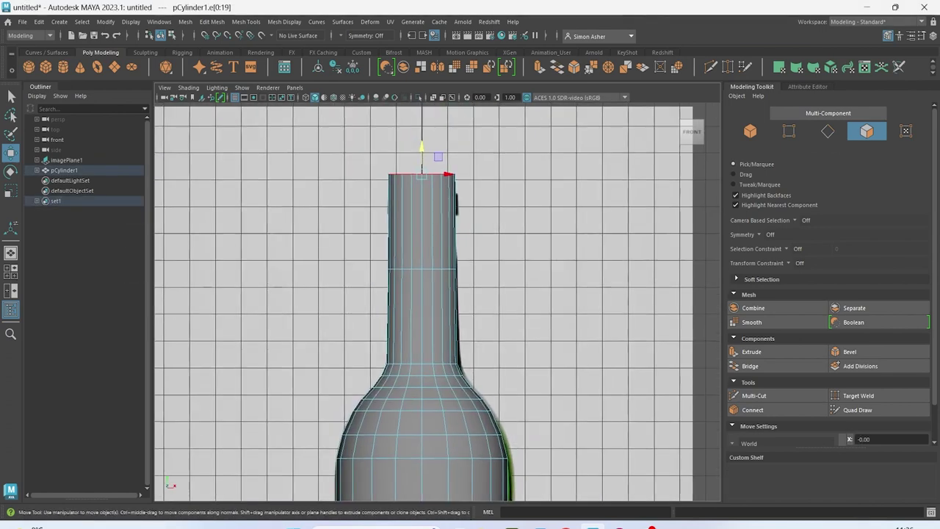
{"action": "left_click", "coordinate": [185, 88]}
{"action": "left_click", "coordinate": [229, 191]}
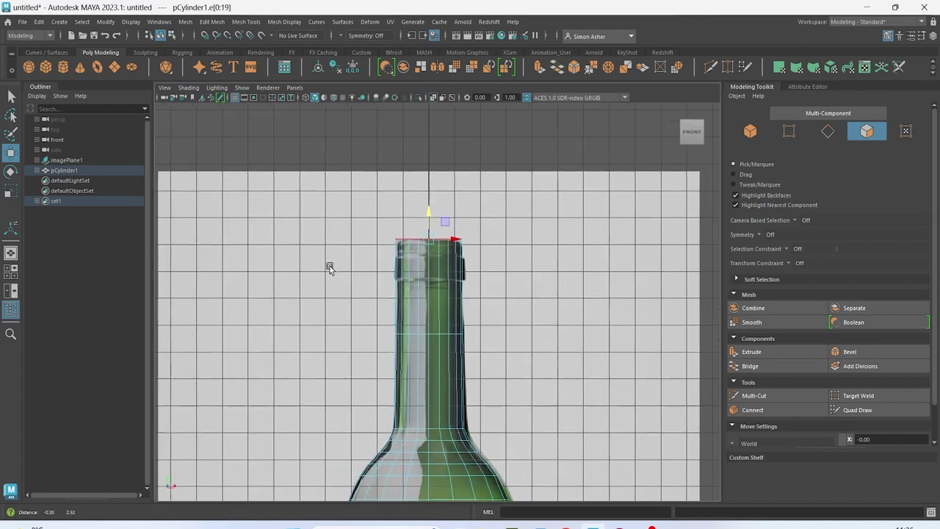
Insert an edge loop with Multi-Cut around the neck at the middle of the reference's lip ring.
{"action": "scroll", "coordinate": [489, 308], "scroll_direction": "up", "scroll_amount": 5}
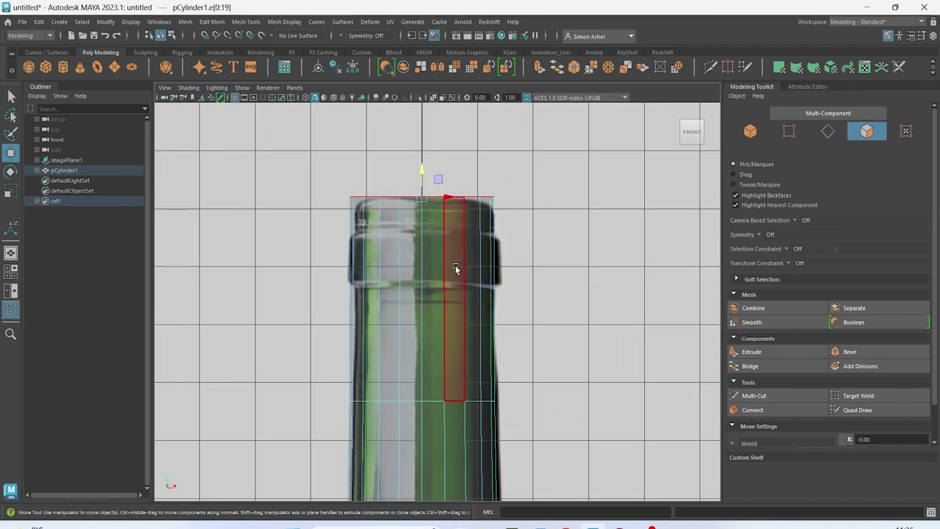
{"action": "left_click", "coordinate": [754, 395]}
{"action": "scroll", "coordinate": [391, 242], "scroll_direction": "up", "scroll_amount": 2}
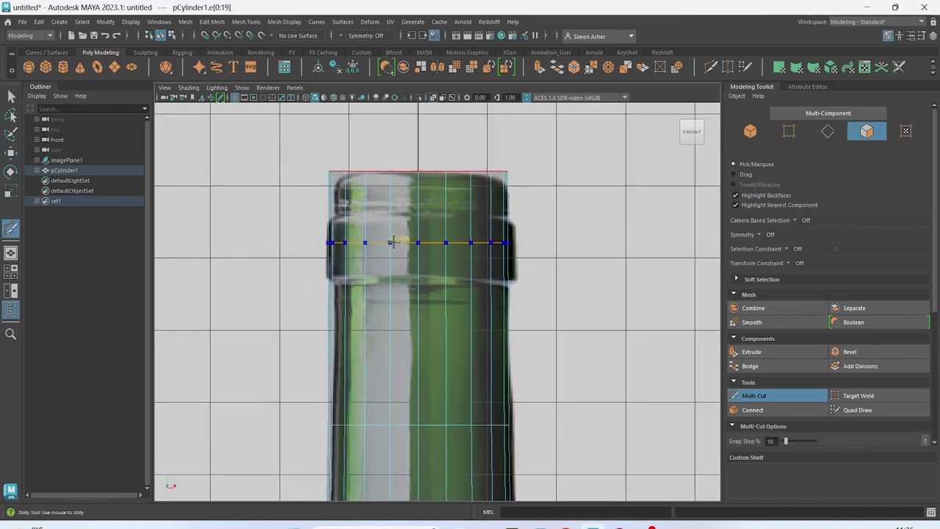
{"action": "left_click", "coordinate": [393, 243], "text": "ctrl"}
{"action": "key", "text": "w"}
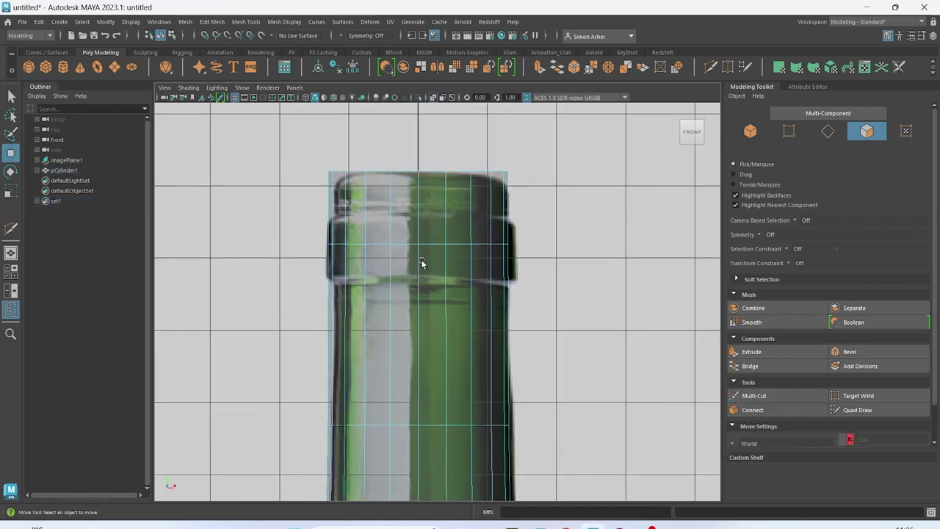
Bevel the new lip edge loop with a fraction of 0.45 to span the height of the ring.
{"action": "right_click_drag", "start_coordinate": [410, 229], "coordinate": [409, 207]}
{"action": "left_click", "coordinate": [402, 244]}
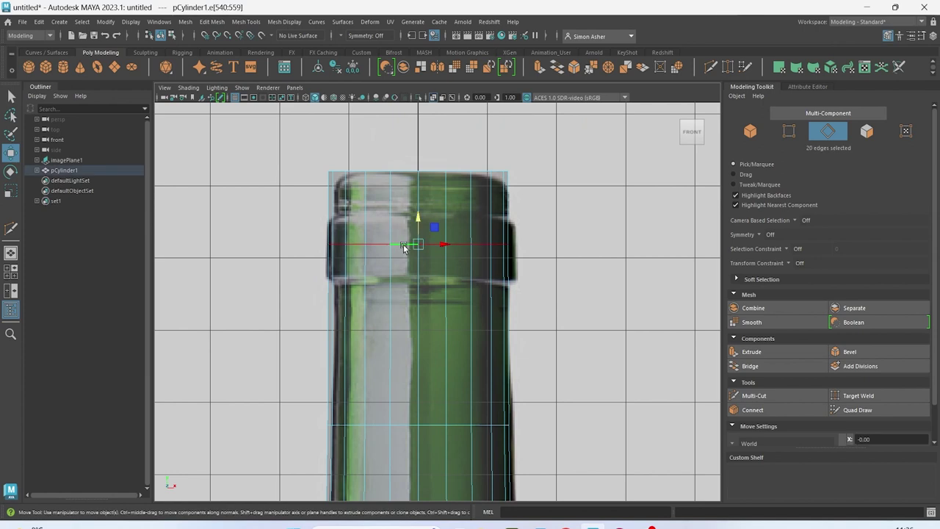
{"action": "key", "text": "ctrl+b"}
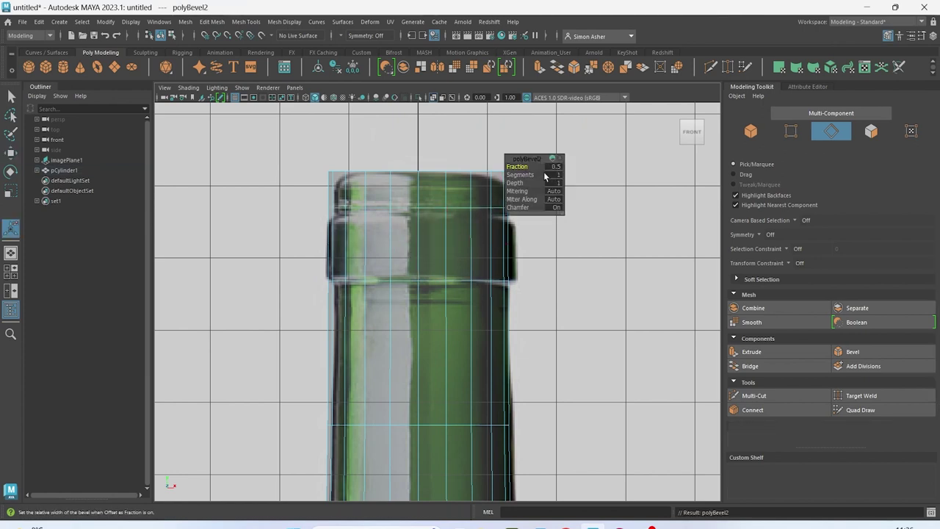
{"action": "left_click_drag", "start_coordinate": [524, 167], "coordinate": [519, 167]}
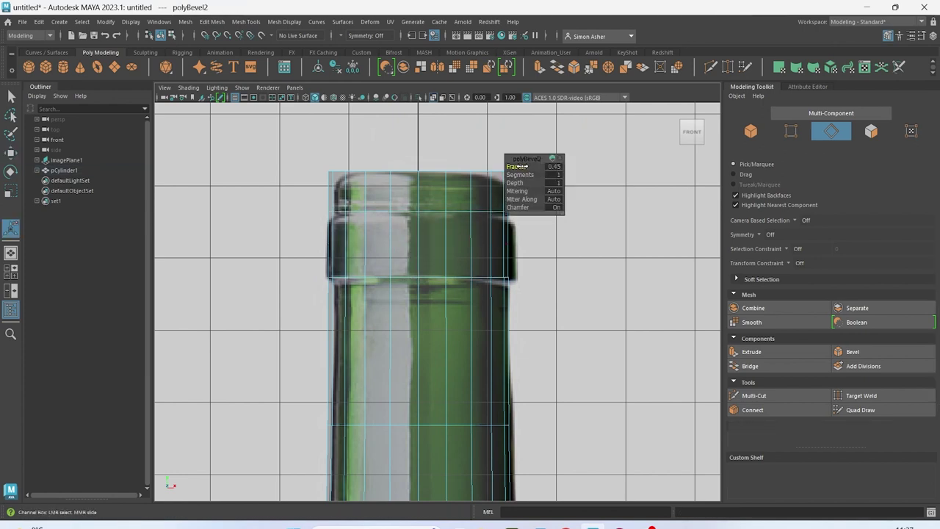
Extrude the band of faces between the two lip loops outward with a thickness of 0.12.
{"action": "right_click_drag", "start_coordinate": [422, 213], "coordinate": [421, 228]}
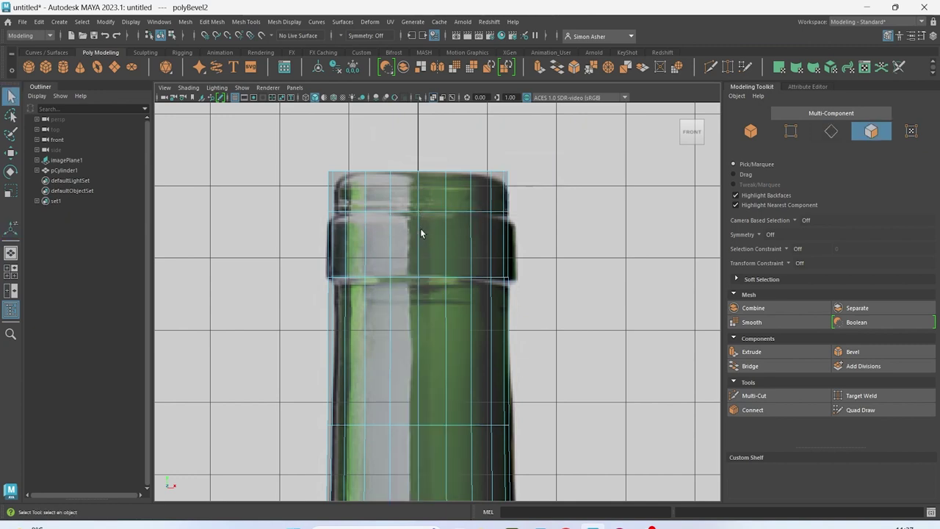
{"action": "left_click", "coordinate": [427, 236]}
{"action": "double_click", "coordinate": [426, 242]}
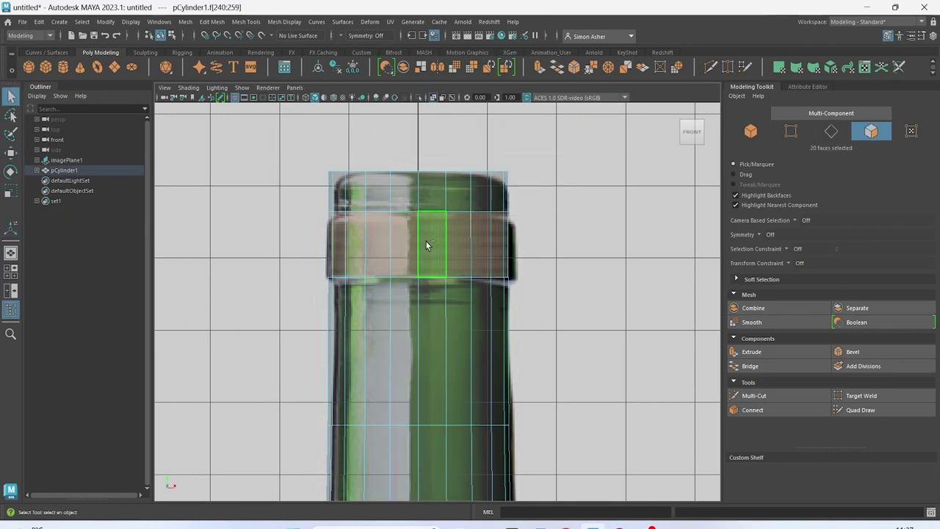
{"action": "key", "text": "ctrl+e"}
{"action": "left_click_drag", "start_coordinate": [519, 166], "coordinate": [522, 167]}
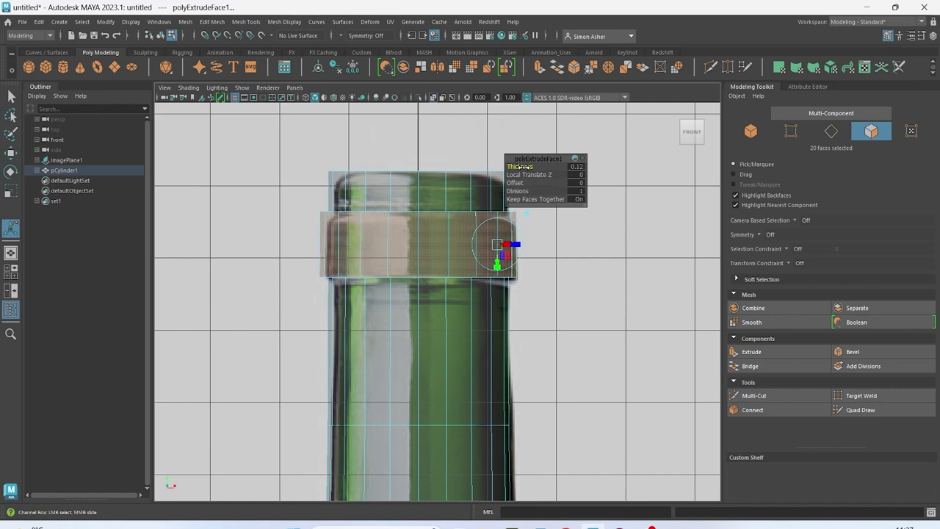
{"action": "left_click", "coordinate": [271, 127]}
Turn off X-Ray shading and briefly preview the bottle with its lip ring smoothed.
{"action": "left_click", "coordinate": [188, 88]}
{"action": "left_click", "coordinate": [213, 183]}
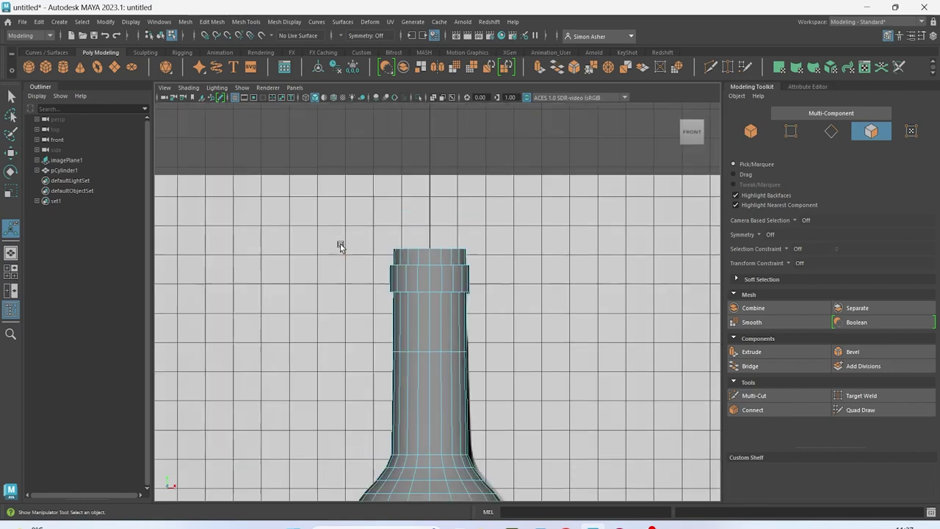
{"action": "key", "text": "3"}
{"action": "key", "text": "1"}
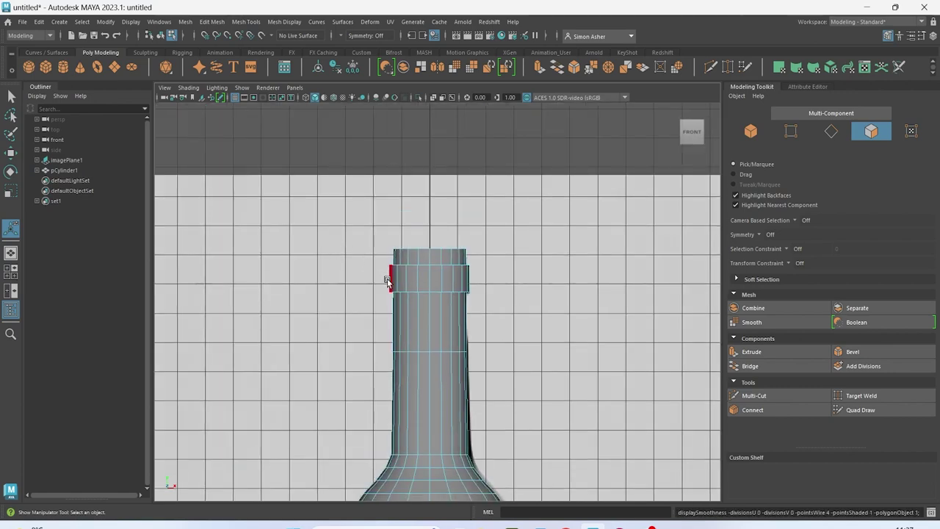
Switch to the perspective view and examine the extruded lip ring on the bottle neck from several angles.
{"action": "key", "text": "space"}
{"action": "left_click_drag", "start_coordinate": [407, 149], "coordinate": [406, 124]}
{"action": "left_click_drag", "start_coordinate": [419, 180], "coordinate": [424, 207], "text": "alt"}
{"action": "scroll", "coordinate": [498, 296], "scroll_direction": "up", "scroll_amount": 3}
{"action": "middle_click_drag", "start_coordinate": [498, 296], "coordinate": [489, 258], "text": "alt"}
{"action": "left_click_drag", "start_coordinate": [490, 257], "coordinate": [475, 220], "text": "alt"}
{"action": "middle_click_drag", "start_coordinate": [474, 221], "coordinate": [469, 301], "text": "alt"}
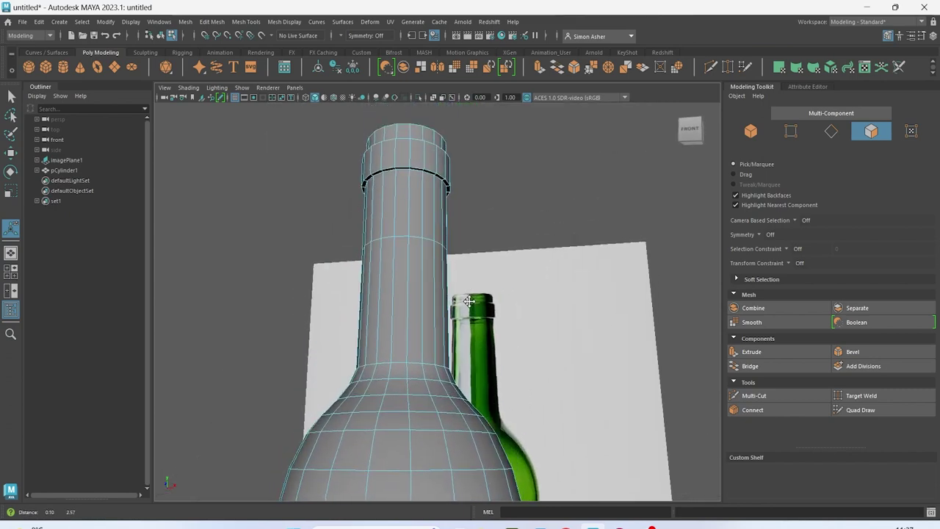
Select the edge loops around the lip ring and bevel them with two segments.
{"action": "scroll", "coordinate": [469, 301], "scroll_direction": "up", "scroll_amount": 5}
{"action": "right_click_drag", "start_coordinate": [388, 228], "coordinate": [387, 202]}
{"action": "left_click", "coordinate": [380, 282]}
{"action": "double_click", "coordinate": [380, 283]}
{"action": "left_click_drag", "start_coordinate": [399, 287], "coordinate": [391, 377], "text": "alt"}
{"action": "double_click", "coordinate": [367, 366], "text": "shift"}
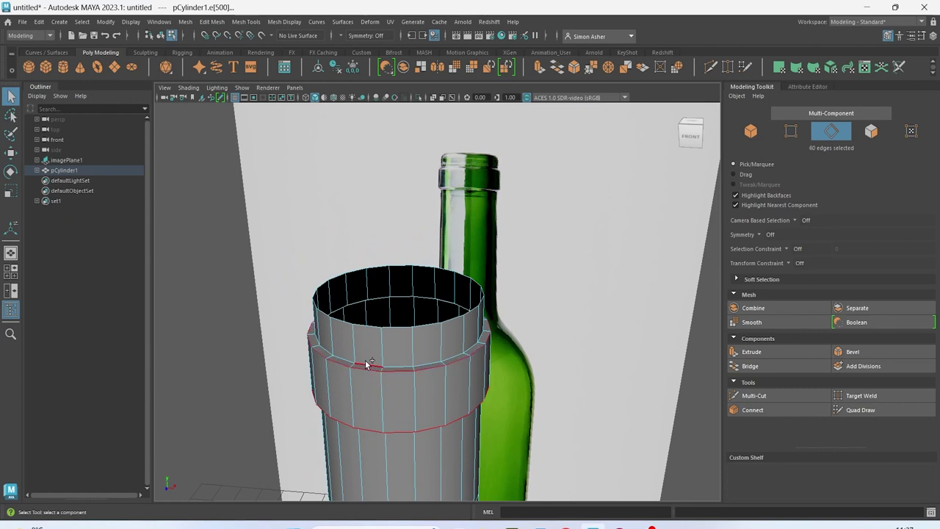
{"action": "key", "text": "ctrl+b"}
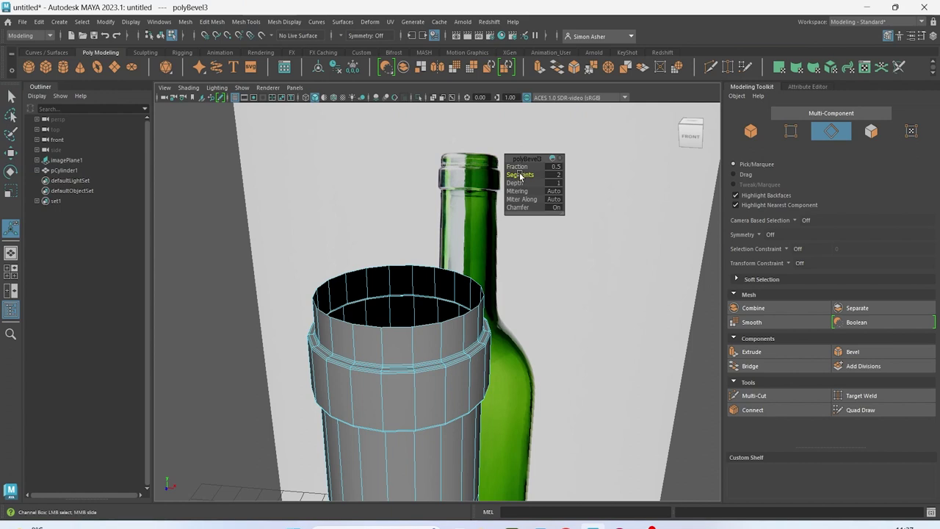
Return to object mode and examine the bottle from the neck down to the base.
{"action": "scroll", "coordinate": [478, 204], "scroll_direction": "down", "scroll_amount": 3}
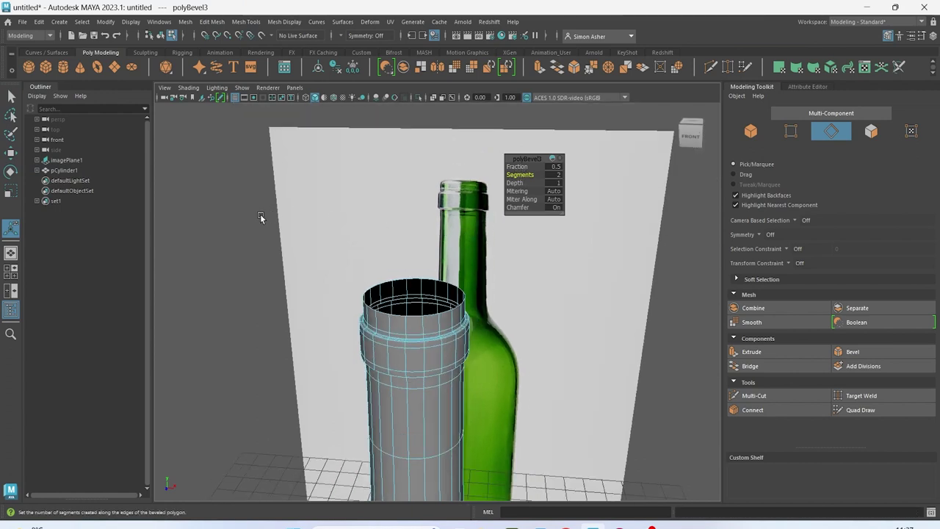
{"action": "right_click_drag", "start_coordinate": [172, 202], "coordinate": [190, 186]}
{"action": "left_click", "coordinate": [190, 186]}
{"action": "scroll", "coordinate": [218, 236], "scroll_direction": "down", "scroll_amount": 2}
{"action": "left_click_drag", "start_coordinate": [218, 236], "coordinate": [236, 224], "text": "alt"}
{"action": "scroll", "coordinate": [384, 351], "scroll_direction": "down", "scroll_amount": 2}
{"action": "scroll", "coordinate": [490, 365], "scroll_direction": "down", "scroll_amount": 3}
{"action": "left_click_drag", "start_coordinate": [490, 366], "coordinate": [497, 199], "text": "alt"}
{"action": "scroll", "coordinate": [470, 307], "scroll_direction": "up", "scroll_amount": 5}
{"action": "left_click", "coordinate": [474, 342]}
{"action": "scroll", "coordinate": [475, 344], "scroll_direction": "down", "scroll_amount": 3}
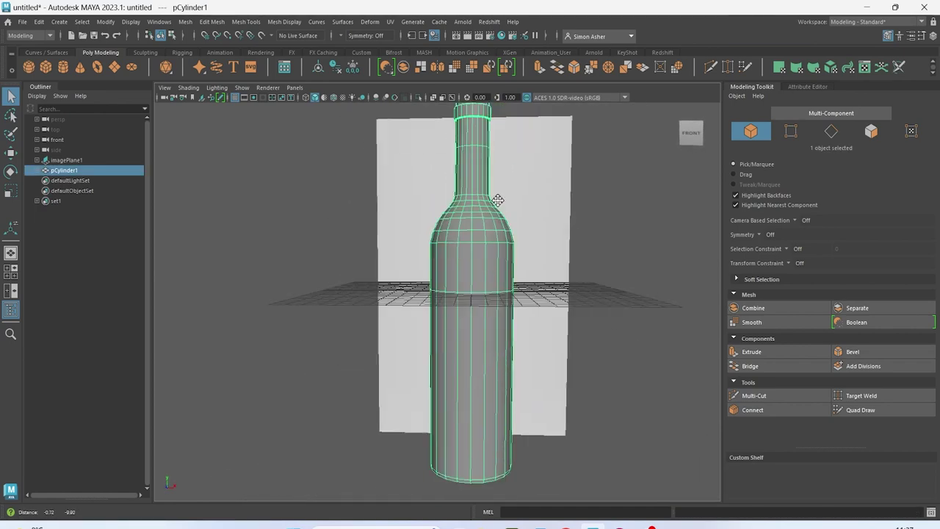
Bevel the edge loop around the bottle's rounded base with a fraction of 0.5 and one segment.
{"action": "middle_click_drag", "start_coordinate": [515, 463], "coordinate": [520, 314], "text": "alt"}
{"action": "scroll", "coordinate": [519, 314], "scroll_direction": "up", "scroll_amount": 2}
{"action": "left_click_drag", "start_coordinate": [519, 314], "coordinate": [506, 334], "text": "alt"}
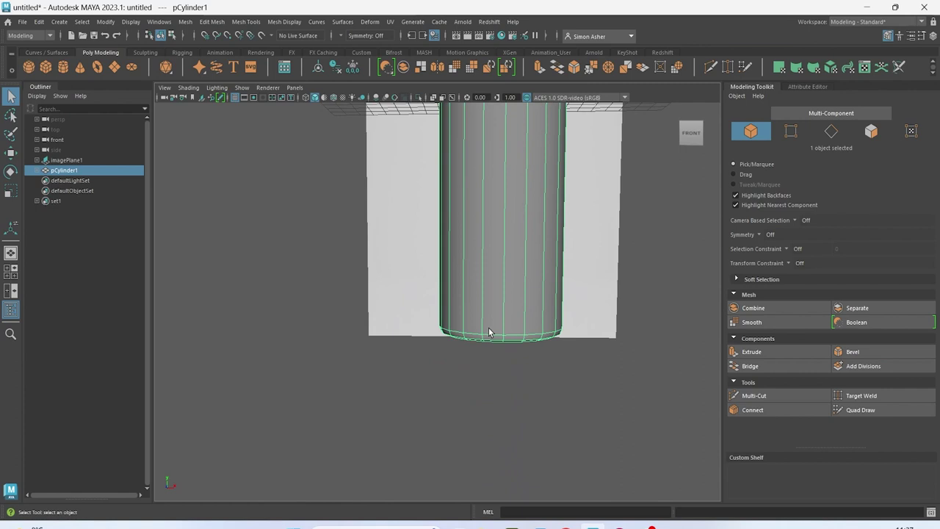
{"action": "left_click_drag", "start_coordinate": [490, 331], "coordinate": [508, 277], "text": "alt"}
{"action": "scroll", "coordinate": [491, 320], "scroll_direction": "up", "scroll_amount": 3}
{"action": "right_click_drag", "start_coordinate": [508, 278], "coordinate": [507, 200]}
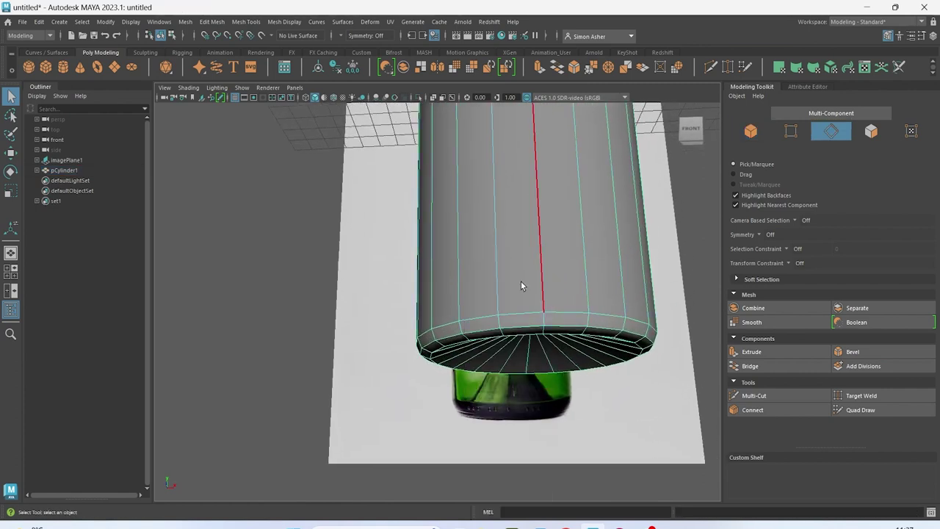
{"action": "double_click", "coordinate": [527, 324]}
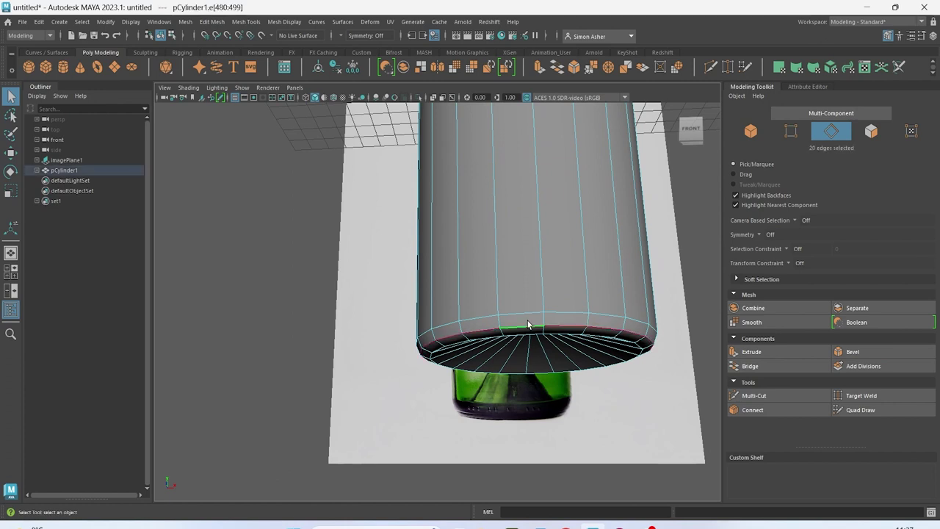
{"action": "key", "text": "ctrl+b"}
{"action": "left_click_drag", "start_coordinate": [529, 325], "coordinate": [539, 348], "text": "alt"}
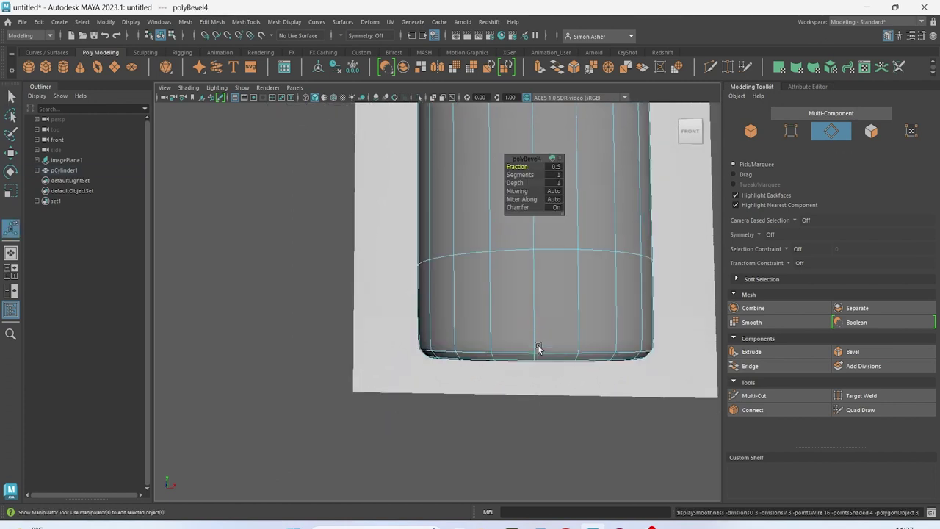
Try to move the edge loop just above the base with the Move tool.
{"action": "double_click", "coordinate": [526, 353]}
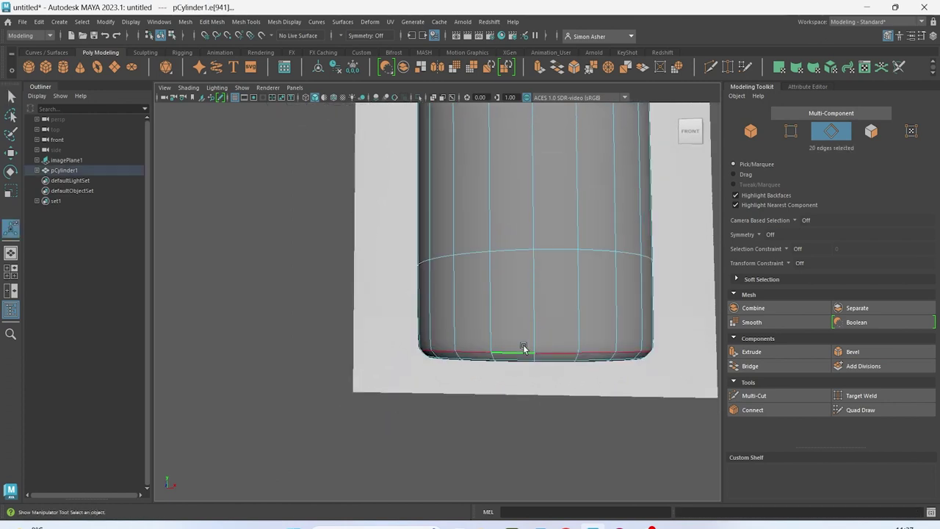
{"action": "key", "text": "w"}
{"action": "mouse_move", "coordinate": [534, 320]}
{"action": "left_mouse_down"}
{"action": "mouse_move", "coordinate": [520, 246]}
{"action": "mouse_move", "coordinate": [536, 337]}
{"action": "mouse_move", "coordinate": [537, 290]}
{"action": "mouse_move", "coordinate": [530, 314]}
{"action": "left_mouse_up"}
{"action": "key", "text": "ctrl+z"}
{"action": "double_click", "coordinate": [522, 252]}
{"action": "key", "text": "ctrl+z"}
{"action": "left_click", "coordinate": [537, 323]}
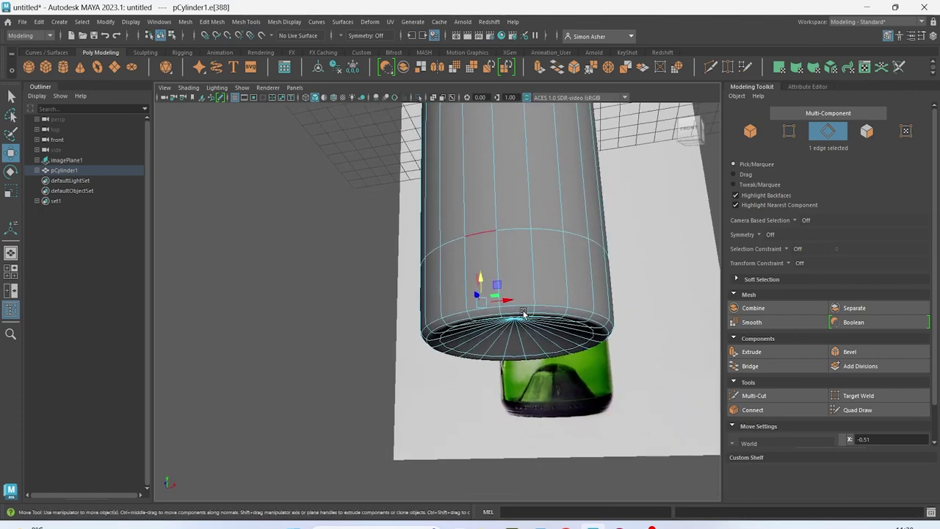
Check the base in object mode and undo its edge bevel.
{"action": "right_click_drag", "start_coordinate": [303, 235], "coordinate": [314, 219]}
{"action": "left_click", "coordinate": [313, 219]}
{"action": "left_click_drag", "start_coordinate": [314, 219], "coordinate": [317, 254], "text": "alt"}
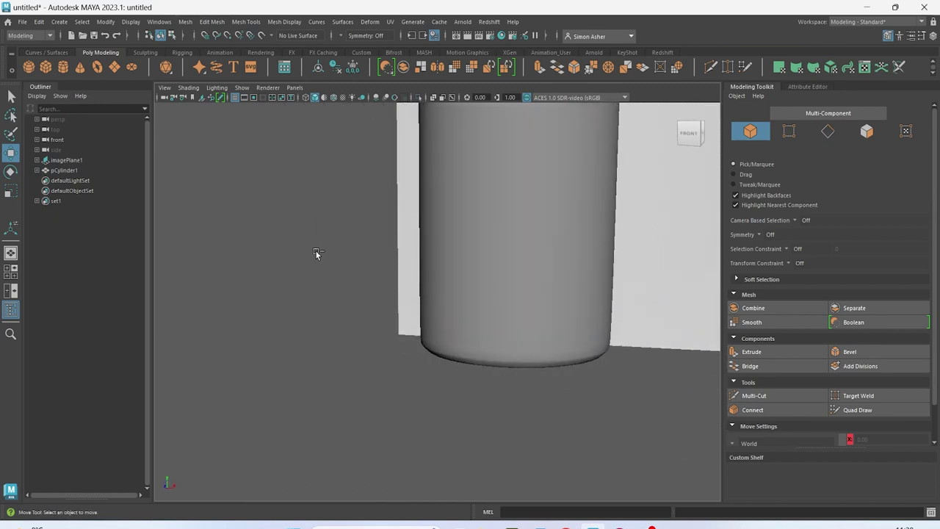
{"action": "key", "text": "ctrl+z"}
{"action": "key", "text": "ctrl+z"}
{"action": "key", "text": "ctrl+z"}
{"action": "key", "text": "ctrl+z"}
{"action": "key", "text": "ctrl+z"}
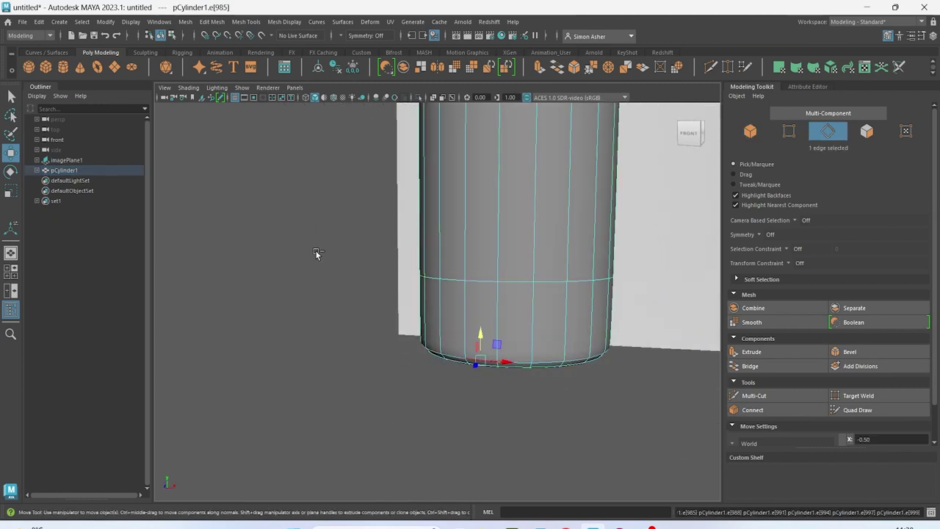
{"action": "right_click_drag", "start_coordinate": [316, 229], "coordinate": [338, 233]}
{"action": "left_click_drag", "start_coordinate": [338, 233], "coordinate": [339, 224], "text": "alt"}
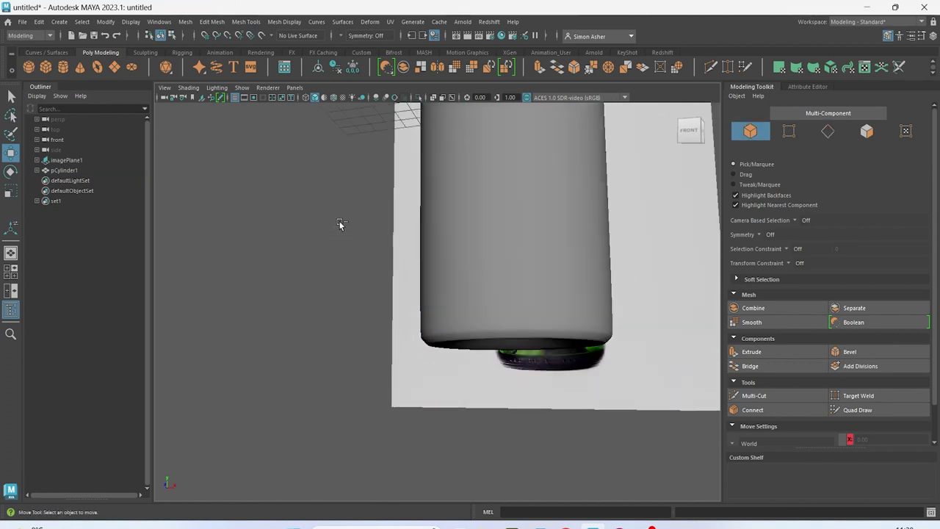
{"action": "key", "text": "ctrl+z"}
{"action": "key", "text": "ctrl+z"}
{"action": "left_click", "coordinate": [339, 224]}
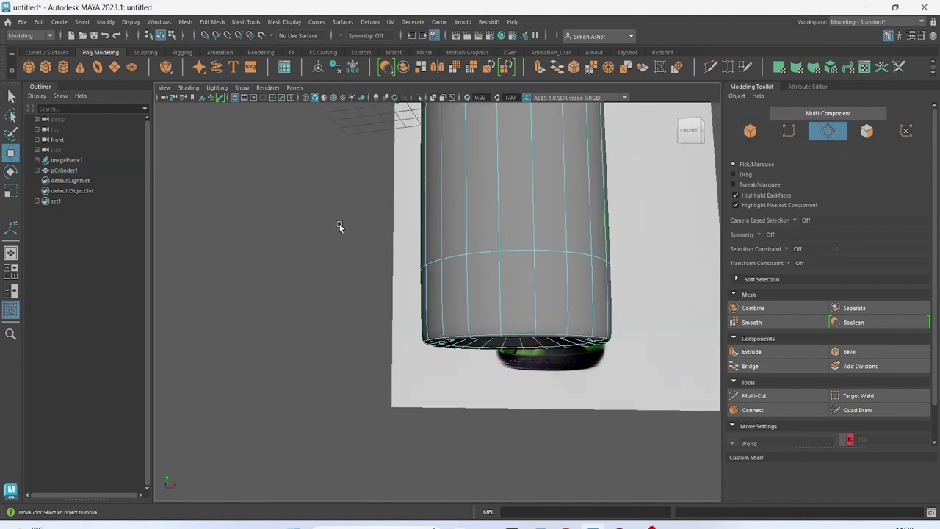
Select the whole bottle in object mode and extrude its faces to give the walls thickness.
{"action": "right_click_drag", "start_coordinate": [316, 203], "coordinate": [323, 193]}
{"action": "left_click_drag", "start_coordinate": [323, 193], "coordinate": [369, 184], "text": "alt"}
{"action": "scroll", "coordinate": [370, 184], "scroll_direction": "down", "scroll_amount": 1}
{"action": "middle_click_drag", "start_coordinate": [379, 184], "coordinate": [374, 370], "text": "alt"}
{"action": "left_click_drag", "start_coordinate": [389, 294], "coordinate": [401, 319], "text": "alt"}
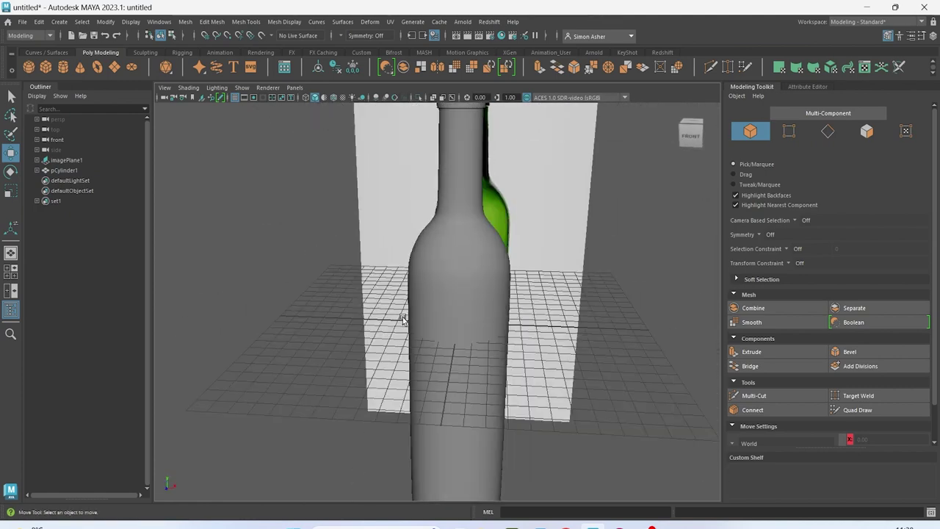
{"action": "middle_click_drag", "start_coordinate": [419, 275], "coordinate": [413, 361], "text": "alt"}
{"action": "left_click_drag", "start_coordinate": [413, 362], "coordinate": [430, 346], "text": "alt"}
{"action": "left_click", "coordinate": [430, 347]}
{"action": "scroll", "coordinate": [431, 347], "scroll_direction": "up", "scroll_amount": 2}
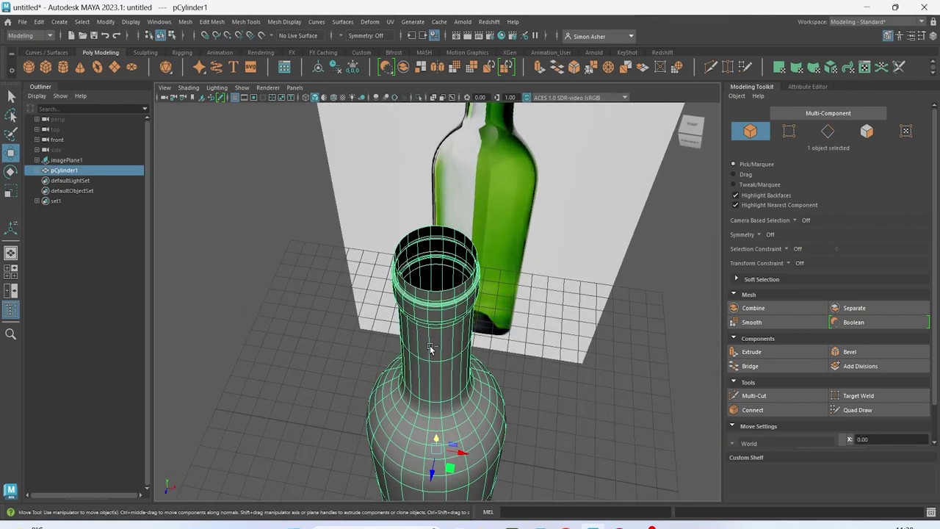
{"action": "key", "text": "ctrl+e"}
{"action": "left_click_drag", "start_coordinate": [518, 166], "coordinate": [534, 184]}
{"action": "left_click", "coordinate": [673, 322]}
{"action": "left_click_drag", "start_coordinate": [673, 322], "coordinate": [653, 306], "text": "alt"}
{"action": "middle_click_drag", "start_coordinate": [431, 193], "coordinate": [448, 283], "text": "alt"}
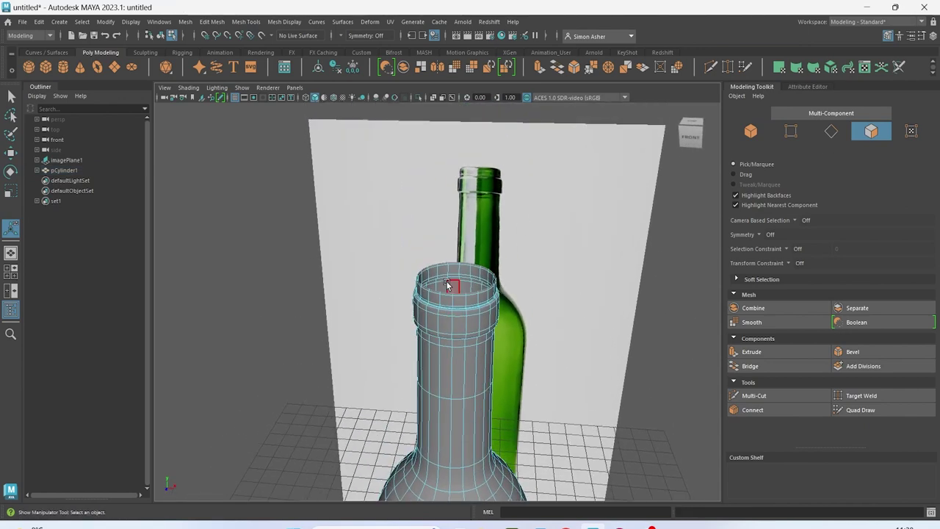
Bevel the inner and outer edge loops of the mouth rim with two segments.
{"action": "scroll", "coordinate": [448, 286], "scroll_direction": "up", "scroll_amount": 5}
{"action": "right_click", "coordinate": [461, 288]}
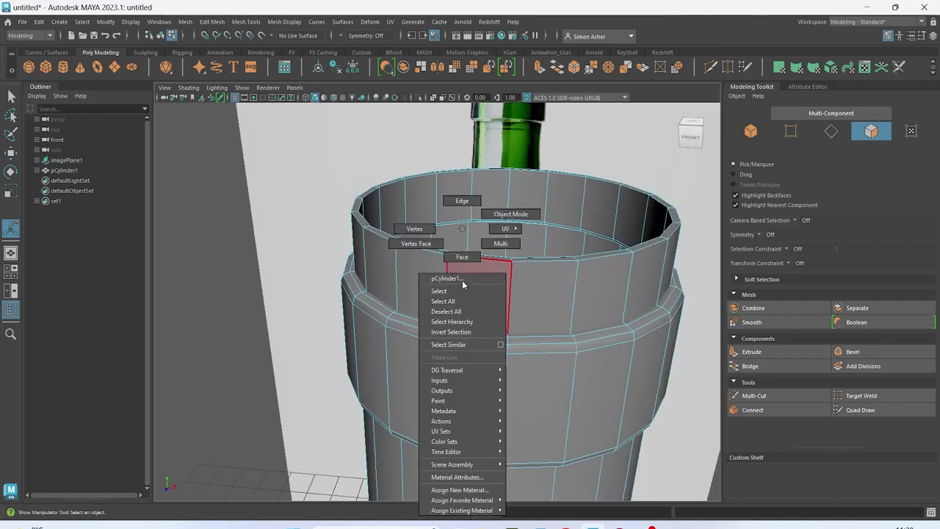
{"action": "left_click", "coordinate": [462, 200]}
{"action": "double_click", "coordinate": [428, 251]}
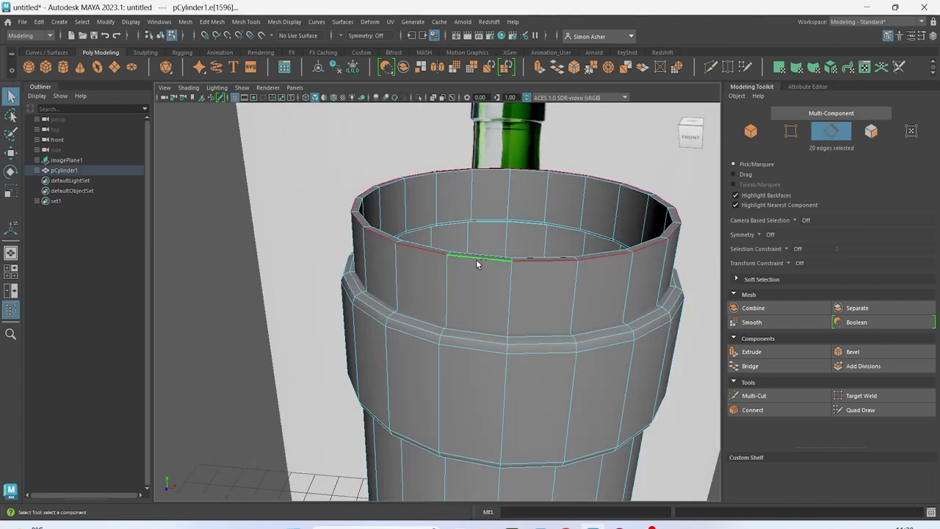
{"action": "double_click", "coordinate": [482, 258], "text": "shift"}
{"action": "key", "text": "ctrl+b"}
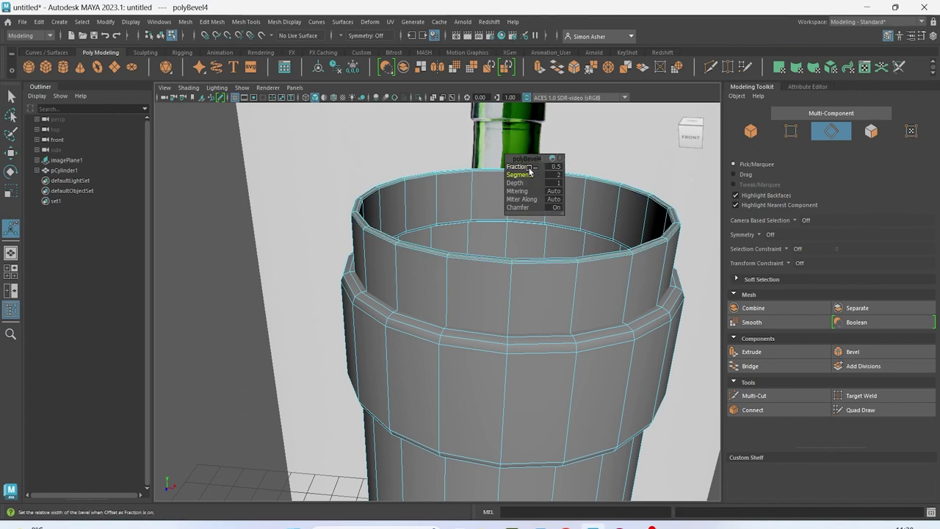
Preview the bottle smoothed and examine the lip ring and mouth rim up close.
{"action": "key", "text": "3"}
{"action": "scroll", "coordinate": [528, 180], "scroll_direction": "down", "scroll_amount": 10}
{"action": "right_click_drag", "start_coordinate": [284, 184], "coordinate": [299, 173]}
{"action": "left_click", "coordinate": [296, 176]}
{"action": "left_click_drag", "start_coordinate": [296, 177], "coordinate": [451, 325], "text": "alt"}
{"action": "scroll", "coordinate": [482, 351], "scroll_direction": "up", "scroll_amount": 5}
{"action": "left_click", "coordinate": [451, 324]}
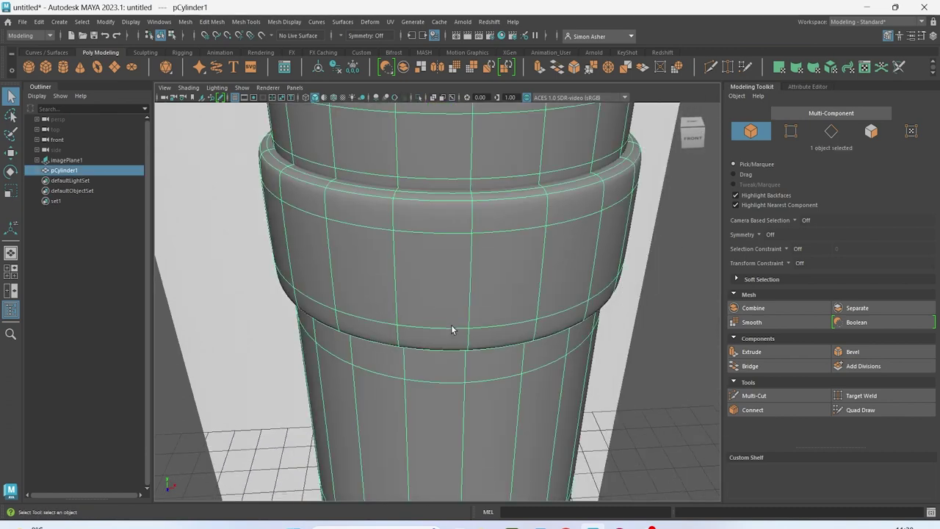
{"action": "left_click_drag", "start_coordinate": [436, 303], "coordinate": [453, 330], "text": "alt"}
{"action": "middle_click_drag", "start_coordinate": [453, 330], "coordinate": [456, 274], "text": "alt"}
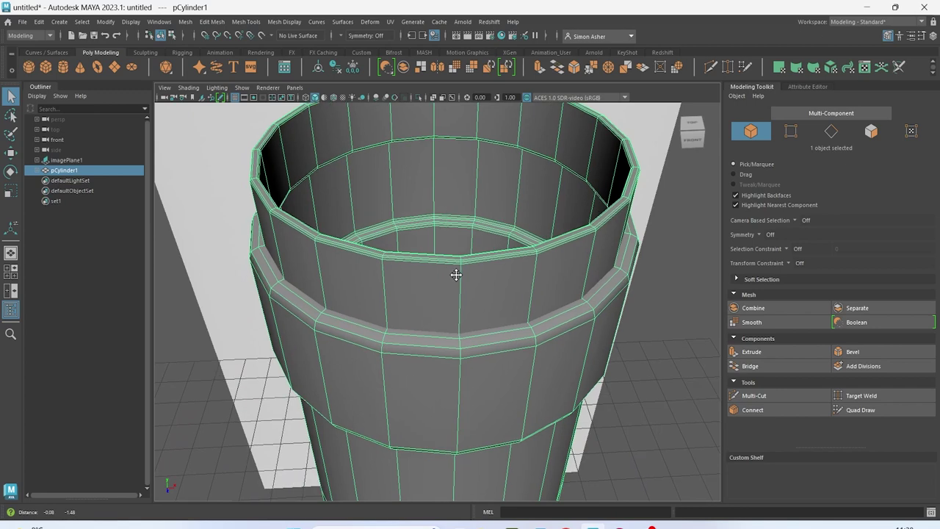
Undo the mouth rim bevel, the wall thickness extrusion and the lip ring bevel.
{"action": "key", "text": "ctrl+z"}
{"action": "key", "text": "ctrl+z"}
{"action": "key", "text": "ctrl+z"}
{"action": "key", "text": "ctrl+z"}
{"action": "key", "text": "ctrl+z"}
{"action": "key", "text": "ctrl+z"}
{"action": "key", "text": "ctrl+z"}
{"action": "key", "text": "ctrl+z"}
{"action": "key", "text": "ctrl+z"}
{"action": "key", "text": "ctrl+z"}
{"action": "key", "text": "ctrl+z"}
{"action": "key", "text": "ctrl+z"}
{"action": "key", "text": "ctrl+z"}
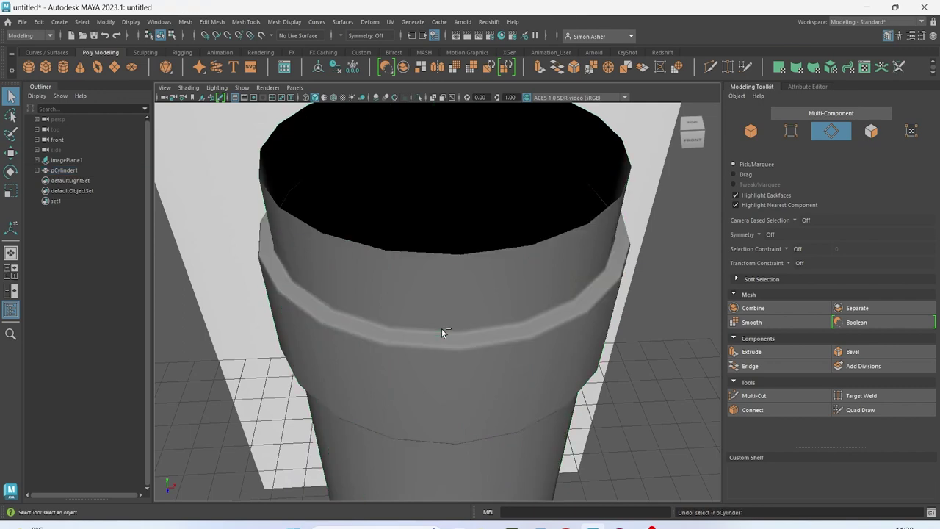
{"action": "scroll", "coordinate": [392, 338], "scroll_direction": "down", "scroll_amount": 5}
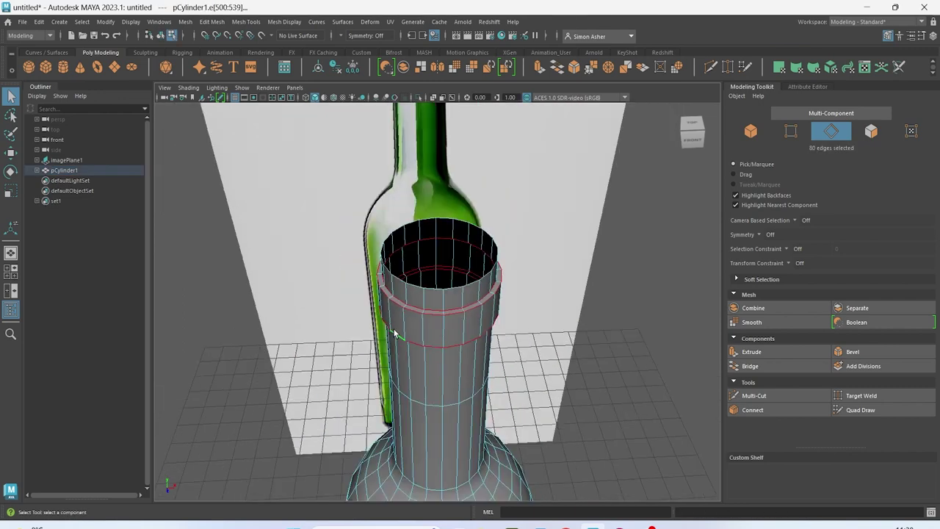
Extrude all faces of the bottle by a small thickness to give it solid walls.
{"action": "right_click_drag", "start_coordinate": [602, 224], "coordinate": [656, 201]}
{"action": "left_click", "coordinate": [657, 200]}
{"action": "left_click", "coordinate": [452, 345]}
{"action": "key", "text": "ctrl+e"}
{"action": "scroll", "coordinate": [458, 342], "scroll_direction": "up", "scroll_amount": 2}
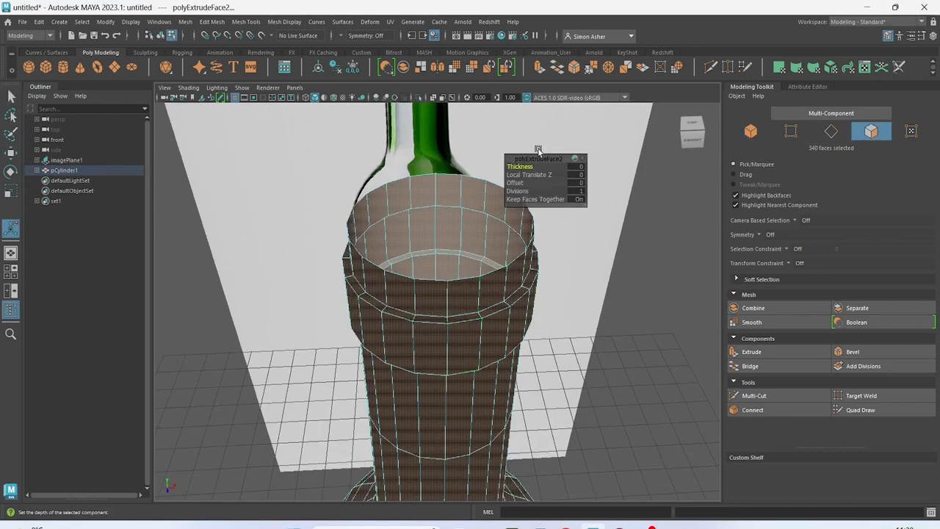
{"action": "left_click_drag", "start_coordinate": [524, 167], "coordinate": [530, 168]}
{"action": "left_click", "coordinate": [674, 335]}
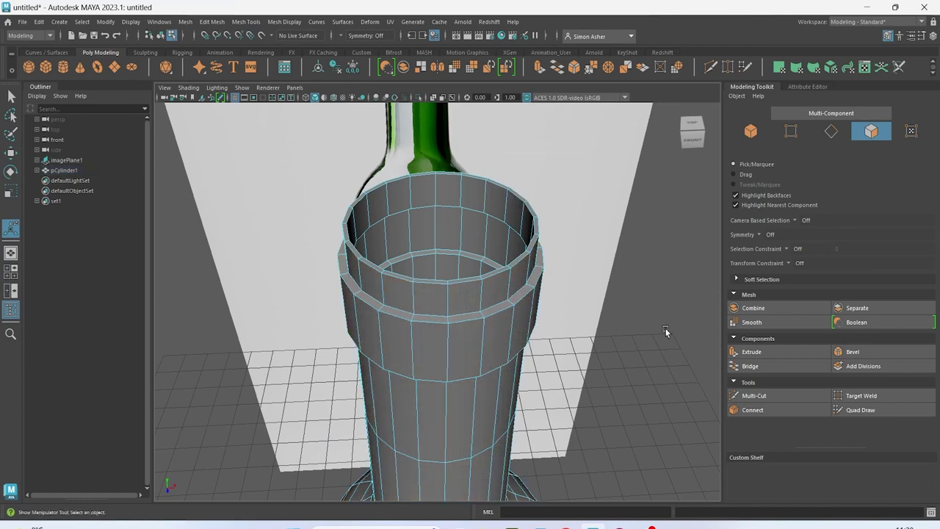
{"action": "left_click_drag", "start_coordinate": [548, 290], "coordinate": [499, 299], "text": "alt"}
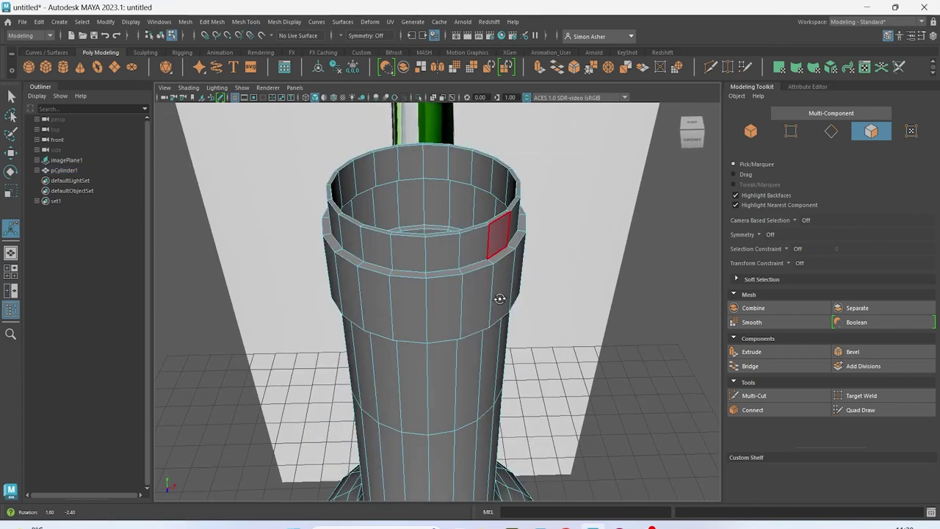
Select the edge loops around the lip ring and the mouth rim, and bevel them with two segments.
{"action": "right_click_drag", "start_coordinate": [411, 258], "coordinate": [410, 200]}
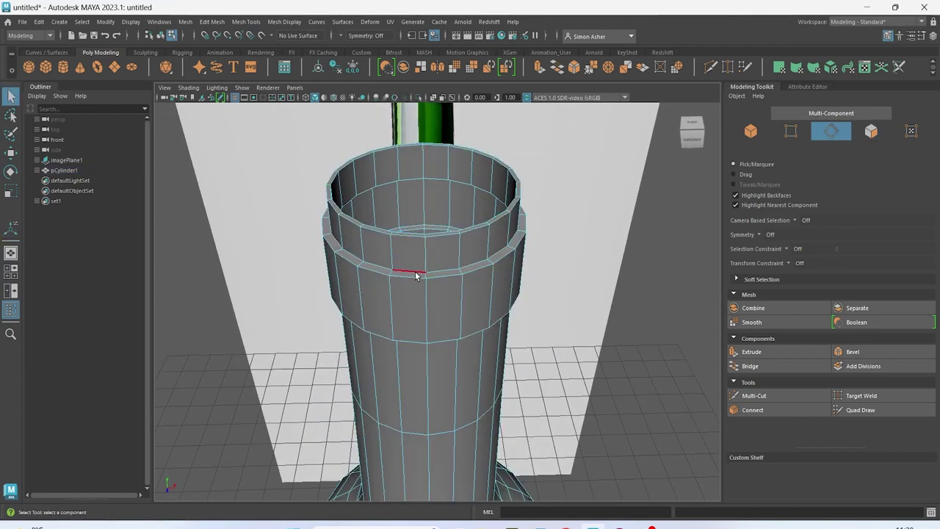
{"action": "double_click", "coordinate": [412, 277]}
{"action": "double_click", "coordinate": [412, 339], "text": "shift"}
{"action": "left_click_drag", "start_coordinate": [411, 339], "coordinate": [429, 294], "text": "alt"}
{"action": "middle_click_drag", "start_coordinate": [430, 294], "coordinate": [432, 389], "text": "alt"}
{"action": "middle_click_drag", "start_coordinate": [431, 229], "coordinate": [434, 347], "text": "alt"}
{"action": "left_click_drag", "start_coordinate": [435, 391], "coordinate": [442, 332], "text": "alt"}
{"action": "double_click", "coordinate": [451, 212], "text": "shift"}
{"action": "left_click_drag", "start_coordinate": [456, 221], "coordinate": [461, 412], "text": "alt"}
{"action": "double_click", "coordinate": [459, 397], "text": "shift"}
{"action": "double_click", "coordinate": [462, 393], "text": "shift"}
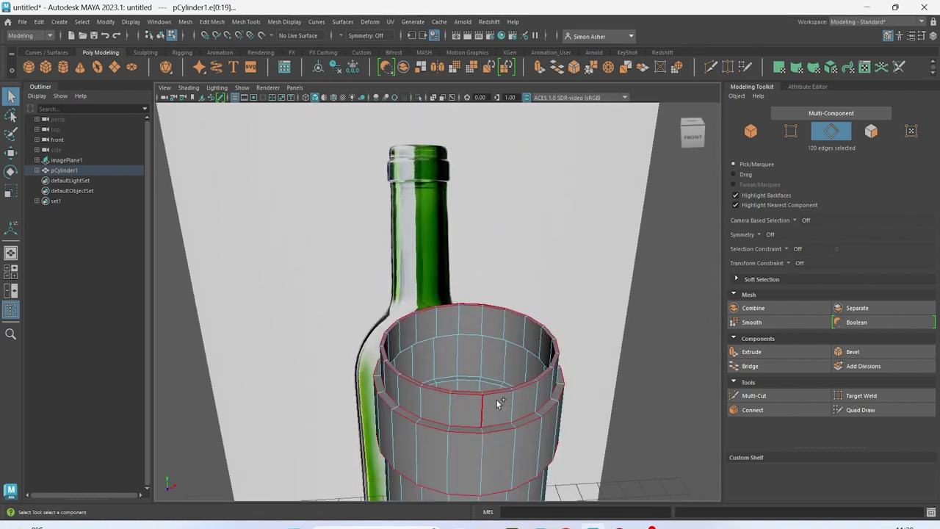
{"action": "key", "text": "ctrl+b"}
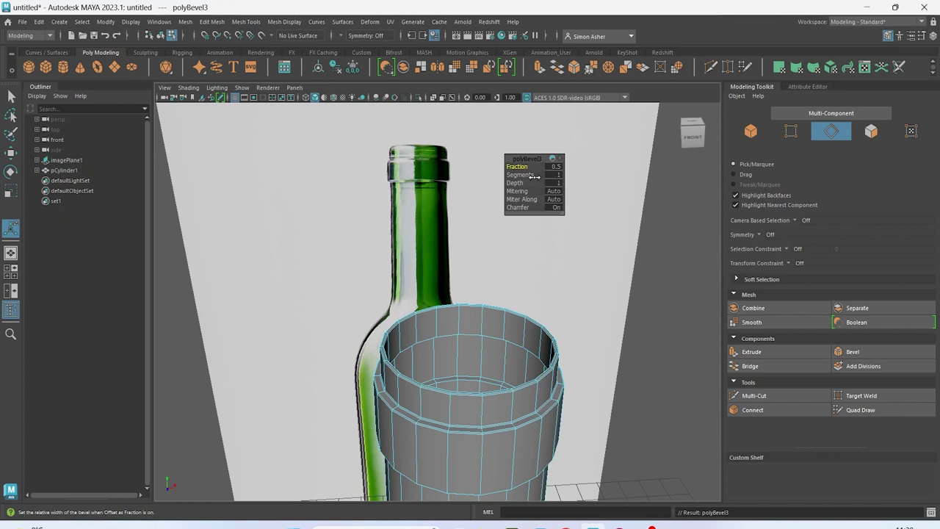
{"action": "left_click_drag", "start_coordinate": [514, 174], "coordinate": [518, 175]}
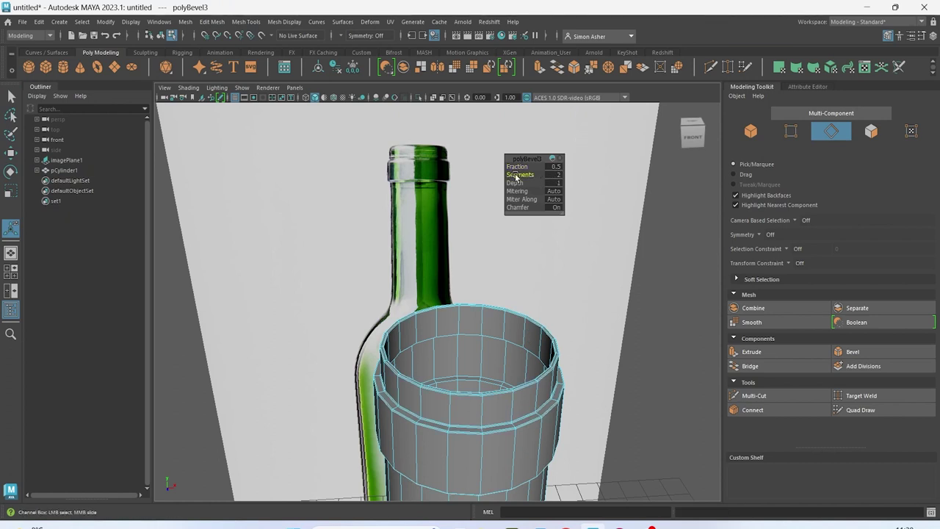
Preview the bottle smoothed in object mode and examine its neck and the inside of the mouth.
{"action": "key", "text": "3"}
{"action": "right_click_drag", "start_coordinate": [663, 289], "coordinate": [683, 231]}
{"action": "middle_click_drag", "start_coordinate": [683, 231], "coordinate": [619, 240], "text": "alt"}
{"action": "right_click_drag", "start_coordinate": [619, 240], "coordinate": [565, 265], "text": "alt"}
{"action": "left_click_drag", "start_coordinate": [565, 264], "coordinate": [563, 216], "text": "alt"}
{"action": "right_click_drag", "start_coordinate": [563, 216], "coordinate": [538, 270], "text": "alt"}
{"action": "middle_click_drag", "start_coordinate": [539, 271], "coordinate": [546, 193], "text": "alt"}
{"action": "left_click_drag", "start_coordinate": [546, 192], "coordinate": [430, 276], "text": "alt"}
{"action": "mouse_move", "coordinate": [430, 276]}
{"action": "right_mouse_down", "text": "alt"}
{"action": "mouse_move", "coordinate": [439, 296]}
{"action": "mouse_move", "coordinate": [422, 277]}
{"action": "right_mouse_up", "text": "alt"}
{"action": "left_click", "coordinate": [423, 277]}
{"action": "left_click_drag", "start_coordinate": [422, 277], "coordinate": [458, 342], "text": "alt"}
{"action": "scroll", "coordinate": [454, 323], "scroll_direction": "up", "scroll_amount": 2}
{"action": "middle_click_drag", "start_coordinate": [457, 342], "coordinate": [472, 321], "text": "alt"}
{"action": "left_click_drag", "start_coordinate": [469, 313], "coordinate": [474, 374], "text": "alt"}
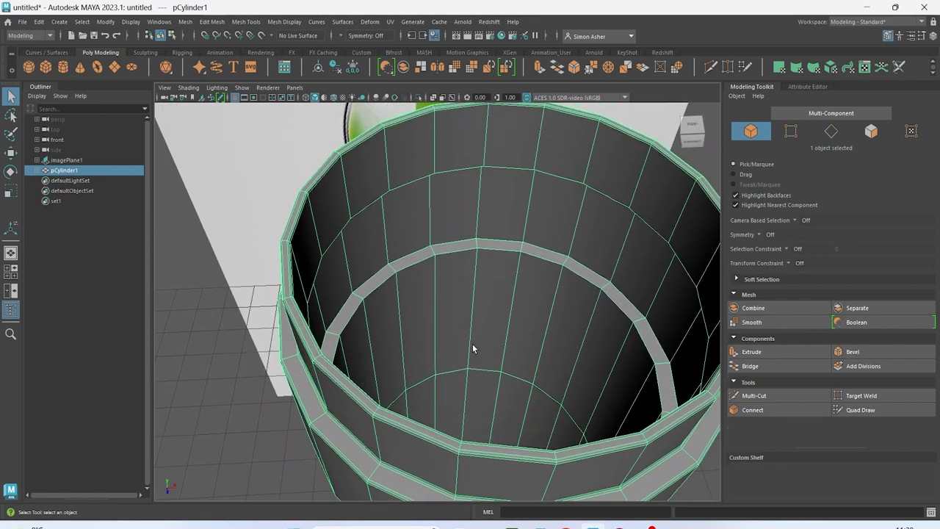
Select the edge loops around the inner edges of the lip ring recess and bevel them with fraction 0.25 and two segments.
{"action": "right_click_drag", "start_coordinate": [471, 274], "coordinate": [476, 243]}
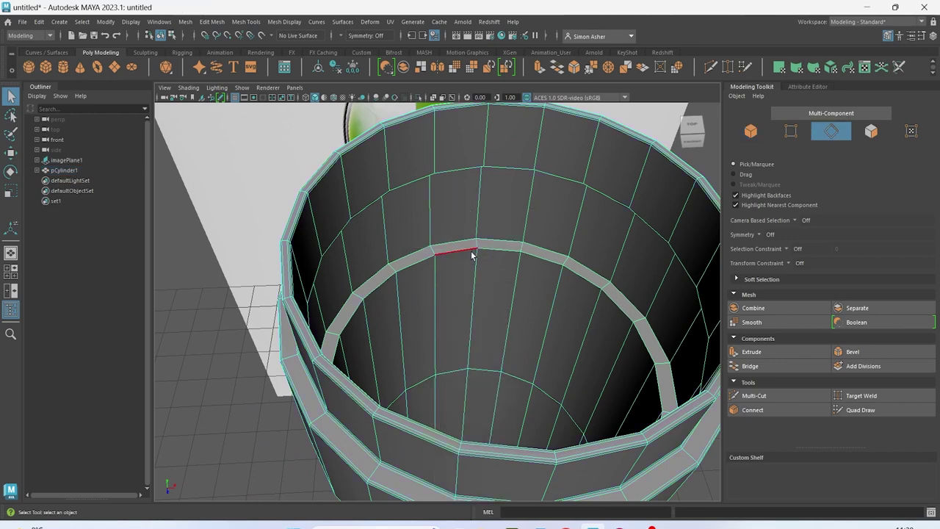
{"action": "double_click", "coordinate": [463, 247]}
{"action": "double_click", "coordinate": [462, 243], "text": "shift"}
{"action": "scroll", "coordinate": [461, 248], "scroll_direction": "down", "scroll_amount": 5}
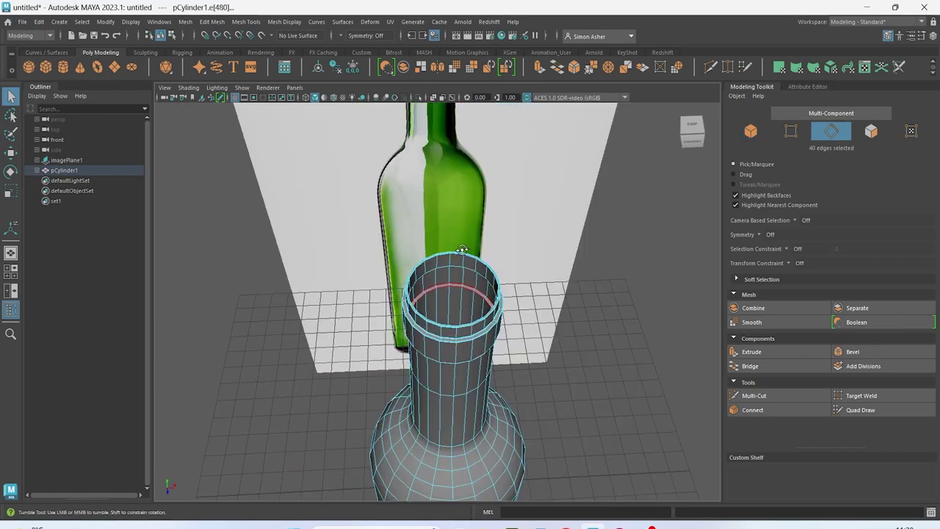
{"action": "left_click_drag", "start_coordinate": [462, 251], "coordinate": [460, 231], "text": "alt"}
{"action": "middle_click_drag", "start_coordinate": [460, 231], "coordinate": [476, 360], "text": "alt"}
{"action": "scroll", "coordinate": [477, 359], "scroll_direction": "up", "scroll_amount": 5}
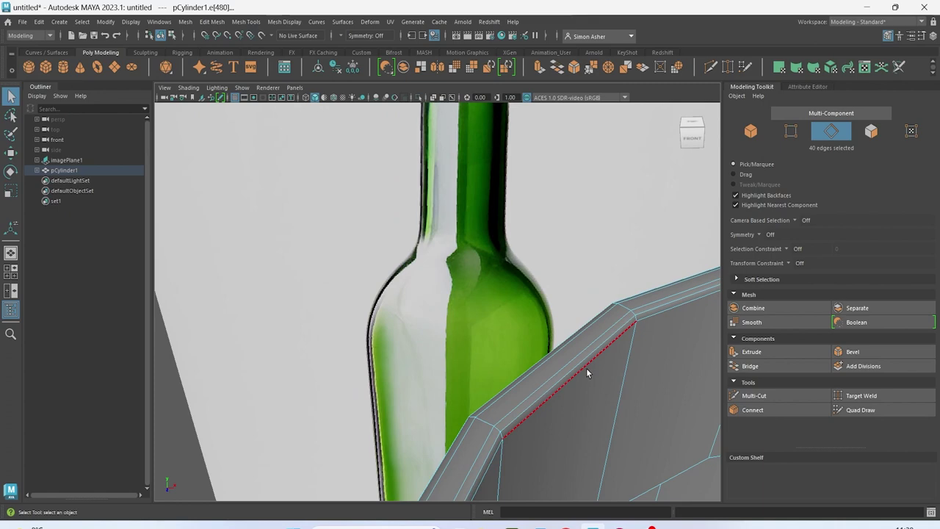
{"action": "scroll", "coordinate": [586, 373], "scroll_direction": "up", "scroll_amount": 5}
{"action": "double_click", "coordinate": [586, 167], "text": "shift"}
{"action": "left_click", "coordinate": [306, 100]}
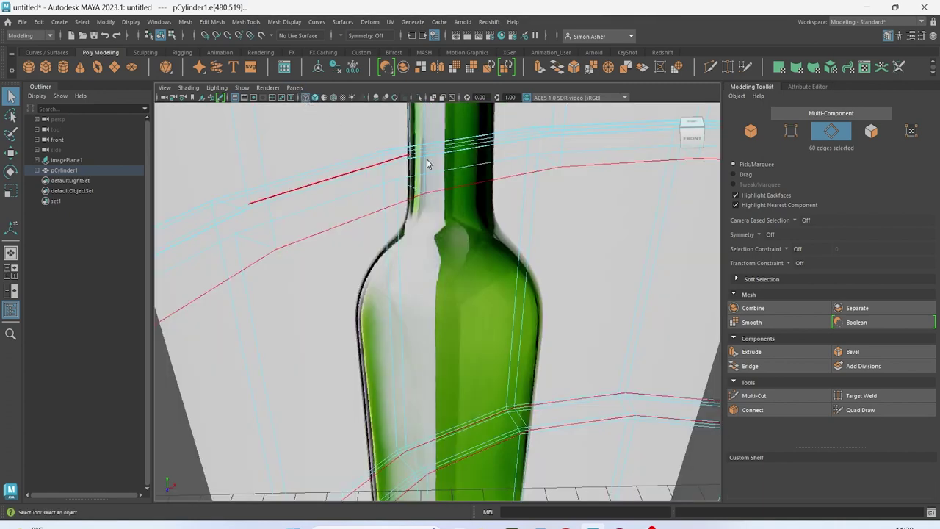
{"action": "left_click", "coordinate": [315, 99]}
{"action": "key", "text": "ctrl+b"}
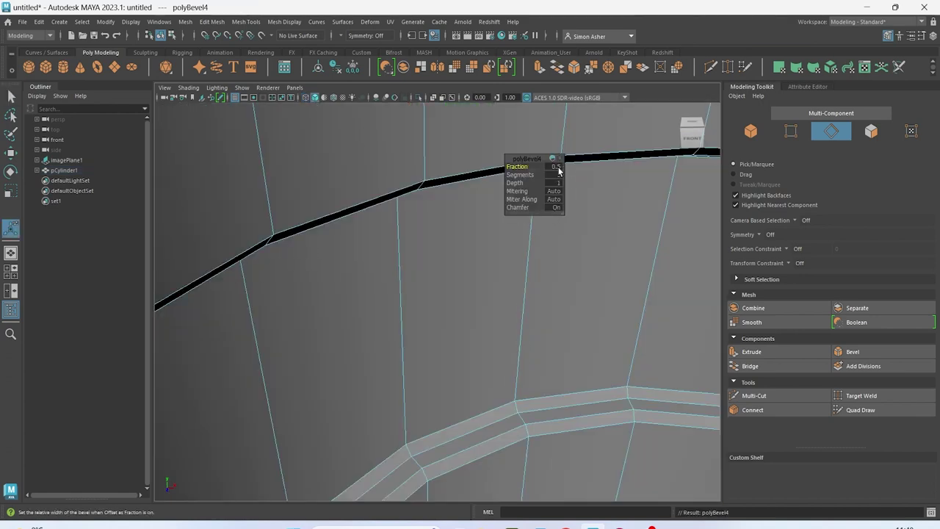
{"action": "left_click_drag", "start_coordinate": [523, 172], "coordinate": [514, 168]}
{"action": "scroll", "coordinate": [508, 248], "scroll_direction": "down", "scroll_amount": 10}
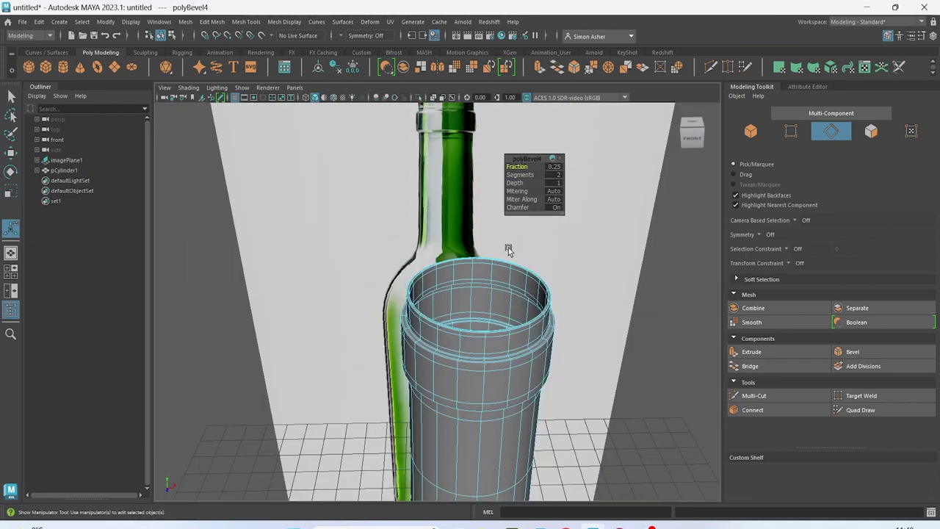
Return to object mode and examine the whole bottle beside the reference image.
{"action": "right_click_drag", "start_coordinate": [680, 262], "coordinate": [689, 215]}
{"action": "left_click", "coordinate": [671, 297]}
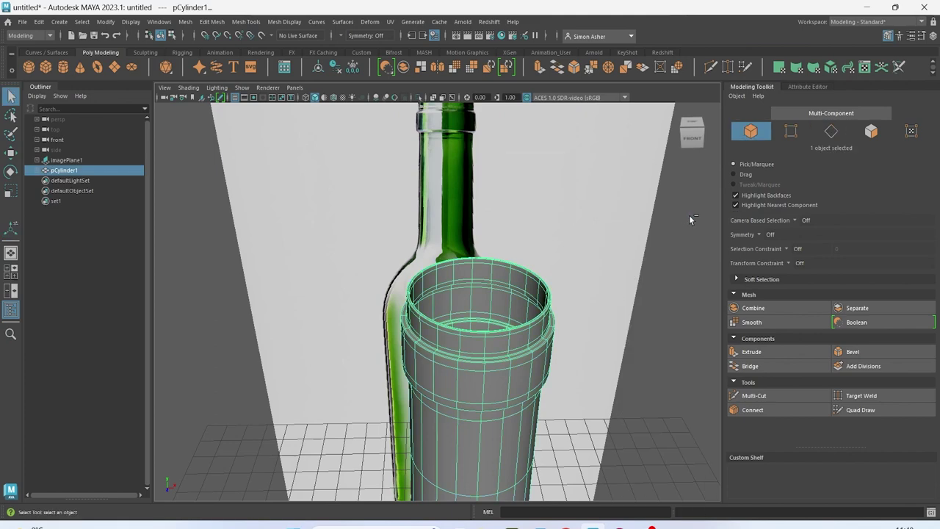
{"action": "middle_click_drag", "start_coordinate": [671, 296], "coordinate": [647, 289], "text": "alt"}
{"action": "right_click_drag", "start_coordinate": [648, 289], "coordinate": [584, 319], "text": "alt"}
{"action": "left_click_drag", "start_coordinate": [583, 318], "coordinate": [606, 308], "text": "alt"}
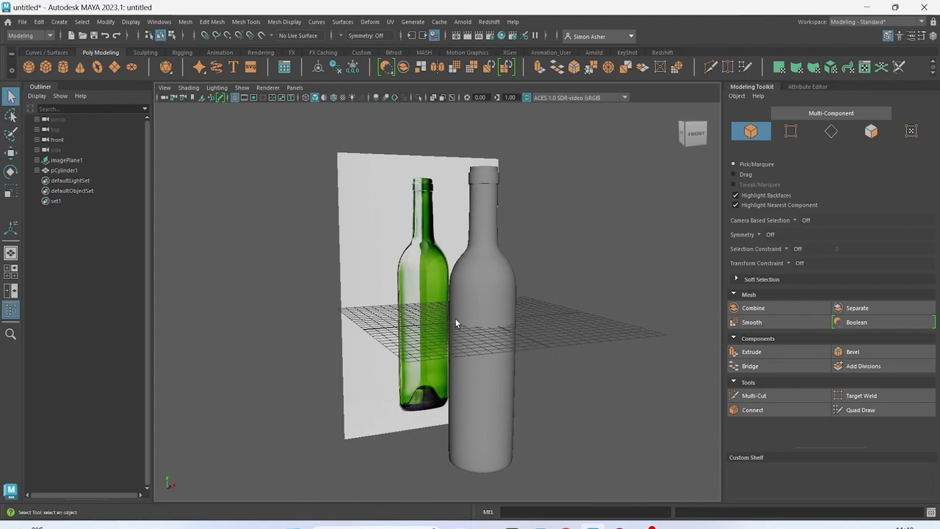
{"action": "left_click_drag", "start_coordinate": [455, 322], "coordinate": [447, 288], "text": "alt"}
Delete the bottle's existing UVs and keep the bottle selected.
{"action": "left_click", "coordinate": [446, 287]}
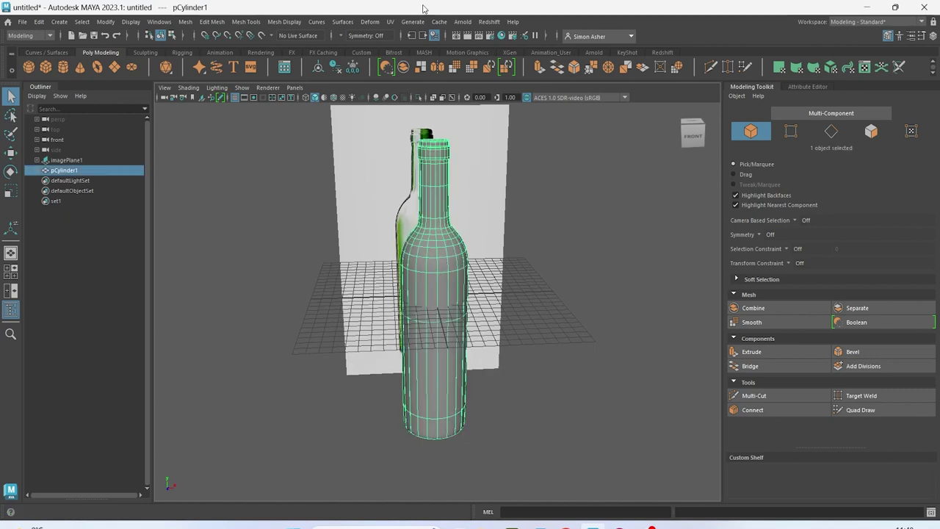
{"action": "left_click", "coordinate": [391, 21]}
{"action": "left_click", "coordinate": [392, 21]}
{"action": "left_click", "coordinate": [392, 21]}
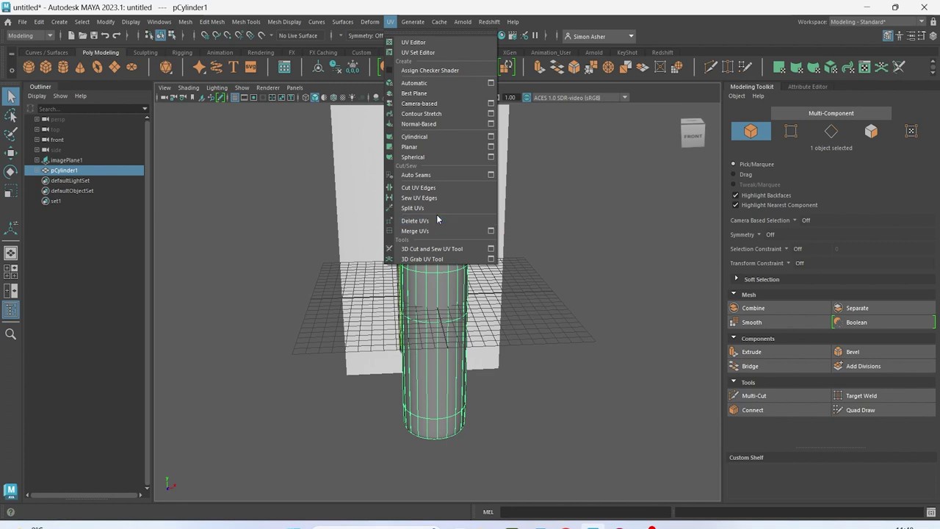
{"action": "left_click", "coordinate": [415, 220]}
{"action": "left_click", "coordinate": [562, 189]}
{"action": "right_click", "coordinate": [563, 189]}
{"action": "left_click", "coordinate": [431, 235]}
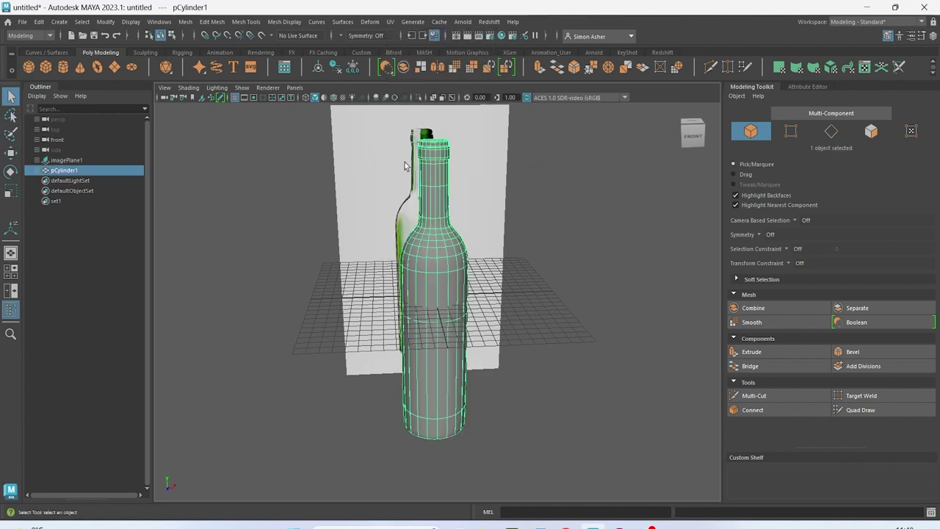
Open the UV Editor, turn off its checker display, and place its reduced window beside the bottle.
{"action": "left_click", "coordinate": [389, 21]}
{"action": "left_click", "coordinate": [408, 43]}
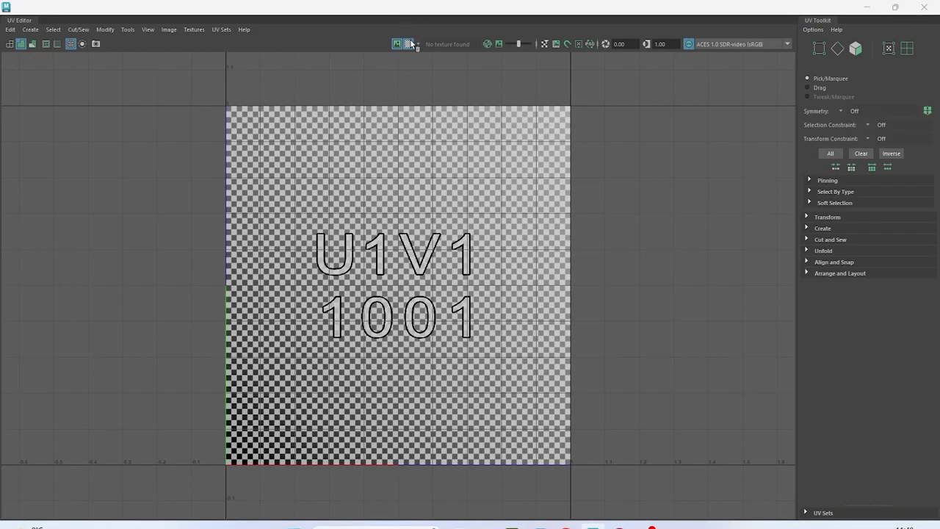
{"action": "left_click", "coordinate": [411, 44]}
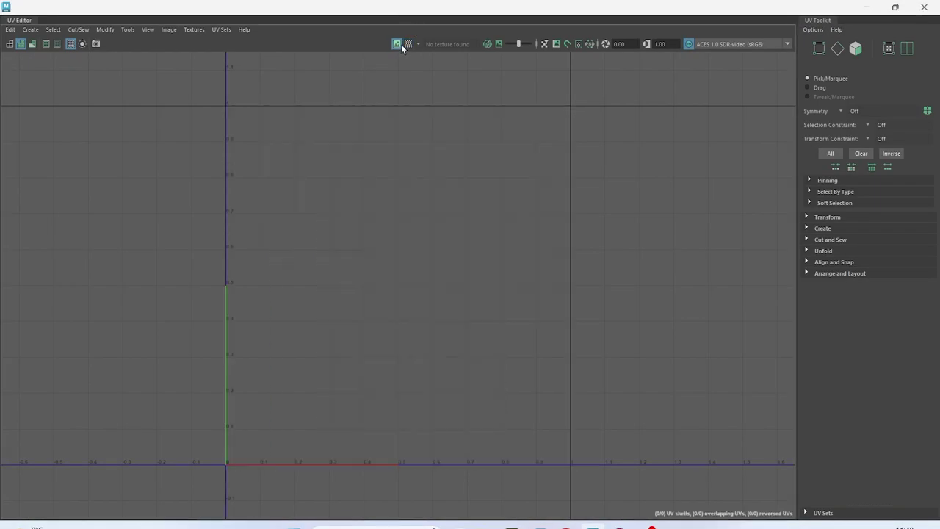
{"action": "double_click", "coordinate": [432, 7]}
{"action": "left_click_drag", "start_coordinate": [364, 10], "coordinate": [442, 15]}
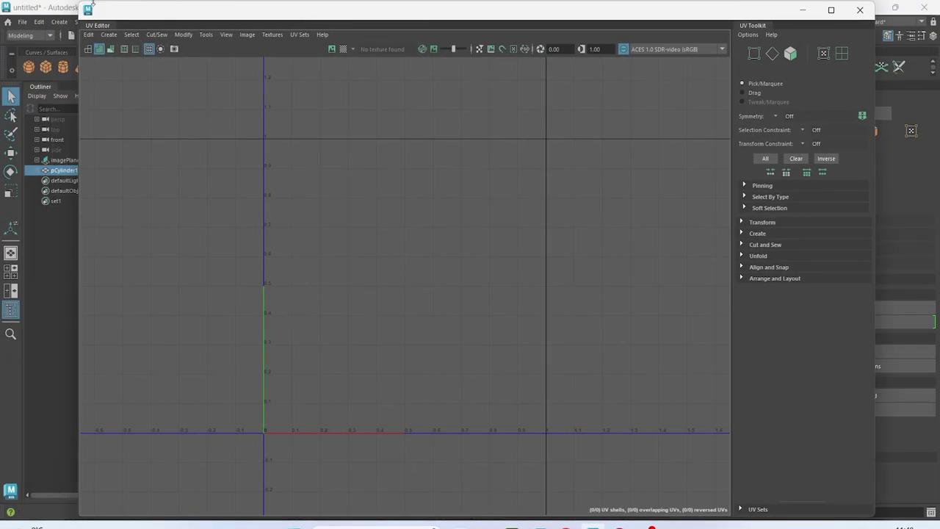
{"action": "left_click_drag", "start_coordinate": [82, 7], "coordinate": [462, 80]}
{"action": "middle_click_drag", "start_coordinate": [300, 178], "coordinate": [154, 249], "text": "alt"}
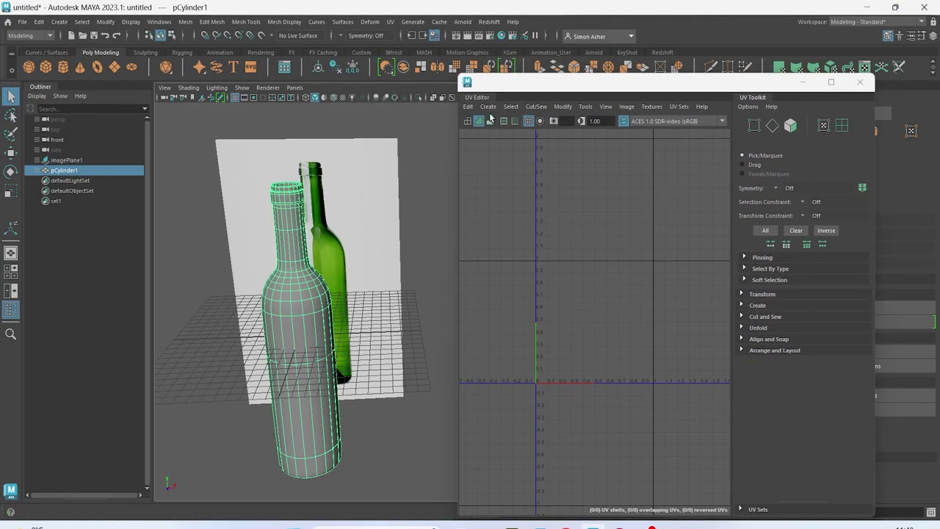
Create a camera-based UV projection for the bottle.
{"action": "right_click_drag", "start_coordinate": [420, 151], "coordinate": [438, 142]}
{"action": "left_click", "coordinate": [389, 205]}
{"action": "left_click", "coordinate": [276, 311]}
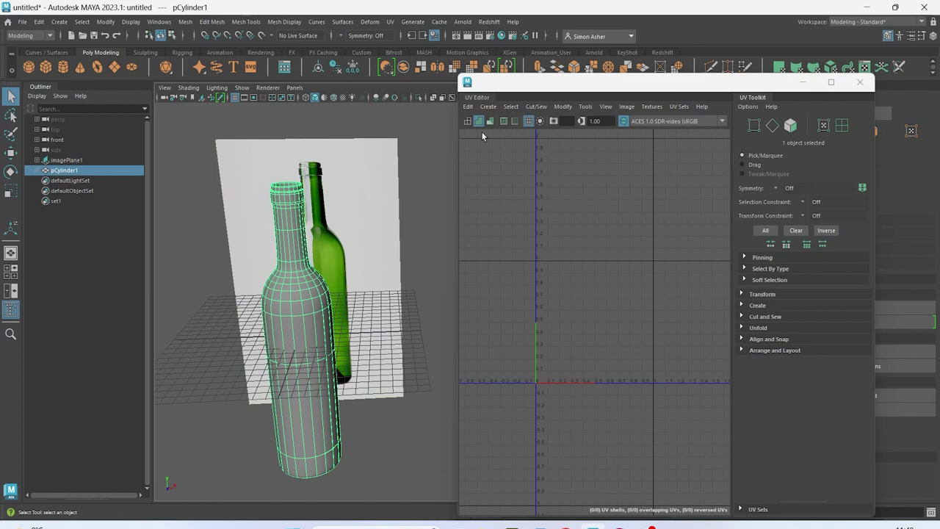
{"action": "left_click", "coordinate": [482, 131]}
{"action": "left_click", "coordinate": [537, 152]}
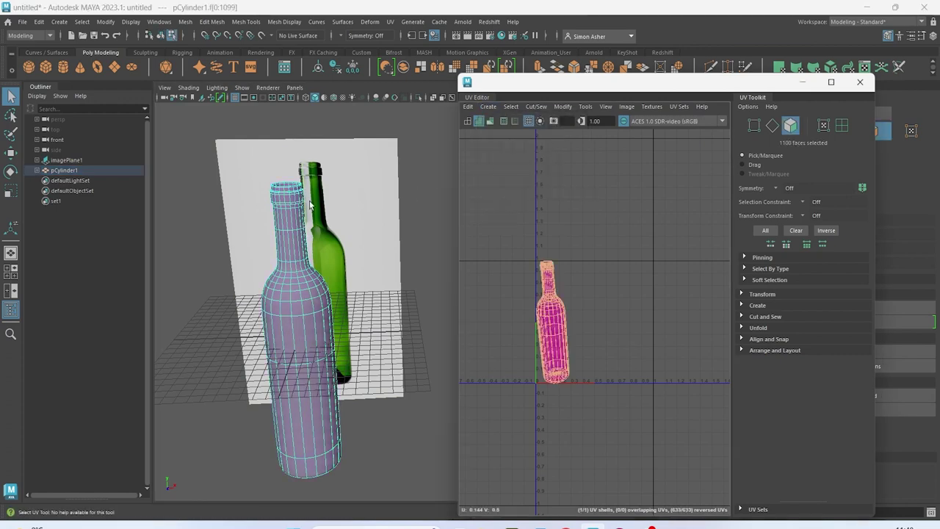
Select the edge loops along the mouth rim and the top ledge of the lip ring as UV seams.
{"action": "left_click_drag", "start_coordinate": [320, 208], "coordinate": [309, 204], "text": "alt"}
{"action": "scroll", "coordinate": [276, 192], "scroll_direction": "up", "scroll_amount": 4}
{"action": "middle_click_drag", "start_coordinate": [276, 192], "coordinate": [331, 327], "text": "alt"}
{"action": "scroll", "coordinate": [325, 332], "scroll_direction": "up", "scroll_amount": 4}
{"action": "scroll", "coordinate": [325, 328], "scroll_direction": "up", "scroll_amount": 3}
{"action": "mouse_move", "coordinate": [326, 328]}
{"action": "left_mouse_down", "text": "alt"}
{"action": "mouse_move", "coordinate": [340, 296]}
{"action": "mouse_move", "coordinate": [382, 336]}
{"action": "mouse_move", "coordinate": [339, 321]}
{"action": "left_mouse_up", "text": "alt"}
{"action": "right_click_drag", "start_coordinate": [340, 229], "coordinate": [327, 204]}
{"action": "double_click", "coordinate": [330, 309]}
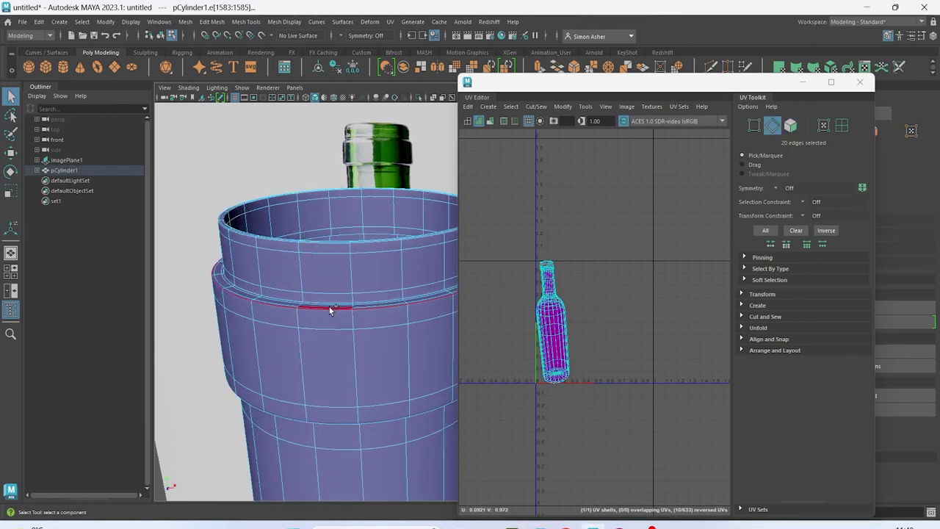
{"action": "double_click", "coordinate": [319, 288], "text": "shift"}
{"action": "double_click", "coordinate": [319, 244], "text": "shift"}
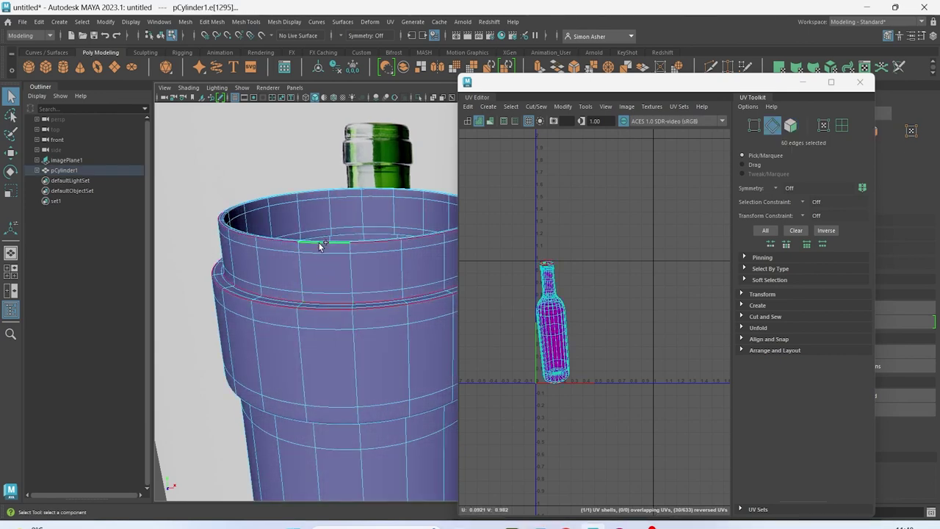
{"action": "double_click", "coordinate": [345, 190], "text": "shift"}
Add the two edge loops on the underside of the lip ring to the seam selection.
{"action": "double_click", "coordinate": [339, 424], "text": "shift"}
{"action": "left_click_drag", "start_coordinate": [339, 448], "coordinate": [328, 271], "text": "alt"}
{"action": "right_click_drag", "start_coordinate": [328, 271], "coordinate": [323, 421], "text": "alt"}
{"action": "middle_click_drag", "start_coordinate": [323, 422], "coordinate": [317, 463], "text": "alt"}
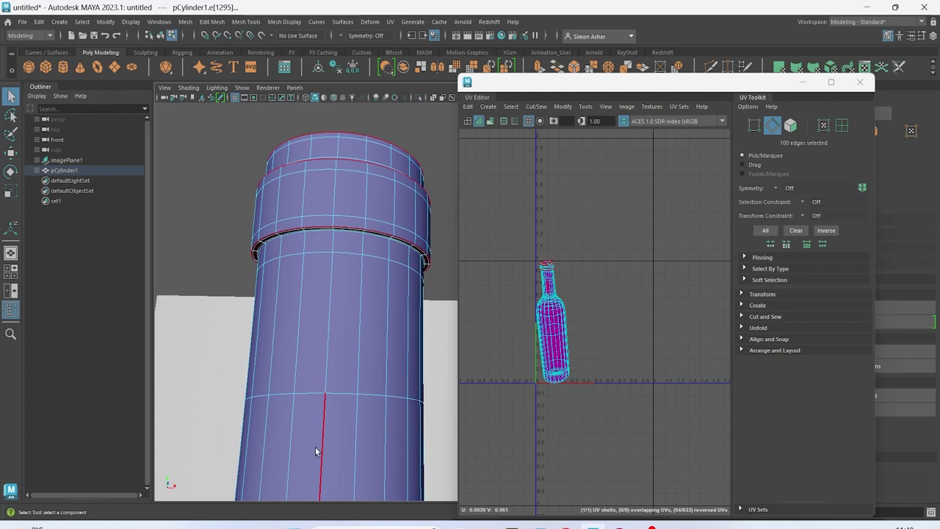
{"action": "double_click", "coordinate": [309, 231], "text": "shift"}
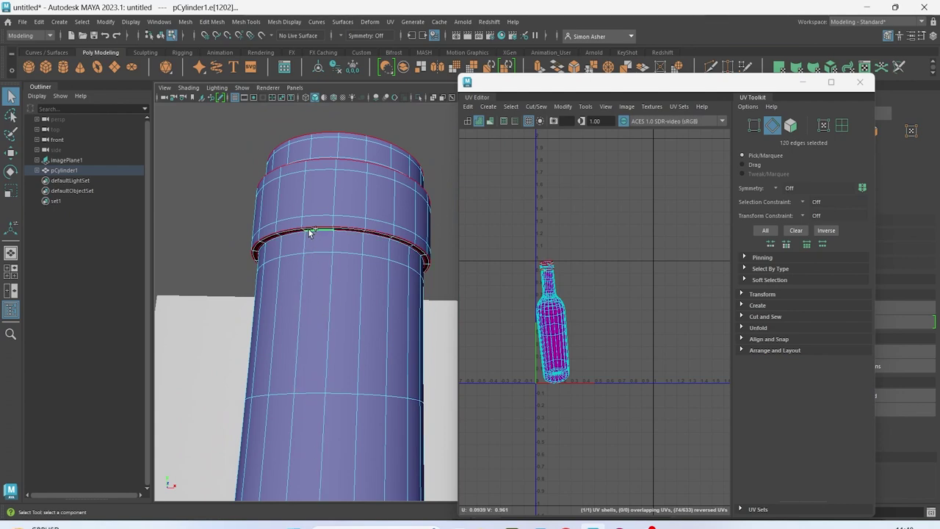
Add the edge loops bordering the lip ring recess inside the neck to the seam selection, using wireframe display for the hidden one.
{"action": "scroll", "coordinate": [315, 243], "scroll_direction": "down", "scroll_amount": 3}
{"action": "left_click_drag", "start_coordinate": [315, 239], "coordinate": [308, 338], "text": "alt"}
{"action": "middle_click_drag", "start_coordinate": [309, 338], "coordinate": [299, 239], "text": "alt"}
{"action": "scroll", "coordinate": [330, 416], "scroll_direction": "up", "scroll_amount": 5}
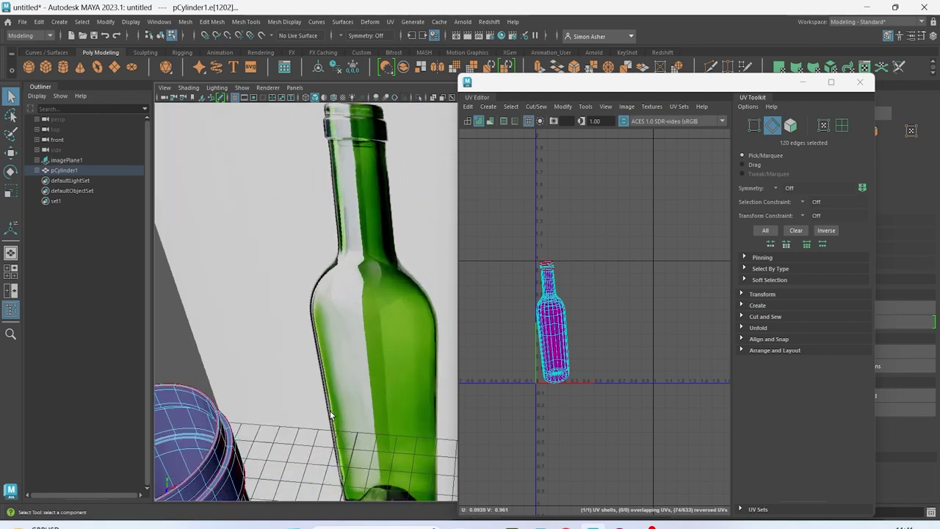
{"action": "middle_click_drag", "start_coordinate": [330, 416], "coordinate": [398, 359], "text": "alt"}
{"action": "scroll", "coordinate": [396, 354], "scroll_direction": "up", "scroll_amount": 2}
{"action": "scroll", "coordinate": [326, 343], "scroll_direction": "up", "scroll_amount": 4}
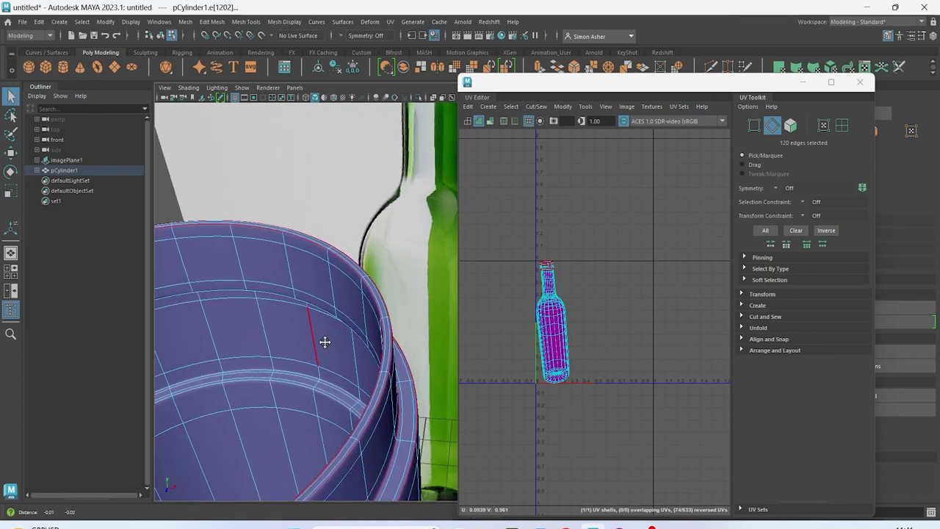
{"action": "double_click", "coordinate": [343, 358], "text": "shift"}
{"action": "double_click", "coordinate": [328, 353], "text": "shift"}
{"action": "double_click", "coordinate": [310, 266], "text": "shift"}
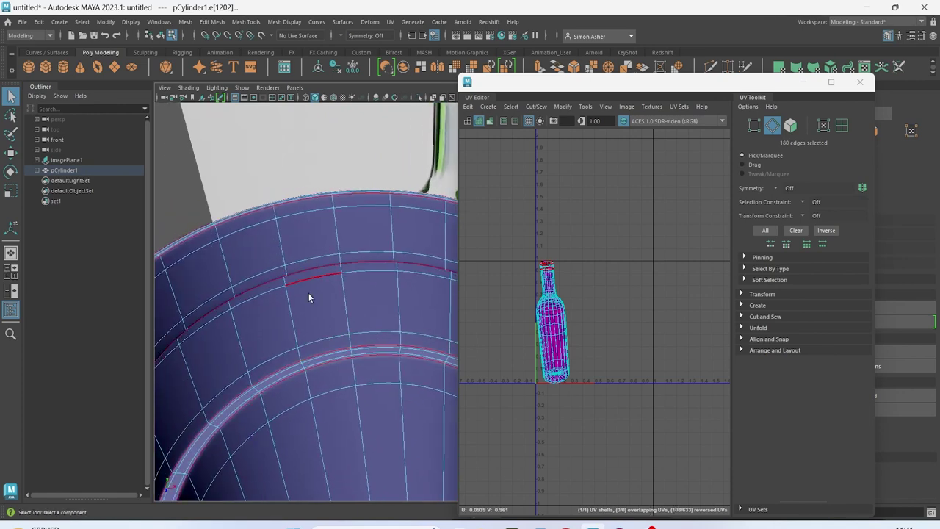
{"action": "left_click", "coordinate": [306, 97]}
{"action": "double_click", "coordinate": [327, 257], "text": "shift"}
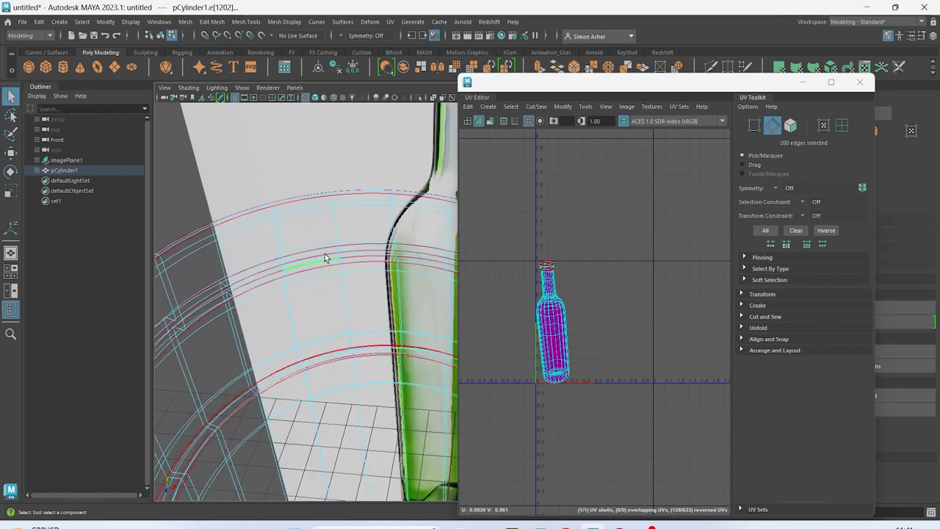
{"action": "left_click", "coordinate": [306, 97]}
Add the base rim loop and a lengthwise edge loop to the seam selection, and cut the UVs along all selected edges.
{"action": "scroll", "coordinate": [331, 250], "scroll_direction": "down", "scroll_amount": 6}
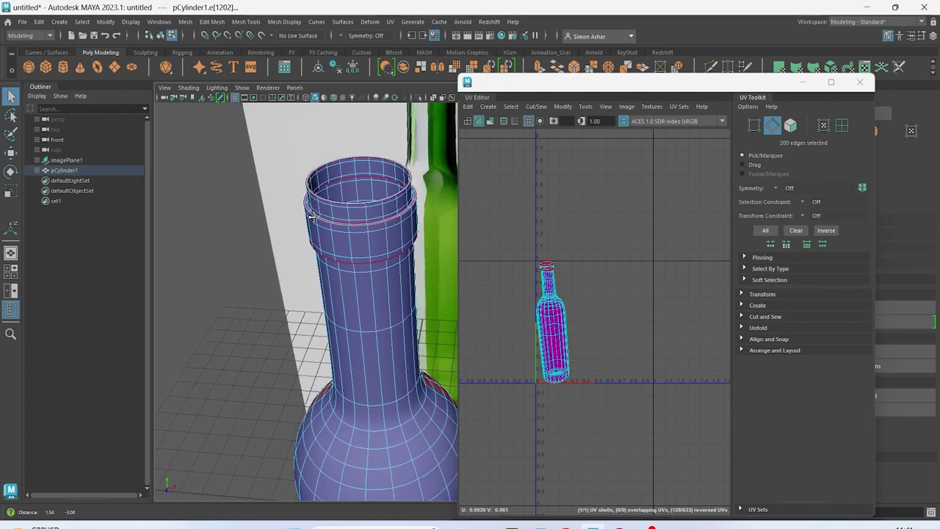
{"action": "left_click_drag", "start_coordinate": [312, 217], "coordinate": [324, 221], "text": "alt"}
{"action": "middle_click_drag", "start_coordinate": [367, 448], "coordinate": [347, 144], "text": "alt"}
{"action": "left_click_drag", "start_coordinate": [347, 144], "coordinate": [339, 189], "text": "alt"}
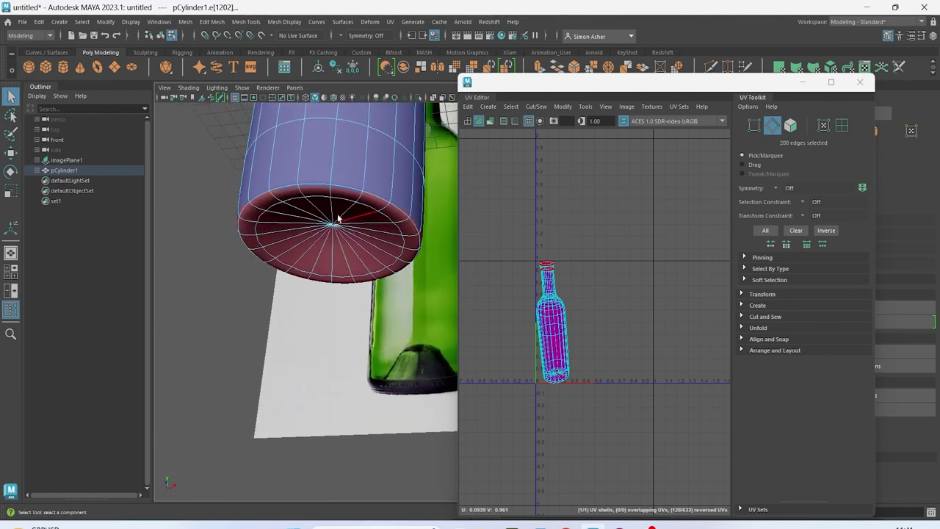
{"action": "double_click", "coordinate": [343, 190], "text": "shift"}
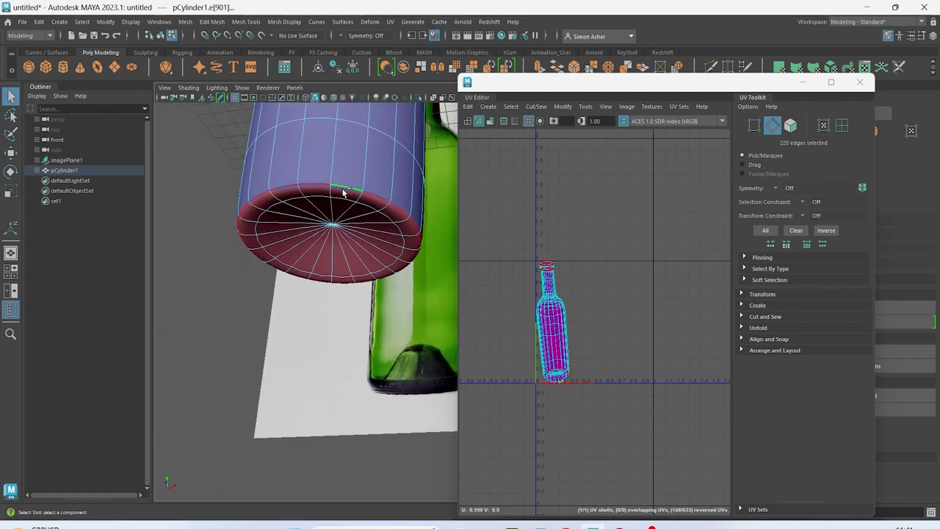
{"action": "double_click", "coordinate": [335, 264], "text": "shift"}
{"action": "right_click_drag", "start_coordinate": [584, 219], "coordinate": [547, 233], "text": "shift"}
Select all the bottle's UV shells and unfold them.
{"action": "right_click", "coordinate": [566, 231]}
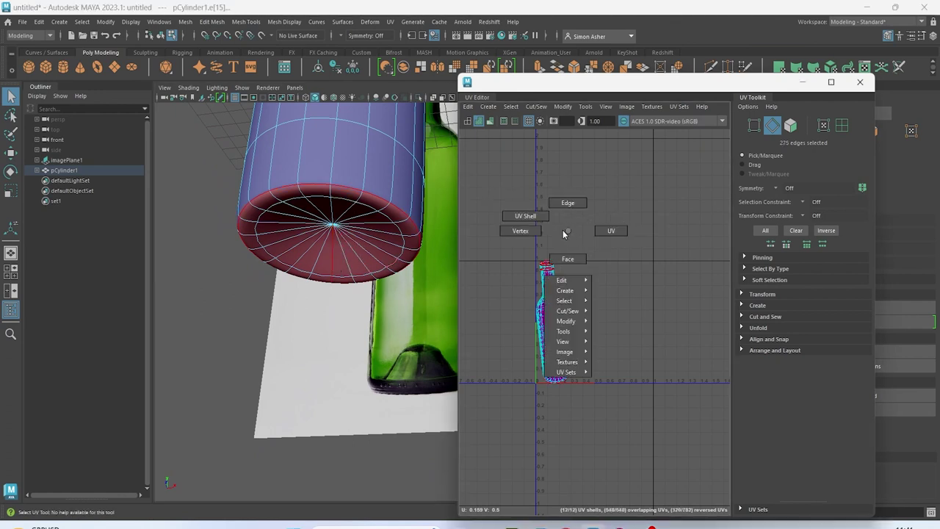
{"action": "left_click", "coordinate": [515, 216]}
{"action": "left_click_drag", "start_coordinate": [502, 218], "coordinate": [618, 430]}
{"action": "right_click_drag", "start_coordinate": [618, 217], "coordinate": [531, 219], "text": "shift"}
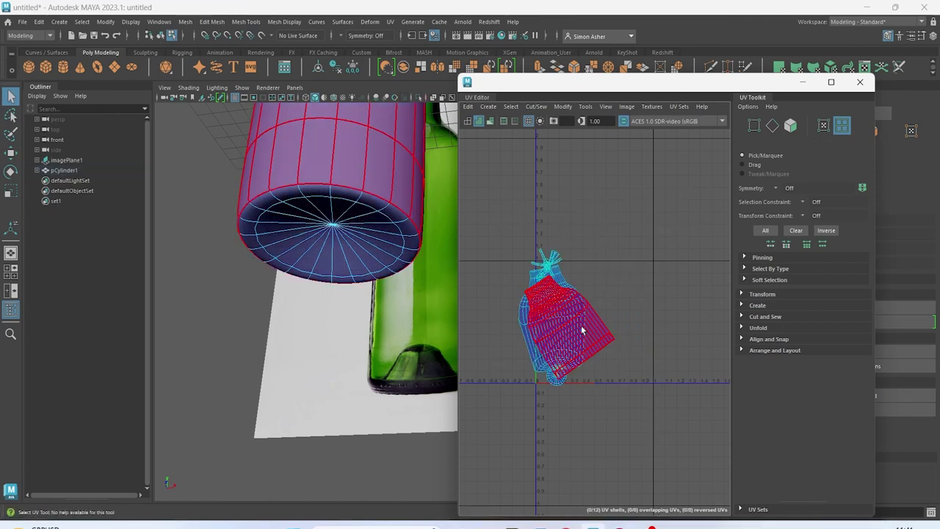
Move the two bottle body UV shells away from the small shells.
{"action": "left_click", "coordinate": [586, 326]}
{"action": "key", "text": "w"}
{"action": "left_click_drag", "start_coordinate": [586, 326], "coordinate": [659, 256]}
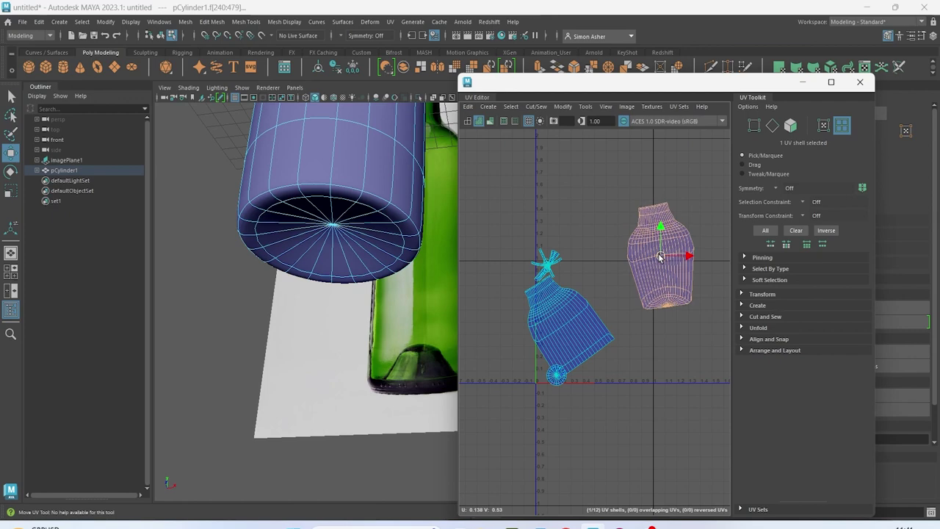
{"action": "left_click", "coordinate": [555, 334]}
{"action": "left_click_drag", "start_coordinate": [578, 329], "coordinate": [656, 379]}
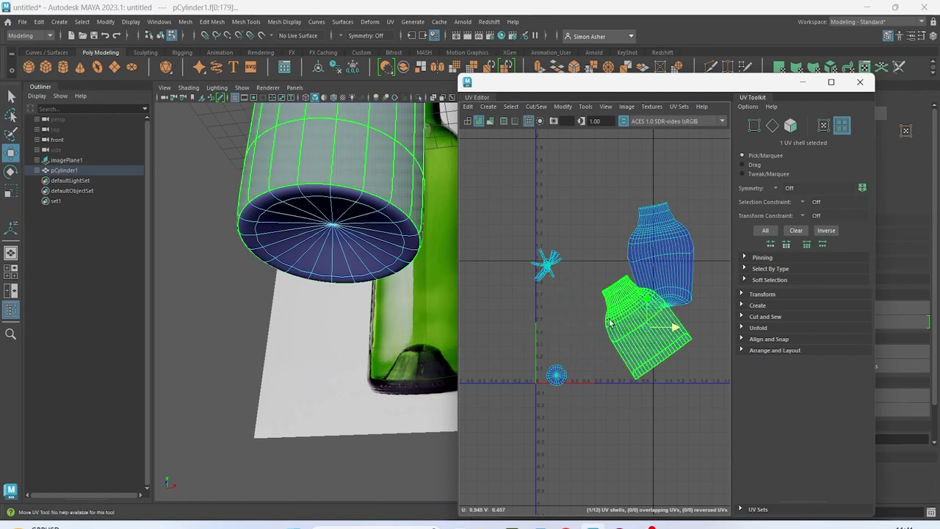
Reselect the bottle, select all its UV shells, and lay them out within the UV tile.
{"action": "scroll", "coordinate": [323, 212], "scroll_direction": "down", "scroll_amount": 5}
{"action": "middle_click_drag", "start_coordinate": [315, 152], "coordinate": [224, 210], "text": "alt"}
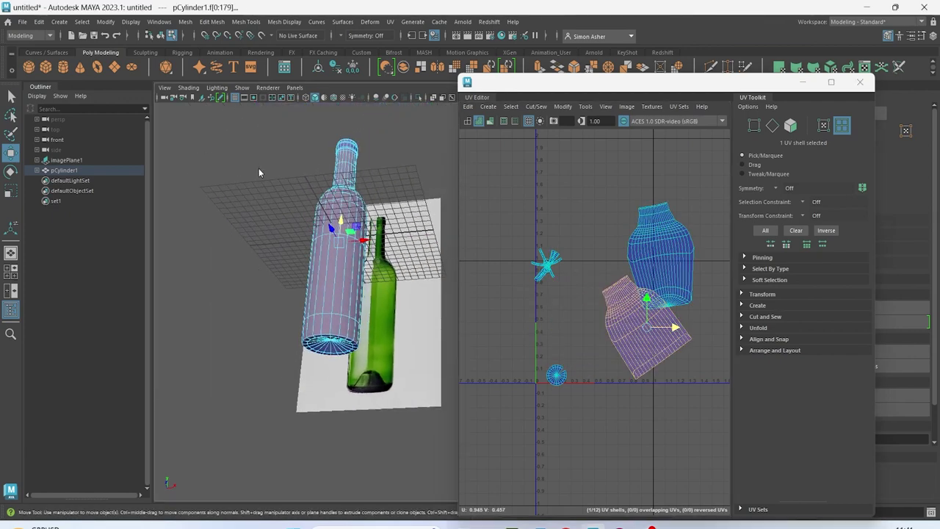
{"action": "left_click", "coordinate": [428, 165]}
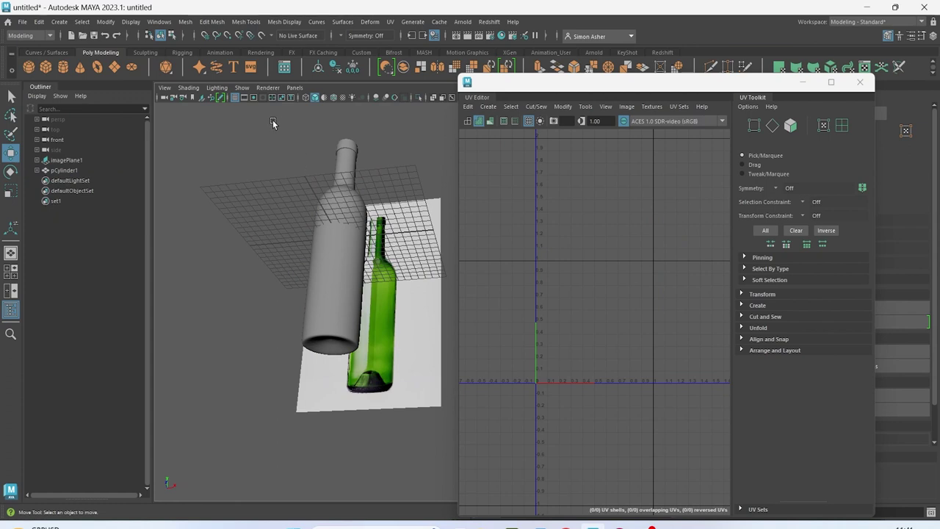
{"action": "left_click", "coordinate": [324, 218]}
{"action": "right_click_drag", "start_coordinate": [534, 183], "coordinate": [523, 178]}
{"action": "left_click_drag", "start_coordinate": [498, 170], "coordinate": [679, 335]}
{"action": "right_click_drag", "start_coordinate": [649, 360], "coordinate": [694, 338]}
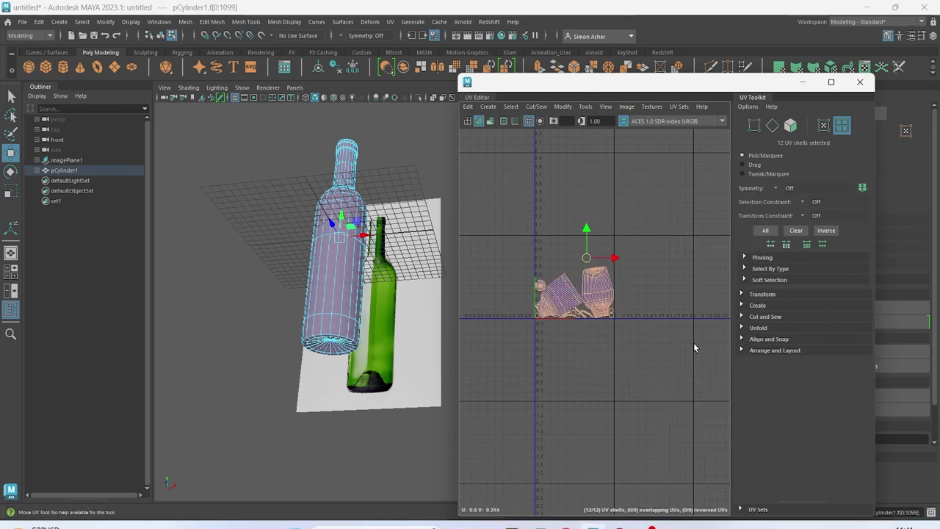
Show the checker map on the bottle, minimise the UV Editor, and deselect the bottle in object mode to inspect the checker pattern.
{"action": "double_click", "coordinate": [571, 83]}
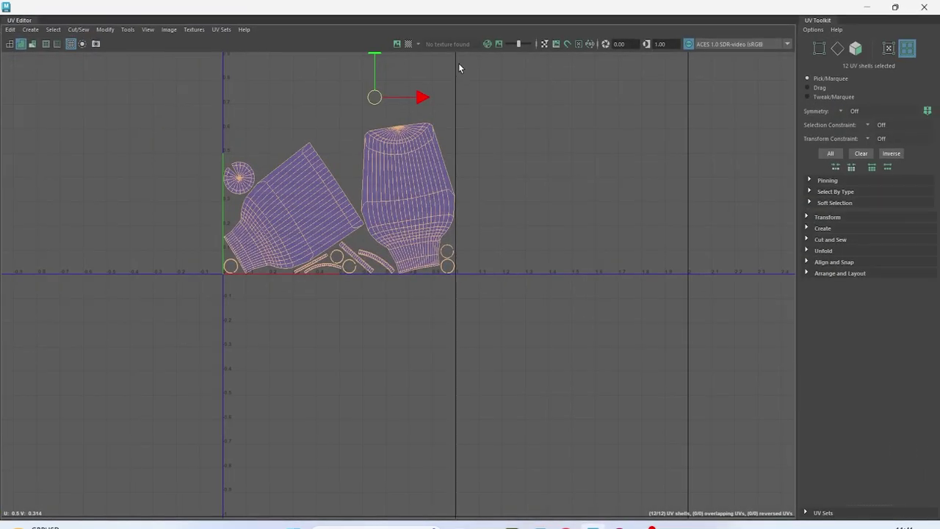
{"action": "left_click", "coordinate": [397, 44]}
{"action": "left_click", "coordinate": [873, 8]}
{"action": "left_click_drag", "start_coordinate": [550, 137], "coordinate": [495, 221], "text": "alt"}
{"action": "right_click", "coordinate": [485, 187]}
{"action": "right_click_drag", "start_coordinate": [486, 187], "coordinate": [505, 178]}
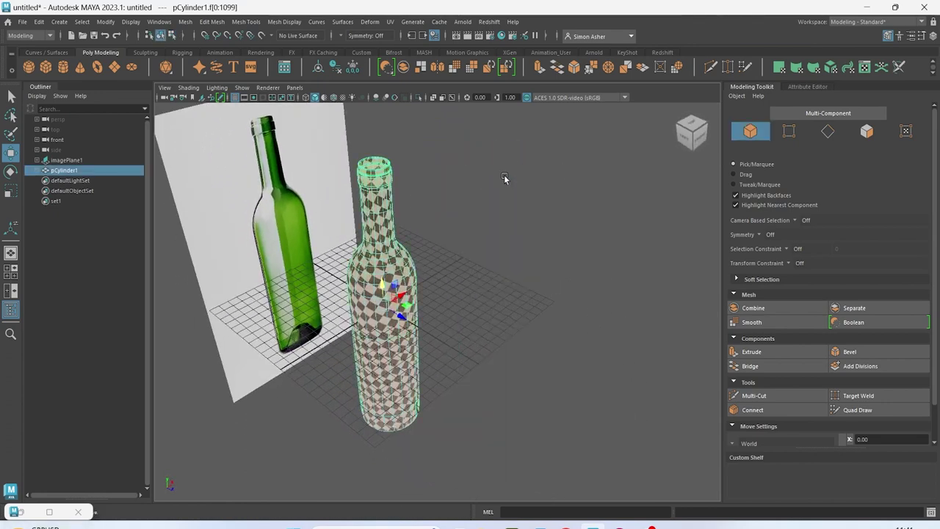
{"action": "left_click", "coordinate": [514, 241]}
{"action": "middle_click_drag", "start_coordinate": [506, 305], "coordinate": [527, 310], "text": "alt"}
{"action": "scroll", "coordinate": [528, 310], "scroll_direction": "up", "scroll_amount": 2}
{"action": "left_click_drag", "start_coordinate": [528, 310], "coordinate": [507, 305], "text": "alt"}
{"action": "middle_click_drag", "start_coordinate": [563, 323], "coordinate": [600, 351], "text": "alt"}
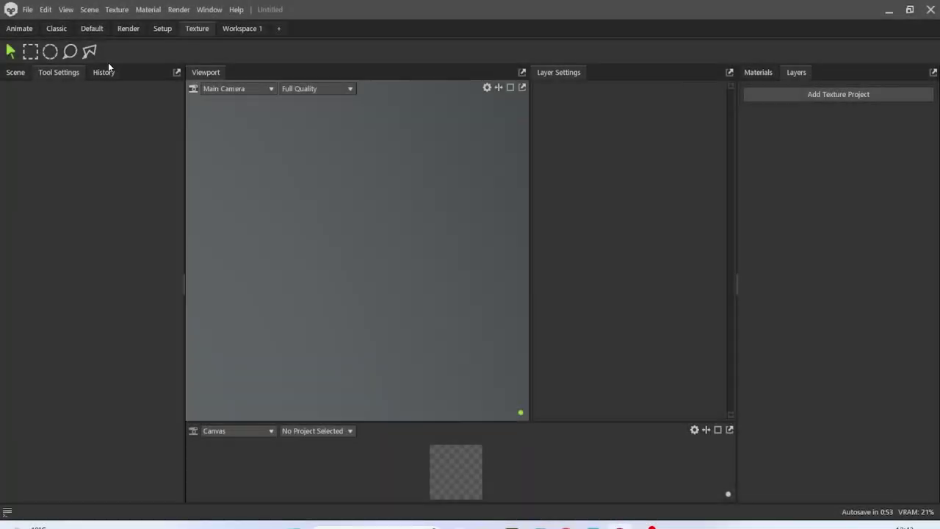
Switch to Marmoset Toolbag's Classic workspace and import the "wine bottle to texture" model from the Desktop.
{"action": "left_click", "coordinate": [45, 33]}
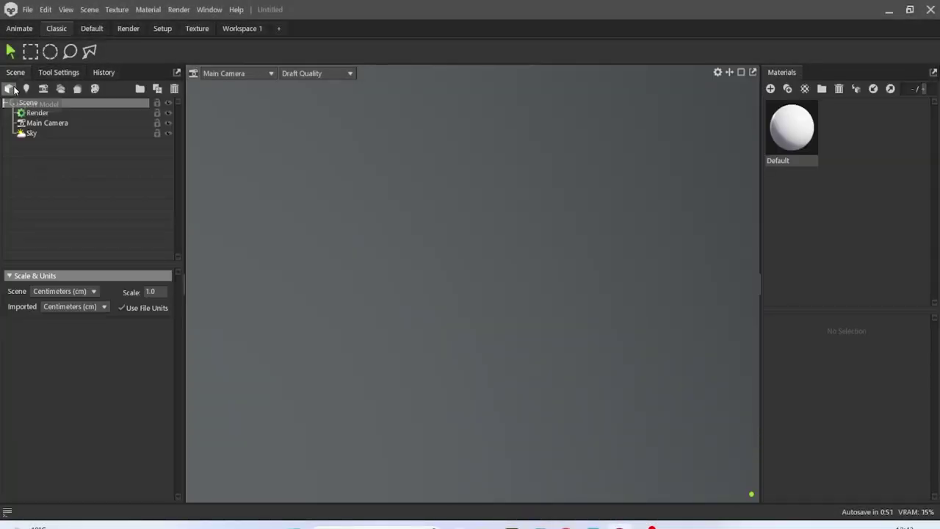
{"action": "left_click", "coordinate": [14, 89]}
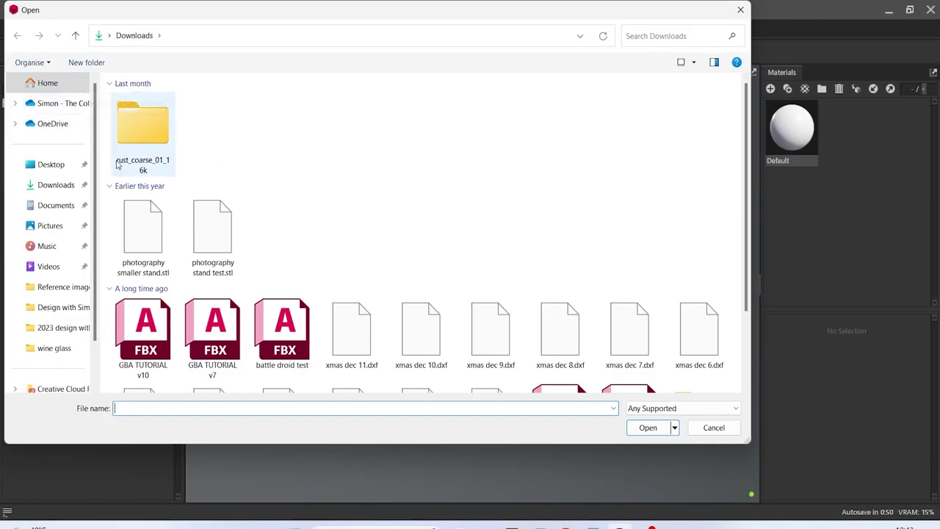
{"action": "left_click", "coordinate": [70, 171]}
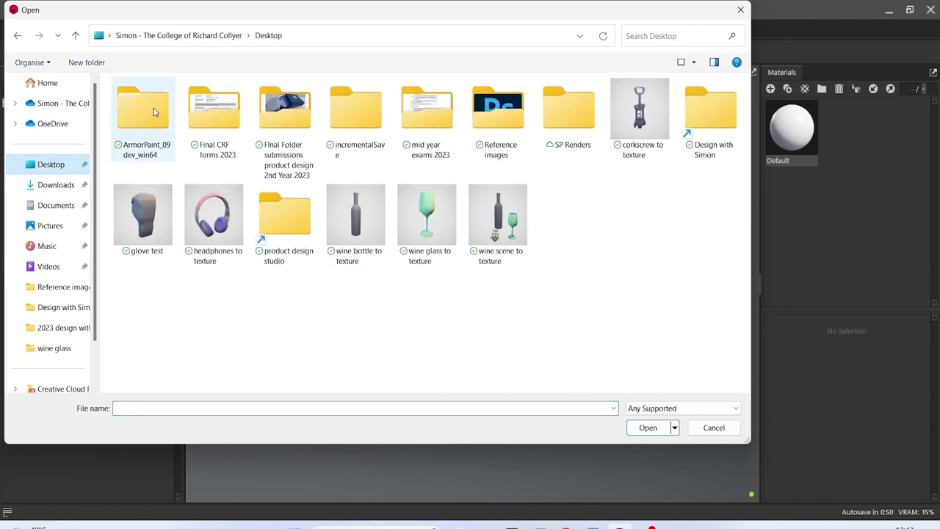
{"action": "double_click", "coordinate": [345, 208]}
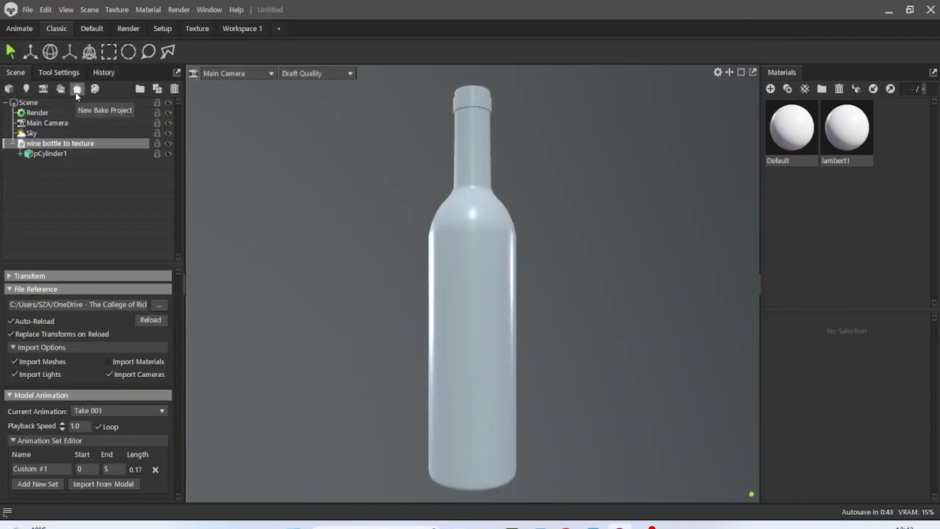
Create a new bake project and place the wine bottle model in its Low group.
{"action": "left_click", "coordinate": [76, 89]}
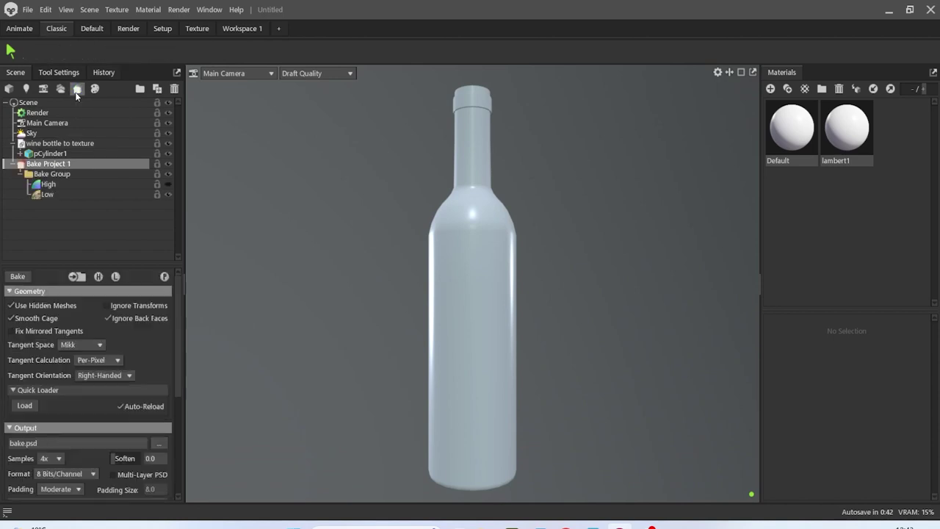
{"action": "left_click", "coordinate": [13, 143]}
{"action": "left_click_drag", "start_coordinate": [55, 143], "coordinate": [59, 186]}
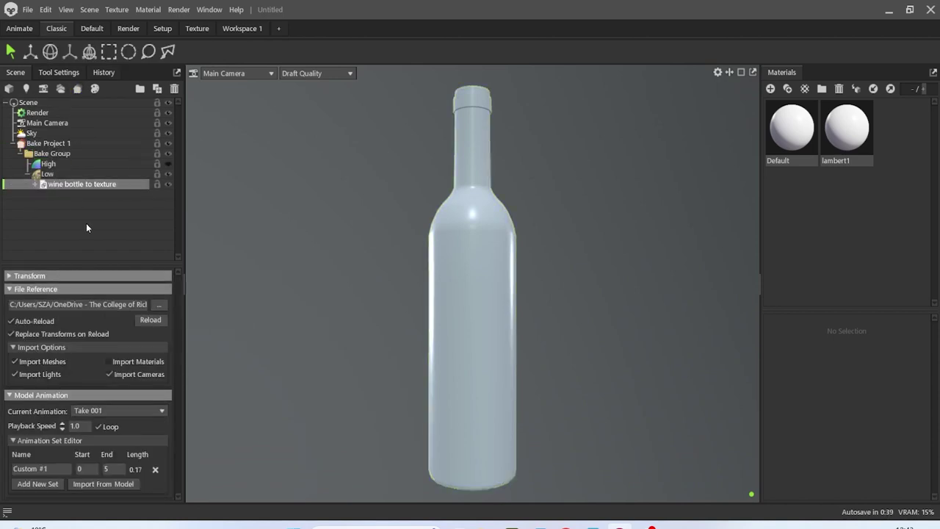
Set the bake project's output file to winebottle as Portable Network Graphics in the wine bottle folder inside wine glass.
{"action": "left_click", "coordinate": [51, 144]}
{"action": "scroll", "coordinate": [96, 412], "scroll_direction": "down", "scroll_amount": 3}
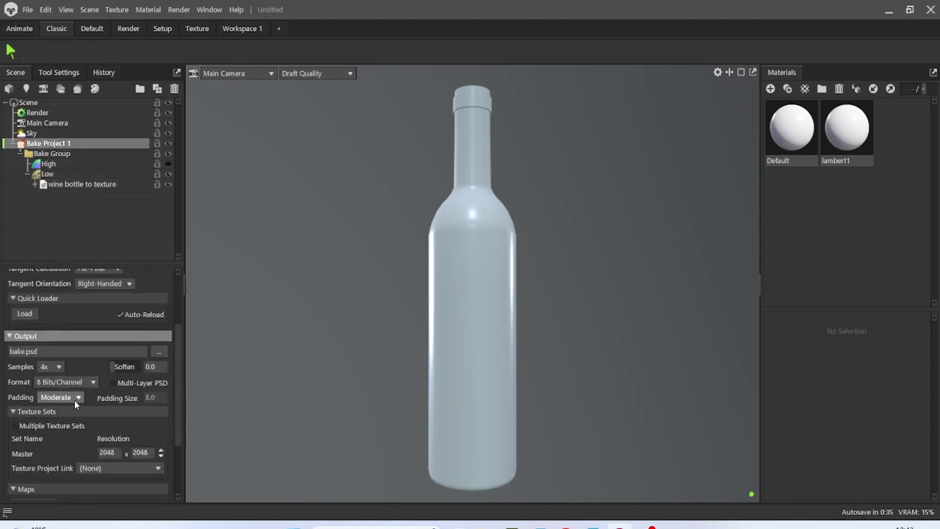
{"action": "left_click", "coordinate": [157, 352]}
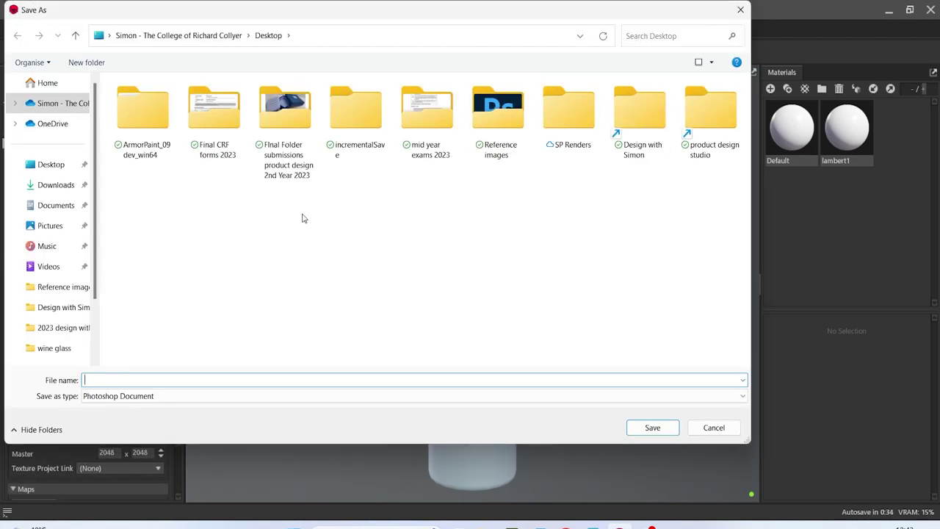
{"action": "scroll", "coordinate": [73, 262], "scroll_direction": "down", "scroll_amount": 1}
{"action": "left_click", "coordinate": [59, 327]}
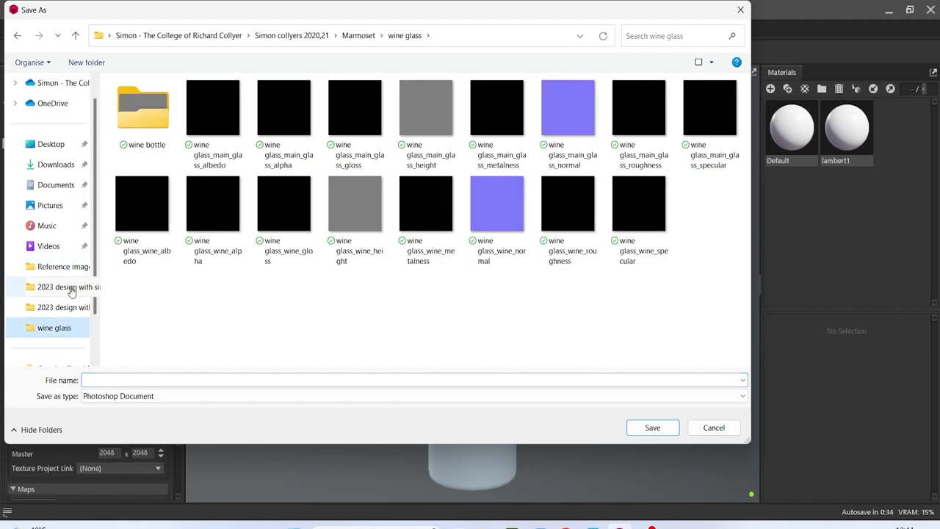
{"action": "double_click", "coordinate": [142, 110]}
{"action": "left_click", "coordinate": [157, 377]}
{"action": "type", "text": "wine"}
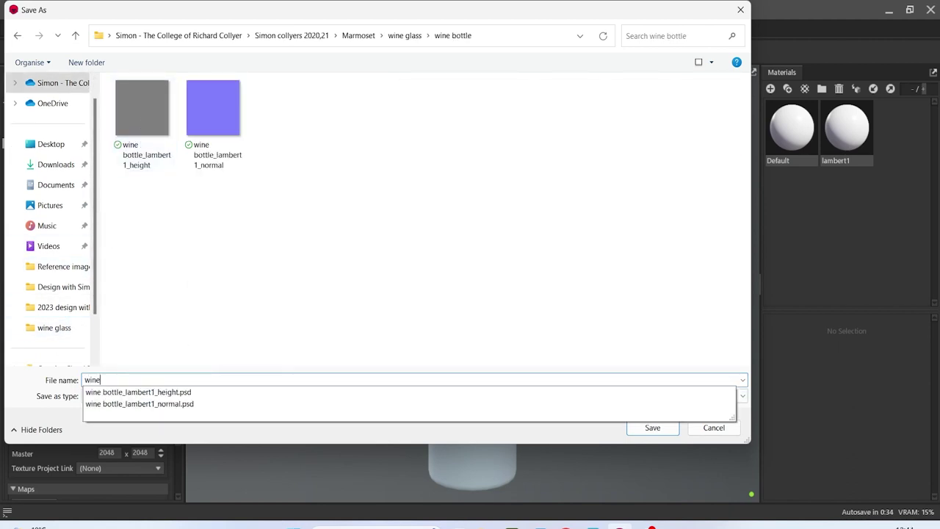
{"action": "type", "text": "bottle"}
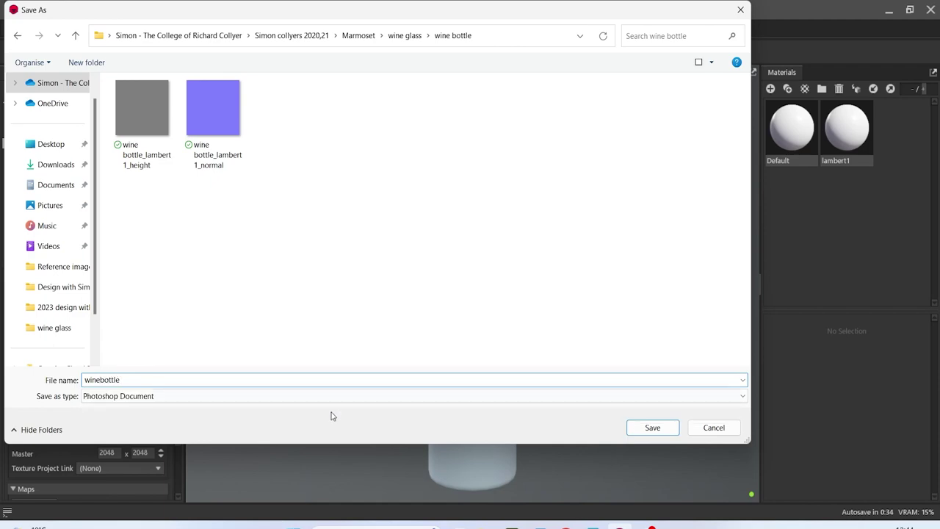
{"action": "left_click", "coordinate": [331, 397]}
{"action": "left_click", "coordinate": [309, 428]}
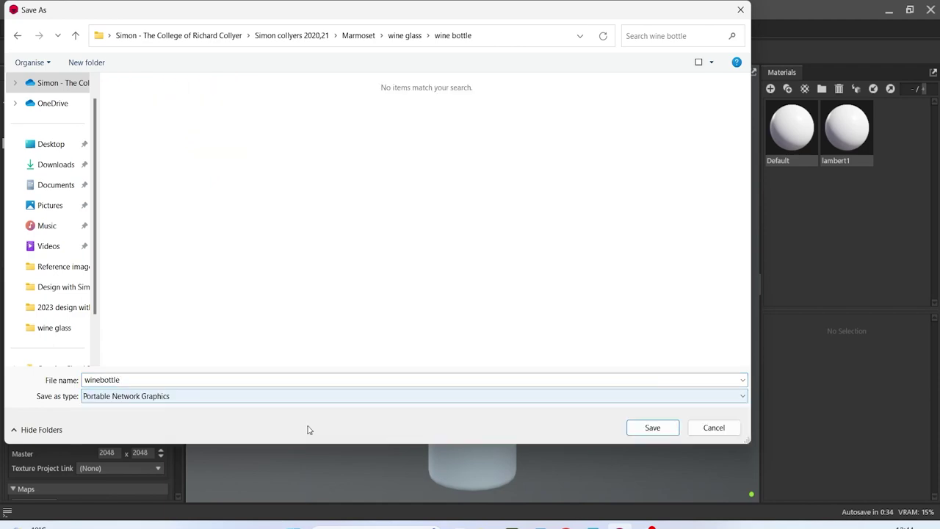
{"action": "left_click", "coordinate": [653, 426]}
Configure the bake output with 16x samples, multiple texture sets and a link to a new texture project.
{"action": "left_click", "coordinate": [46, 366]}
{"action": "left_click", "coordinate": [53, 401]}
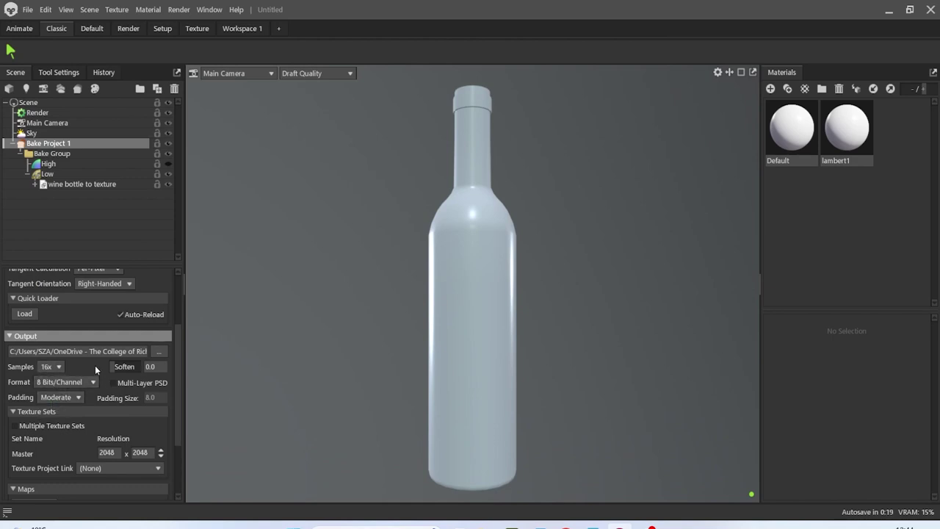
{"action": "scroll", "coordinate": [95, 365], "scroll_direction": "down", "scroll_amount": 2}
{"action": "left_click", "coordinate": [77, 390]}
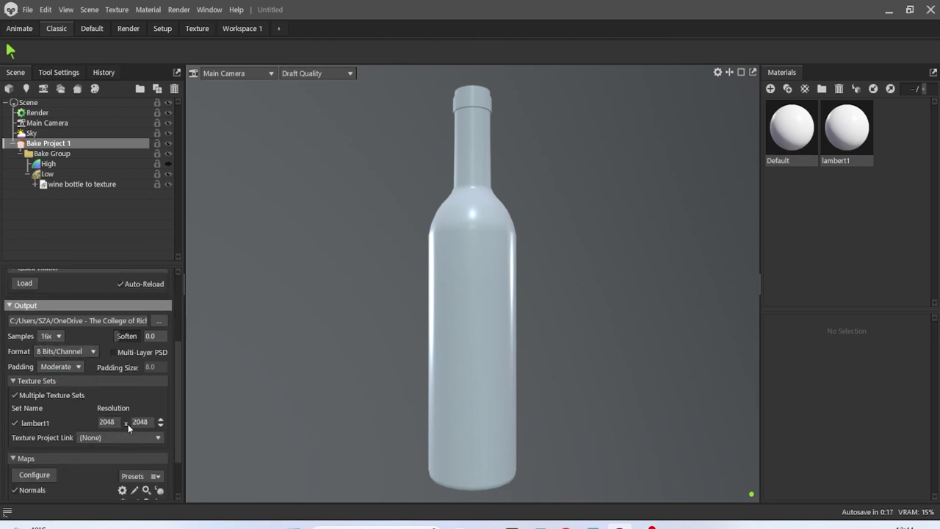
{"action": "left_click", "coordinate": [146, 438]}
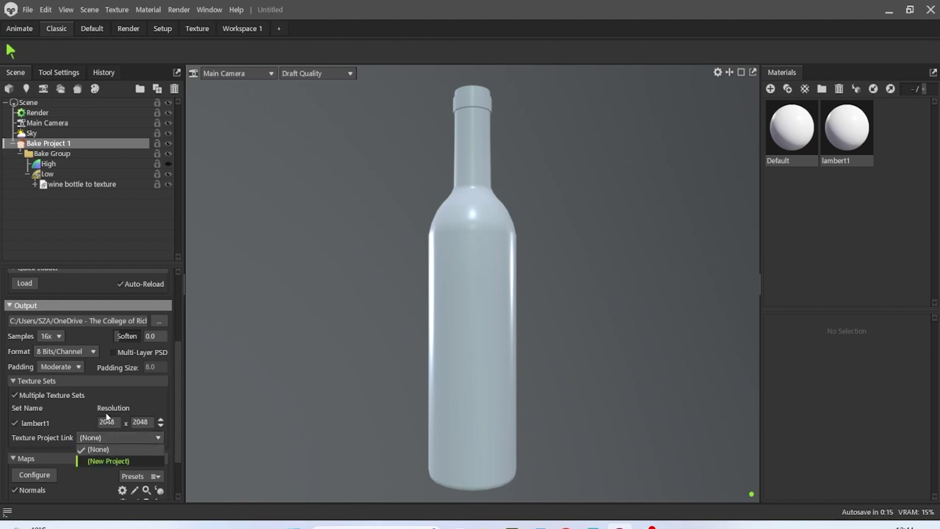
{"action": "left_click", "coordinate": [130, 456]}
Enable the Height and Convexity maps in the bake configuration and bake the bottle's maps.
{"action": "scroll", "coordinate": [93, 399], "scroll_direction": "down", "scroll_amount": 4}
{"action": "left_click", "coordinate": [35, 417]}
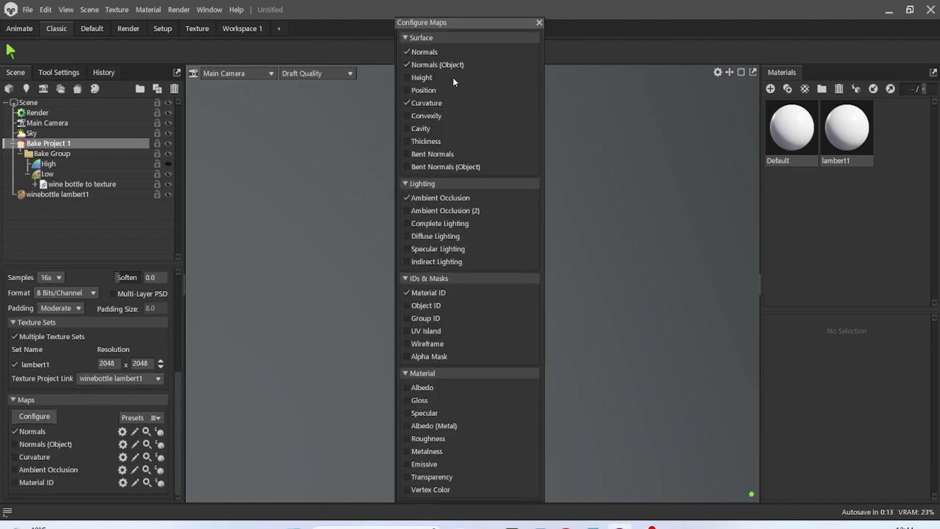
{"action": "left_click", "coordinate": [430, 77]}
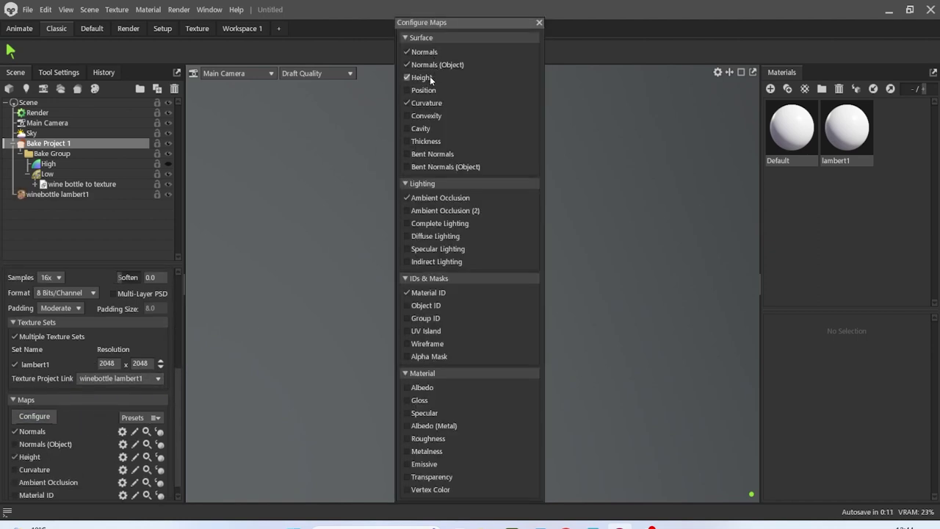
{"action": "left_click", "coordinate": [432, 116]}
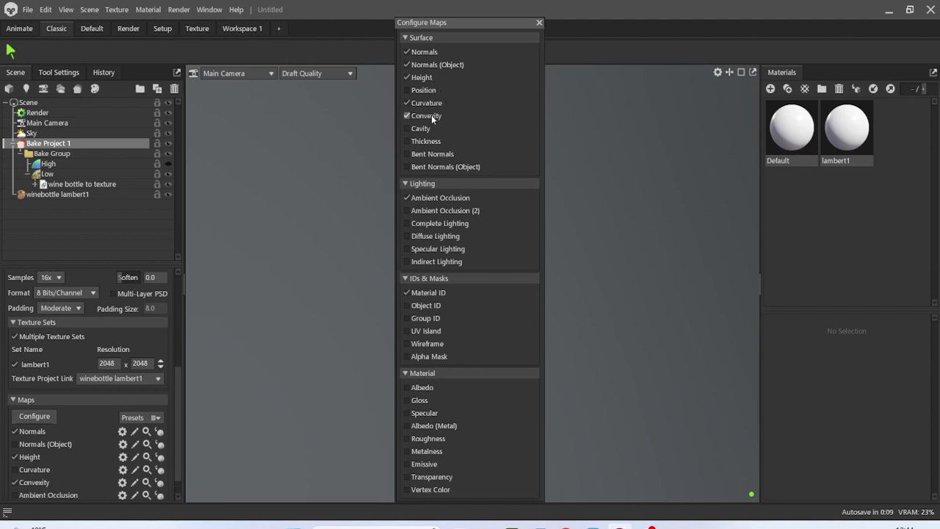
{"action": "left_click", "coordinate": [539, 23]}
{"action": "scroll", "coordinate": [116, 323], "scroll_direction": "up", "scroll_amount": 5}
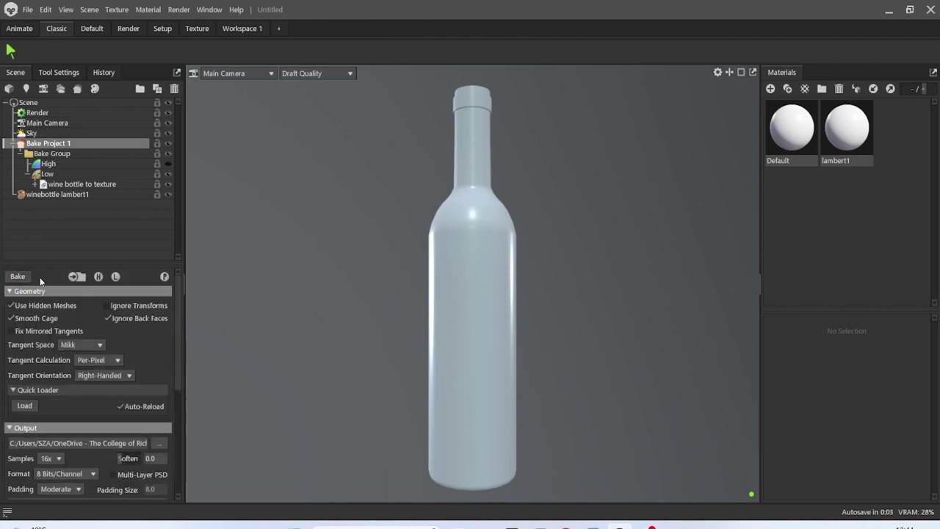
Switch to the Texture workspace with the scene list shown, and open the asset library.
{"action": "left_click", "coordinate": [196, 29]}
{"action": "left_click", "coordinate": [15, 72]}
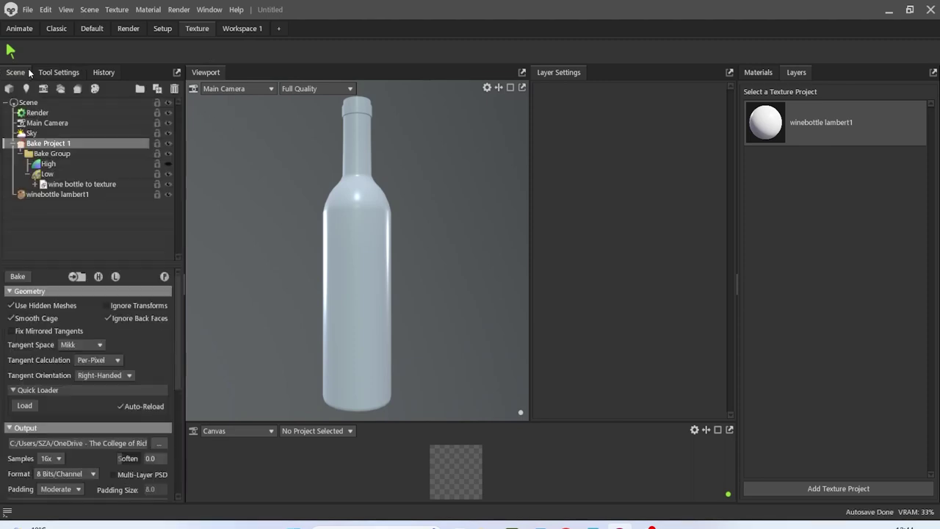
{"action": "left_click_drag", "start_coordinate": [265, 186], "coordinate": [310, 212]}
{"action": "scroll", "coordinate": [310, 212], "scroll_direction": "down", "scroll_amount": 1}
{"action": "left_click", "coordinate": [208, 9]}
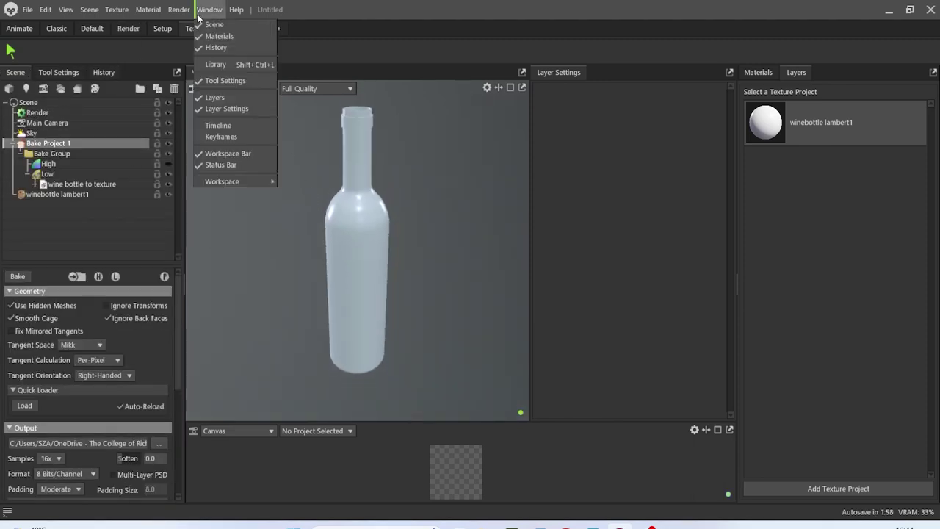
{"action": "left_click", "coordinate": [236, 64]}
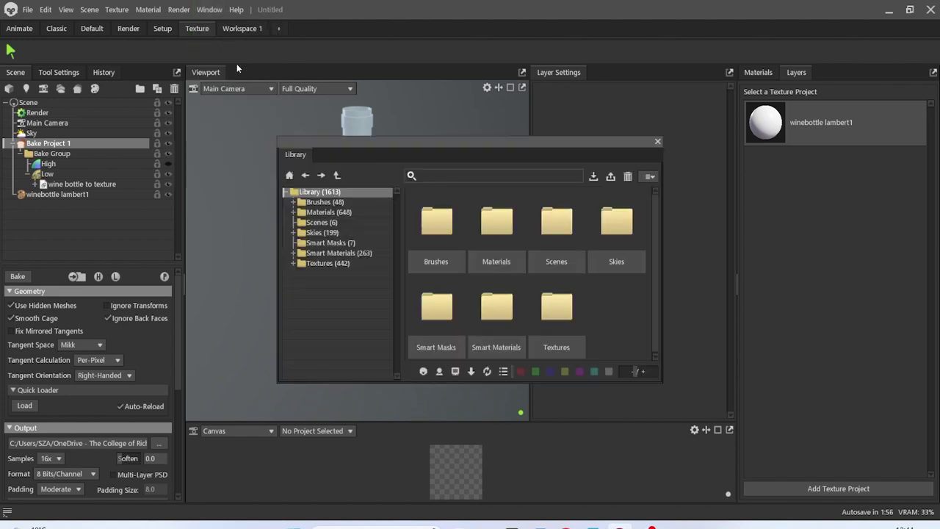
Filter the library by the Plastic and Glossy tags.
{"action": "left_click", "coordinate": [455, 175]}
{"action": "type", "text": "plastic"}
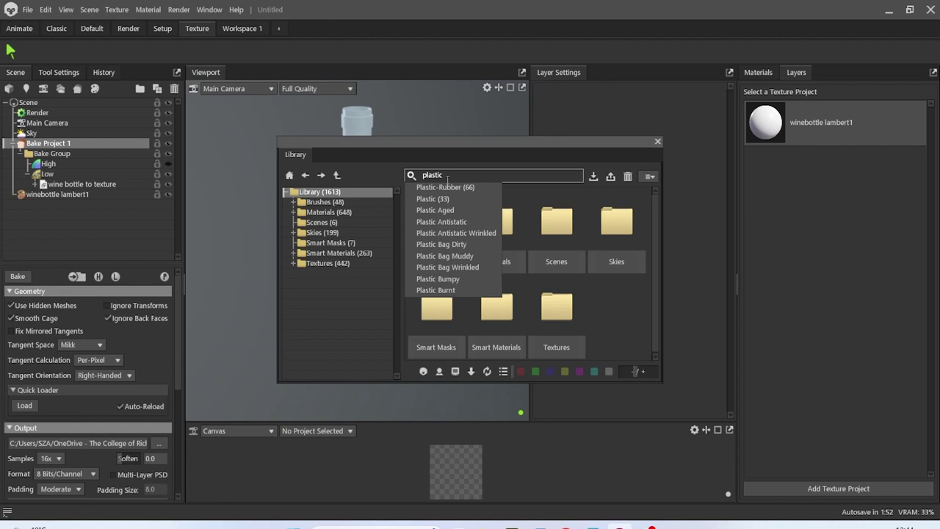
{"action": "key", "text": "Down"}
{"action": "key", "text": "Down"}
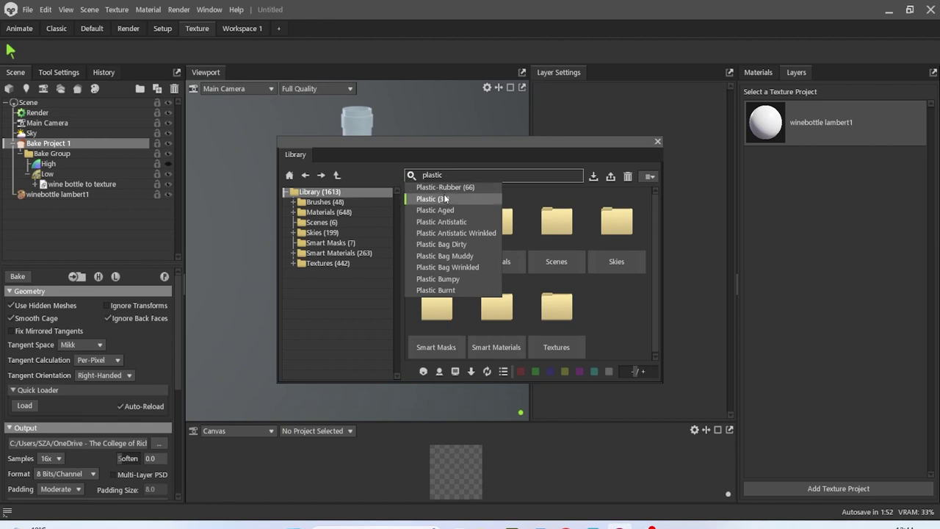
{"action": "key", "text": "Return"}
{"action": "type", "text": "glos"}
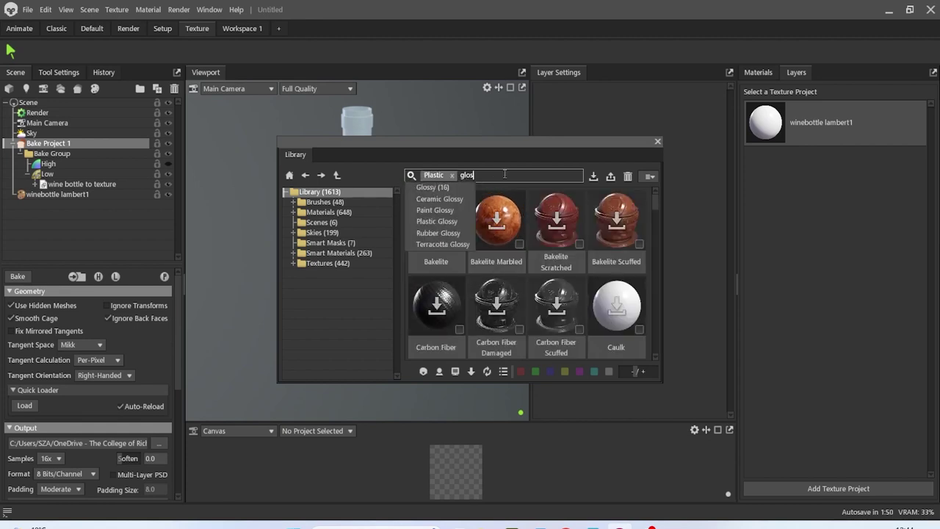
{"action": "left_click", "coordinate": [463, 186]}
Add the Plastic Glossy material as a layer in the winebottle lambert1 texture project and close the library.
{"action": "left_click_drag", "start_coordinate": [638, 228], "coordinate": [801, 232]}
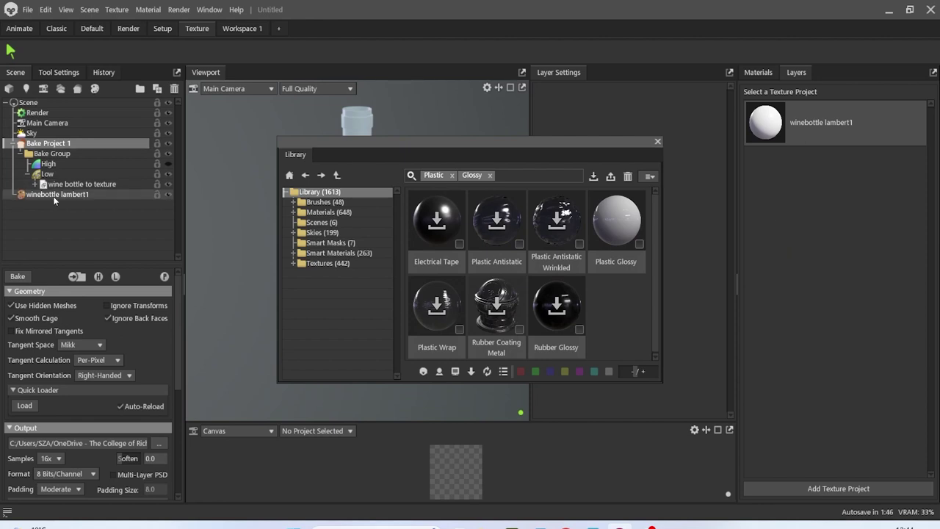
{"action": "left_click_drag", "start_coordinate": [623, 220], "coordinate": [773, 233]}
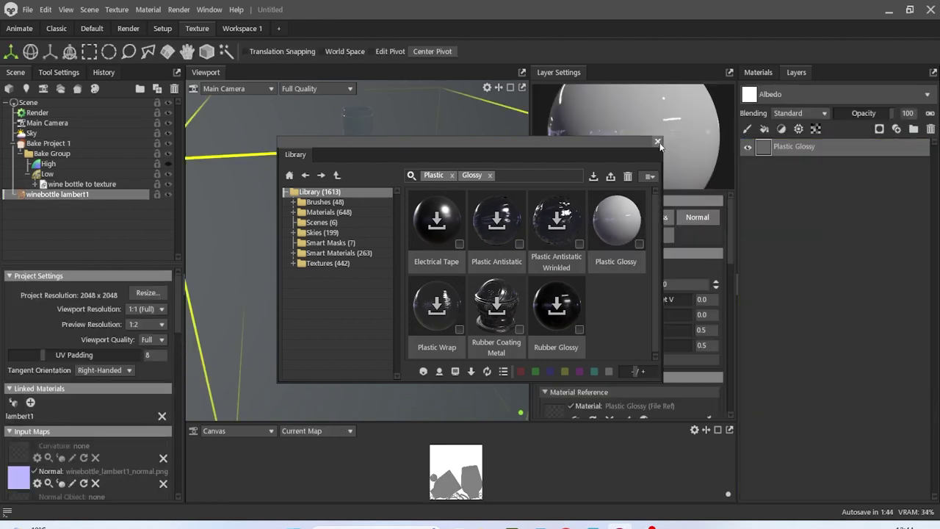
{"action": "left_click", "coordinate": [657, 142]}
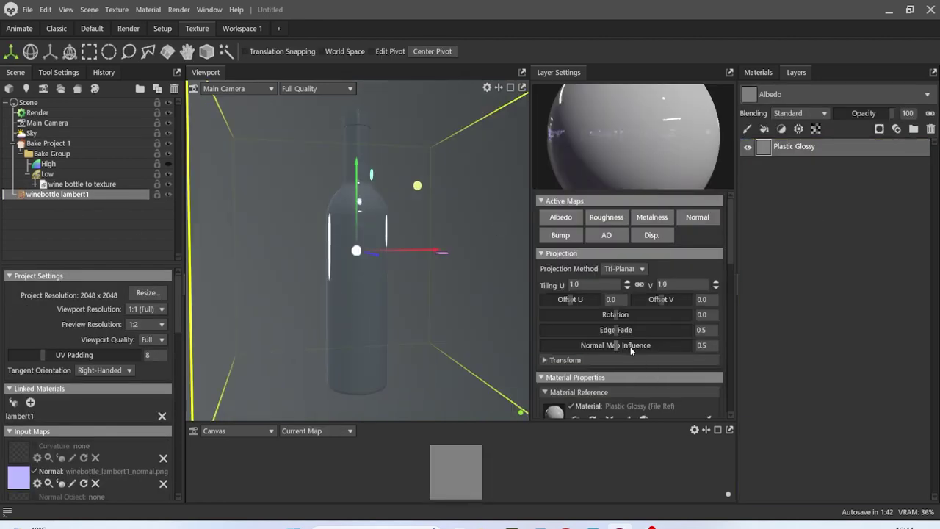
Change the Plastic Glossy layer's albedo colour to a dark green.
{"action": "scroll", "coordinate": [639, 360], "scroll_direction": "down", "scroll_amount": 3}
{"action": "left_click", "coordinate": [681, 371]}
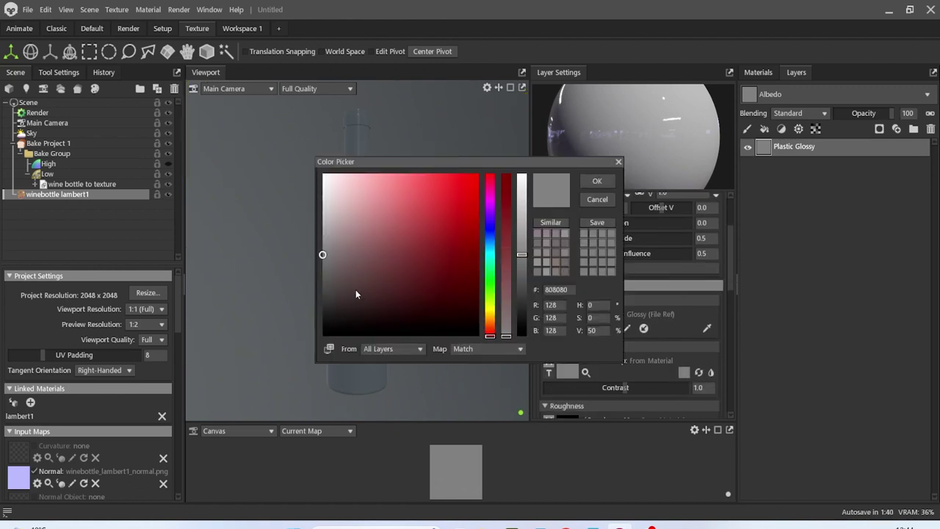
{"action": "left_click", "coordinate": [491, 286]}
{"action": "left_click", "coordinate": [441, 249]}
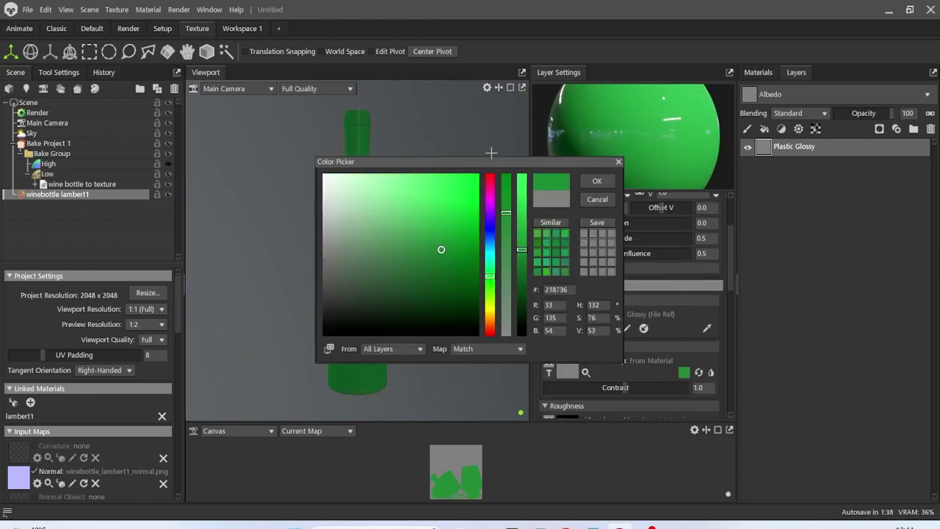
{"action": "left_click_drag", "start_coordinate": [515, 162], "coordinate": [702, 166]}
{"action": "left_click_drag", "start_coordinate": [641, 273], "coordinate": [667, 290]}
{"action": "left_click", "coordinate": [727, 246]}
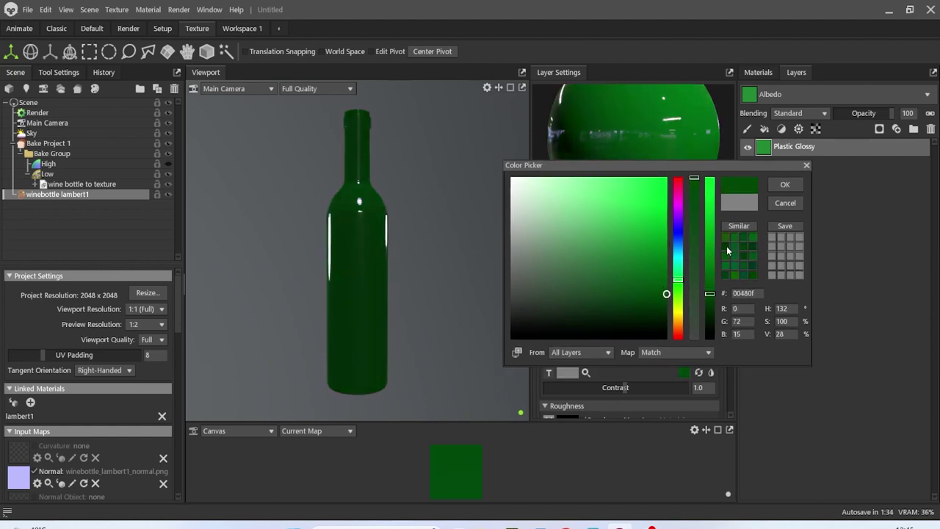
{"action": "left_click", "coordinate": [783, 186]}
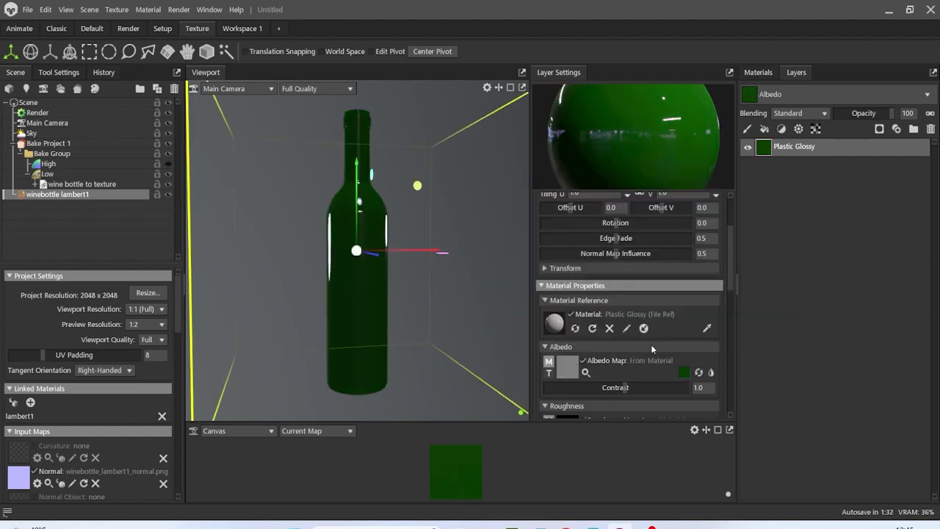
Add a Transparency map to the winebottle lambert1 texture project's maps.
{"action": "scroll", "coordinate": [105, 413], "scroll_direction": "down", "scroll_amount": 10}
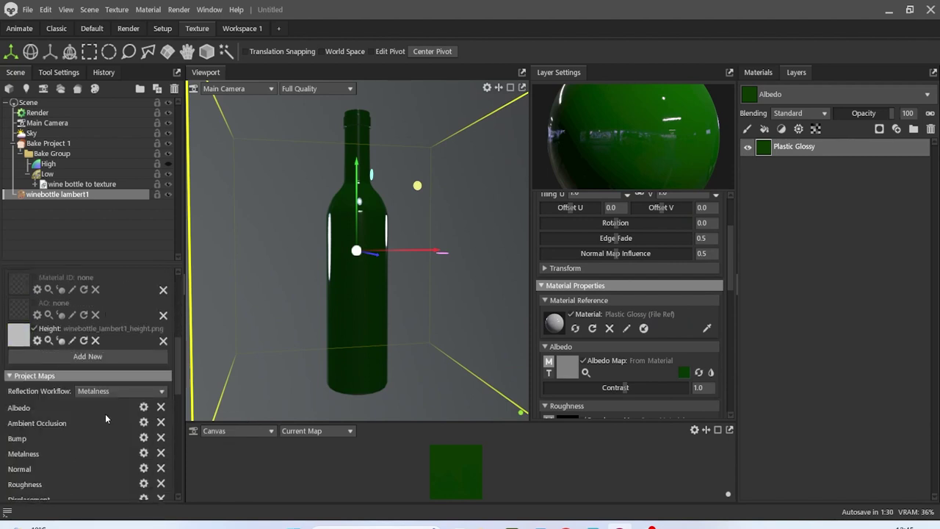
{"action": "left_click", "coordinate": [78, 422]}
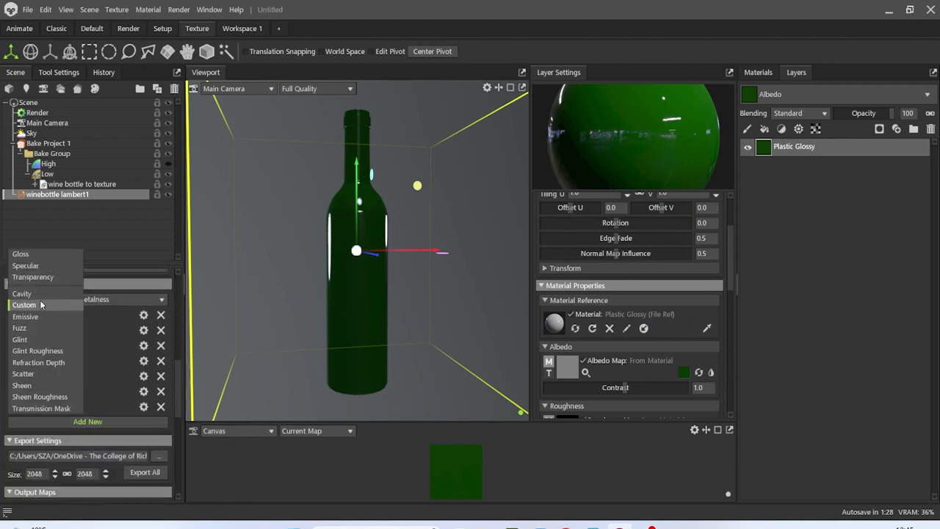
{"action": "left_click", "coordinate": [33, 278]}
{"action": "scroll", "coordinate": [706, 325], "scroll_direction": "up", "scroll_amount": 3}
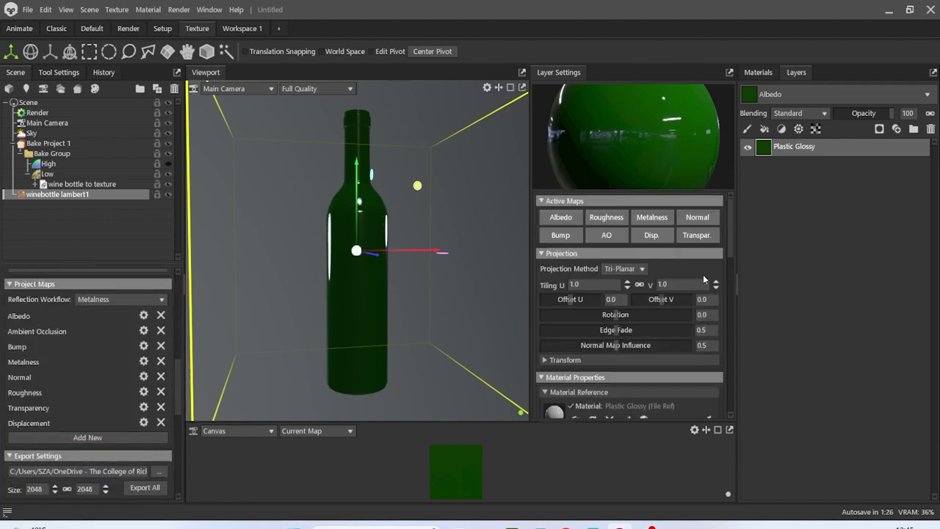
Raise the Plastic Glossy layer's metalness to 1.0 and lower its transparency to 0.735.
{"action": "scroll", "coordinate": [666, 299], "scroll_direction": "down", "scroll_amount": 15}
{"action": "scroll", "coordinate": [640, 322], "scroll_direction": "up", "scroll_amount": 5}
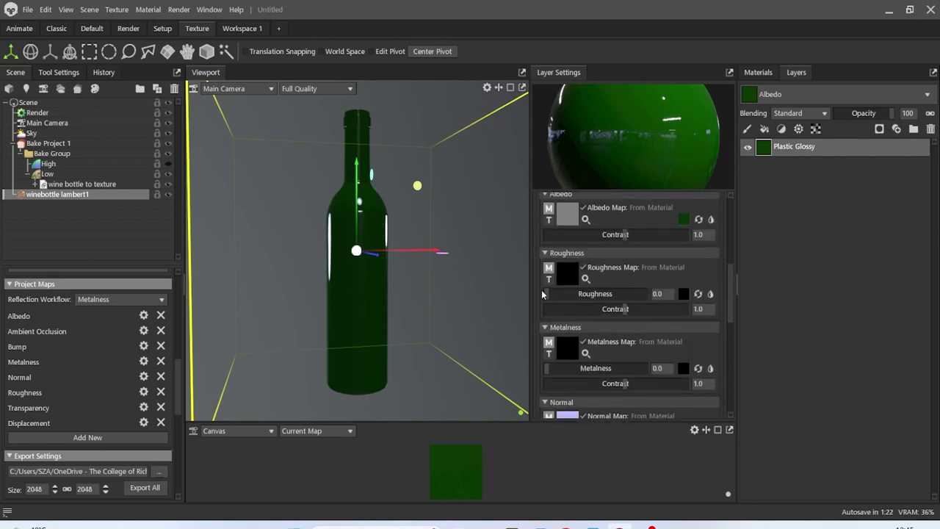
{"action": "left_click_drag", "start_coordinate": [548, 368], "coordinate": [710, 383]}
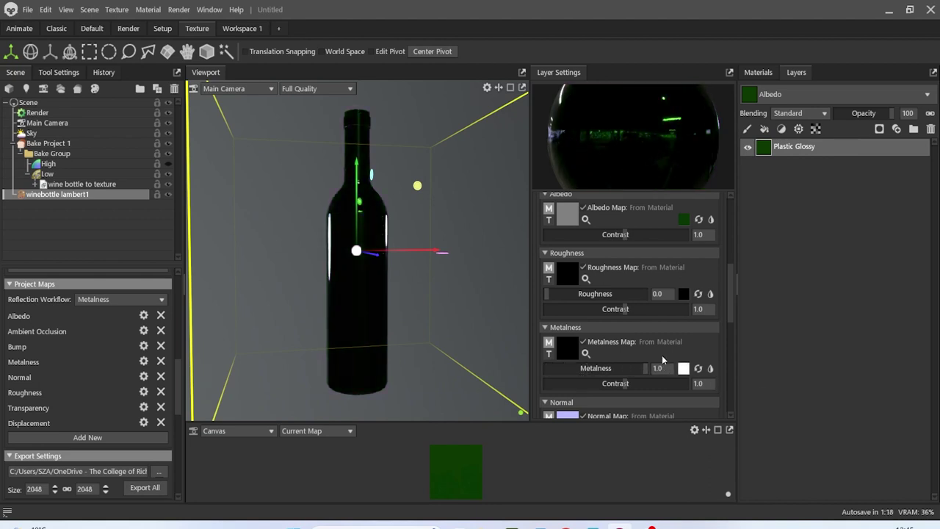
{"action": "scroll", "coordinate": [658, 355], "scroll_direction": "down", "scroll_amount": 5}
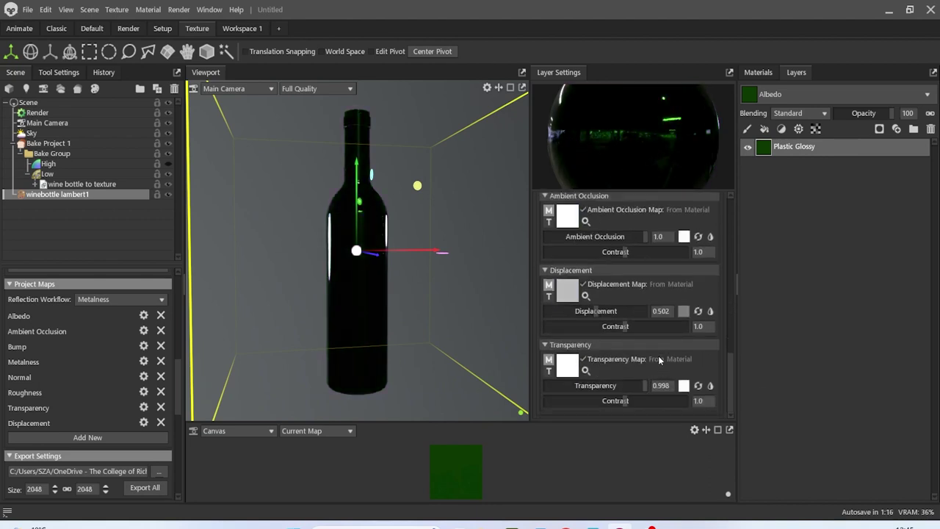
{"action": "left_click_drag", "start_coordinate": [631, 387], "coordinate": [620, 388]}
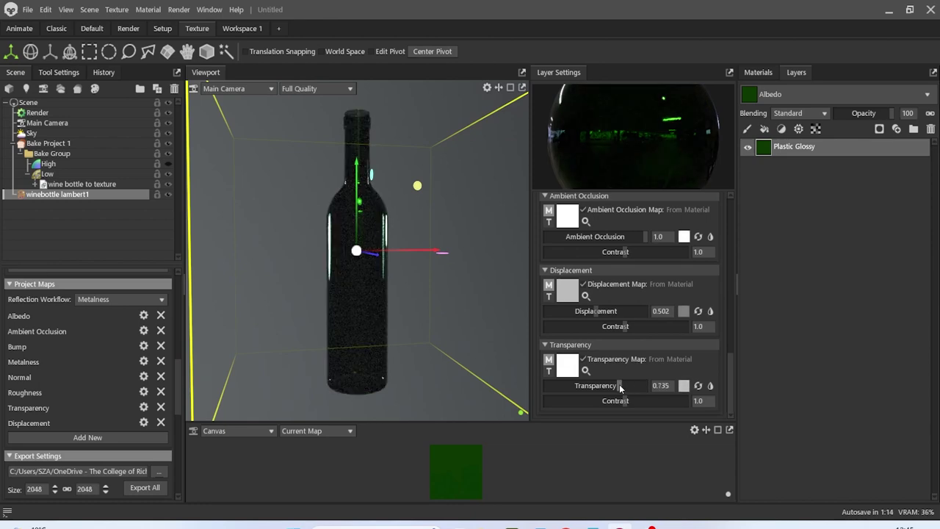
{"action": "mouse_move", "coordinate": [460, 277]}
{"action": "left_mouse_down"}
{"action": "mouse_move", "coordinate": [424, 267]}
{"action": "mouse_move", "coordinate": [506, 306]}
{"action": "mouse_move", "coordinate": [453, 287]}
{"action": "mouse_move", "coordinate": [449, 269]}
{"action": "left_mouse_up"}
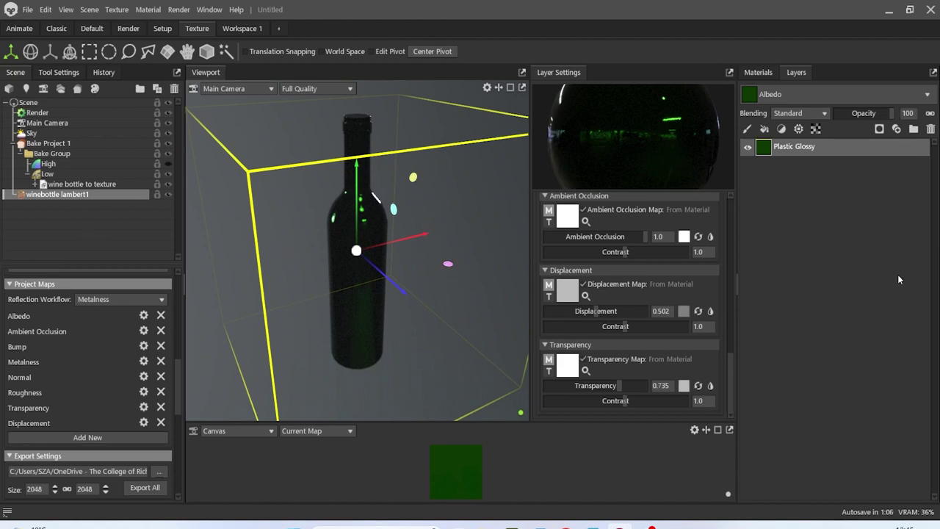
Add a paint layer above Plastic Glossy and load the wine label image as its albedo map.
{"action": "left_click", "coordinate": [748, 129]}
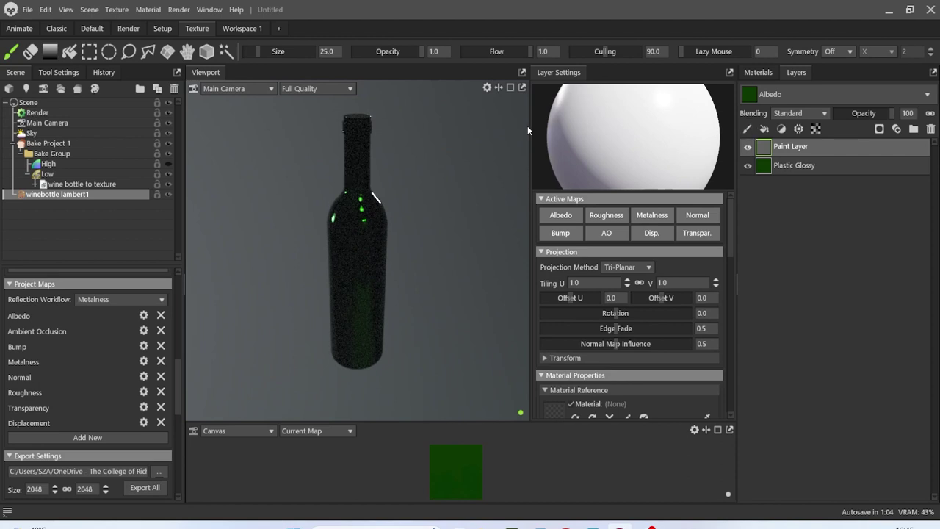
{"action": "left_click_drag", "start_coordinate": [372, 260], "coordinate": [348, 232], "text": "alt"}
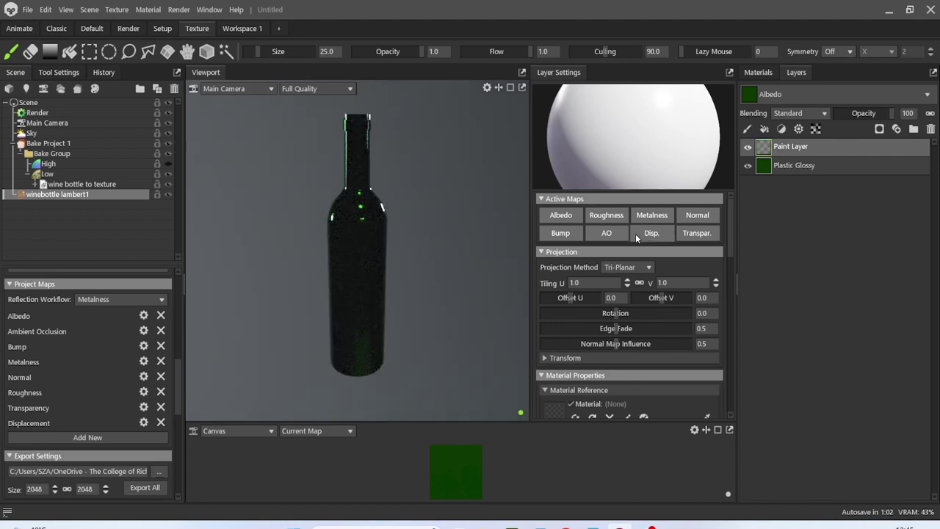
{"action": "scroll", "coordinate": [618, 318], "scroll_direction": "down", "scroll_amount": 3}
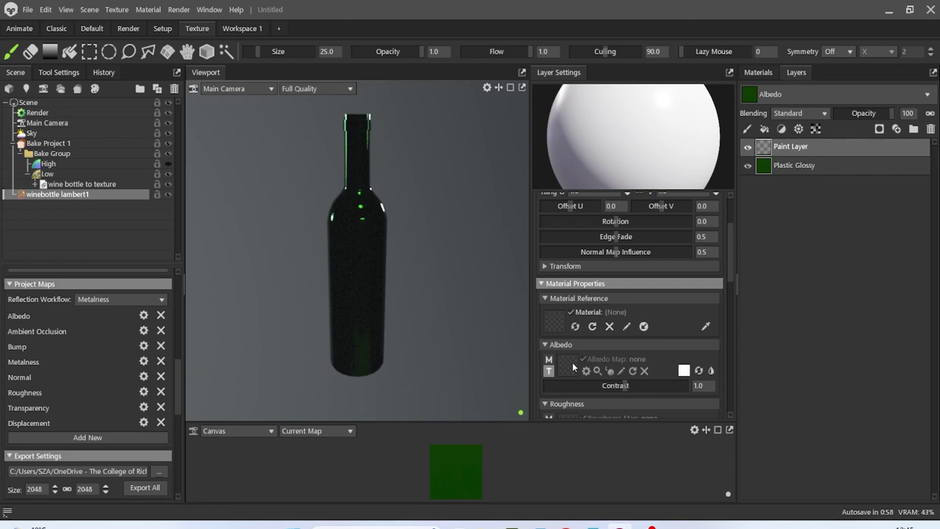
{"action": "left_click", "coordinate": [573, 368]}
{"action": "left_click", "coordinate": [80, 186]}
{"action": "double_click", "coordinate": [142, 119]}
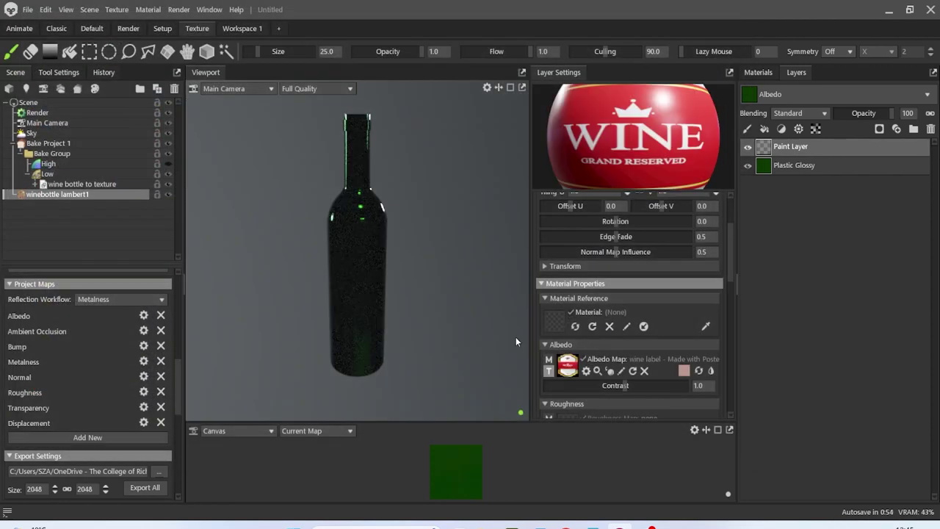
Change the paint layer's projection method to Fit To Brush.
{"action": "scroll", "coordinate": [623, 334], "scroll_direction": "up", "scroll_amount": 5}
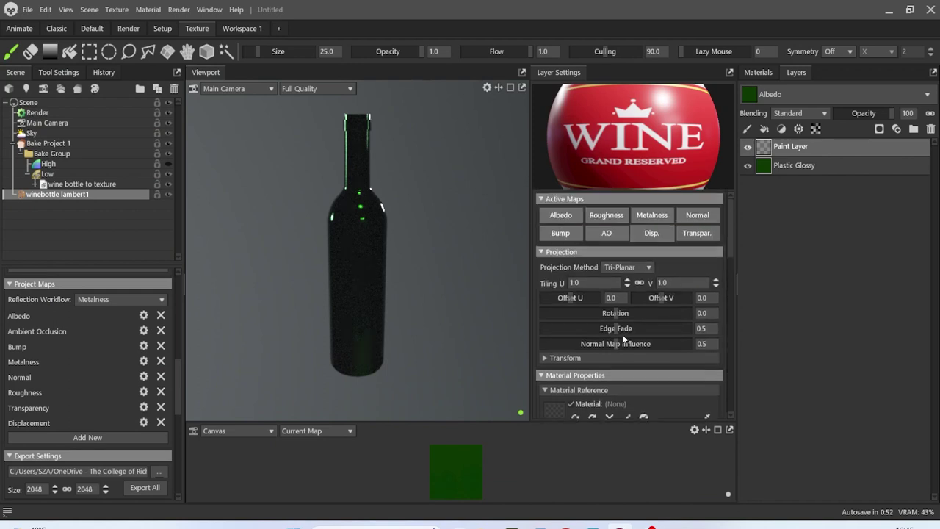
{"action": "left_click", "coordinate": [643, 270]}
{"action": "left_click", "coordinate": [631, 302]}
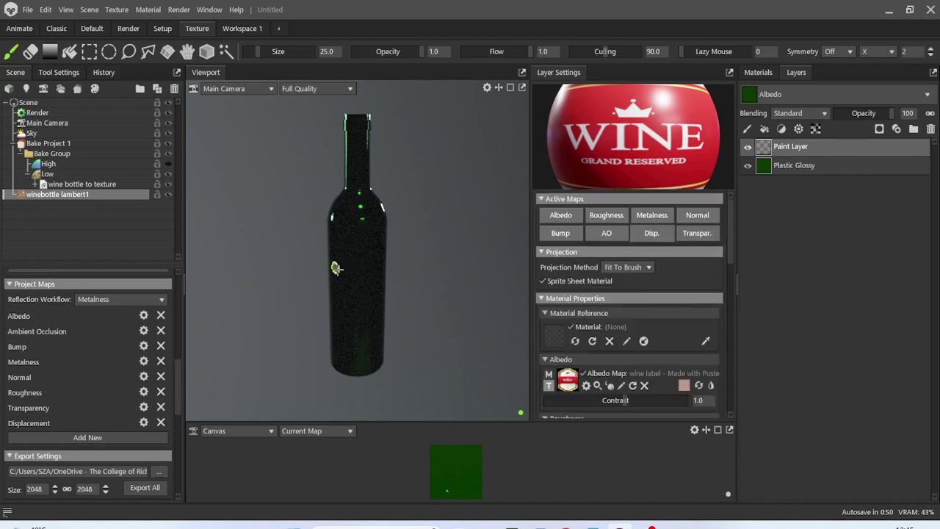
Enlarge the brush to 396 and try stamping the wine label on the bottle's body.
{"action": "scroll", "coordinate": [349, 275], "scroll_direction": "up", "scroll_amount": 5}
{"action": "right_click_drag", "start_coordinate": [349, 289], "coordinate": [439, 303]}
{"action": "left_click", "coordinate": [384, 291]}
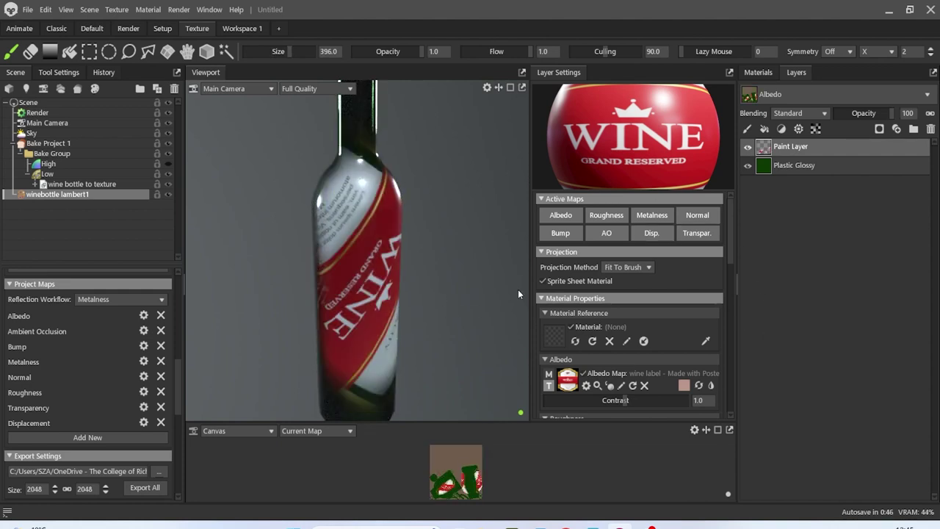
{"action": "key", "text": "ctrl+z"}
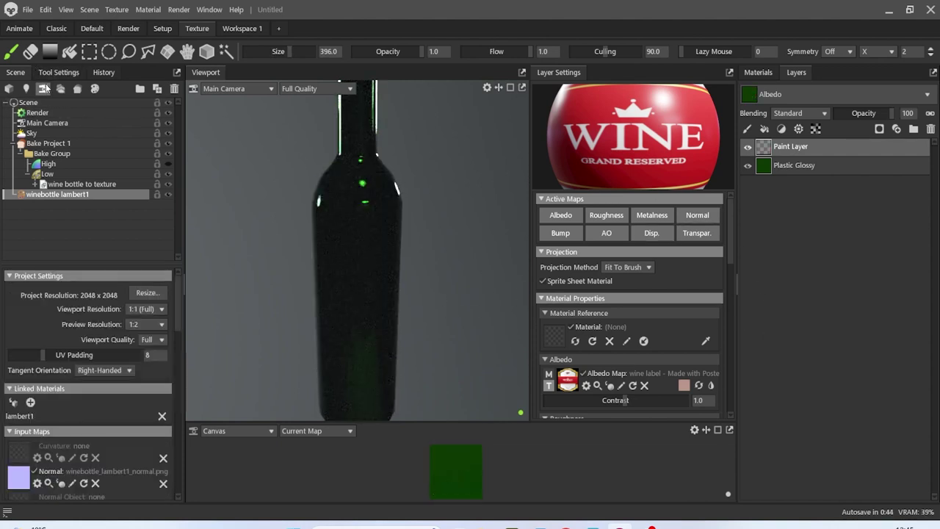
Load the wine label image as the brush tip texture and preview it on the bottle.
{"action": "left_click", "coordinate": [47, 74]}
{"action": "left_click", "coordinate": [19, 214]}
{"action": "double_click", "coordinate": [140, 115]}
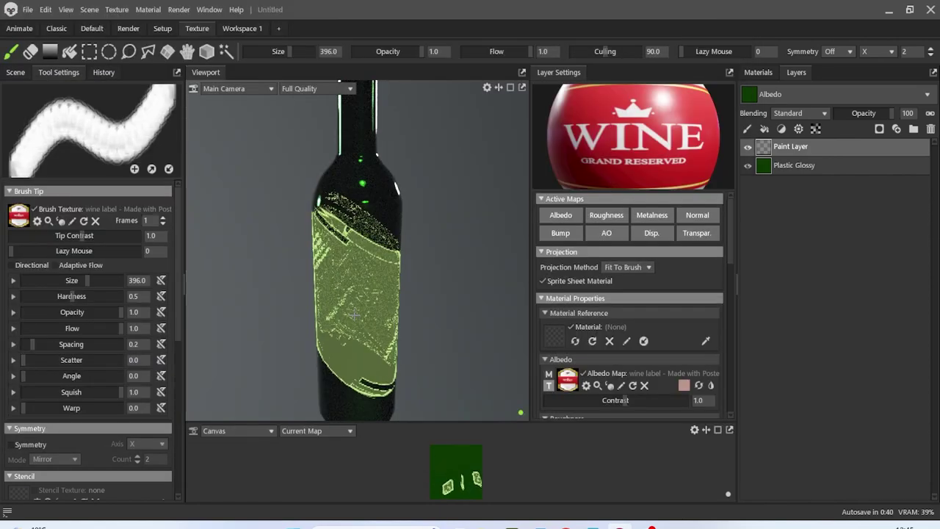
{"action": "scroll", "coordinate": [360, 309], "scroll_direction": "down", "scroll_amount": 2}
{"action": "scroll", "coordinate": [360, 305], "scroll_direction": "up", "scroll_amount": 1}
{"action": "scroll", "coordinate": [359, 301], "scroll_direction": "down", "scroll_amount": 1}
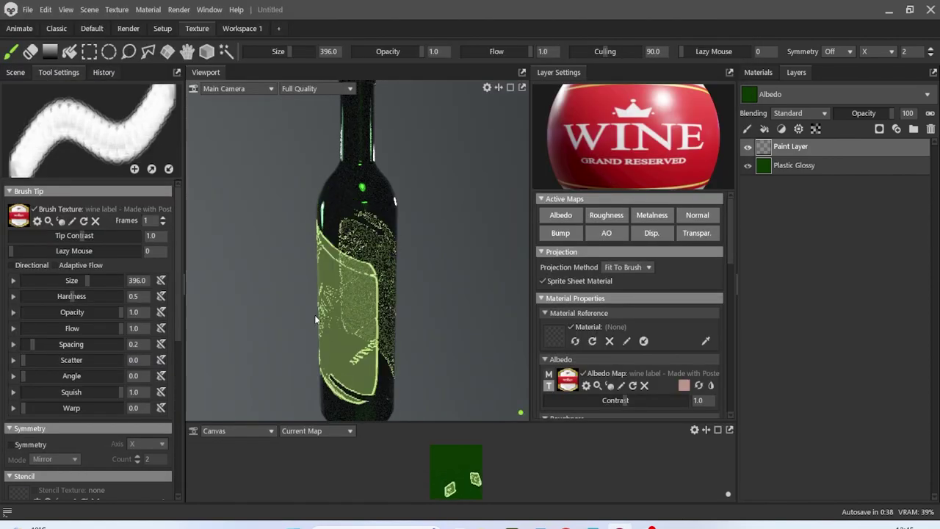
Rotate the brush to 238.5 so the label sits upright on the bottle, and reduce the brush size to 274.
{"action": "left_click_drag", "start_coordinate": [51, 374], "coordinate": [78, 375]}
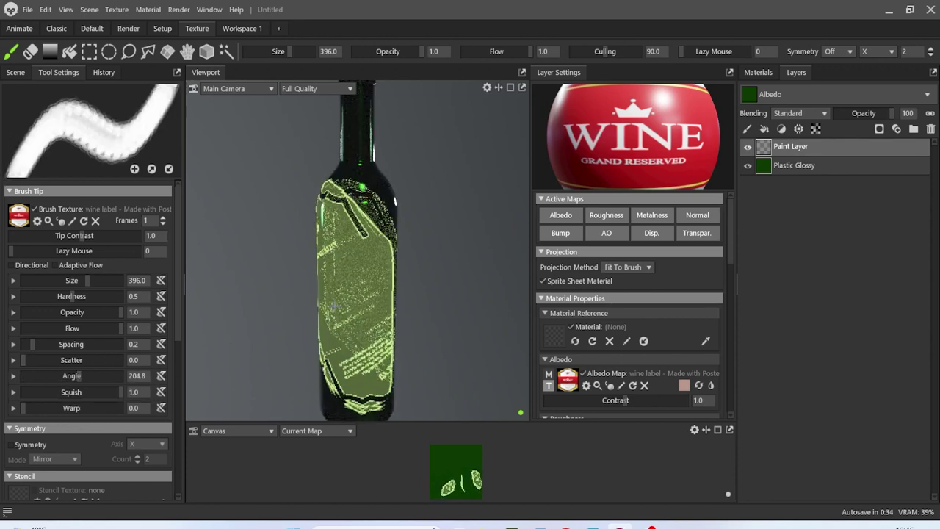
{"action": "left_click_drag", "start_coordinate": [81, 378], "coordinate": [86, 377]}
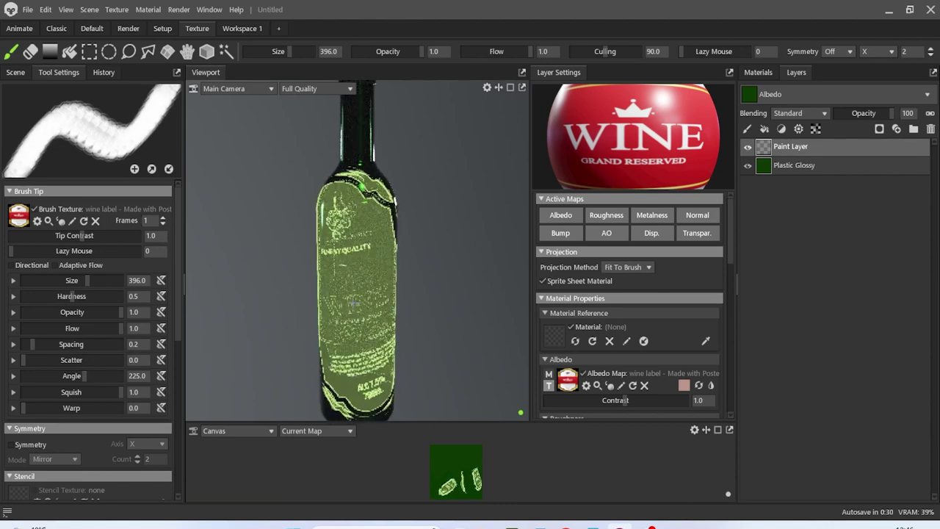
{"action": "left_click_drag", "start_coordinate": [85, 375], "coordinate": [89, 375]}
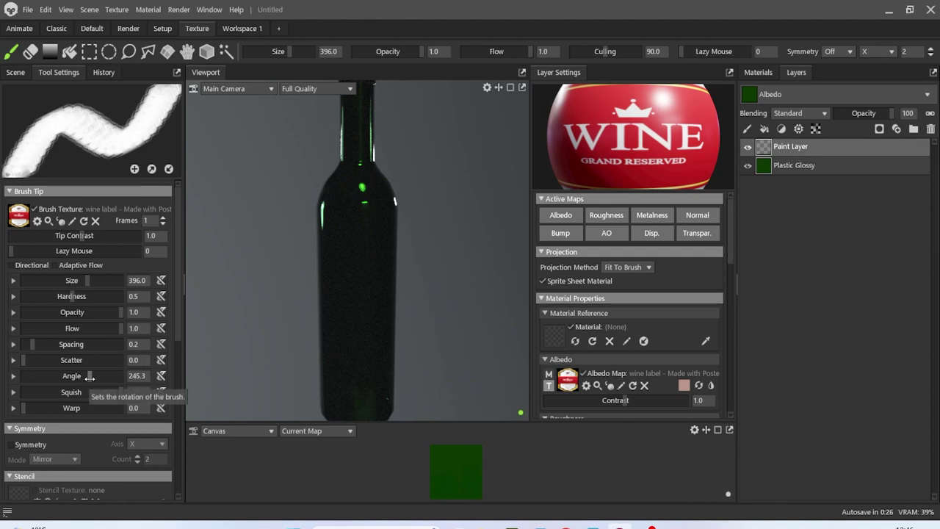
{"action": "left_click_drag", "start_coordinate": [89, 376], "coordinate": [88, 376]}
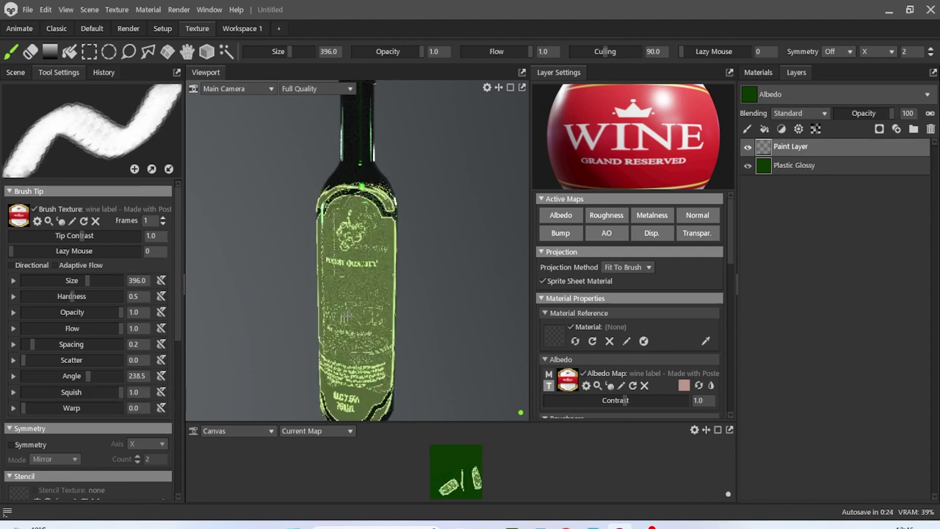
{"action": "key", "text": "bracketleft"}
{"action": "key", "text": "bracketleft"}
{"action": "key", "text": "bracketleft"}
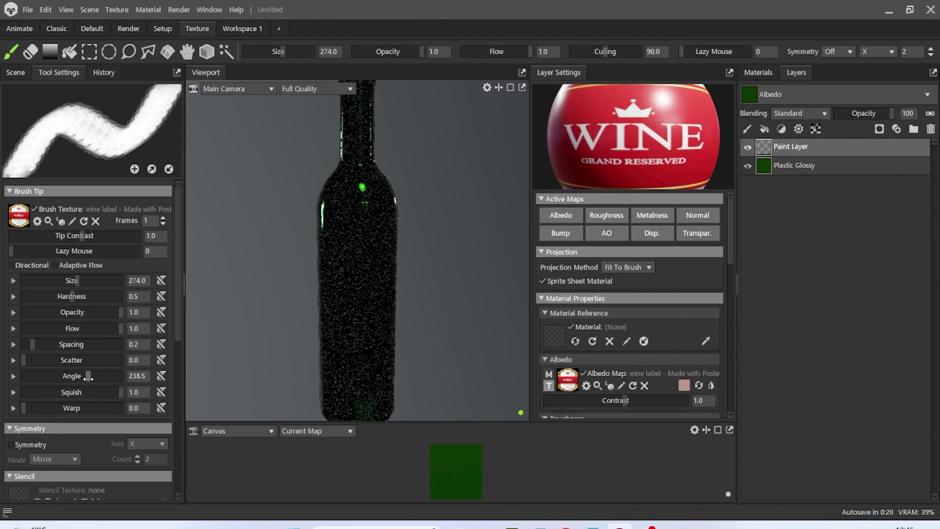
Try stamping the wine label on the bottle's front, raising the brush hardness to 1.0 between attempts.
{"action": "left_click", "coordinate": [354, 312]}
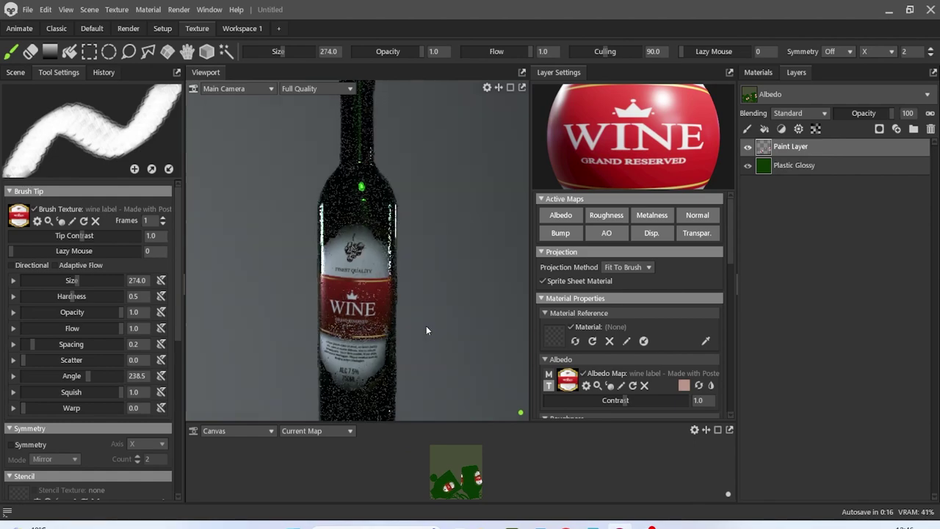
{"action": "key", "text": "ctrl+z"}
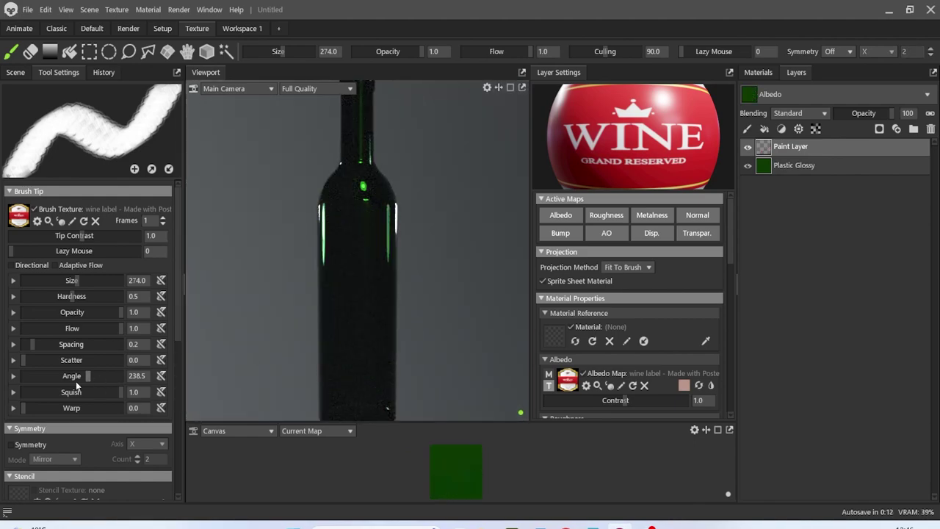
{"action": "left_click_drag", "start_coordinate": [72, 296], "coordinate": [123, 298]}
{"action": "left_click_drag", "start_coordinate": [342, 301], "coordinate": [389, 321]}
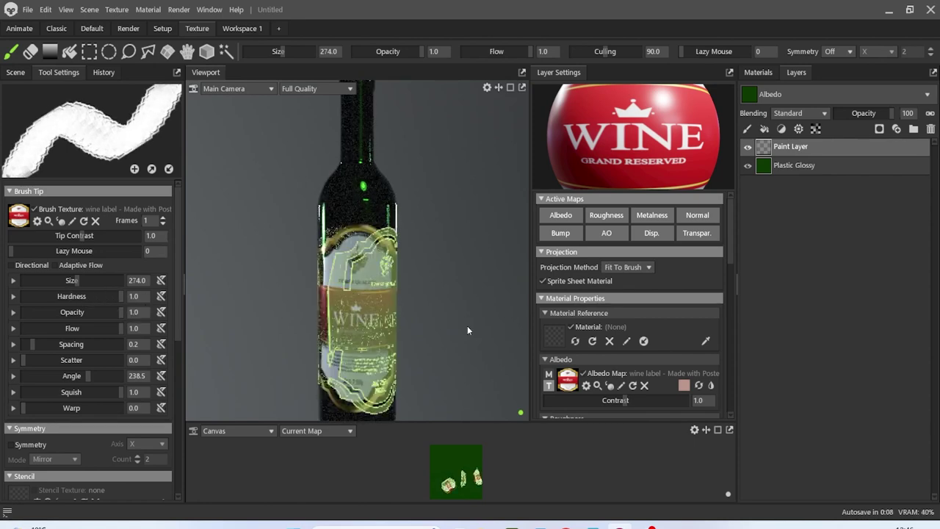
{"action": "key", "text": "ctrl+z"}
{"action": "key", "text": "ctrl+z"}
{"action": "key", "text": "ctrl+z"}
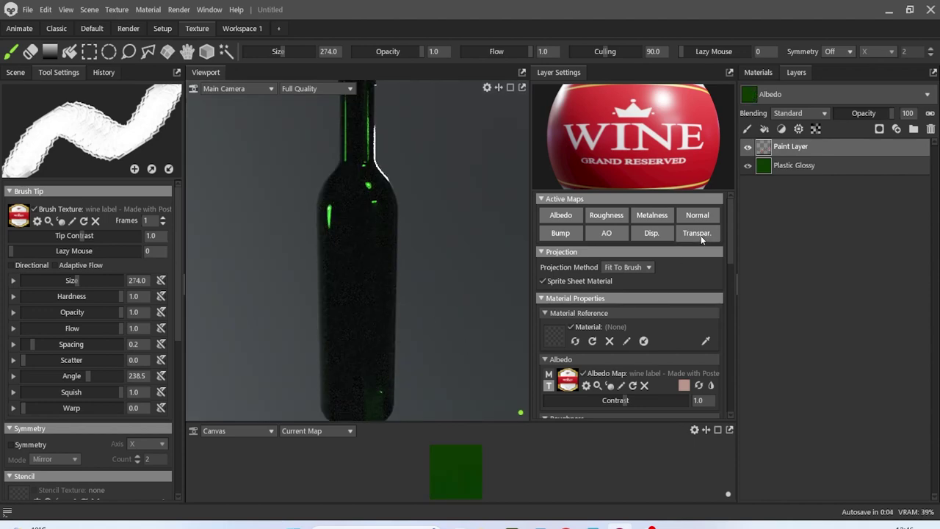
Deactivate the paint layer's transparency map and try stamping the wine label on the bottle.
{"action": "left_click", "coordinate": [376, 288]}
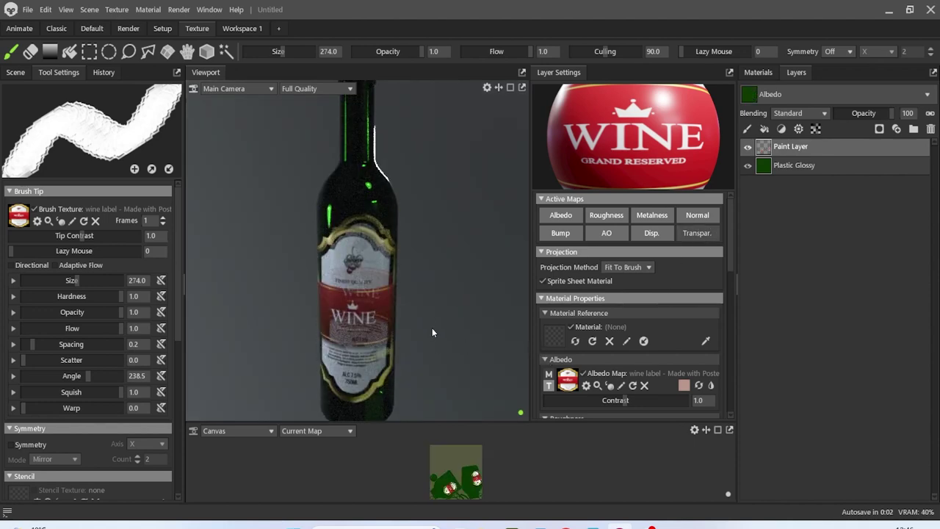
{"action": "mouse_move", "coordinate": [423, 321]}
{"action": "left_mouse_down"}
{"action": "mouse_move", "coordinate": [468, 271]}
{"action": "mouse_move", "coordinate": [534, 318]}
{"action": "mouse_move", "coordinate": [422, 334]}
{"action": "left_mouse_up"}
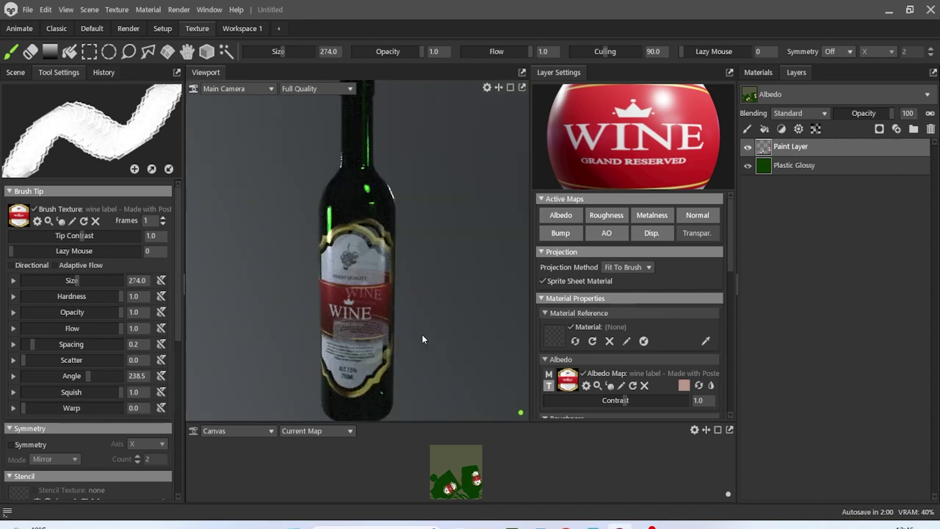
{"action": "key", "text": "ctrl+z"}
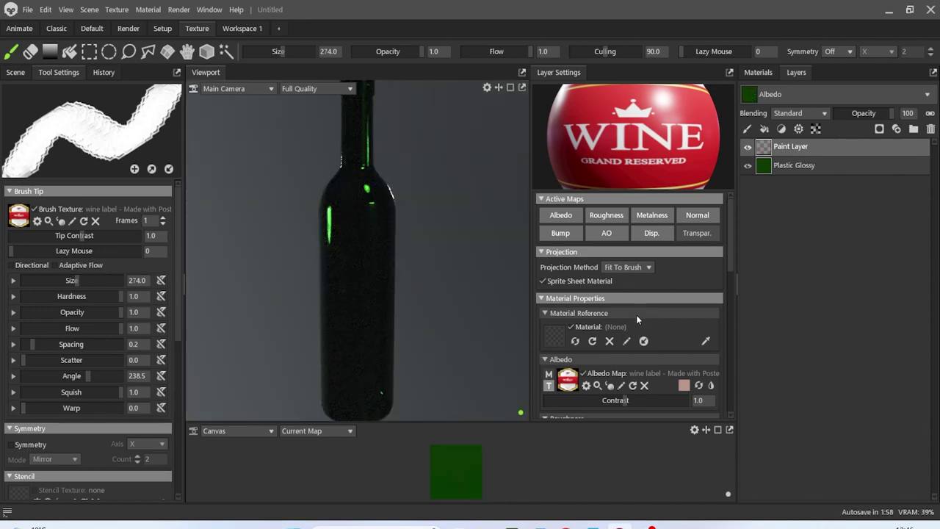
Raise the paint layer's albedo contrast to 10.0 and try the label stamp on the bottle again.
{"action": "scroll", "coordinate": [649, 326], "scroll_direction": "down", "scroll_amount": 1}
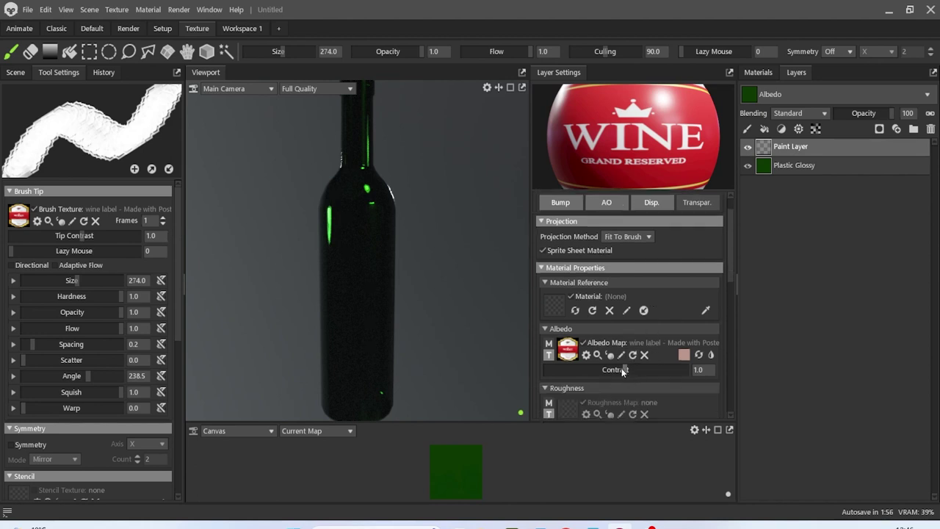
{"action": "left_click_drag", "start_coordinate": [623, 371], "coordinate": [702, 370]}
{"action": "left_click", "coordinate": [380, 314]}
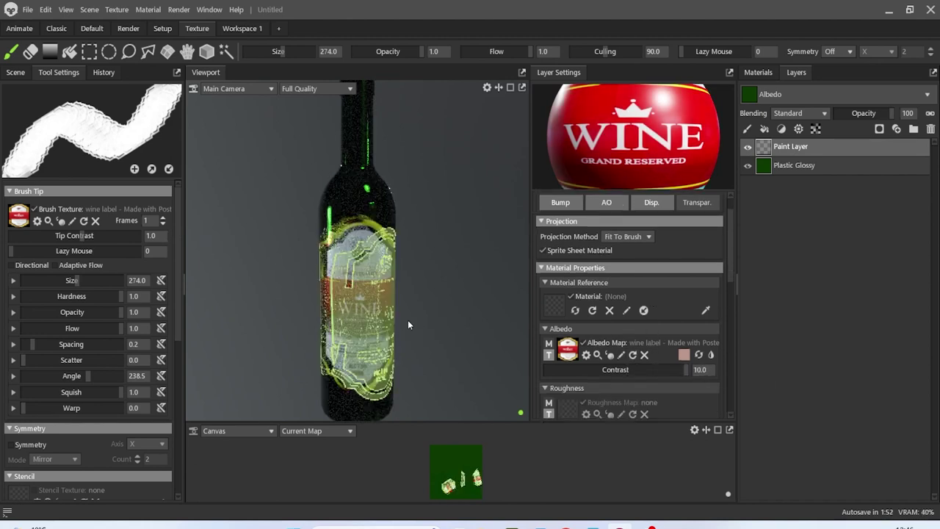
{"action": "left_click_drag", "start_coordinate": [437, 273], "coordinate": [495, 297]}
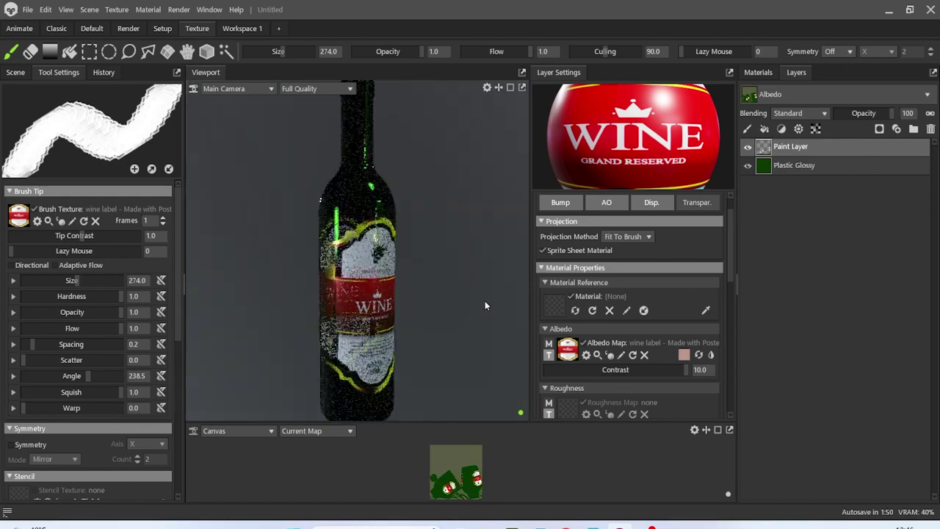
{"action": "key", "text": "ctrl+z"}
Set the paint layer's bump to 0.809 and stamp the wine label on the bottle's front.
{"action": "scroll", "coordinate": [632, 326], "scroll_direction": "down", "scroll_amount": 3}
{"action": "scroll", "coordinate": [630, 323], "scroll_direction": "down", "scroll_amount": 9}
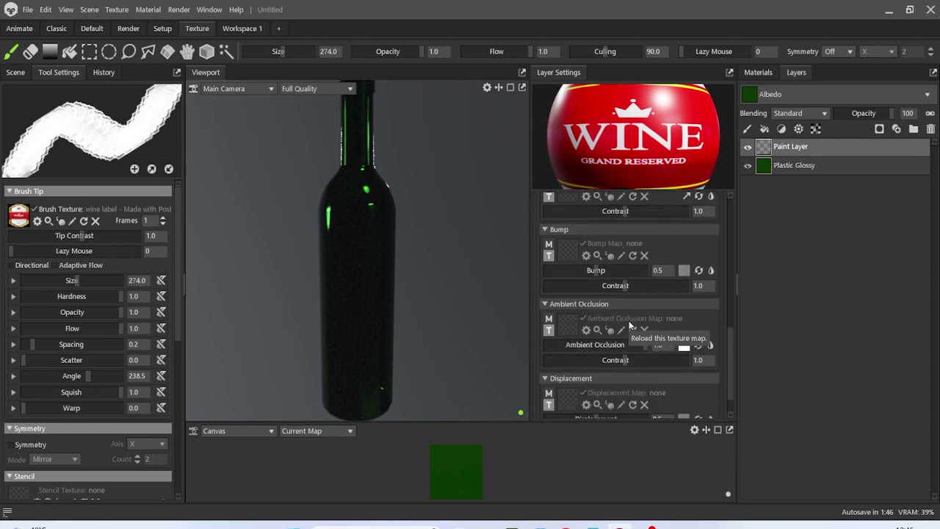
{"action": "scroll", "coordinate": [613, 319], "scroll_direction": "up", "scroll_amount": 1}
{"action": "left_click_drag", "start_coordinate": [596, 300], "coordinate": [627, 300]}
{"action": "left_click", "coordinate": [357, 307]}
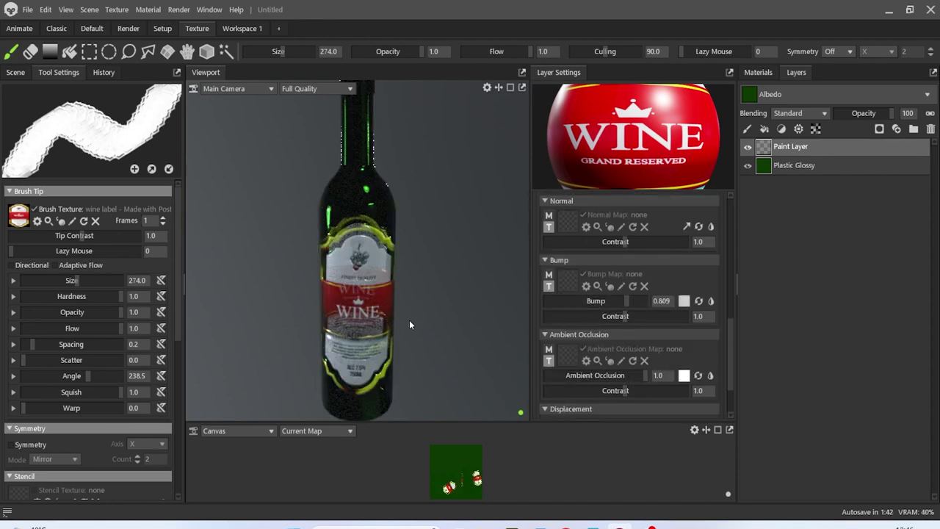
Reduce the brush spacing to 0.01 and try stamping the wine label on the bottle's front again.
{"action": "left_click_drag", "start_coordinate": [396, 319], "coordinate": [361, 301], "text": "alt"}
{"action": "scroll", "coordinate": [382, 266], "scroll_direction": "up", "scroll_amount": 5}
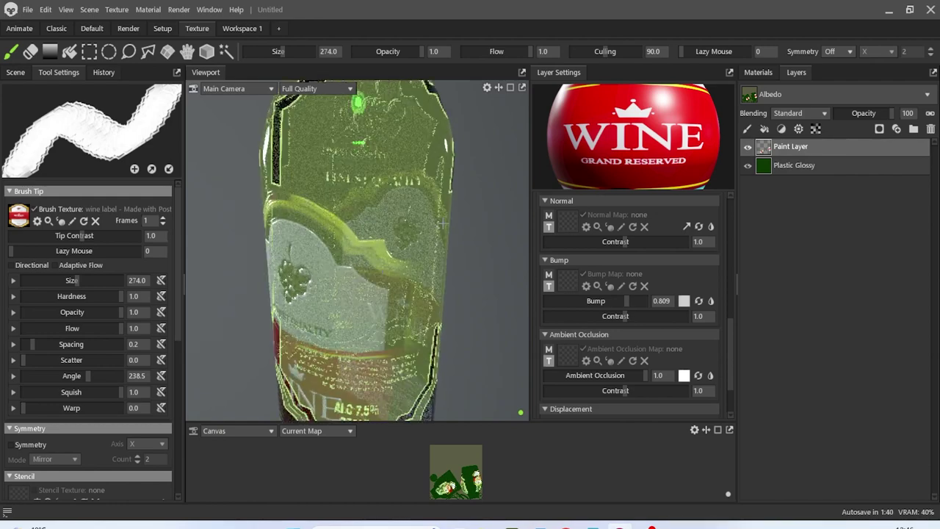
{"action": "scroll", "coordinate": [452, 228], "scroll_direction": "down", "scroll_amount": 4}
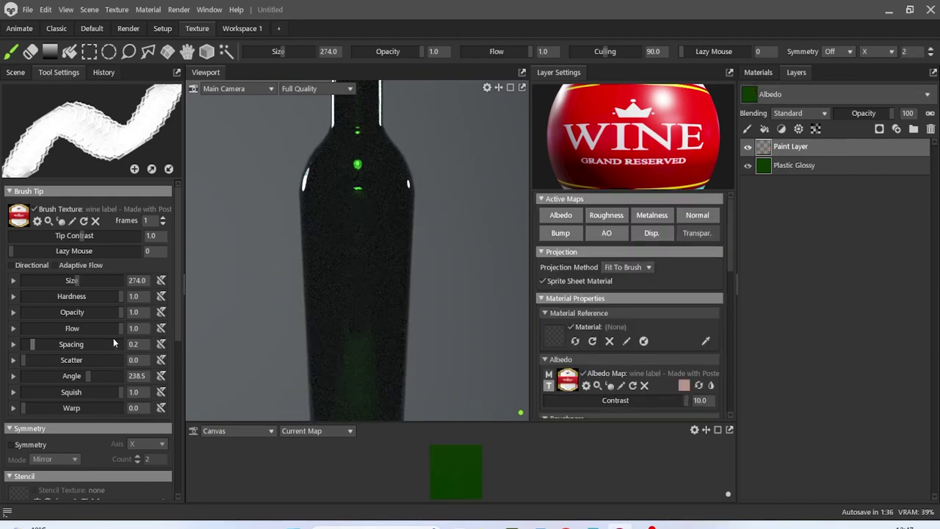
{"action": "left_click_drag", "start_coordinate": [32, 344], "coordinate": [9, 345]}
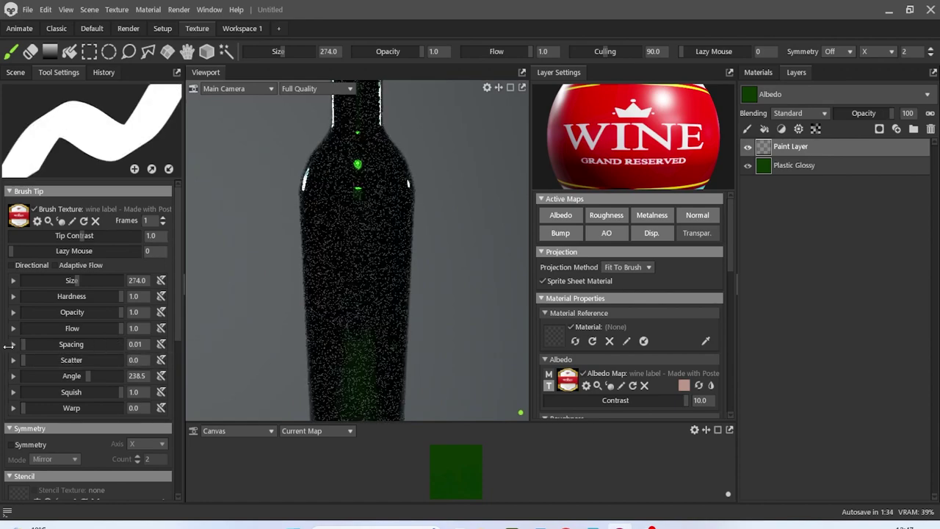
{"action": "left_click", "coordinate": [357, 295]}
{"action": "left_click_drag", "start_coordinate": [437, 289], "coordinate": [498, 310], "text": "alt"}
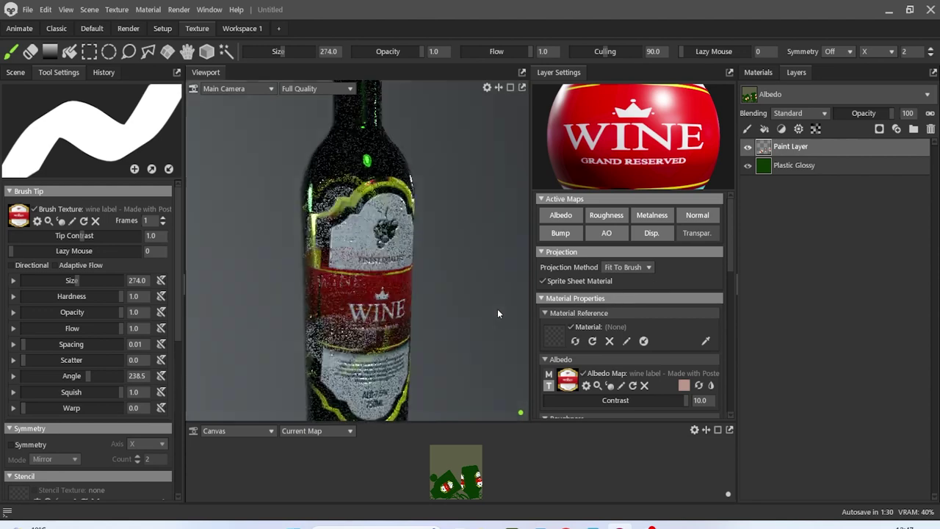
{"action": "key", "text": "ctrl+z"}
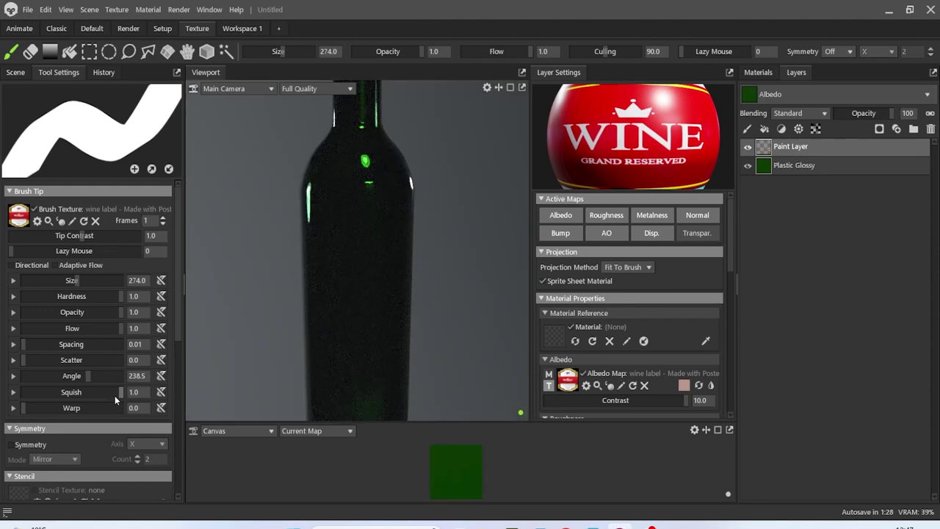
Set the brush's backface culling to 180.0 and backface falloff to 0.0, and try the label stamp.
{"action": "scroll", "coordinate": [116, 422], "scroll_direction": "down", "scroll_amount": 5}
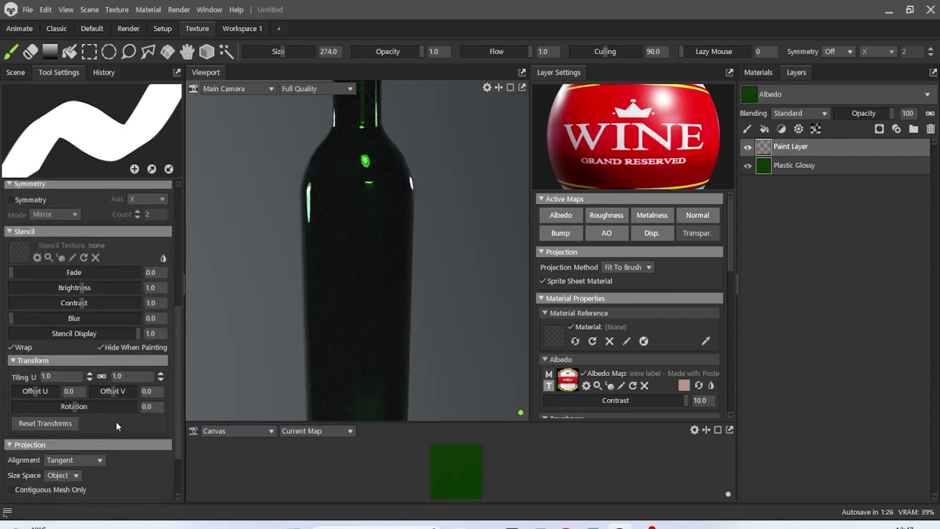
{"action": "scroll", "coordinate": [116, 422], "scroll_direction": "down", "scroll_amount": 3}
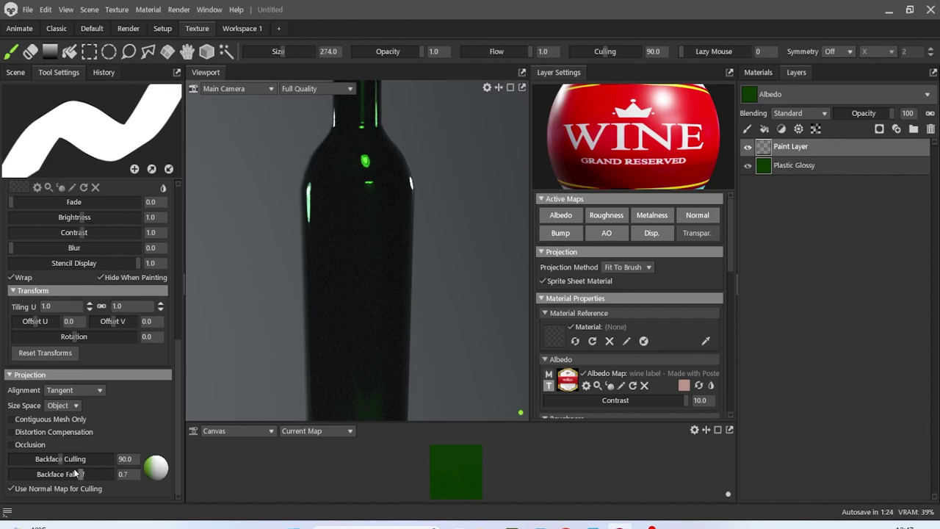
{"action": "left_click_drag", "start_coordinate": [65, 463], "coordinate": [2, 478]}
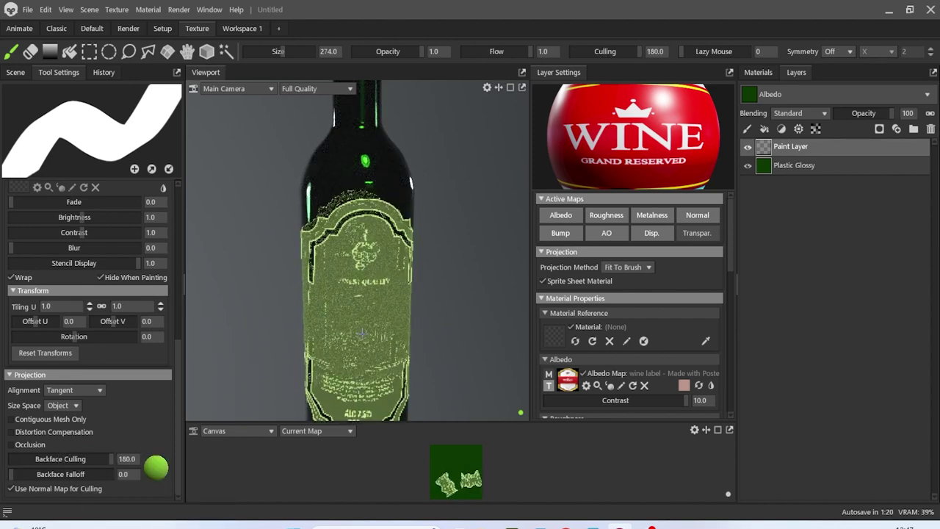
{"action": "left_click", "coordinate": [360, 297]}
{"action": "mouse_move", "coordinate": [432, 289]}
{"action": "left_mouse_down", "text": "alt"}
{"action": "mouse_move", "coordinate": [536, 276]}
{"action": "mouse_move", "coordinate": [700, 276]}
{"action": "mouse_move", "coordinate": [579, 271]}
{"action": "mouse_move", "coordinate": [333, 291]}
{"action": "left_mouse_up", "text": "alt"}
{"action": "key", "text": "ctrl+z"}
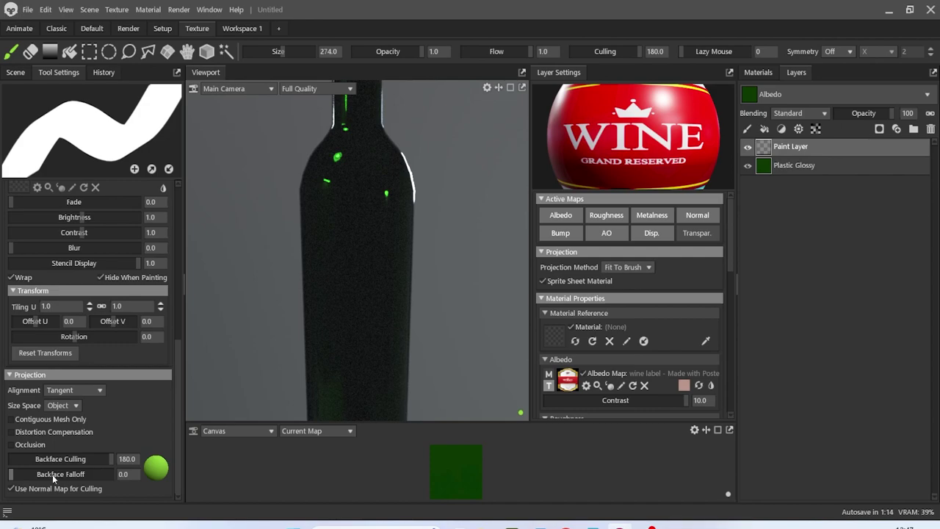
Change the brush's projection alignment to Sticker and try stamping the wine label on the bottle.
{"action": "left_click", "coordinate": [92, 391]}
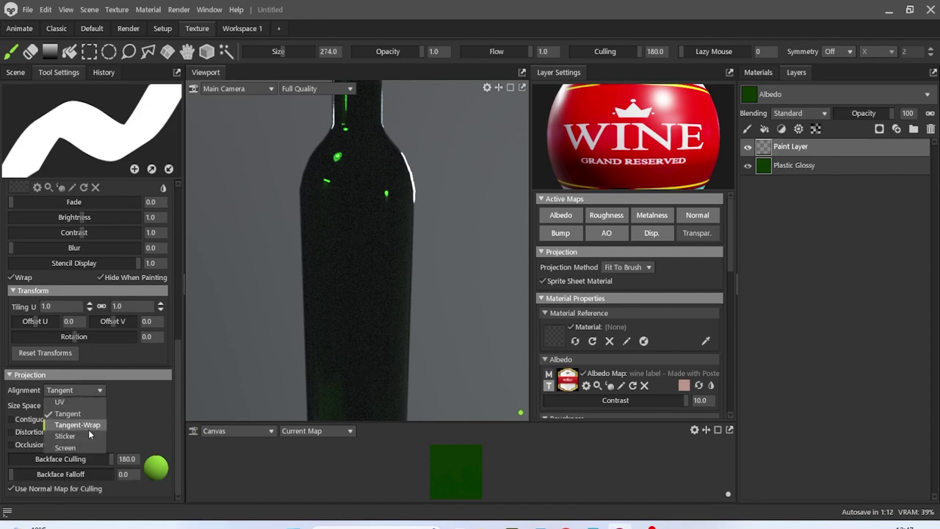
{"action": "left_click", "coordinate": [89, 428]}
{"action": "left_click", "coordinate": [360, 318]}
{"action": "left_click_drag", "start_coordinate": [433, 296], "coordinate": [448, 262], "text": "alt"}
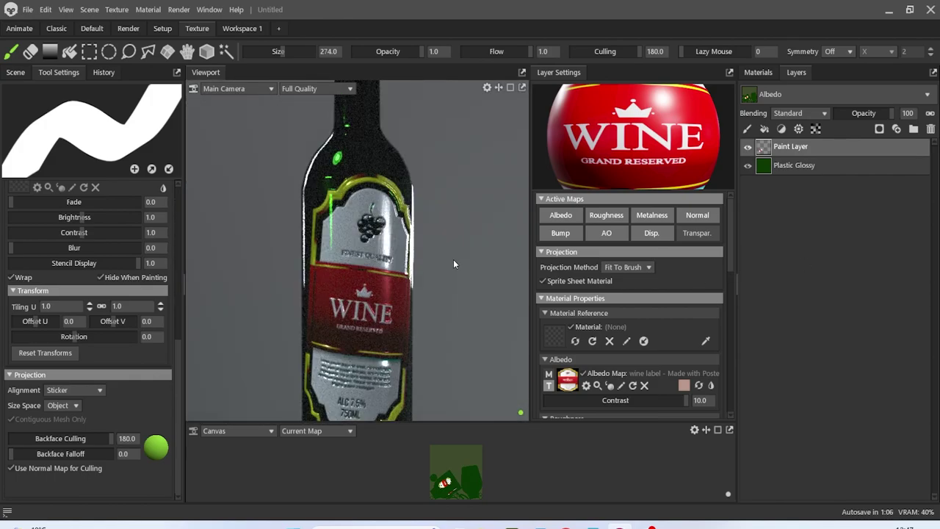
{"action": "key", "text": "ctrl+z"}
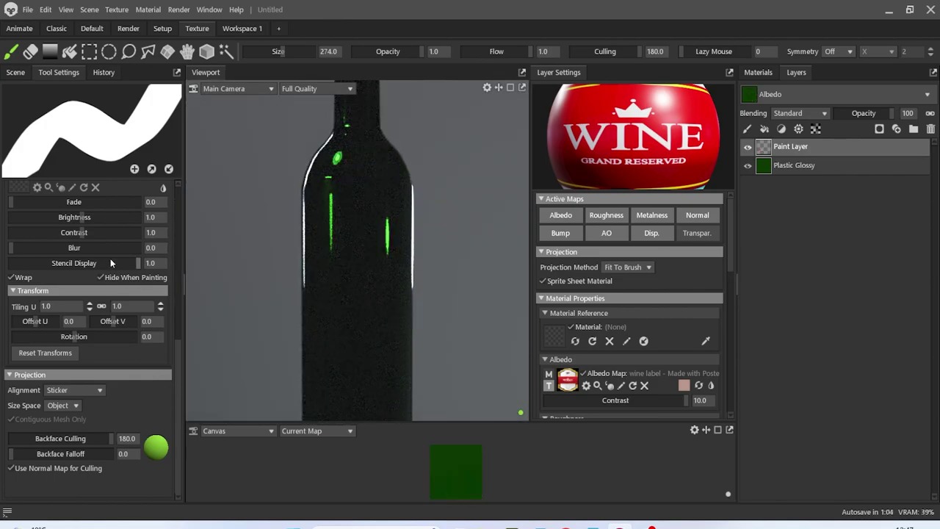
Adjust the brush angle to 234.0 and try stamping the wine label upright on the bottle's front.
{"action": "scroll", "coordinate": [110, 259], "scroll_direction": "up", "scroll_amount": 8}
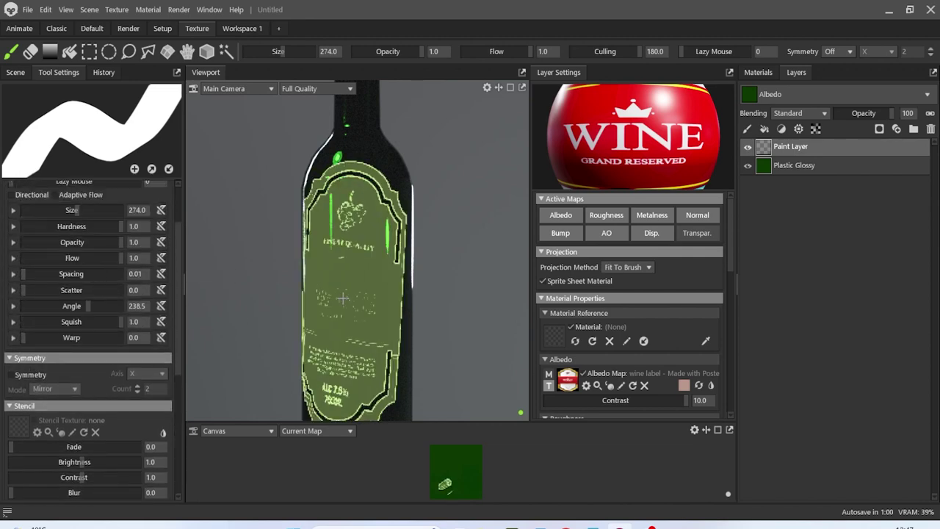
{"action": "left_click_drag", "start_coordinate": [87, 307], "coordinate": [90, 307]}
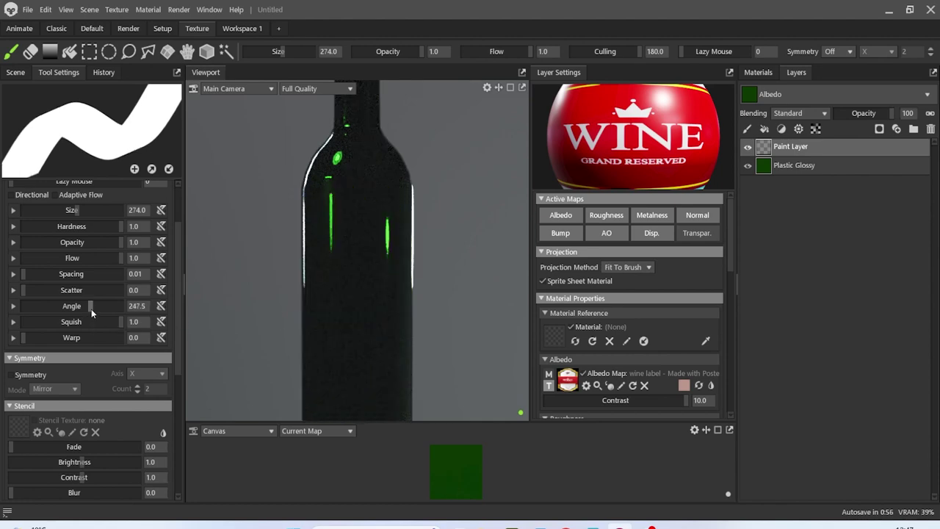
{"action": "left_click_drag", "start_coordinate": [90, 307], "coordinate": [86, 307]}
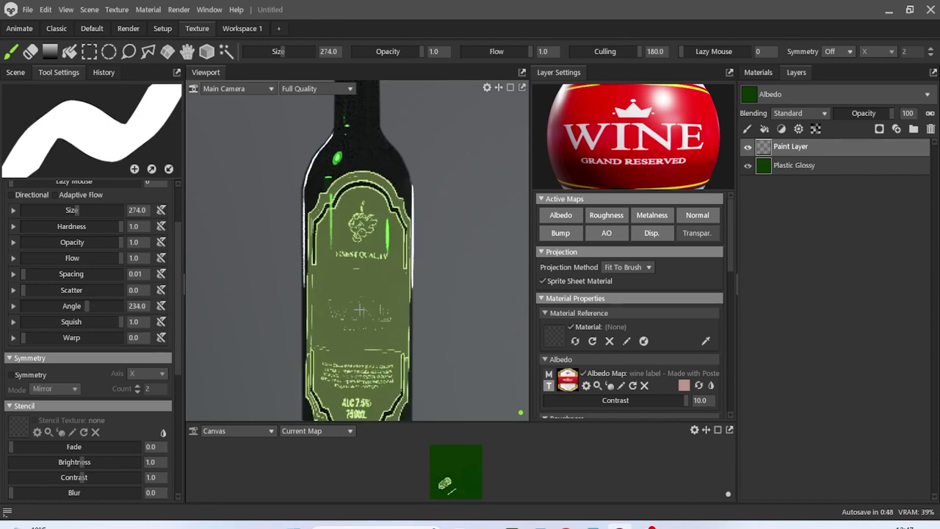
{"action": "left_click", "coordinate": [360, 310]}
{"action": "left_click_drag", "start_coordinate": [489, 313], "coordinate": [401, 318], "text": "alt"}
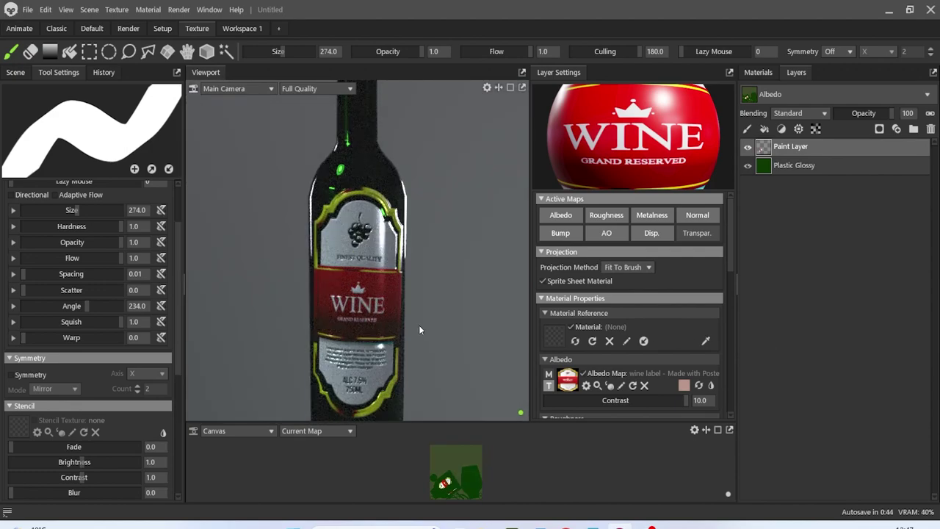
{"action": "scroll", "coordinate": [427, 323], "scroll_direction": "down", "scroll_amount": 3}
{"action": "left_click_drag", "start_coordinate": [436, 302], "coordinate": [406, 328], "text": "alt"}
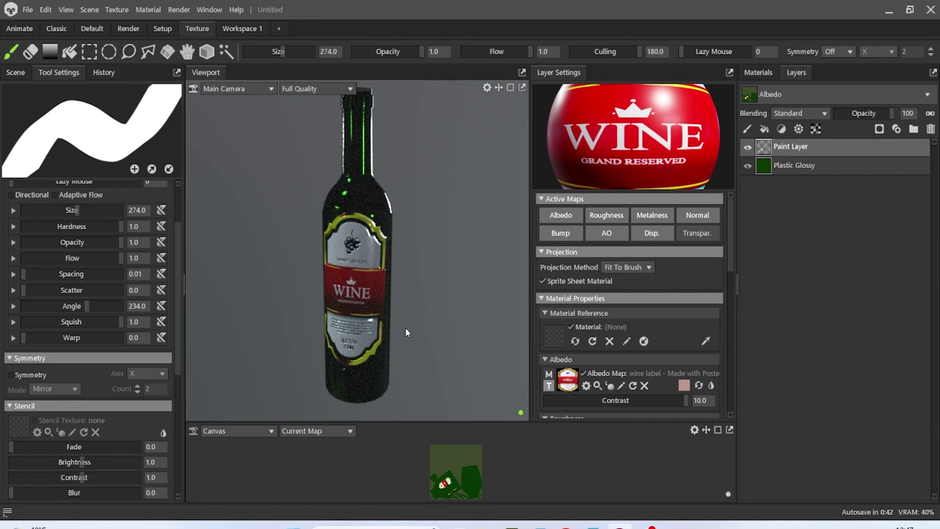
{"action": "scroll", "coordinate": [357, 323], "scroll_direction": "up", "scroll_amount": 3}
{"action": "key", "text": "ctrl+z"}
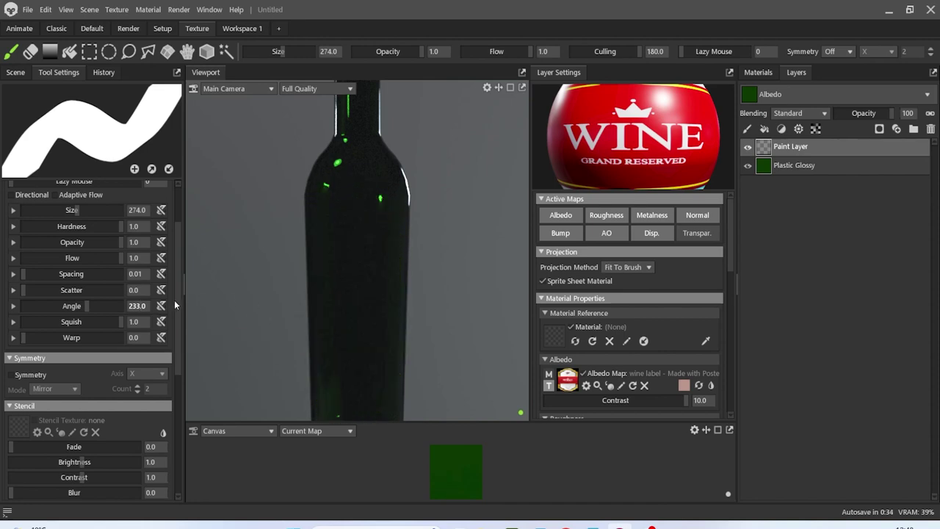
Set the brush angle to 232.0 and try the wine label stamp on the bottle's front.
{"action": "key", "text": "BackSpace"}
{"action": "type", "text": "2"}
{"action": "key", "text": "Return"}
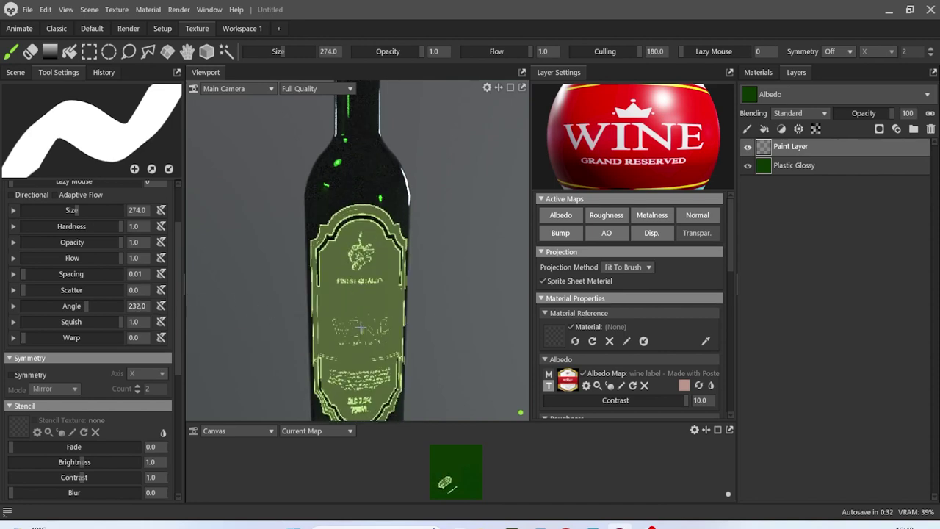
{"action": "left_click", "coordinate": [358, 280]}
{"action": "scroll", "coordinate": [438, 279], "scroll_direction": "down", "scroll_amount": 3}
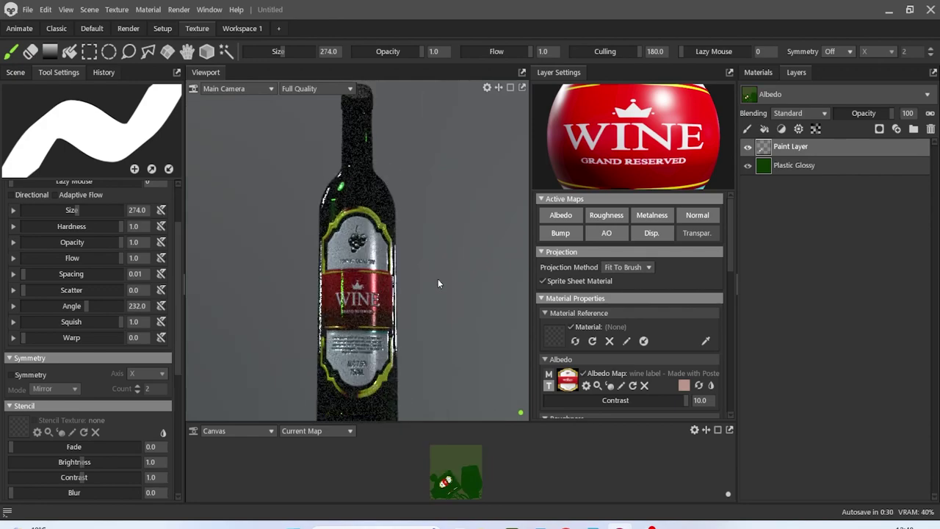
{"action": "left_click_drag", "start_coordinate": [436, 286], "coordinate": [67, 315], "text": "alt"}
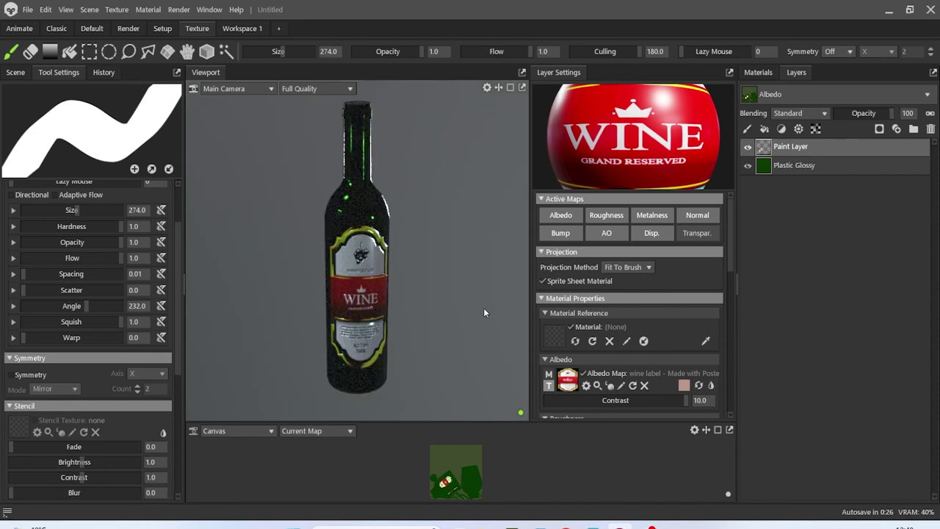
{"action": "key", "text": "ctrl+z"}
Set the backface falloff to 0.665 with backface culling at 180.0, and try stamping the label on the bottle.
{"action": "scroll", "coordinate": [109, 454], "scroll_direction": "down", "scroll_amount": 5}
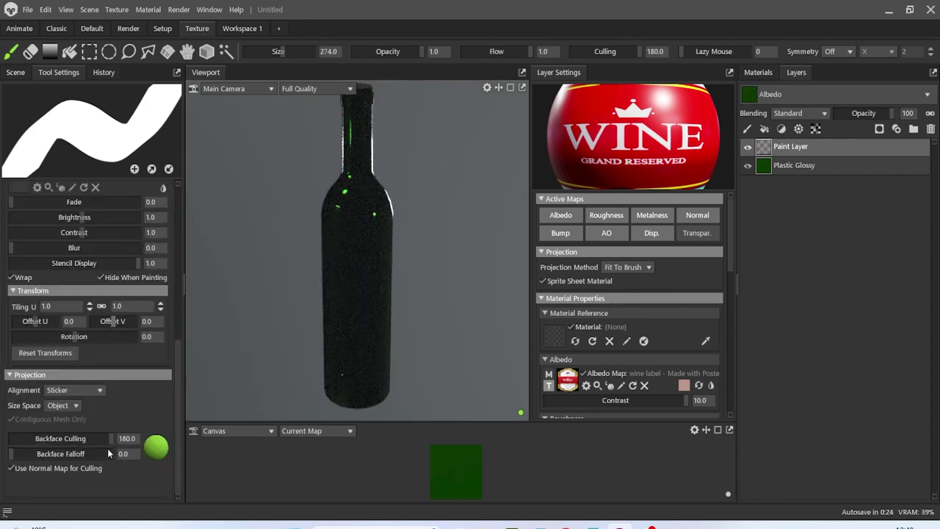
{"action": "left_click_drag", "start_coordinate": [102, 438], "coordinate": [7, 438]}
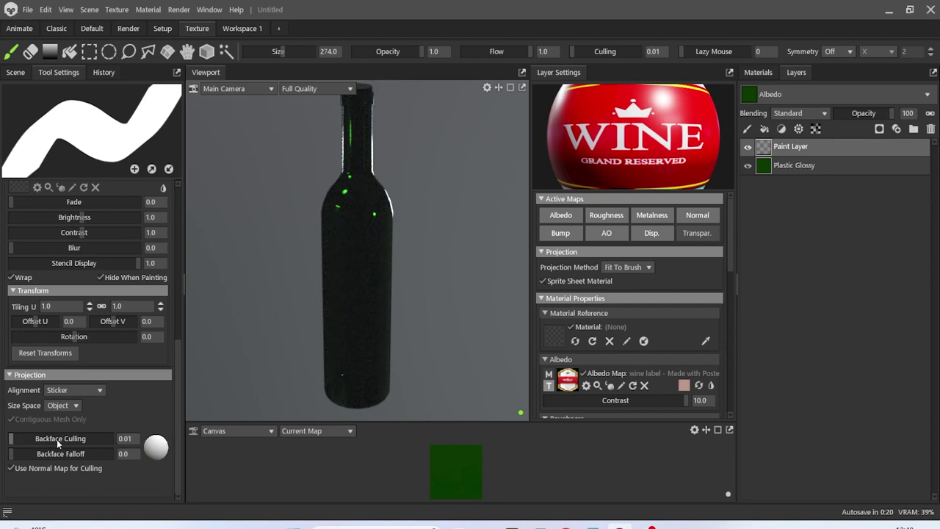
{"action": "left_click_drag", "start_coordinate": [57, 439], "coordinate": [116, 439]}
{"action": "left_click_drag", "start_coordinate": [14, 459], "coordinate": [77, 461]}
{"action": "left_click", "coordinate": [365, 305]}
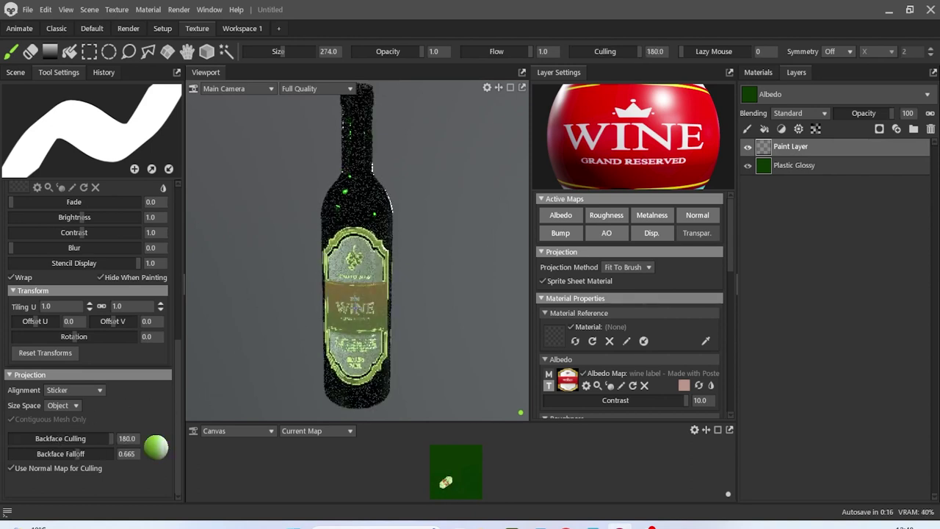
{"action": "left_click_drag", "start_coordinate": [413, 333], "coordinate": [434, 325], "text": "alt"}
{"action": "scroll", "coordinate": [377, 326], "scroll_direction": "up", "scroll_amount": 4}
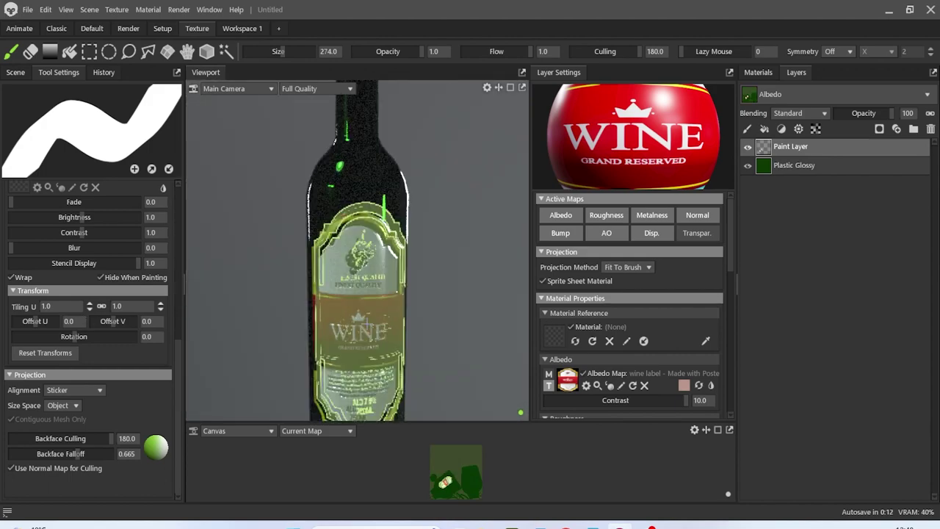
{"action": "middle_click_drag", "start_coordinate": [377, 326], "coordinate": [368, 262], "text": "alt"}
{"action": "scroll", "coordinate": [407, 263], "scroll_direction": "up", "scroll_amount": 2}
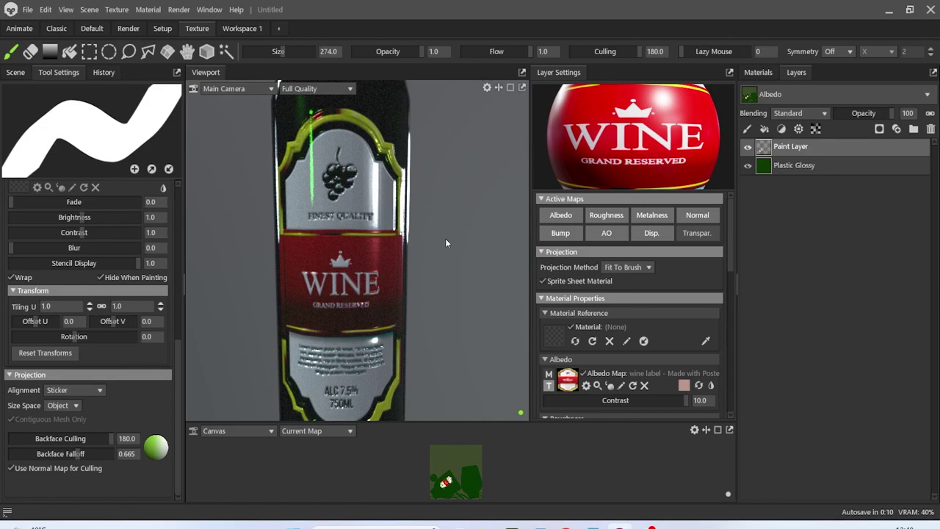
{"action": "scroll", "coordinate": [446, 239], "scroll_direction": "down", "scroll_amount": 2}
{"action": "mouse_move", "coordinate": [446, 239]}
{"action": "left_mouse_down", "text": "alt"}
{"action": "mouse_move", "coordinate": [501, 255]}
{"action": "mouse_move", "coordinate": [481, 293]}
{"action": "mouse_move", "coordinate": [427, 286]}
{"action": "left_mouse_up", "text": "alt"}
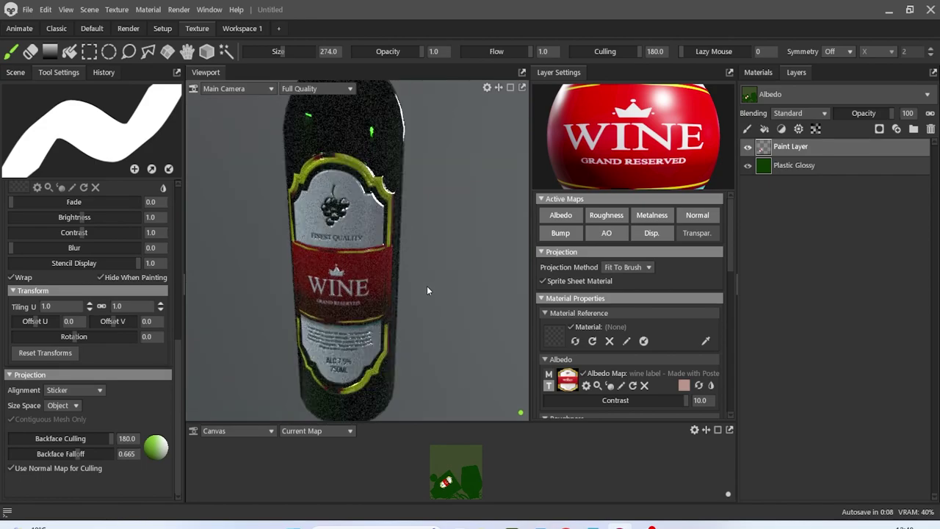
{"action": "key", "text": "ctrl+z"}
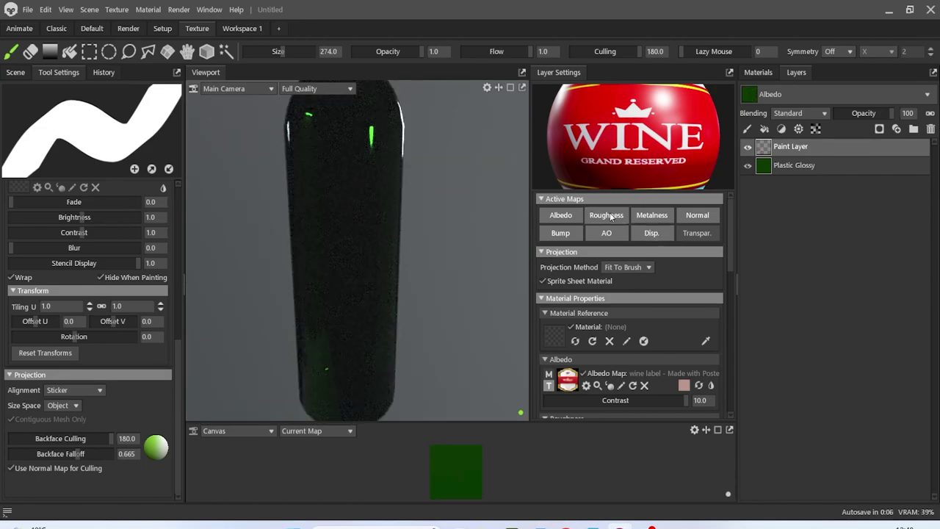
Raise the paint layer's roughness to 0.512 and try stamping the wine label on the bottle's front.
{"action": "scroll", "coordinate": [621, 309], "scroll_direction": "down", "scroll_amount": 10}
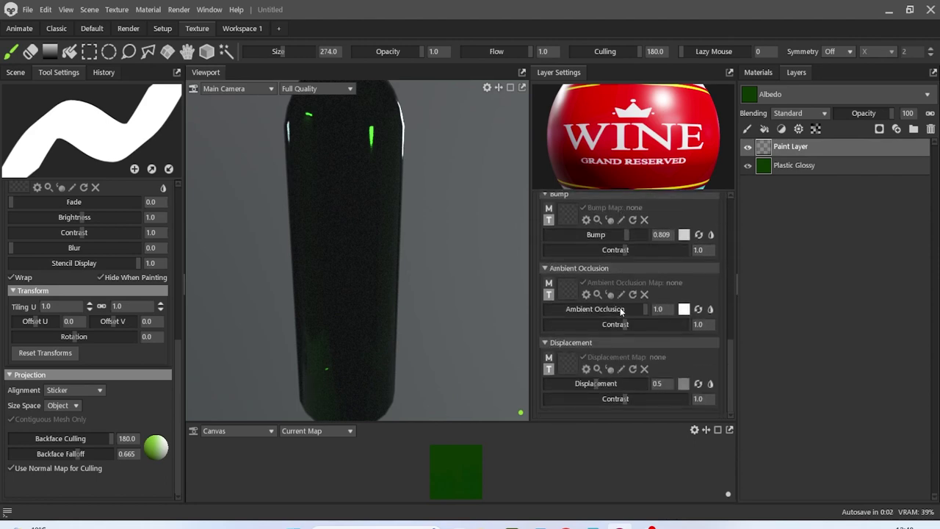
{"action": "scroll", "coordinate": [629, 335], "scroll_direction": "up", "scroll_amount": 6}
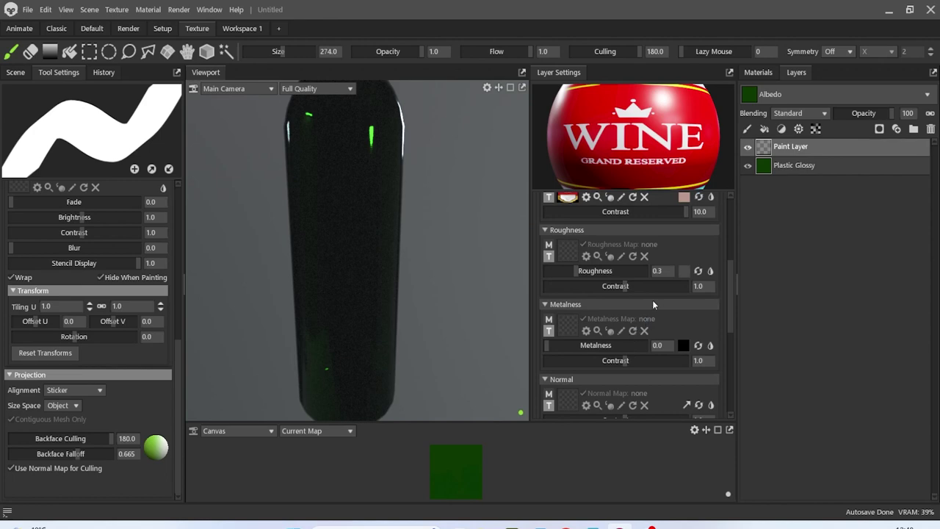
{"action": "left_click_drag", "start_coordinate": [585, 273], "coordinate": [607, 274]}
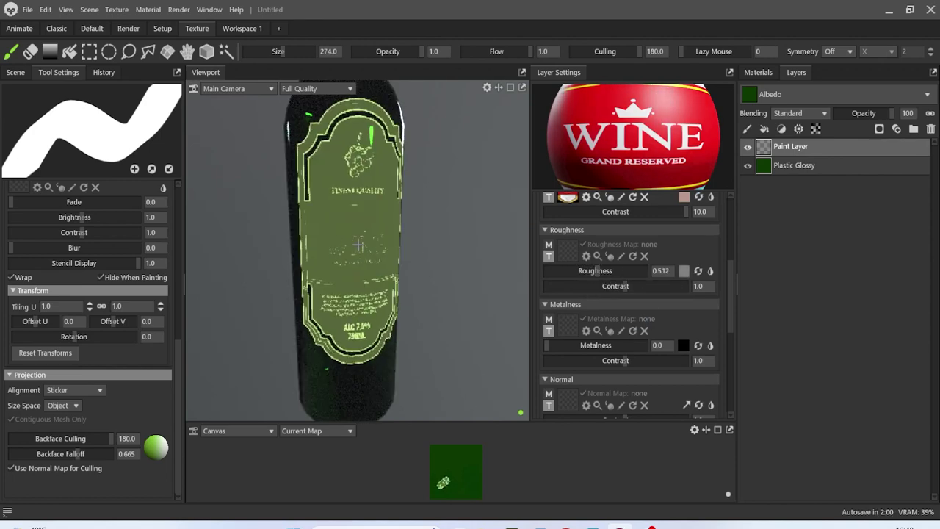
{"action": "mouse_move", "coordinate": [452, 278]}
{"action": "left_mouse_down"}
{"action": "mouse_move", "coordinate": [498, 267]}
{"action": "mouse_move", "coordinate": [560, 274]}
{"action": "mouse_move", "coordinate": [558, 335]}
{"action": "mouse_move", "coordinate": [541, 303]}
{"action": "mouse_move", "coordinate": [456, 291]}
{"action": "left_mouse_up"}
{"action": "scroll", "coordinate": [462, 283], "scroll_direction": "down", "scroll_amount": 5}
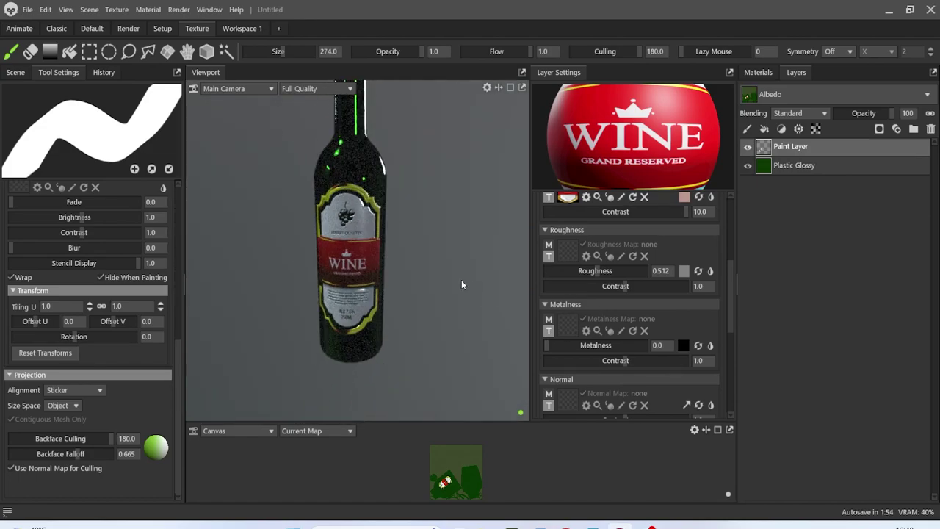
{"action": "left_click_drag", "start_coordinate": [460, 283], "coordinate": [451, 324]}
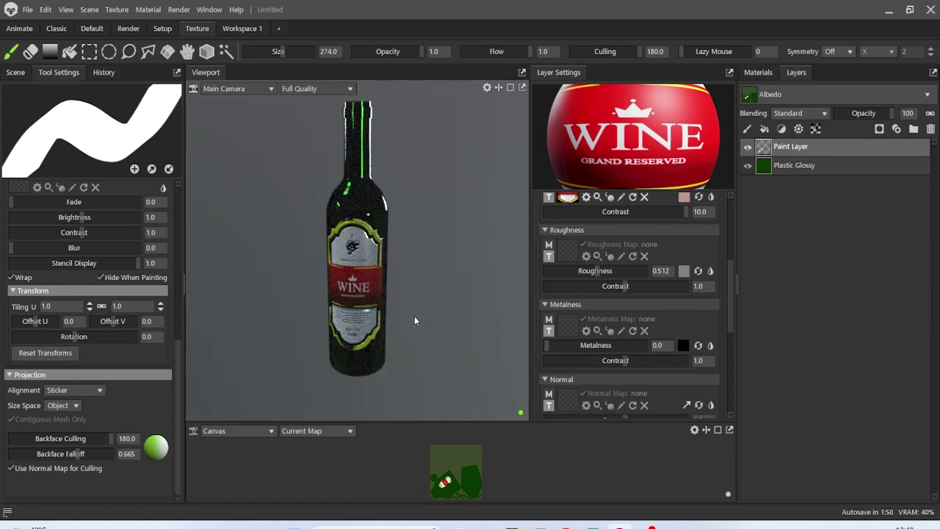
{"action": "scroll", "coordinate": [408, 318], "scroll_direction": "up", "scroll_amount": 2}
{"action": "scroll", "coordinate": [412, 325], "scroll_direction": "up", "scroll_amount": 3}
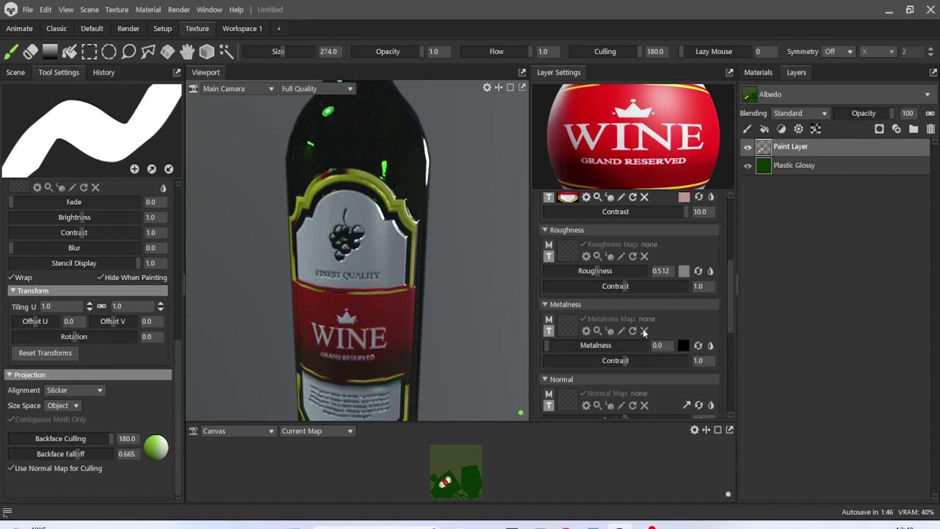
{"action": "key", "text": "ctrl+z"}
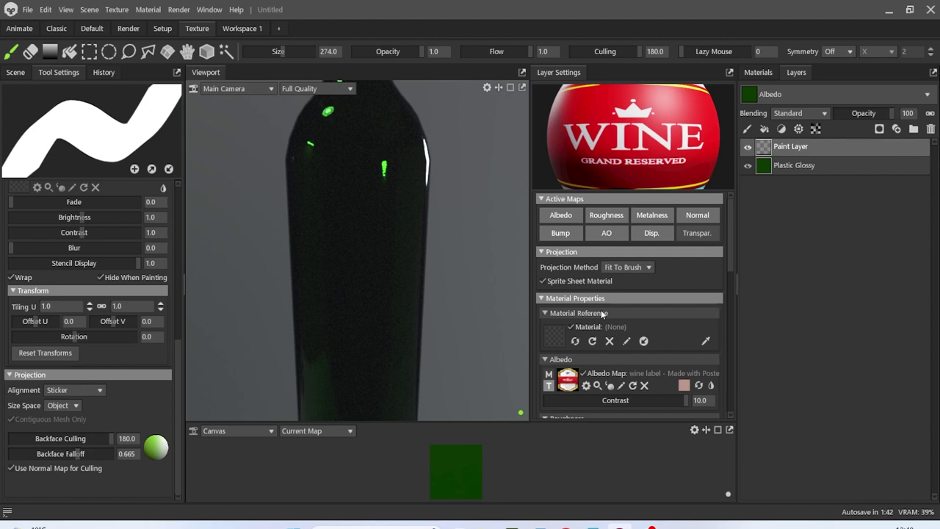
Set the paint layer's roughness contrast to 10.0 and try stamping the wine label on the bottle's front.
{"action": "scroll", "coordinate": [601, 313], "scroll_direction": "down", "scroll_amount": 1}
{"action": "scroll", "coordinate": [601, 311], "scroll_direction": "down", "scroll_amount": 2}
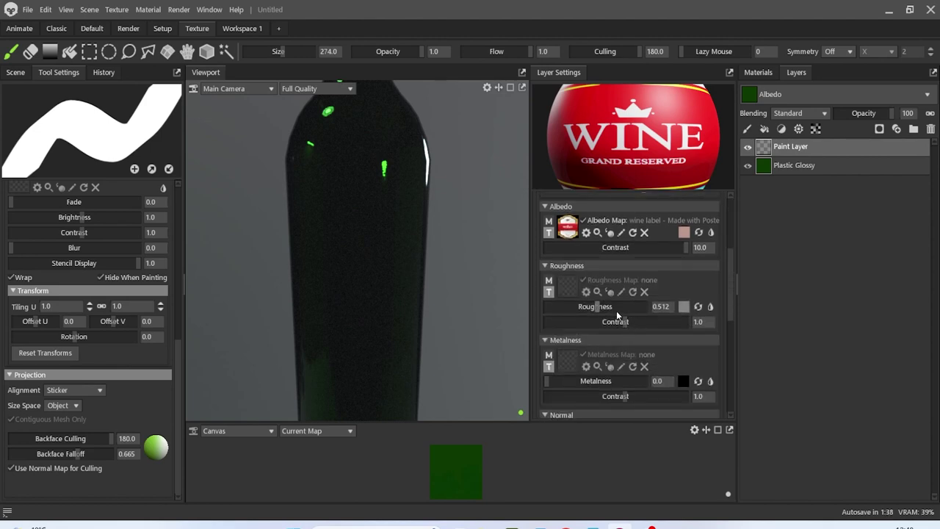
{"action": "left_click_drag", "start_coordinate": [623, 323], "coordinate": [702, 323]}
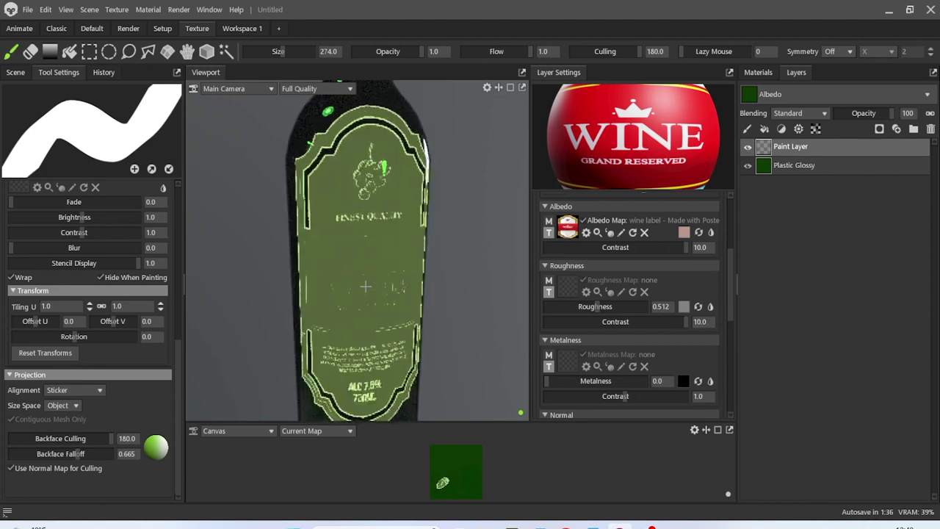
{"action": "left_click", "coordinate": [370, 283]}
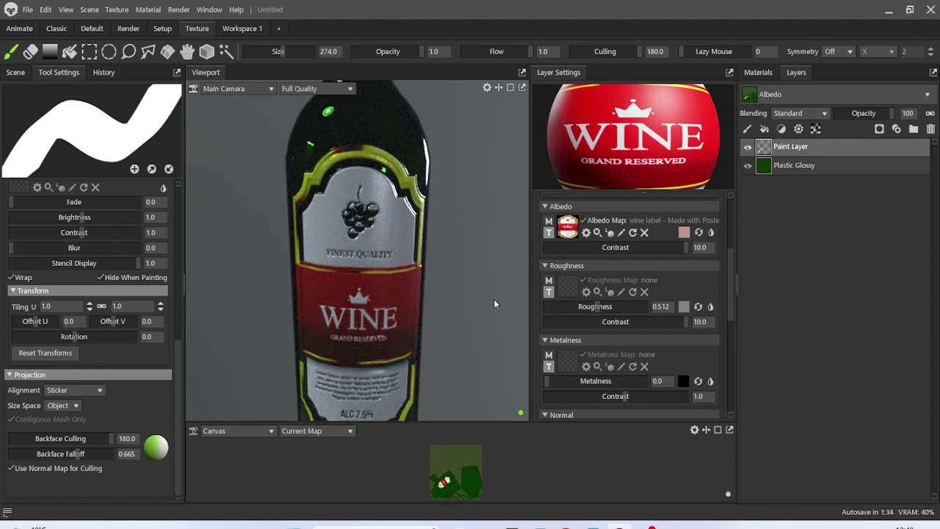
{"action": "key", "text": "ctrl+z"}
Raise the paint layer's roughness to 1.0 and try the wine label stamp on the bottle's front.
{"action": "scroll", "coordinate": [630, 317], "scroll_direction": "down", "scroll_amount": 3}
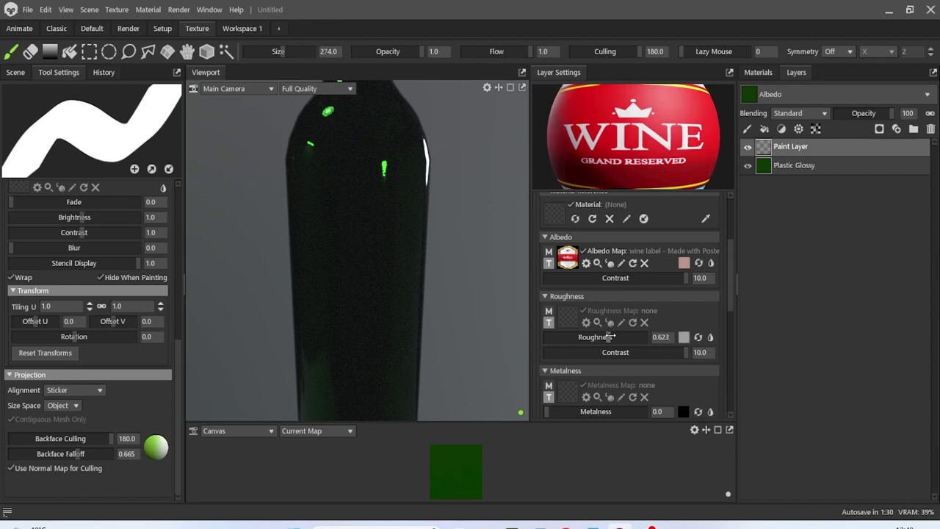
{"action": "left_click_drag", "start_coordinate": [616, 336], "coordinate": [653, 341]}
{"action": "left_click", "coordinate": [359, 298]}
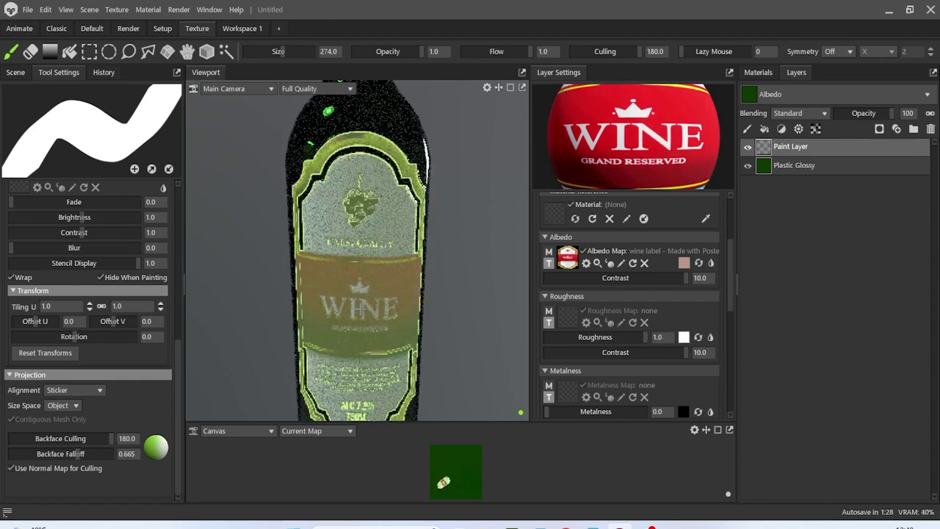
{"action": "left_click_drag", "start_coordinate": [460, 288], "coordinate": [511, 304]}
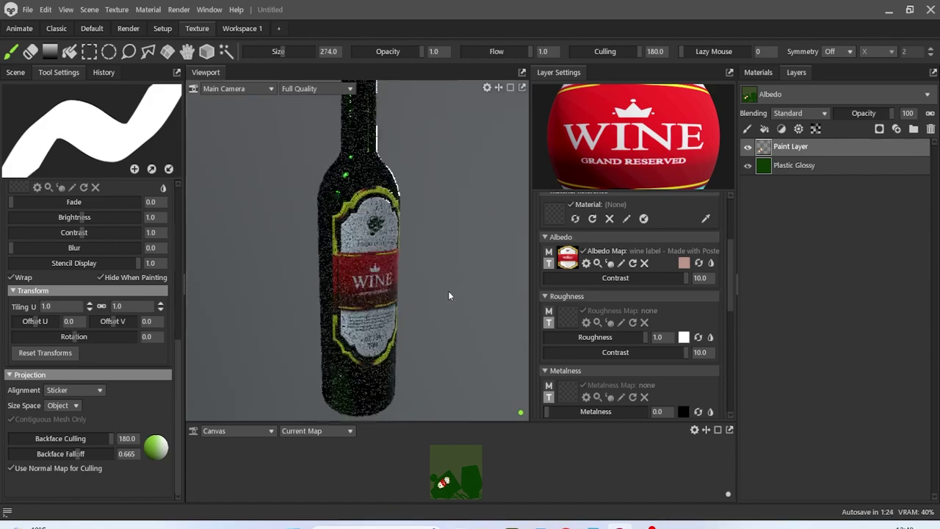
{"action": "scroll", "coordinate": [604, 311], "scroll_direction": "down", "scroll_amount": 1}
{"action": "scroll", "coordinate": [604, 308], "scroll_direction": "down", "scroll_amount": 5}
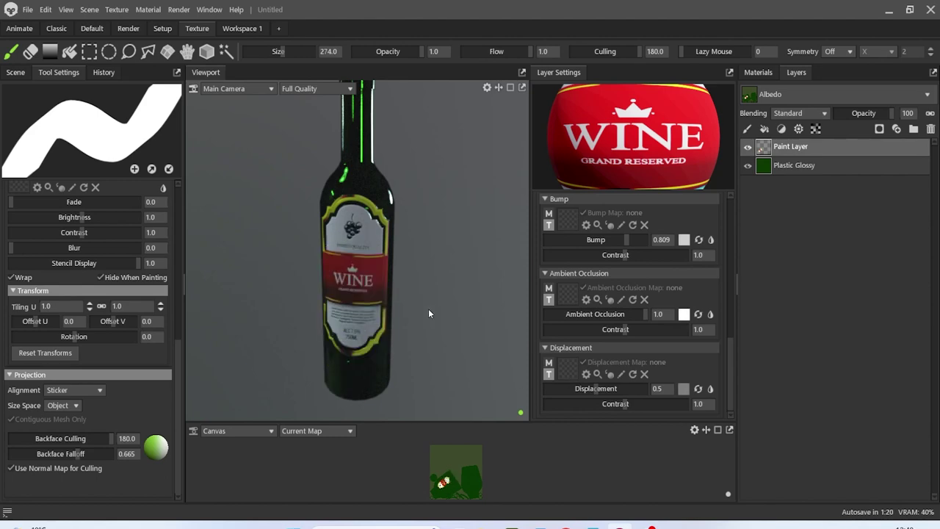
{"action": "key", "text": "ctrl+z"}
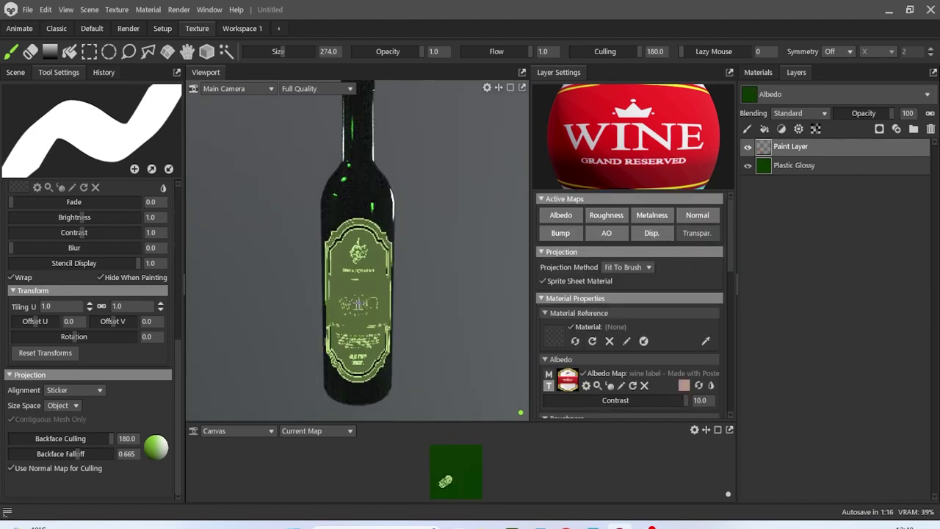
Set the brush angle to 231.0 and try stamping the wine label upright on the bottle's front.
{"action": "scroll", "coordinate": [133, 326], "scroll_direction": "up", "scroll_amount": 8}
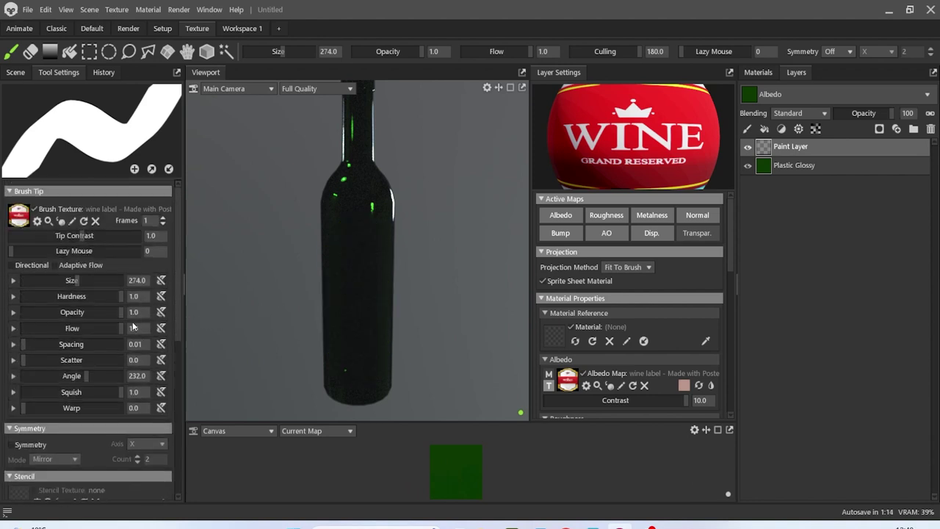
{"action": "key", "text": "BackSpace"}
{"action": "type", "text": "1"}
{"action": "key", "text": "Return"}
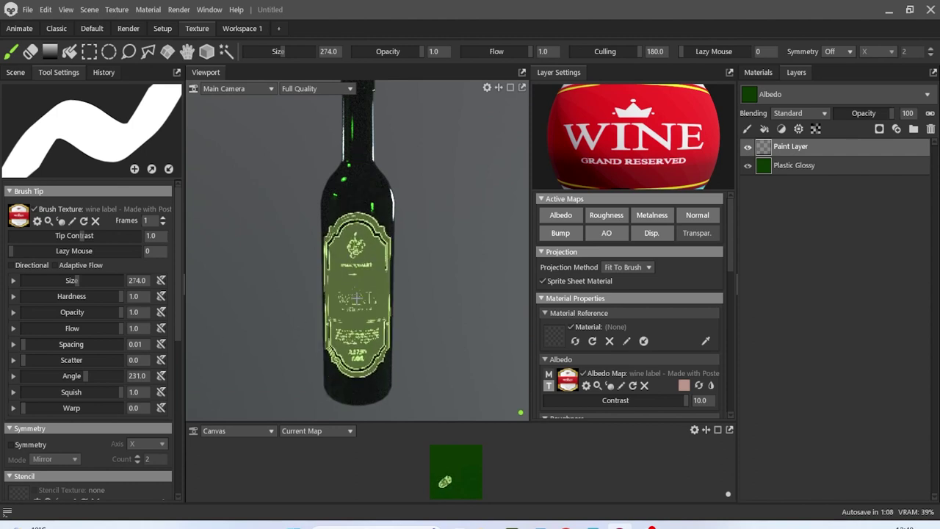
{"action": "left_click", "coordinate": [356, 293]}
{"action": "mouse_move", "coordinate": [459, 311]}
{"action": "left_mouse_down"}
{"action": "mouse_move", "coordinate": [464, 281]}
{"action": "mouse_move", "coordinate": [463, 304]}
{"action": "mouse_move", "coordinate": [356, 328]}
{"action": "mouse_move", "coordinate": [195, 337]}
{"action": "mouse_move", "coordinate": [433, 313]}
{"action": "mouse_move", "coordinate": [455, 320]}
{"action": "mouse_move", "coordinate": [448, 339]}
{"action": "left_mouse_up"}
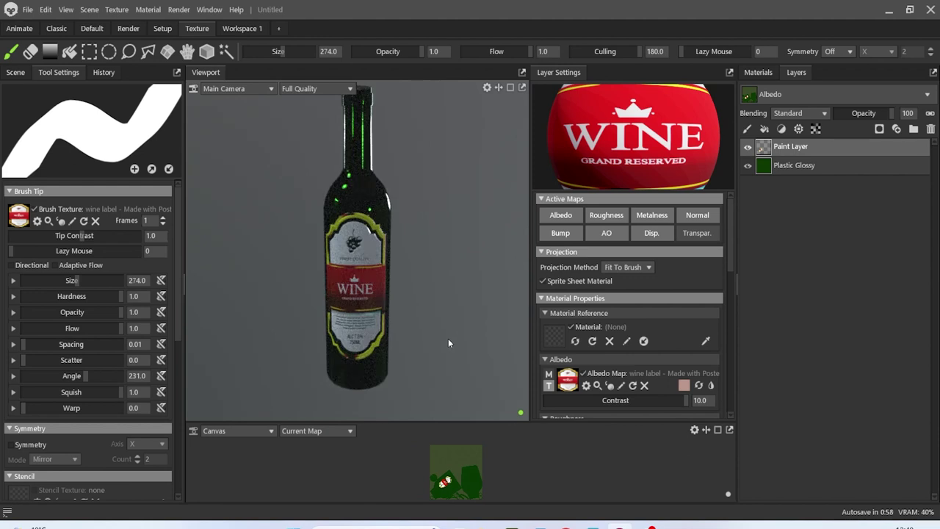
{"action": "left_click", "coordinate": [448, 339]}
{"action": "scroll", "coordinate": [299, 363], "scroll_direction": "up", "scroll_amount": 3}
{"action": "key", "text": "ctrl+z"}
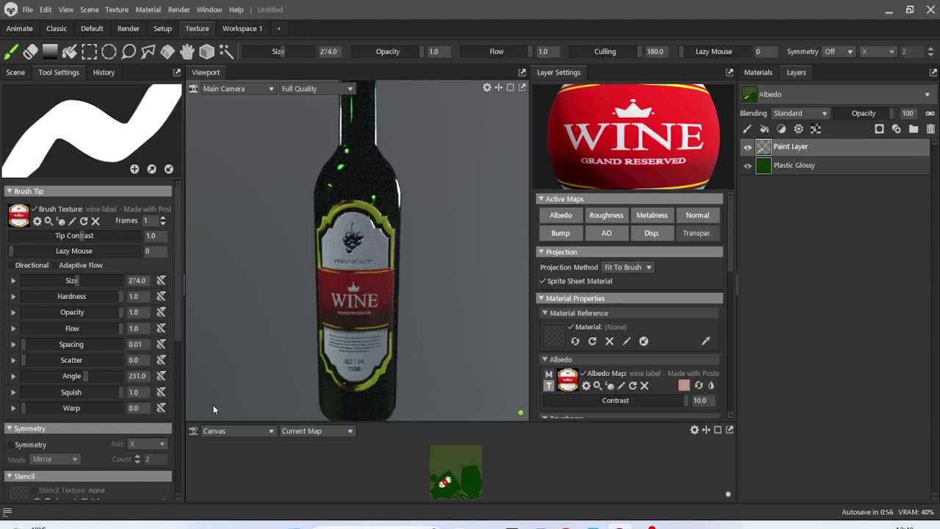
{"action": "key", "text": "ctrl+z"}
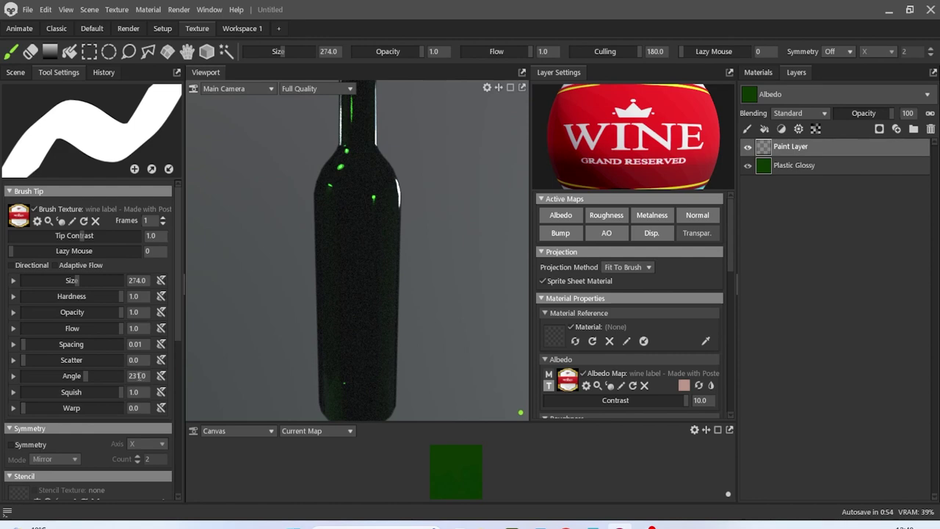
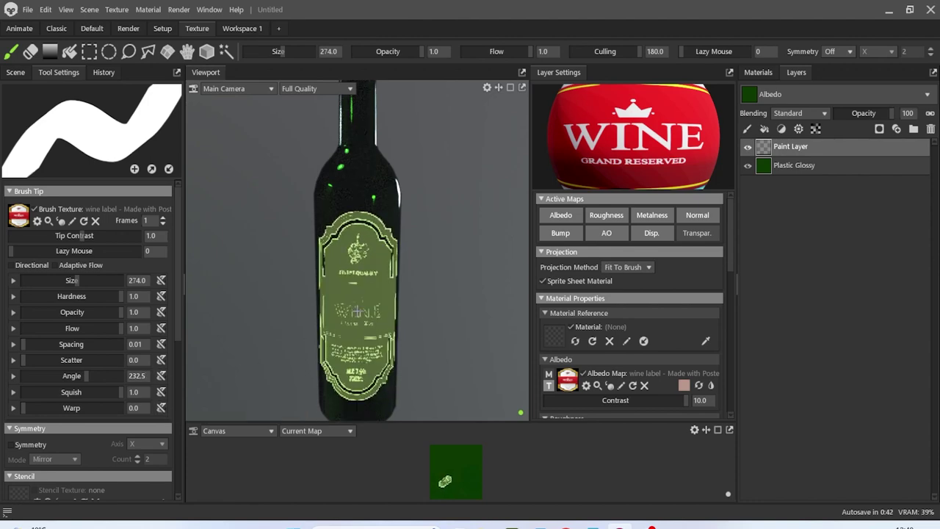
Set the brush angle to 232.5 and try the wine label stamp on the bottle's front.
{"action": "left_click", "coordinate": [358, 310]}
{"action": "left_click_drag", "start_coordinate": [523, 329], "coordinate": [451, 292]}
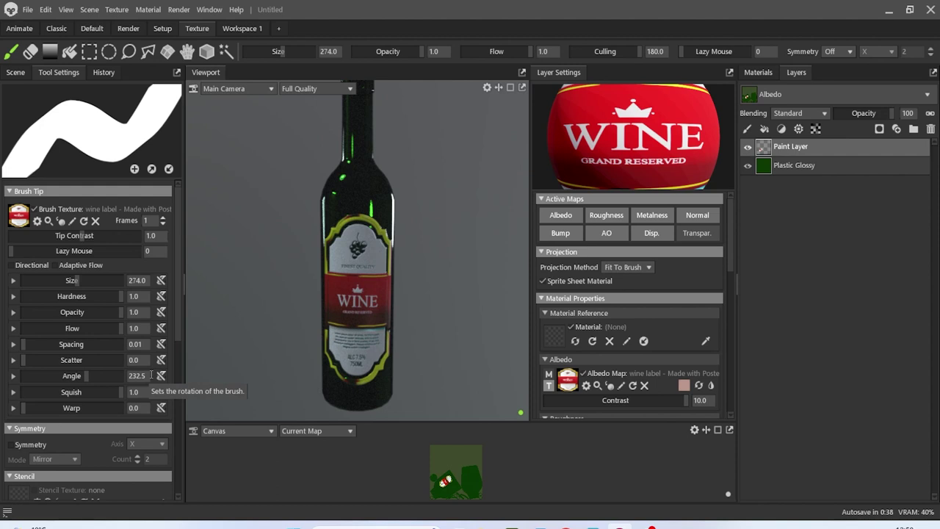
{"action": "key", "text": "ctrl+z"}
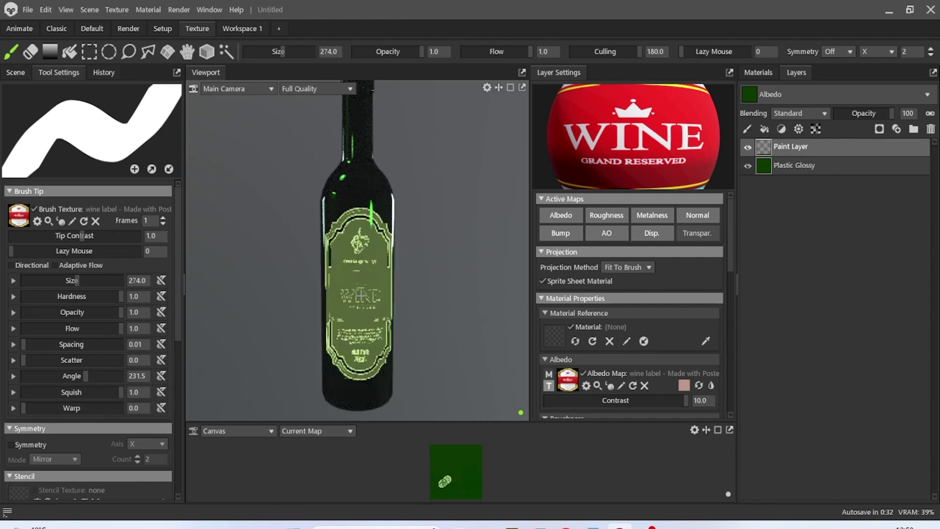
Set the brush angle to 231.5 and try stamping the wine label on the bottle's front.
{"action": "left_click", "coordinate": [356, 300]}
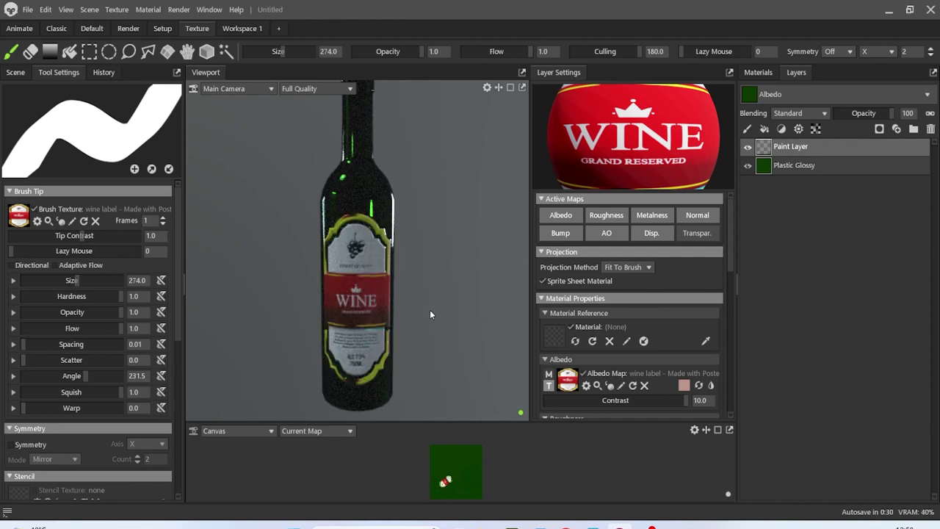
{"action": "left_click_drag", "start_coordinate": [435, 293], "coordinate": [424, 319], "text": "alt"}
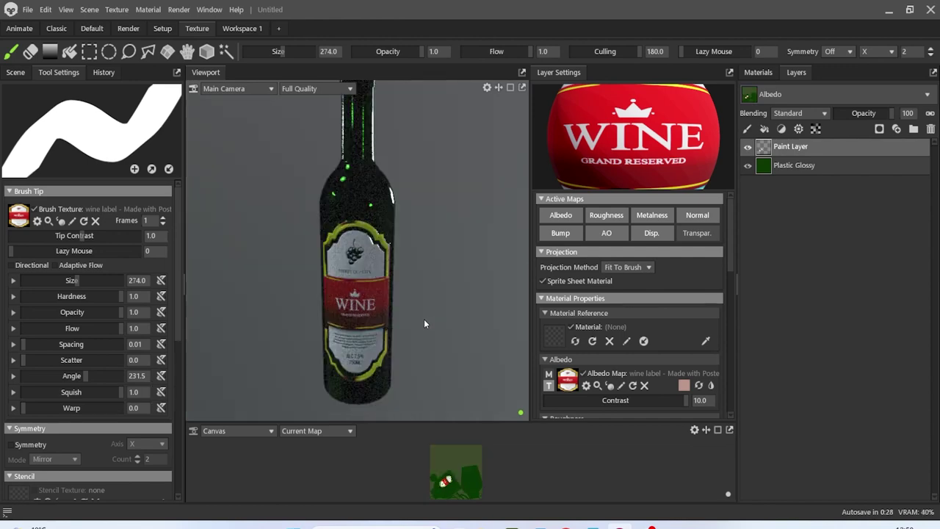
{"action": "scroll", "coordinate": [424, 319], "scroll_direction": "down", "scroll_amount": 3}
{"action": "key", "text": "ctrl+z"}
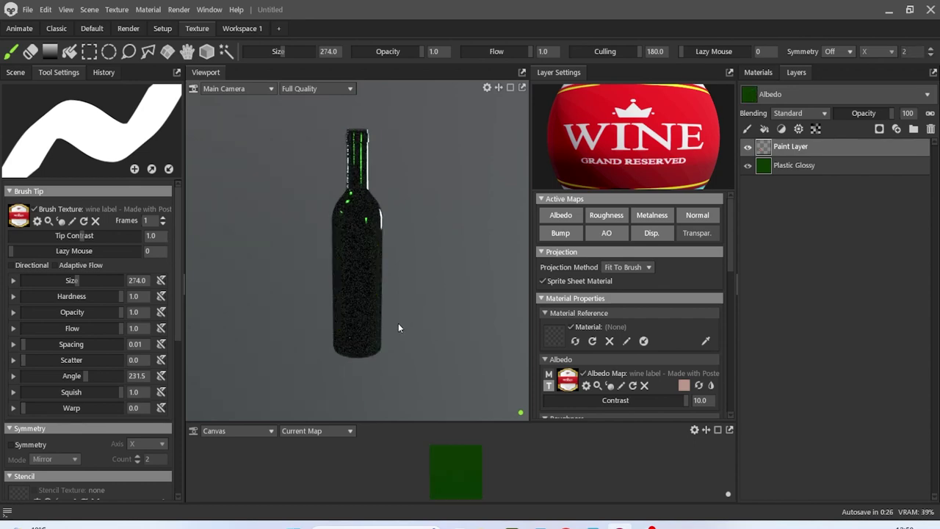
Stamp the wine label on the bottle's front again at the same brush angle and inspect it up close.
{"action": "scroll", "coordinate": [355, 286], "scroll_direction": "up", "scroll_amount": 1}
{"action": "left_click", "coordinate": [356, 284]}
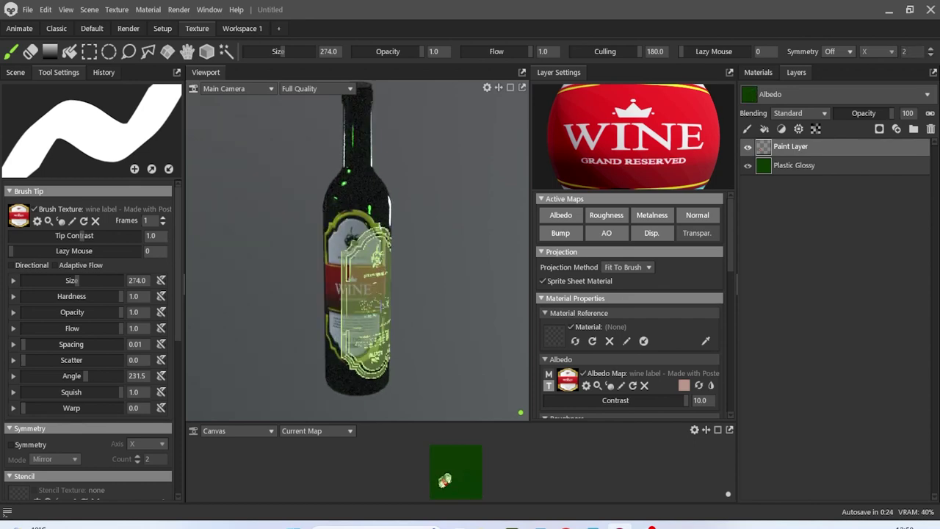
{"action": "scroll", "coordinate": [392, 326], "scroll_direction": "up", "scroll_amount": 1}
{"action": "scroll", "coordinate": [376, 320], "scroll_direction": "up", "scroll_amount": 4}
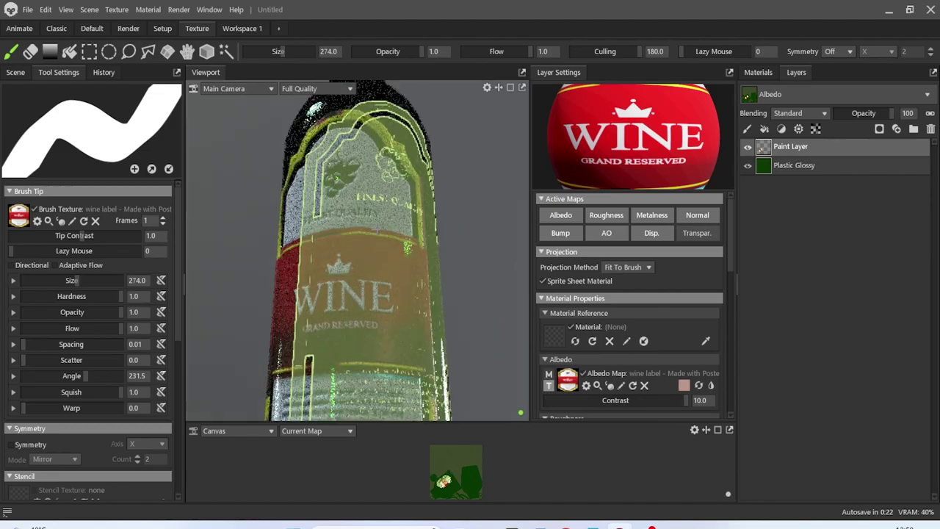
{"action": "left_click_drag", "start_coordinate": [482, 303], "coordinate": [459, 265], "text": "alt"}
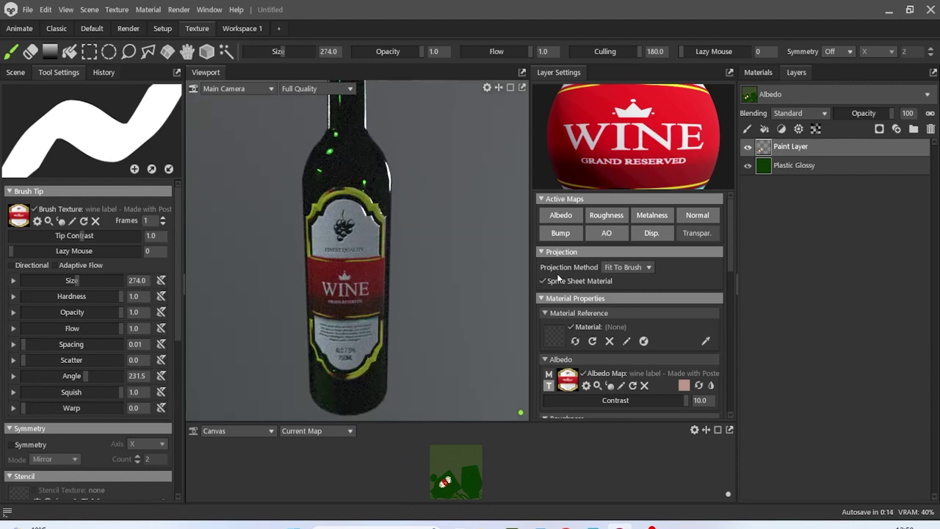
Set the paint layer's metalness contrast to 0.625.
{"action": "scroll", "coordinate": [639, 315], "scroll_direction": "down", "scroll_amount": 3}
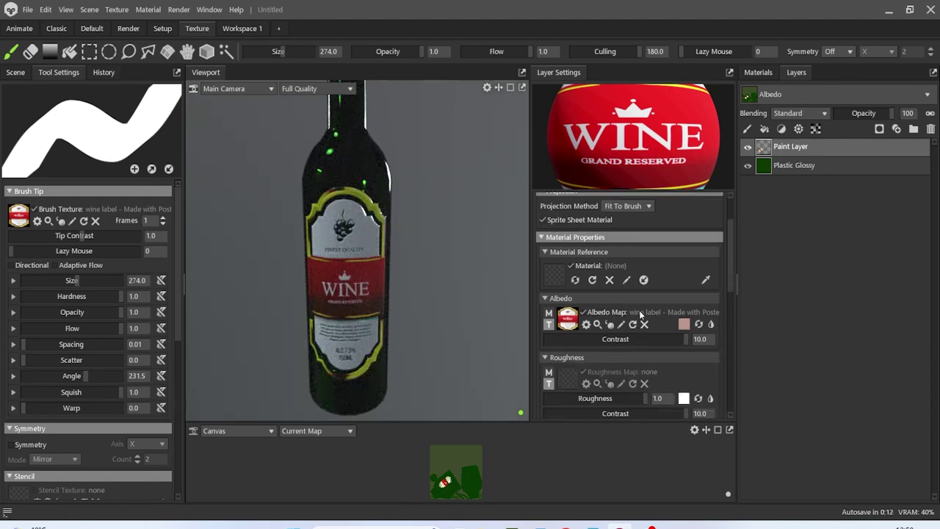
{"action": "mouse_move", "coordinate": [678, 354]}
{"action": "left_mouse_down"}
{"action": "mouse_move", "coordinate": [531, 360]}
{"action": "mouse_move", "coordinate": [662, 354]}
{"action": "left_mouse_up"}
{"action": "scroll", "coordinate": [660, 354], "scroll_direction": "down", "scroll_amount": 2}
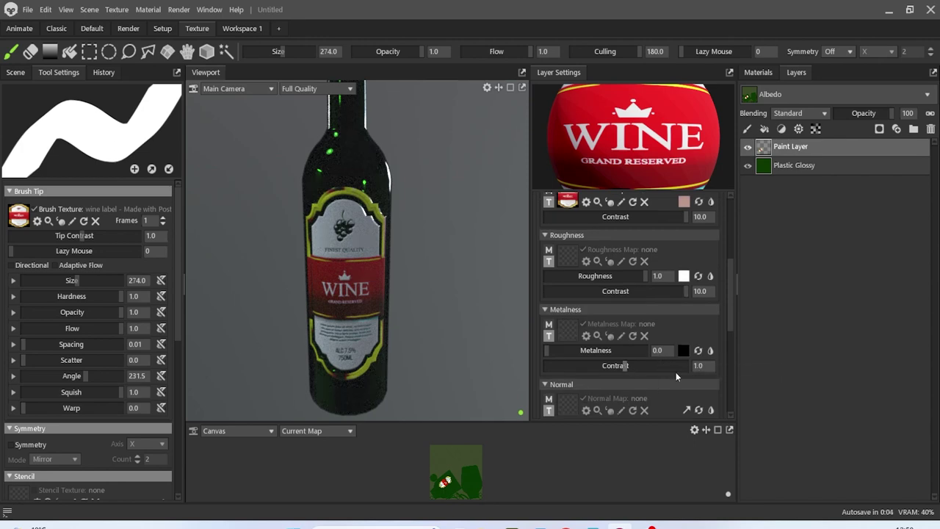
{"action": "left_click_drag", "start_coordinate": [670, 365], "coordinate": [614, 377]}
{"action": "scroll", "coordinate": [623, 377], "scroll_direction": "down", "scroll_amount": 3}
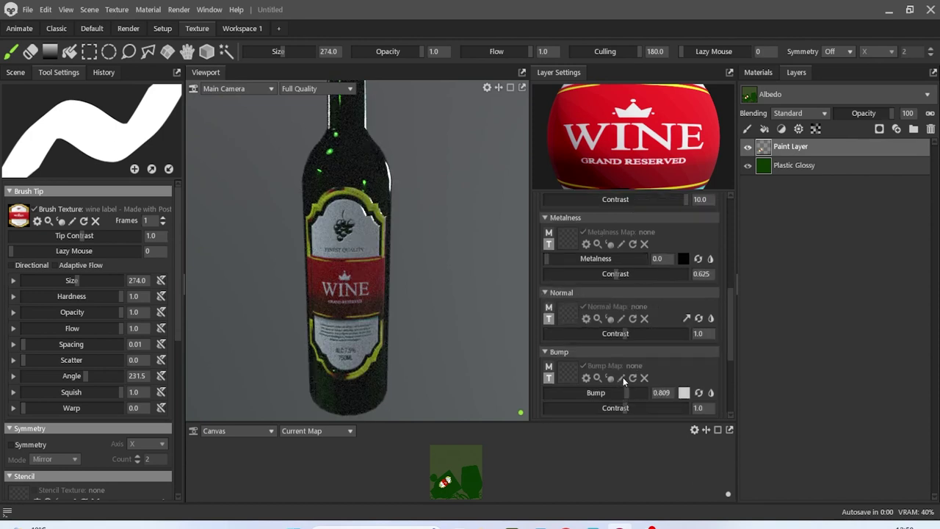
Undo the last bump adjustment and the wine label stamp on the bottle's front.
{"action": "left_click_drag", "start_coordinate": [640, 393], "coordinate": [651, 392]}
{"action": "key", "text": "ctrl+z"}
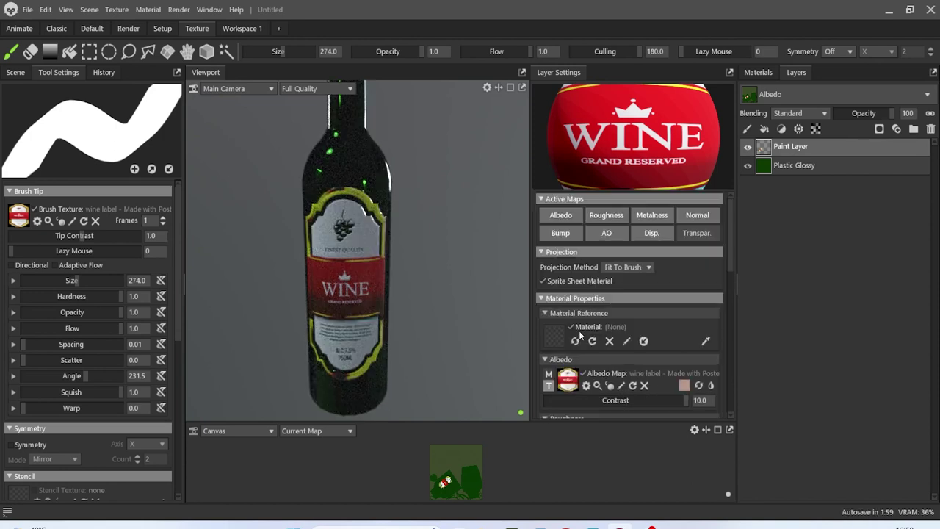
{"action": "scroll", "coordinate": [626, 322], "scroll_direction": "down", "scroll_amount": 8}
{"action": "scroll", "coordinate": [623, 326], "scroll_direction": "down", "scroll_amount": 1}
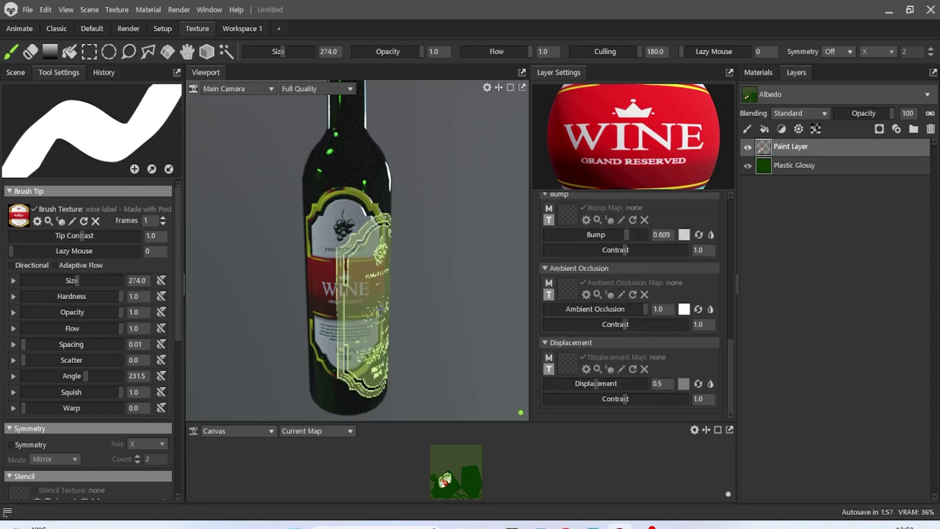
{"action": "key", "text": "ctrl+z"}
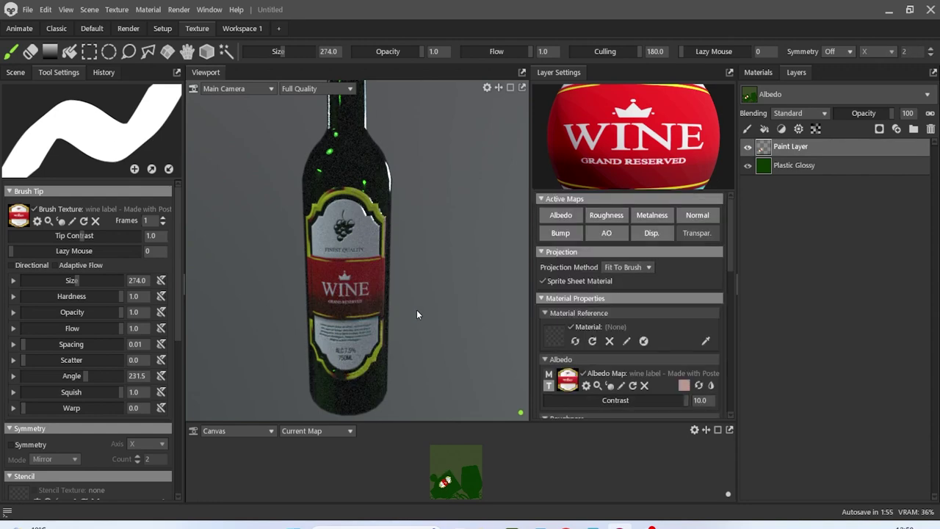
{"action": "key", "text": "ctrl+z"}
Raise the paint layer's bump to 1.0, try stamping the wine label, and inspect its edge from the side.
{"action": "scroll", "coordinate": [601, 334], "scroll_direction": "down", "scroll_amount": 10}
{"action": "scroll", "coordinate": [601, 332], "scroll_direction": "down", "scroll_amount": 2}
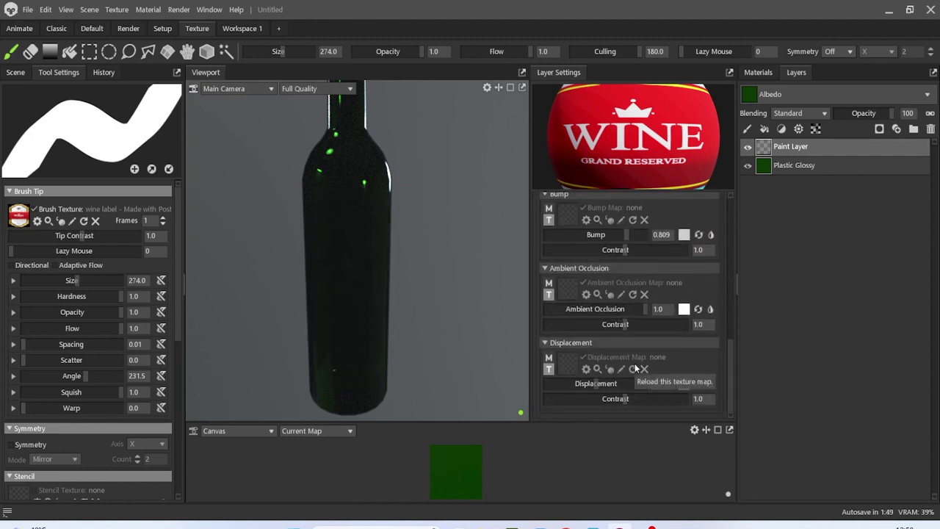
{"action": "left_click", "coordinate": [636, 369]}
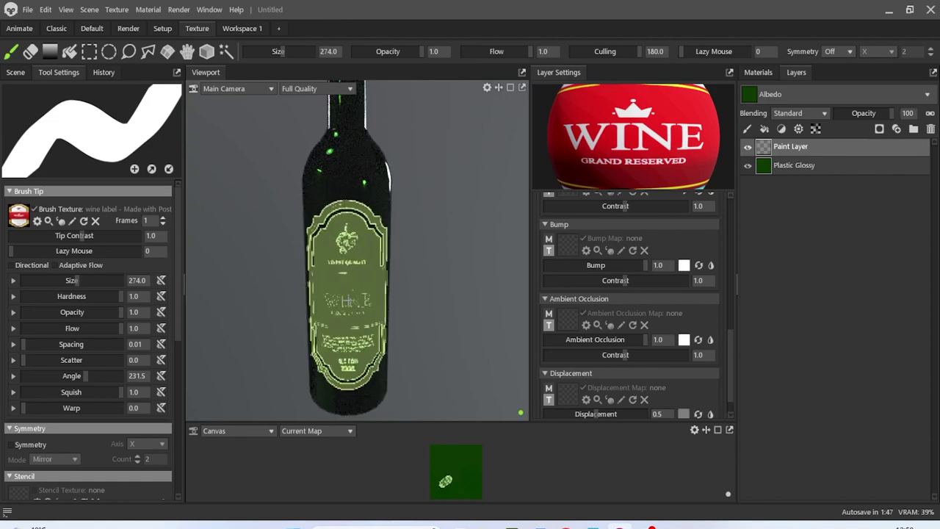
{"action": "left_click", "coordinate": [349, 301]}
{"action": "mouse_move", "coordinate": [401, 269]}
{"action": "right_mouse_down"}
{"action": "mouse_move", "coordinate": [395, 333]}
{"action": "mouse_move", "coordinate": [274, 316]}
{"action": "right_mouse_up"}
{"action": "scroll", "coordinate": [316, 287], "scroll_direction": "up", "scroll_amount": 5}
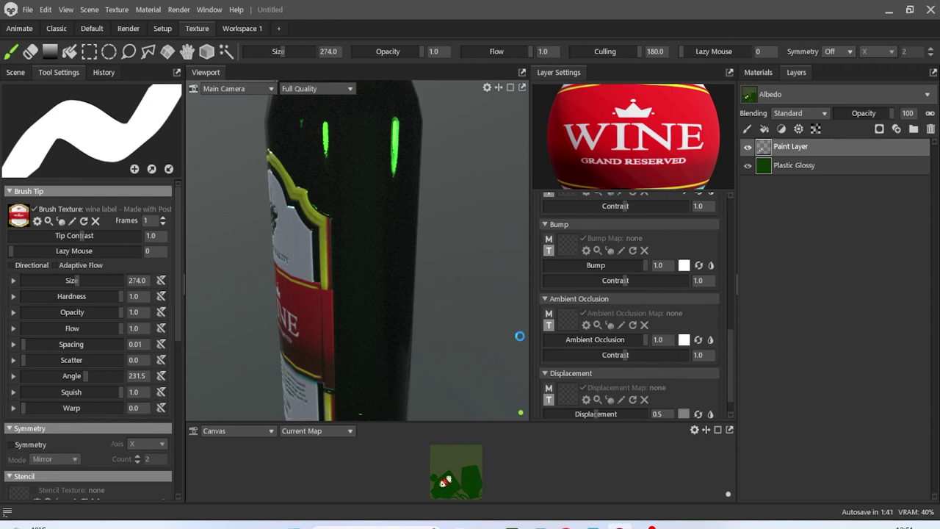
{"action": "key", "text": "ctrl+z"}
Set the bump contrast to 6.927, stamp the wine label on the bottle, and check it from several sides.
{"action": "scroll", "coordinate": [614, 339], "scroll_direction": "down", "scroll_amount": 10}
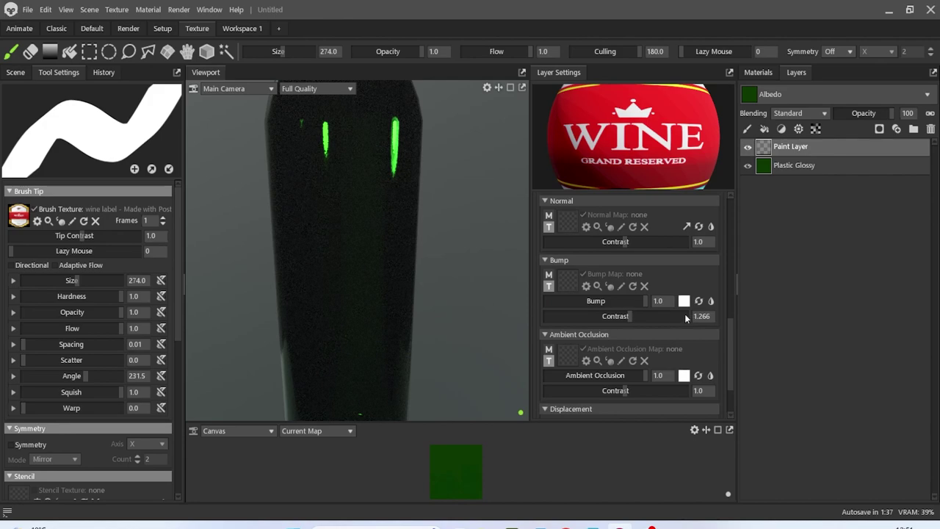
{"action": "scroll", "coordinate": [345, 276], "scroll_direction": "down", "scroll_amount": 5}
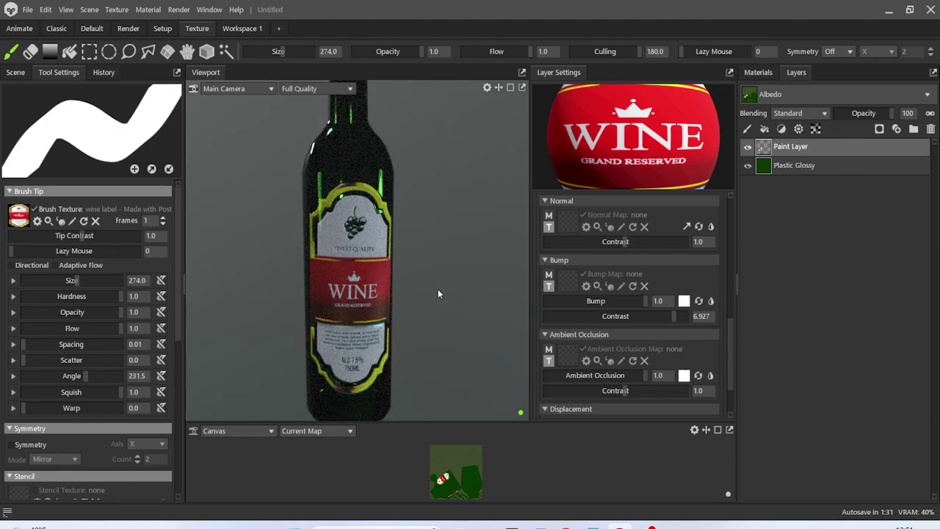
{"action": "mouse_move", "coordinate": [420, 293]}
{"action": "left_mouse_down", "text": "alt"}
{"action": "mouse_move", "coordinate": [367, 308]}
{"action": "mouse_move", "coordinate": [227, 314]}
{"action": "left_mouse_up", "text": "alt"}
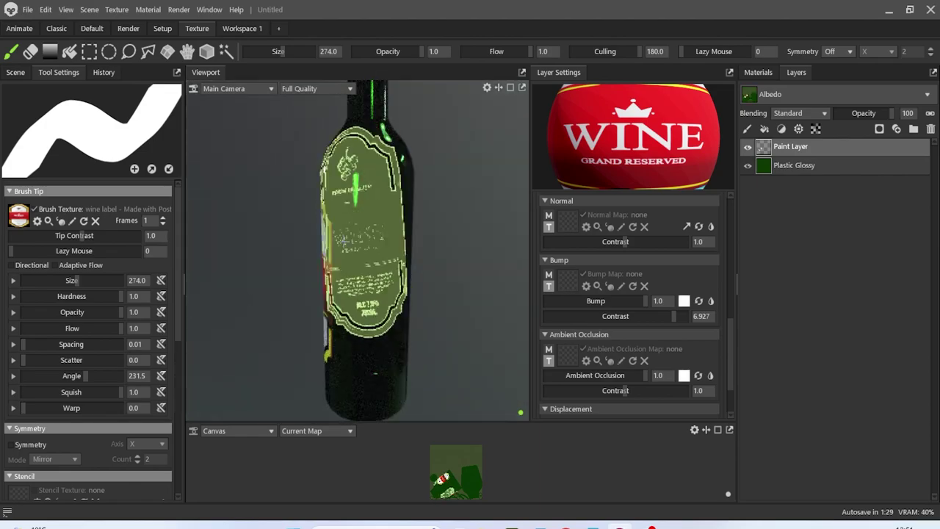
{"action": "left_click_drag", "start_coordinate": [313, 257], "coordinate": [532, 265]}
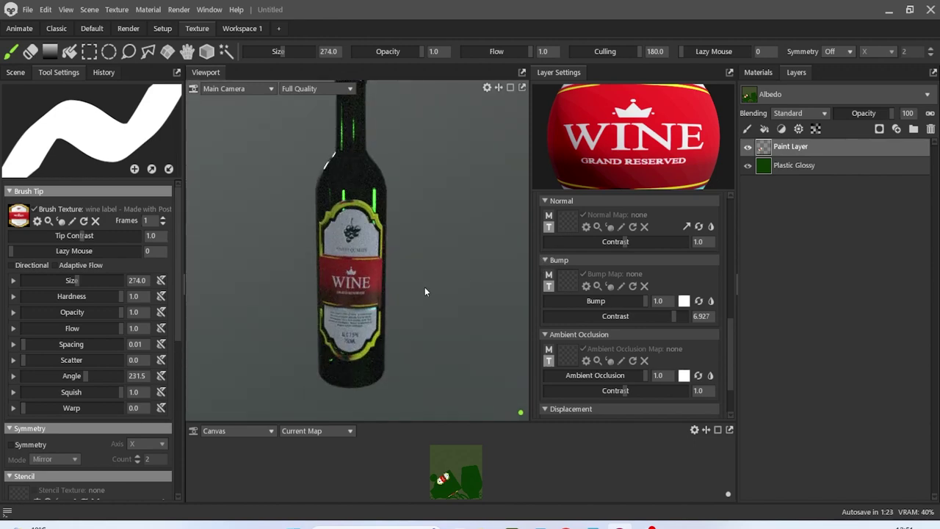
Undo the wine label stamp on the bottle and set the paint layer's bump contrast to 1.266.
{"action": "scroll", "coordinate": [388, 292], "scroll_direction": "up", "scroll_amount": 1}
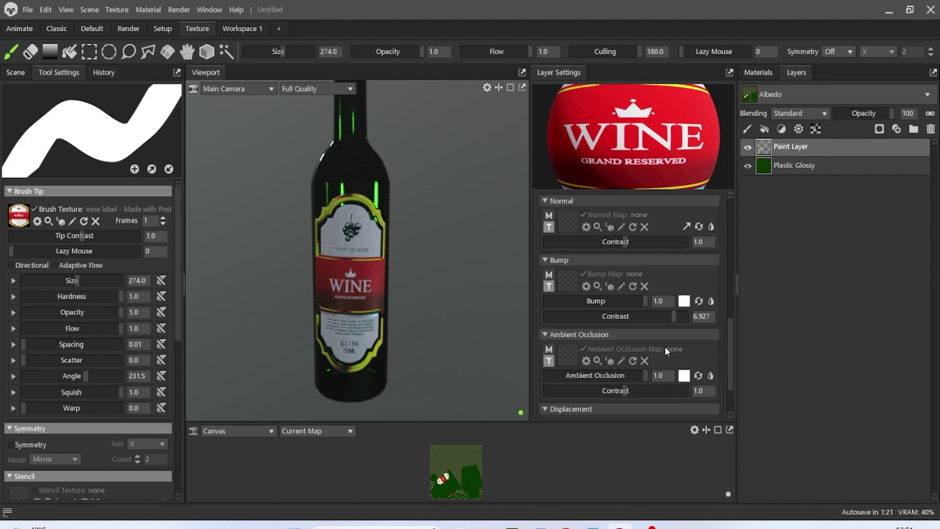
{"action": "key", "text": "ctrl+z"}
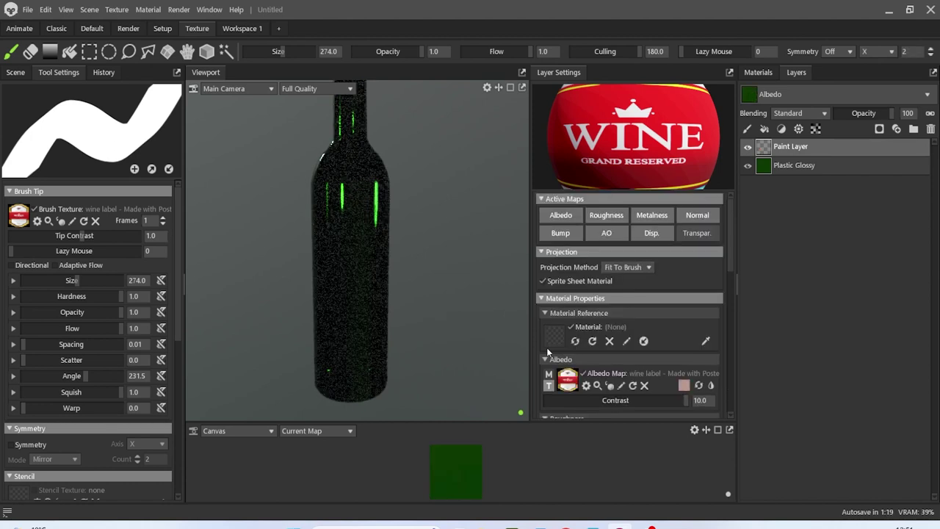
{"action": "scroll", "coordinate": [644, 350], "scroll_direction": "down", "scroll_amount": 2}
{"action": "scroll", "coordinate": [643, 352], "scroll_direction": "down", "scroll_amount": 2}
{"action": "scroll", "coordinate": [643, 352], "scroll_direction": "down", "scroll_amount": 2}
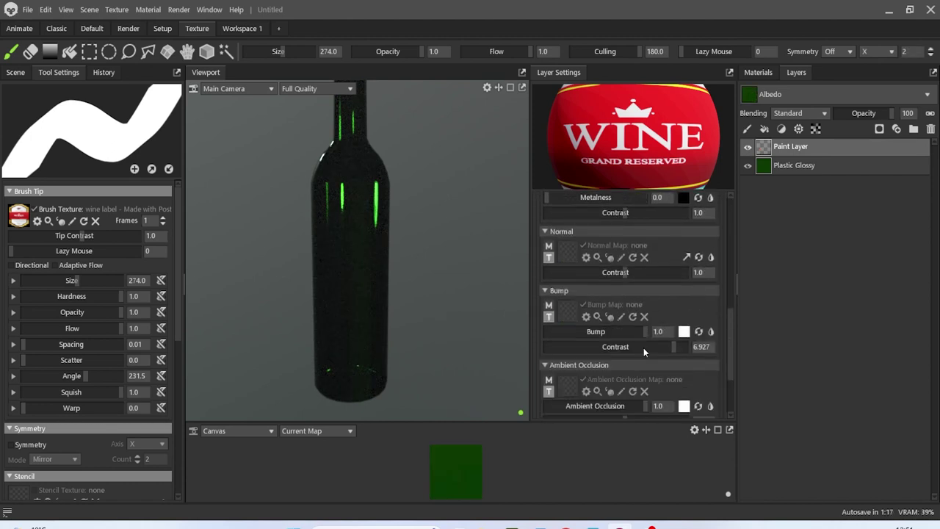
{"action": "left_click_drag", "start_coordinate": [651, 352], "coordinate": [630, 346]}
Try a label stamp and undo it, set the brush angle to 230.5, and stamp the wine label on the bottle's front.
{"action": "left_click", "coordinate": [353, 279]}
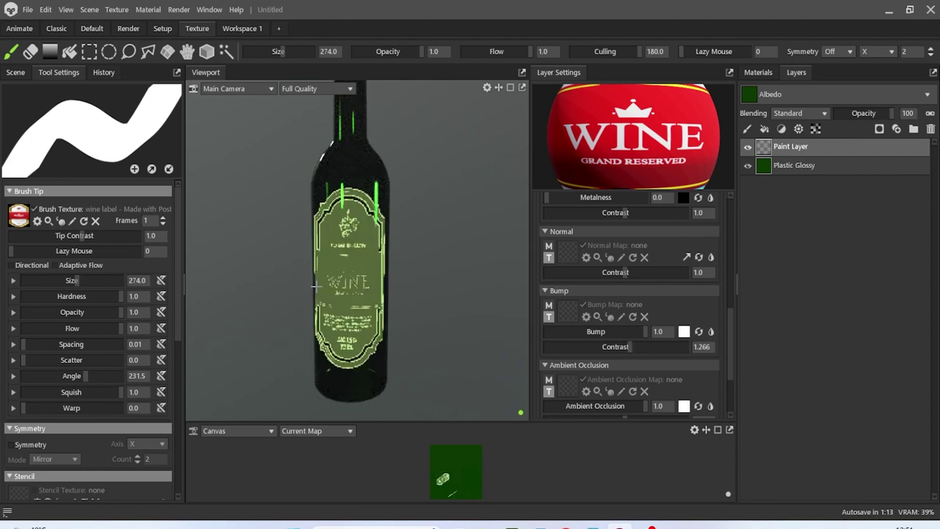
{"action": "key", "text": "ctrl+z"}
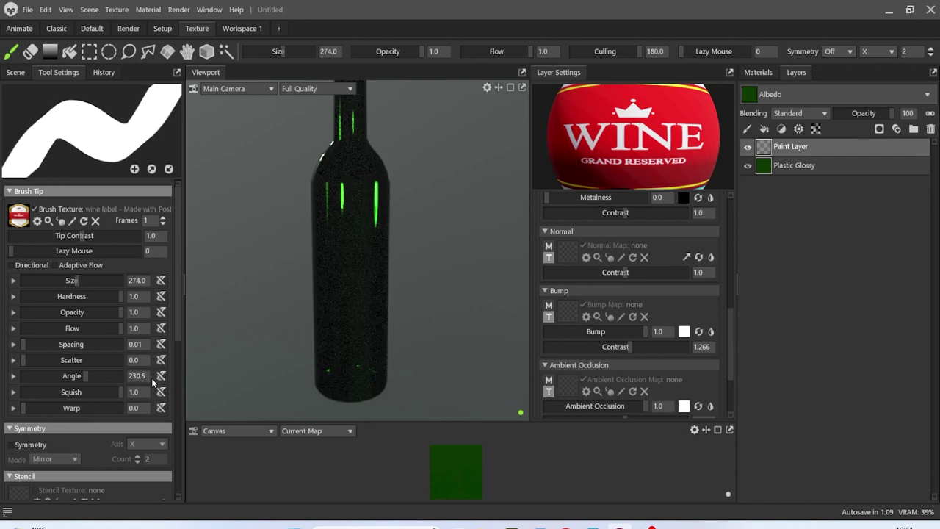
{"action": "left_click", "coordinate": [352, 285]}
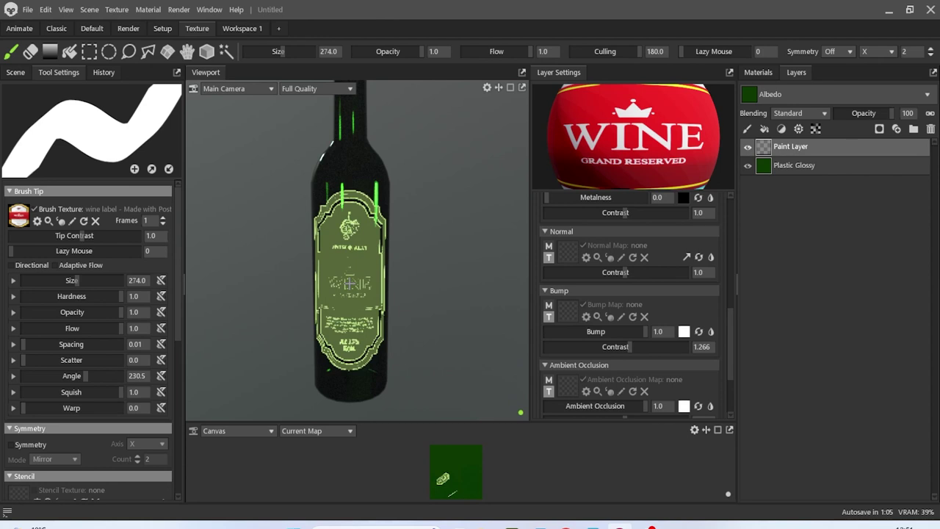
{"action": "left_click", "coordinate": [350, 283]}
{"action": "scroll", "coordinate": [444, 296], "scroll_direction": "down", "scroll_amount": 3}
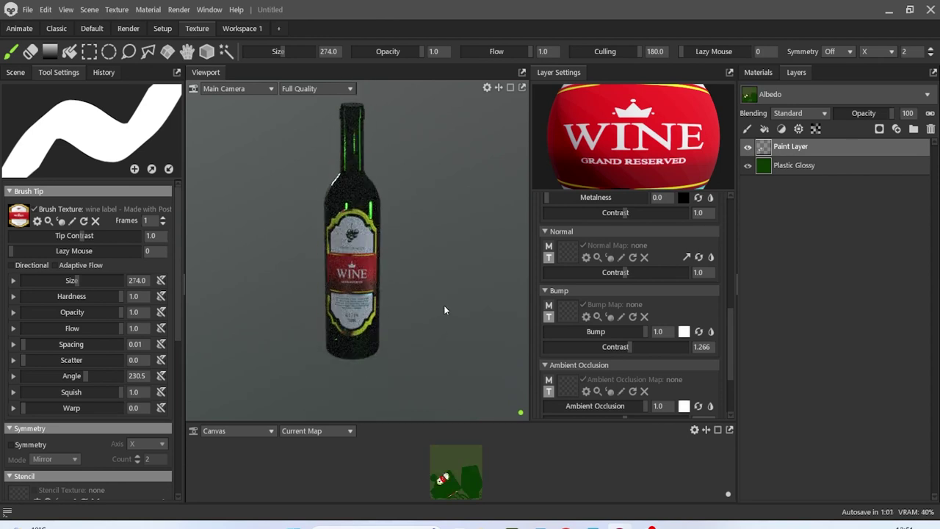
{"action": "key", "text": "super"}
{"action": "left_click", "coordinate": [388, 8]}
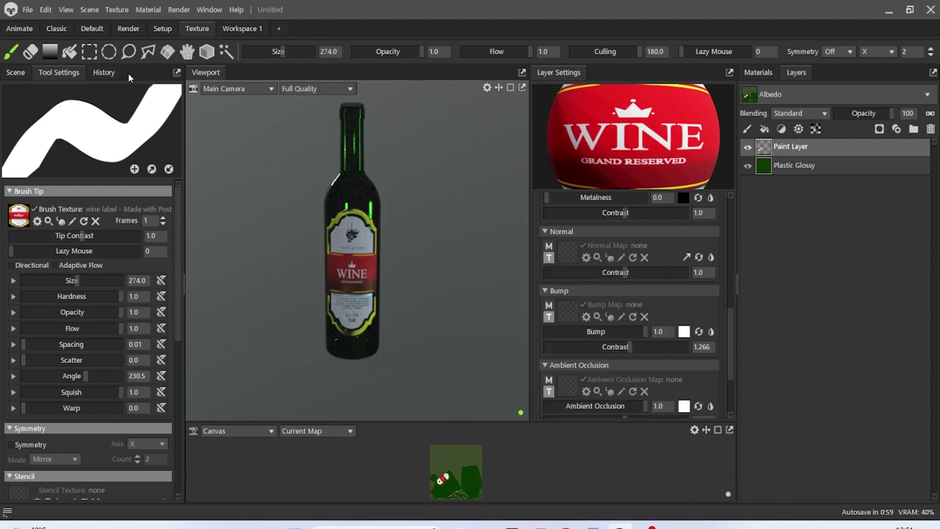
Enable ray tracing in the scene's render settings and turn the view to check the bottle.
{"action": "left_click", "coordinate": [16, 72]}
{"action": "left_click", "coordinate": [37, 112]}
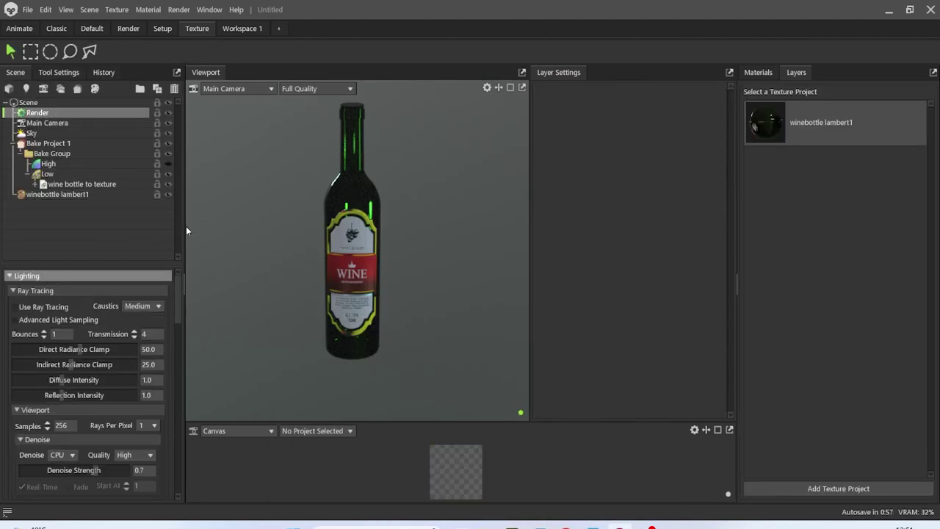
{"action": "left_click", "coordinate": [15, 307]}
{"action": "left_click_drag", "start_coordinate": [339, 320], "coordinate": [386, 357]}
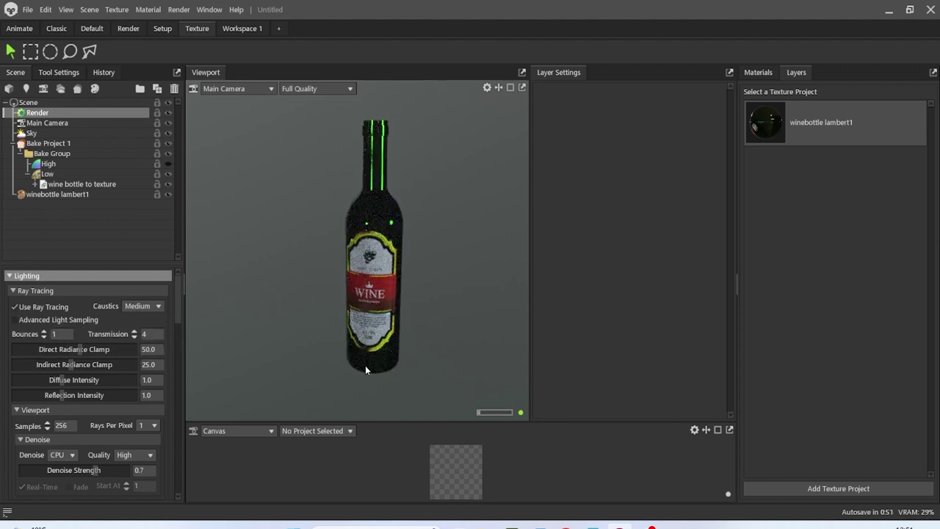
Find the Studio Three Point sky in the library and load it as the scene's sky lighting.
{"action": "left_click", "coordinate": [66, 135]}
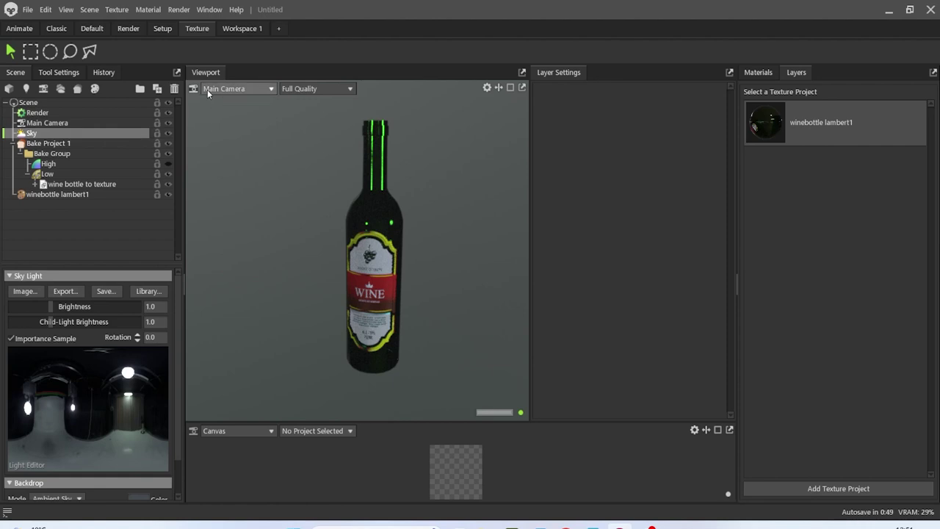
{"action": "left_click", "coordinate": [208, 10]}
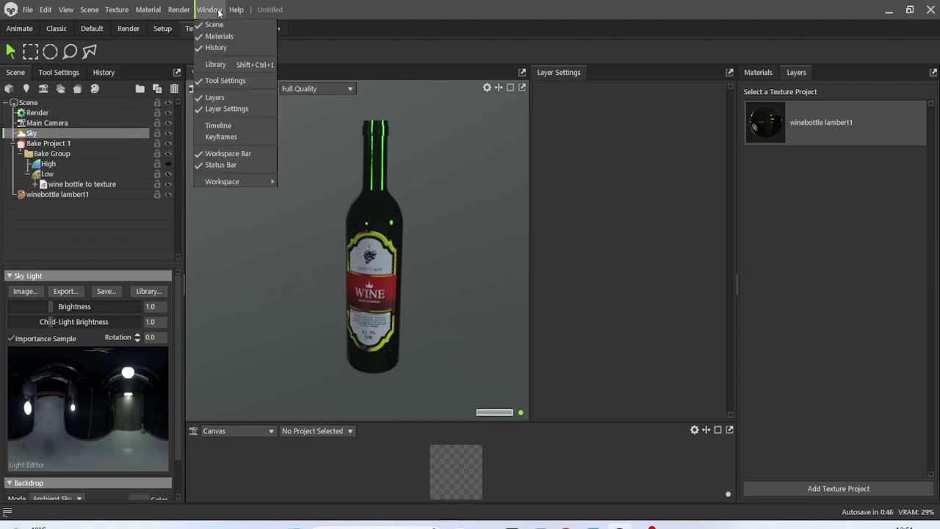
{"action": "left_click", "coordinate": [217, 64]}
{"action": "left_click", "coordinate": [439, 176]}
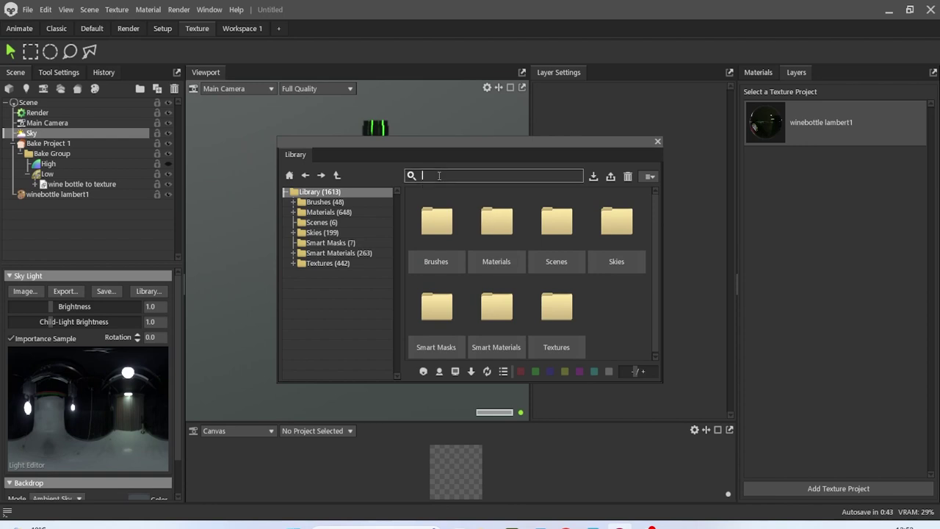
{"action": "type", "text": "thr"}
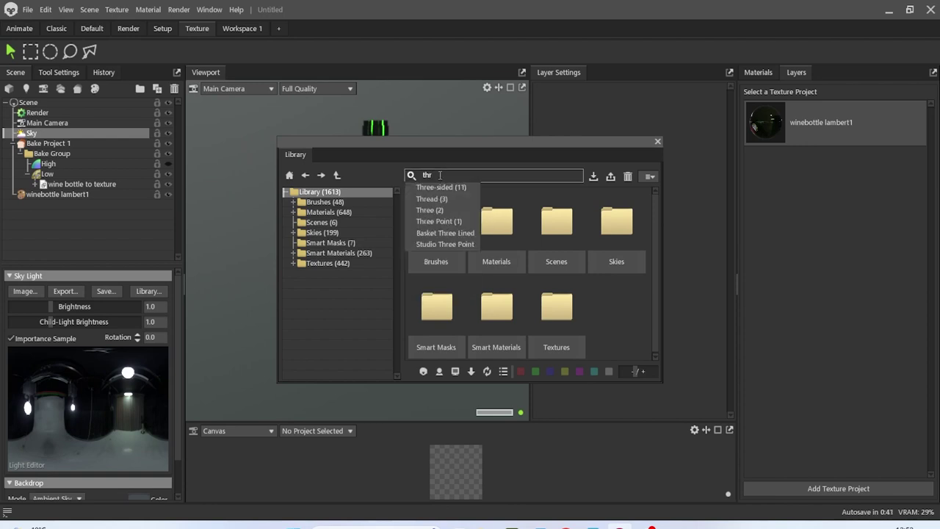
{"action": "left_click", "coordinate": [453, 219]}
{"action": "double_click", "coordinate": [450, 233]}
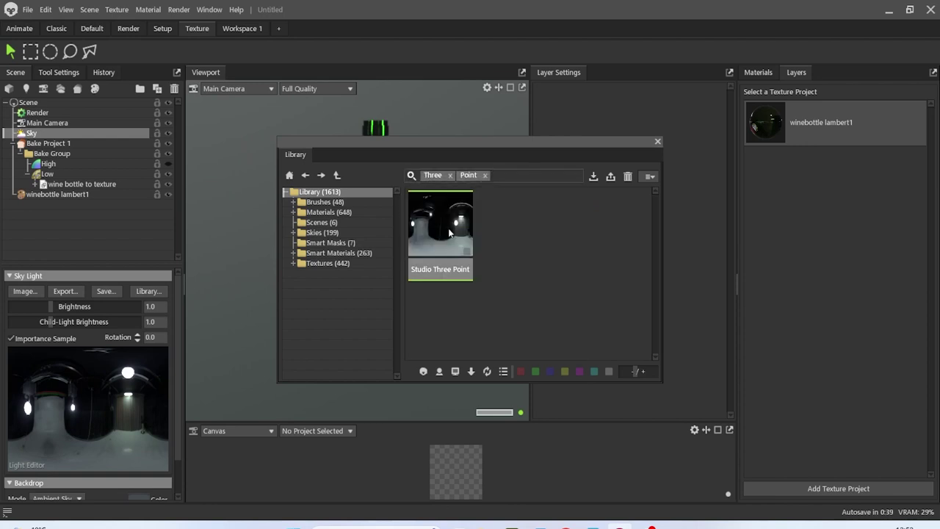
{"action": "left_click", "coordinate": [658, 141]}
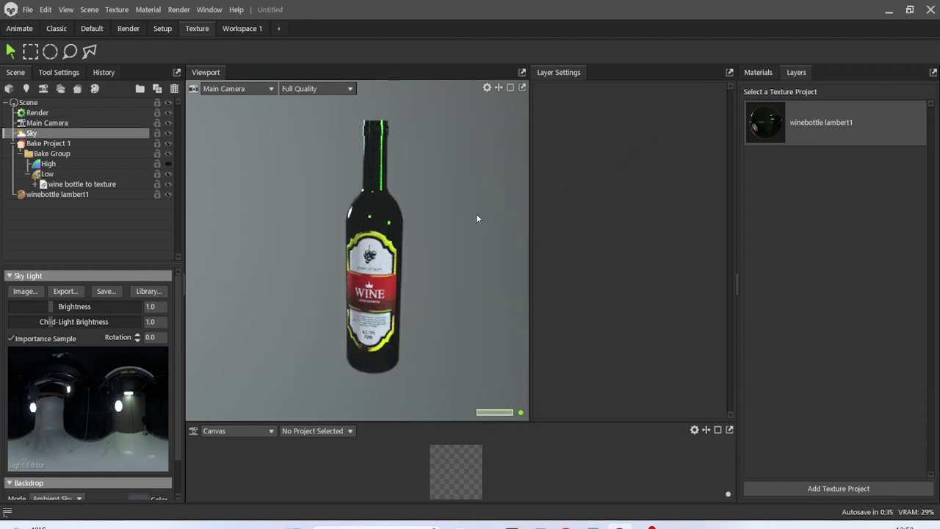
Set the sky's backdrop brightness to 3.505, its light brightness to 0.239 and its child-light brightness to 10.36.
{"action": "scroll", "coordinate": [62, 414], "scroll_direction": "down", "scroll_amount": 2}
{"action": "mouse_move", "coordinate": [65, 474]}
{"action": "left_mouse_down"}
{"action": "mouse_move", "coordinate": [11, 473]}
{"action": "mouse_move", "coordinate": [80, 473]}
{"action": "mouse_move", "coordinate": [66, 485]}
{"action": "left_mouse_up"}
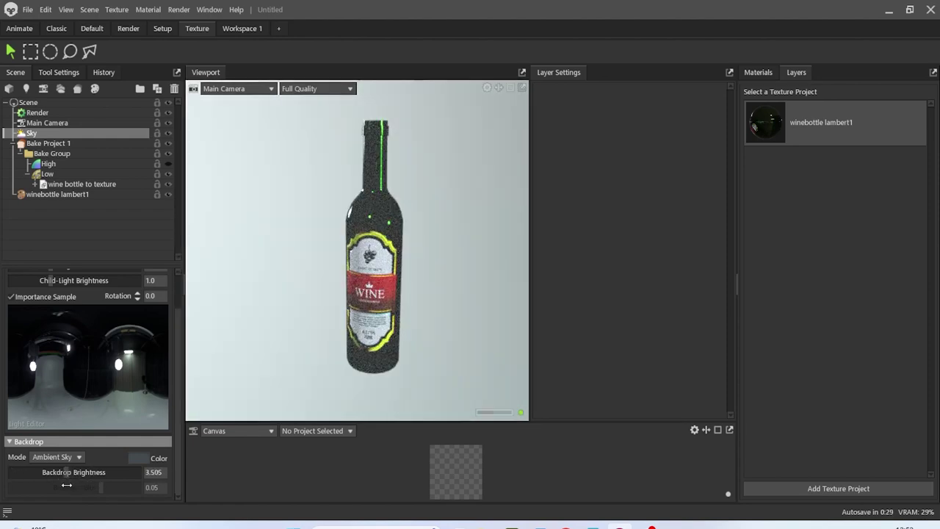
{"action": "scroll", "coordinate": [81, 411], "scroll_direction": "up", "scroll_amount": 2}
{"action": "left_click_drag", "start_coordinate": [62, 303], "coordinate": [13, 323]}
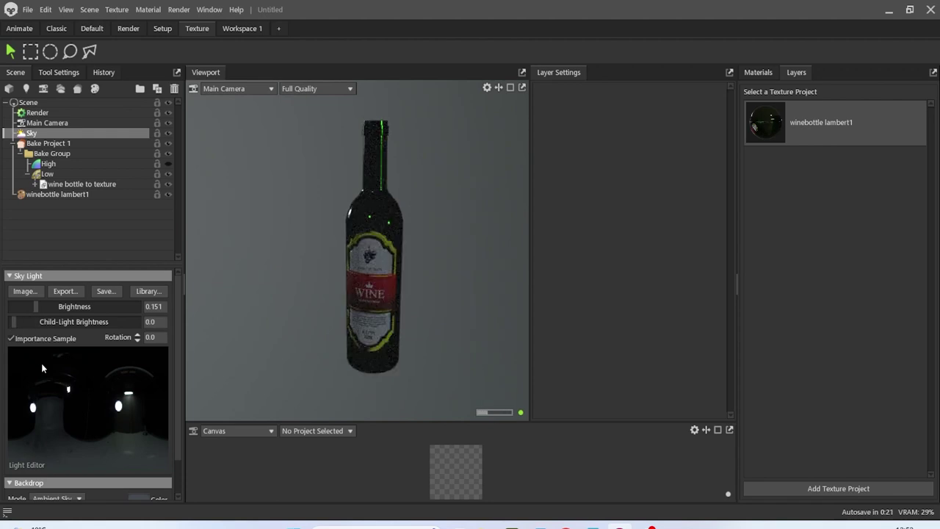
{"action": "left_click_drag", "start_coordinate": [44, 320], "coordinate": [207, 307]}
{"action": "left_click", "coordinate": [83, 321]}
{"action": "left_click", "coordinate": [38, 307]}
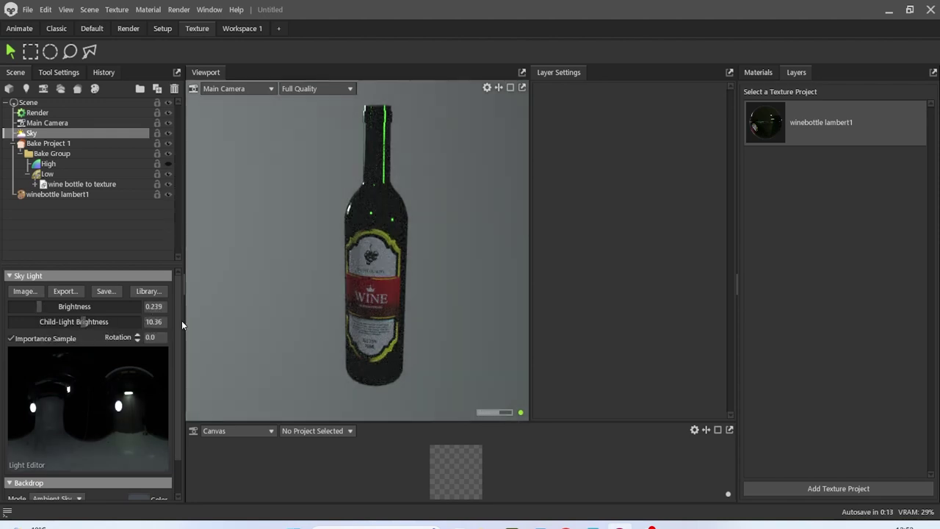
Raise the sky's backdrop brightness to 9.023.
{"action": "scroll", "coordinate": [61, 463], "scroll_direction": "down", "scroll_amount": 1}
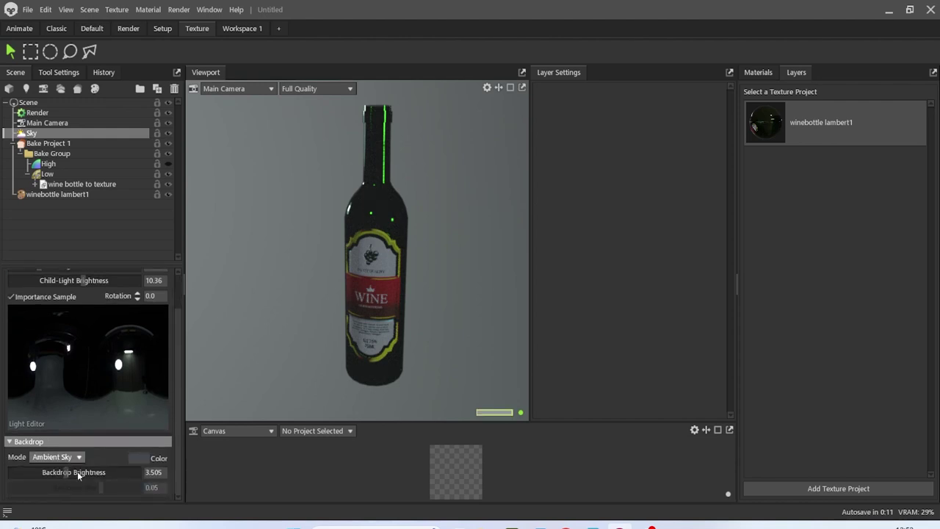
{"action": "left_click_drag", "start_coordinate": [79, 474], "coordinate": [85, 472]}
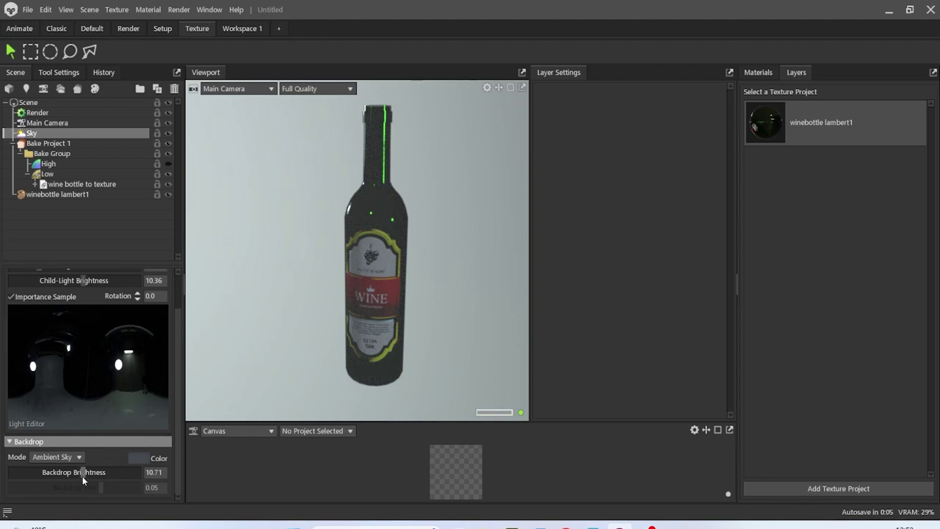
{"action": "left_click_drag", "start_coordinate": [82, 476], "coordinate": [78, 474]}
Try the Sky, Blurred Sky and Color backdrop modes, and return the backdrop to Ambient Sky.
{"action": "left_click", "coordinate": [81, 458]}
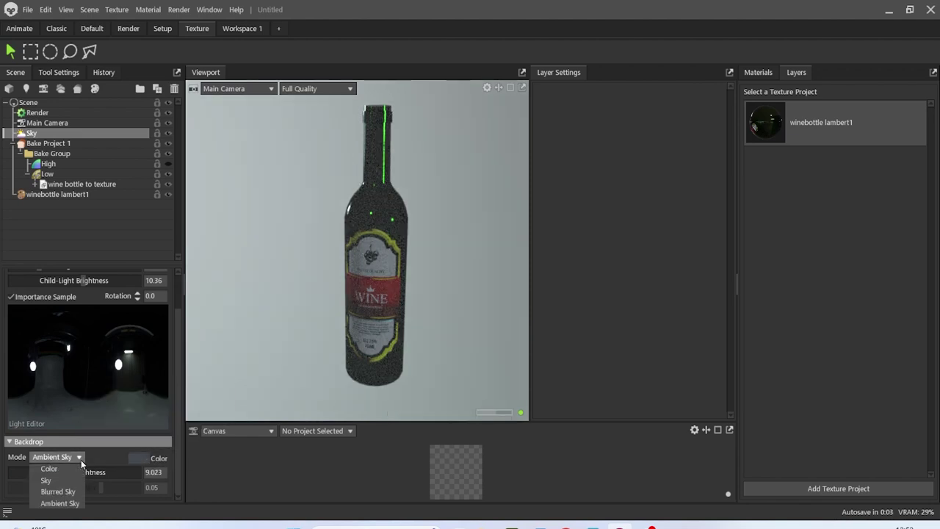
{"action": "left_click", "coordinate": [74, 478]}
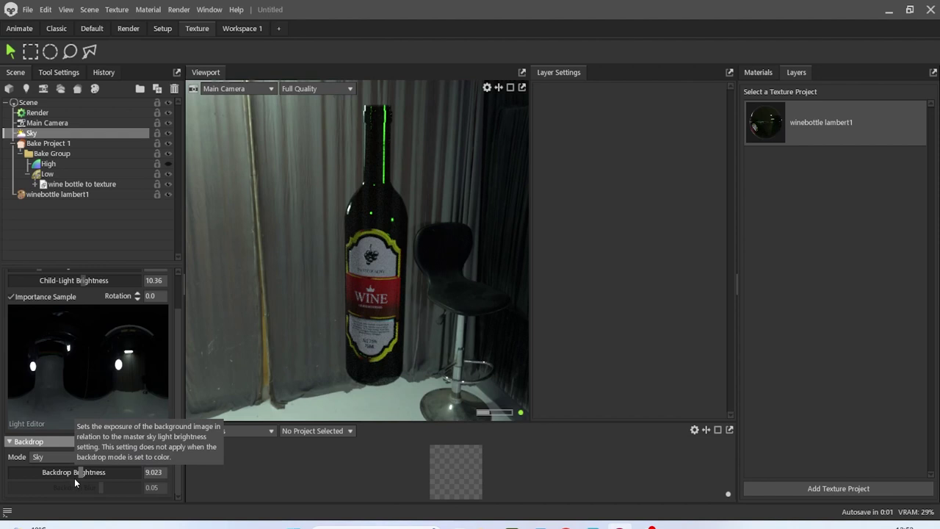
{"action": "left_click", "coordinate": [73, 456]}
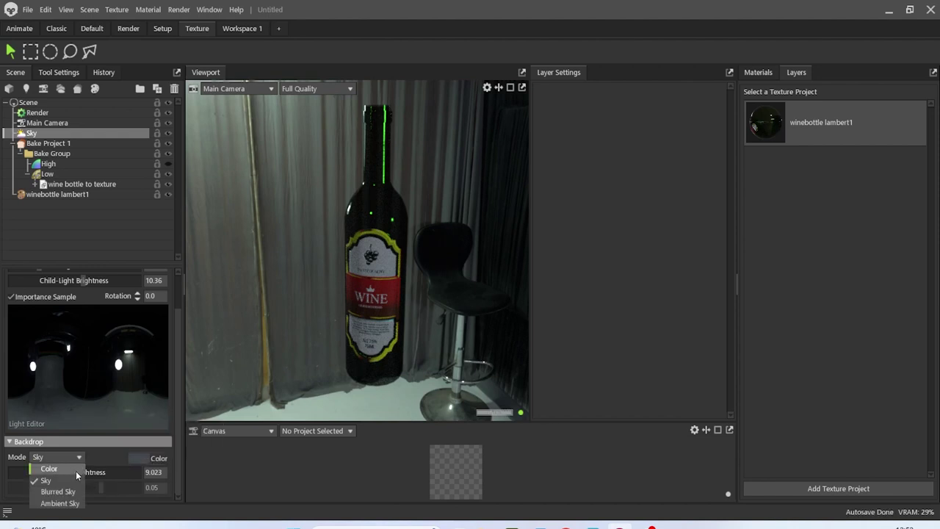
{"action": "left_click", "coordinate": [64, 491]}
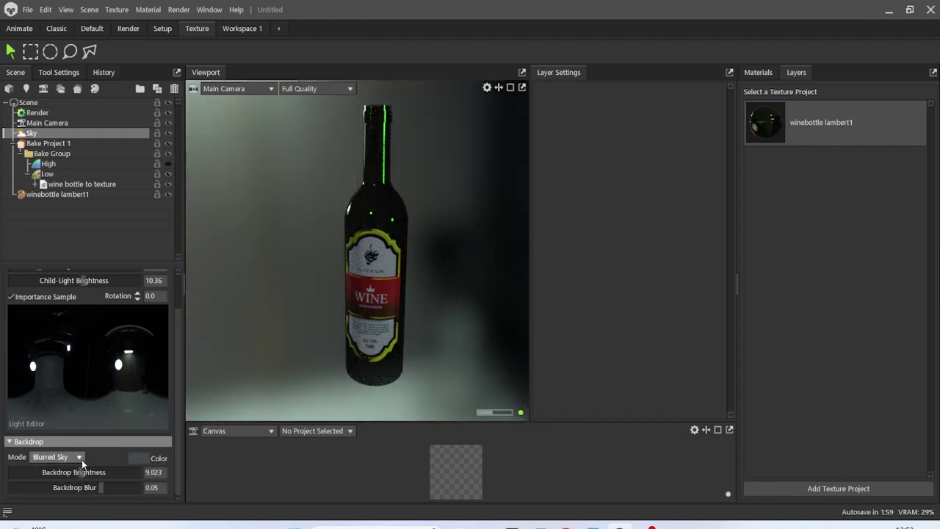
{"action": "left_click", "coordinate": [82, 460]}
{"action": "left_click", "coordinate": [81, 506]}
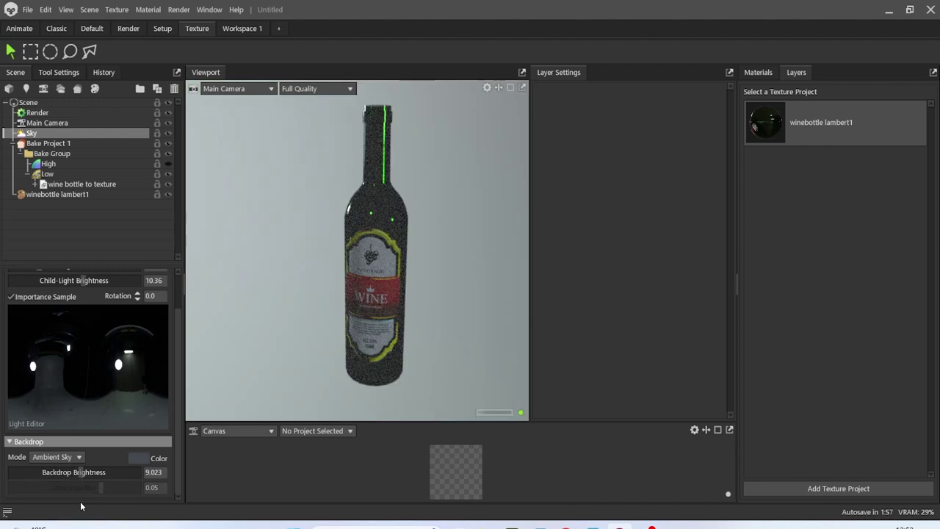
{"action": "left_click", "coordinate": [75, 457]}
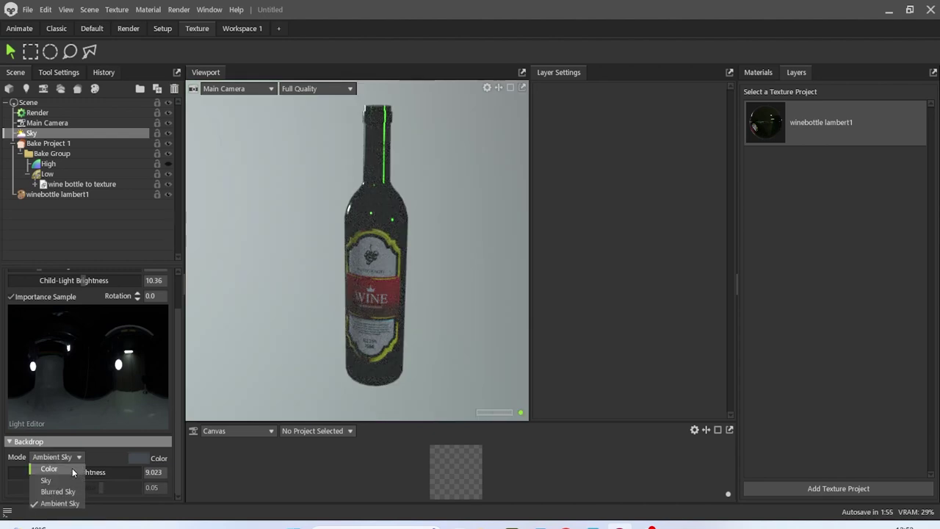
{"action": "left_click", "coordinate": [72, 468]}
{"action": "left_click", "coordinate": [74, 458]}
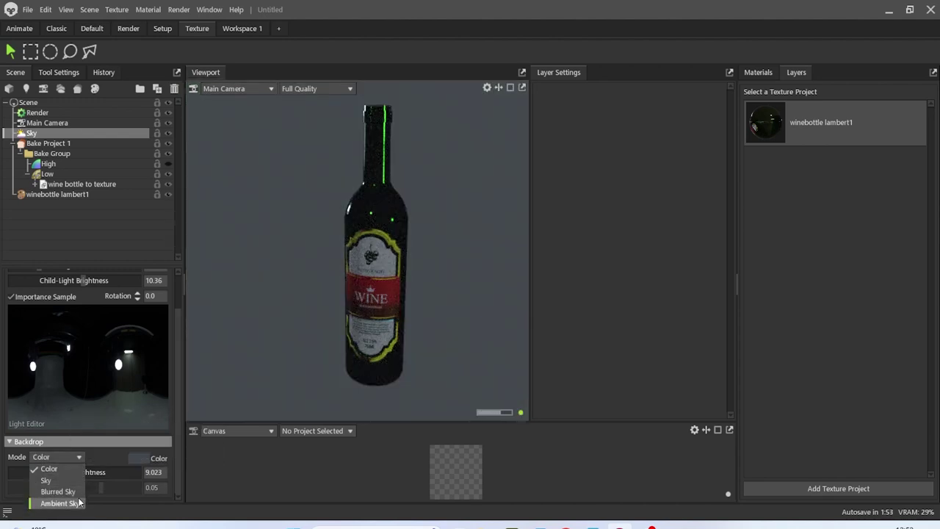
{"action": "left_click", "coordinate": [73, 505]}
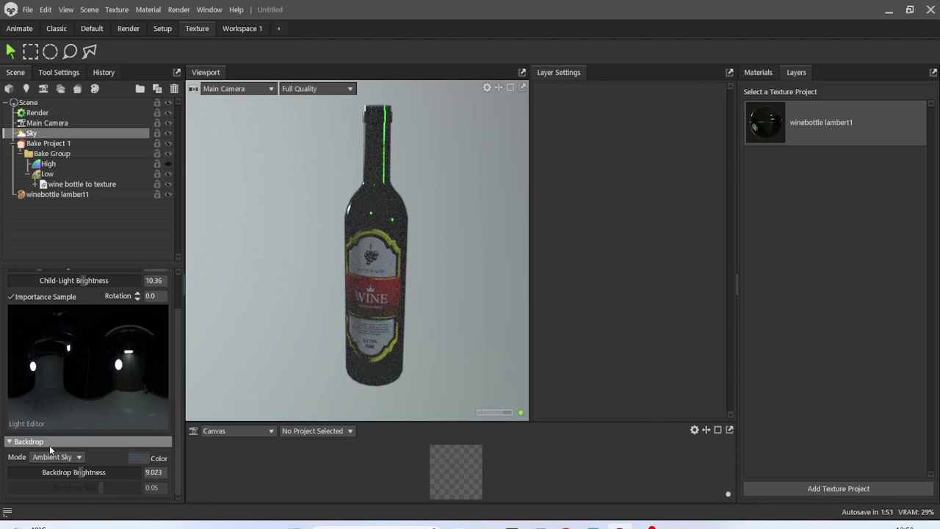
Lower the sky's backdrop brightness to 0.789 and inspect the bottle up close.
{"action": "left_click_drag", "start_coordinate": [81, 472], "coordinate": [50, 482]}
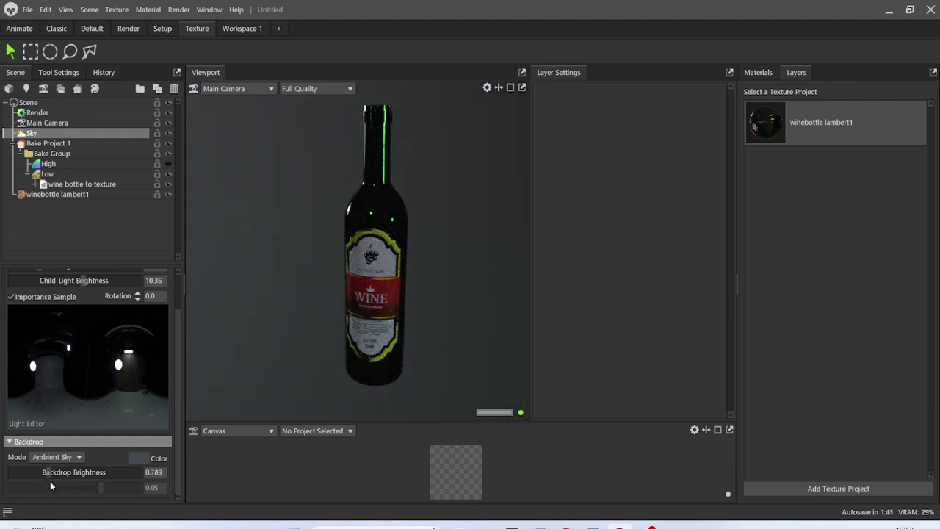
{"action": "scroll", "coordinate": [368, 313], "scroll_direction": "down", "scroll_amount": 2}
{"action": "scroll", "coordinate": [367, 313], "scroll_direction": "up", "scroll_amount": 4}
{"action": "mouse_move", "coordinate": [368, 313]}
{"action": "left_mouse_down"}
{"action": "mouse_move", "coordinate": [387, 235]}
{"action": "mouse_move", "coordinate": [380, 108]}
{"action": "mouse_move", "coordinate": [358, 303]}
{"action": "mouse_move", "coordinate": [449, 348]}
{"action": "mouse_move", "coordinate": [341, 363]}
{"action": "mouse_move", "coordinate": [357, 304]}
{"action": "left_mouse_up"}
{"action": "scroll", "coordinate": [357, 304], "scroll_direction": "down", "scroll_amount": 3}
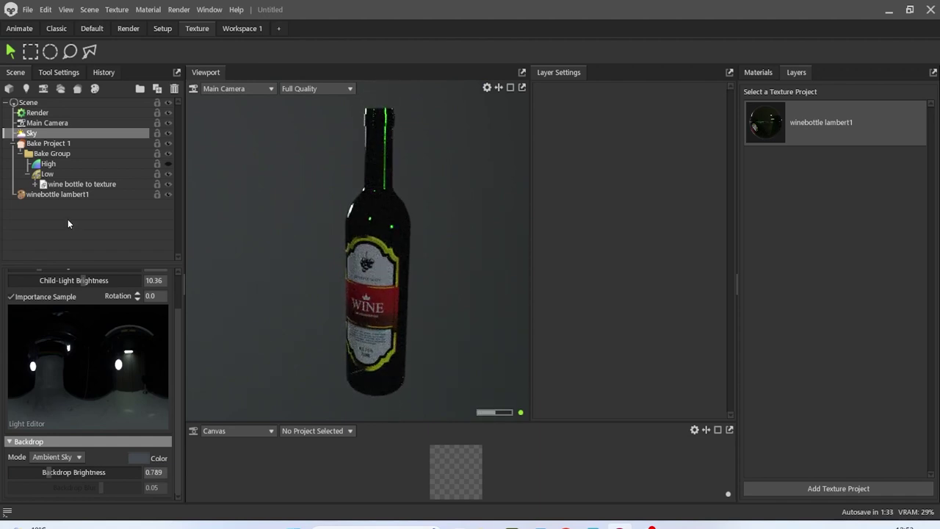
Set the sky light's brightness to 1.014 and check the bottle's lighting from different angles.
{"action": "scroll", "coordinate": [88, 319], "scroll_direction": "up", "scroll_amount": 2}
{"action": "left_click_drag", "start_coordinate": [36, 306], "coordinate": [52, 307]}
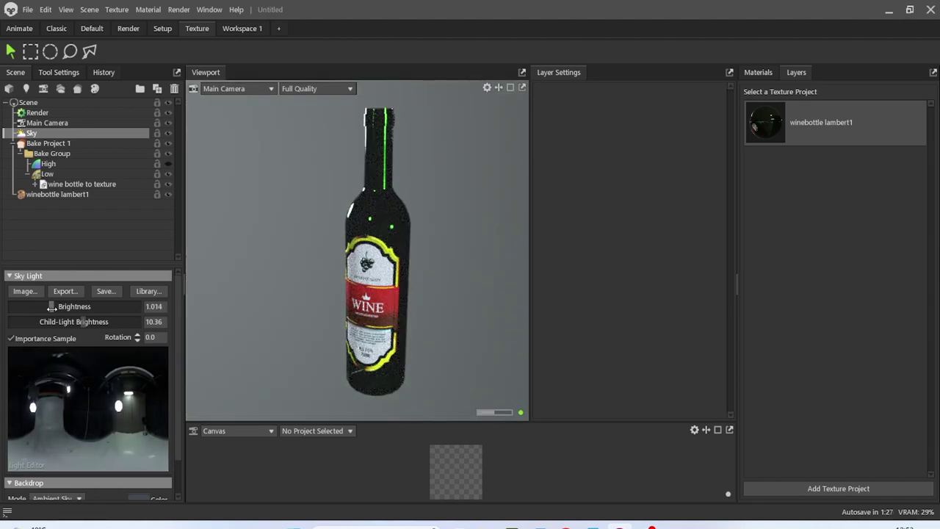
{"action": "left_click_drag", "start_coordinate": [234, 321], "coordinate": [250, 333]}
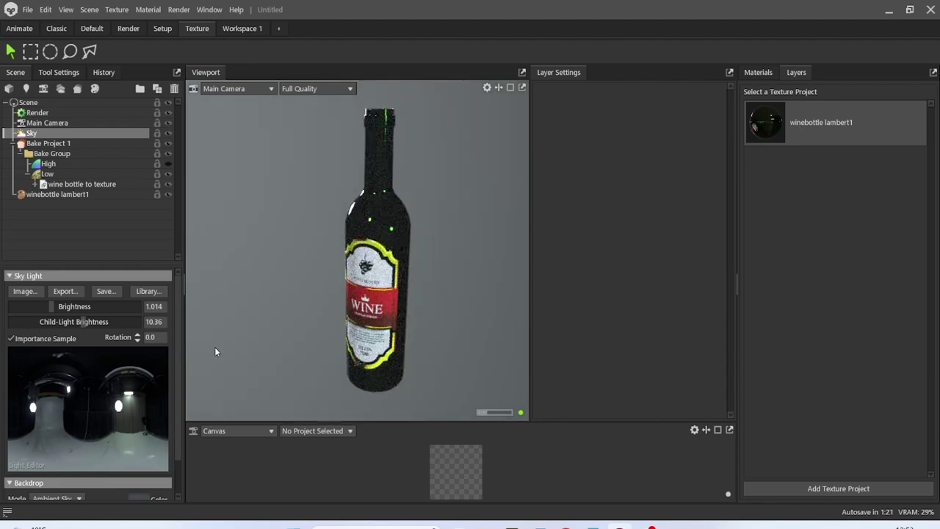
{"action": "left_click_drag", "start_coordinate": [216, 347], "coordinate": [218, 337]}
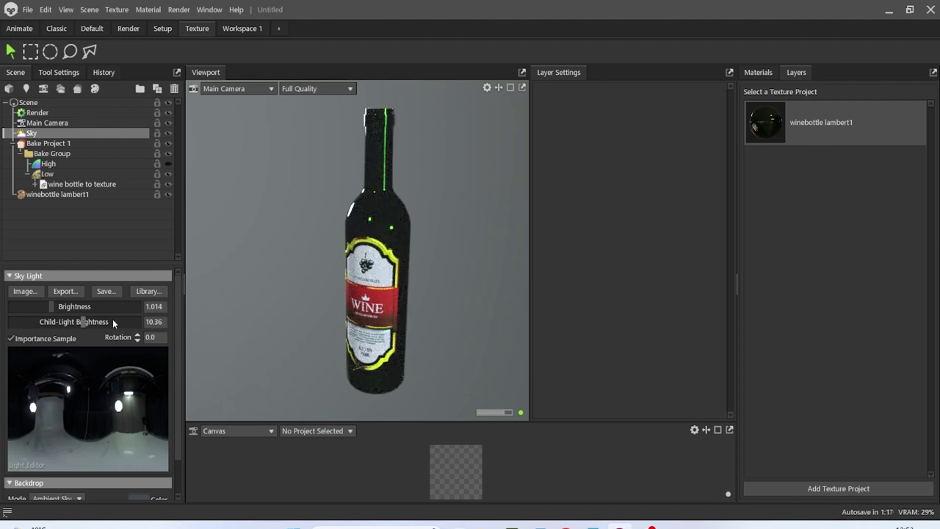
{"action": "left_click_drag", "start_coordinate": [343, 295], "coordinate": [406, 262]}
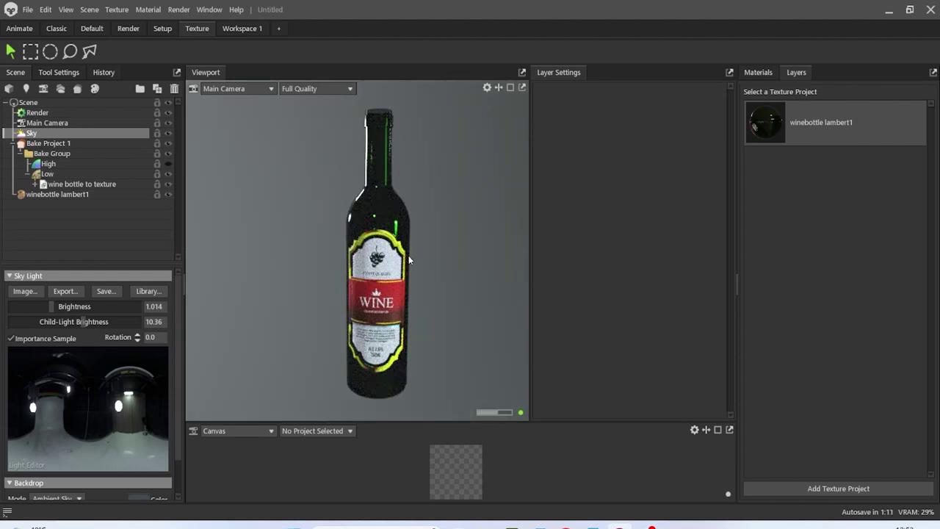
Add a fill layer above the Paint Layer in the winebottle lambert1 texture project and give it a black color mask.
{"action": "left_click_drag", "start_coordinate": [408, 255], "coordinate": [410, 255]}
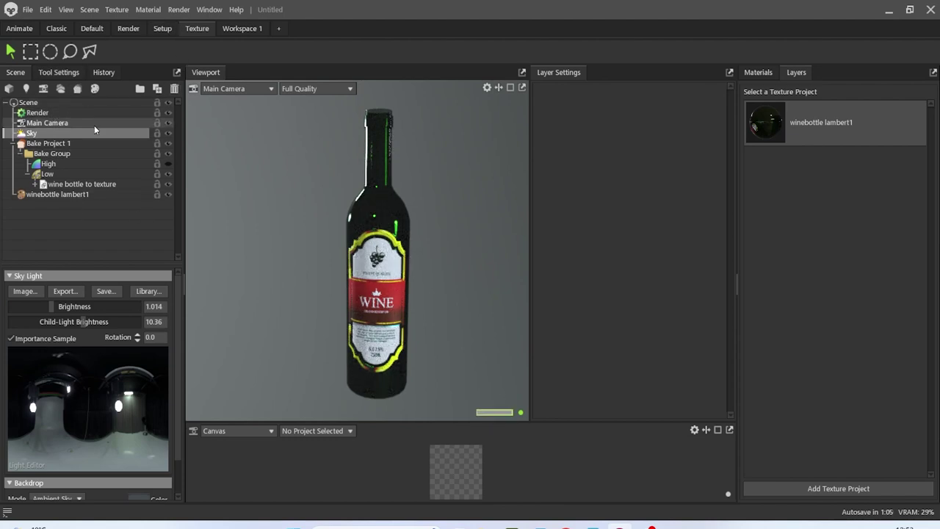
{"action": "left_click", "coordinate": [81, 195]}
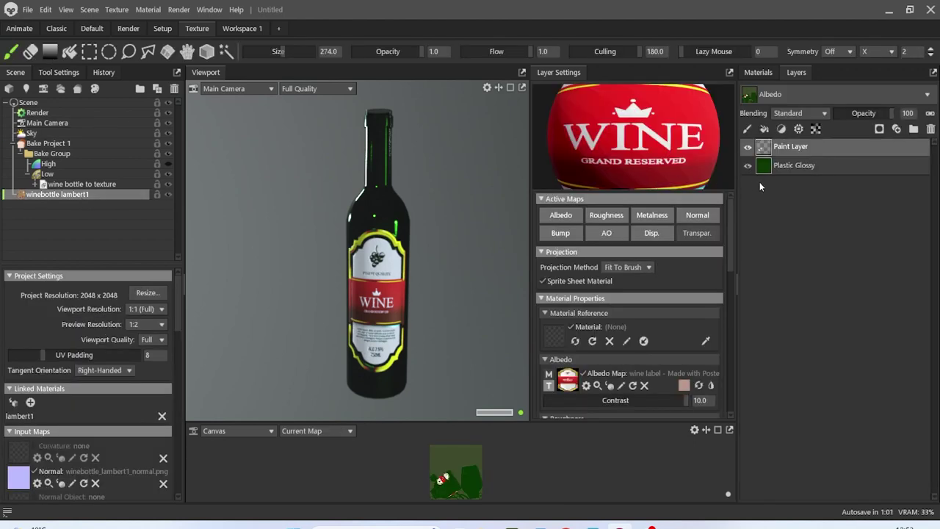
{"action": "left_click", "coordinate": [765, 130]}
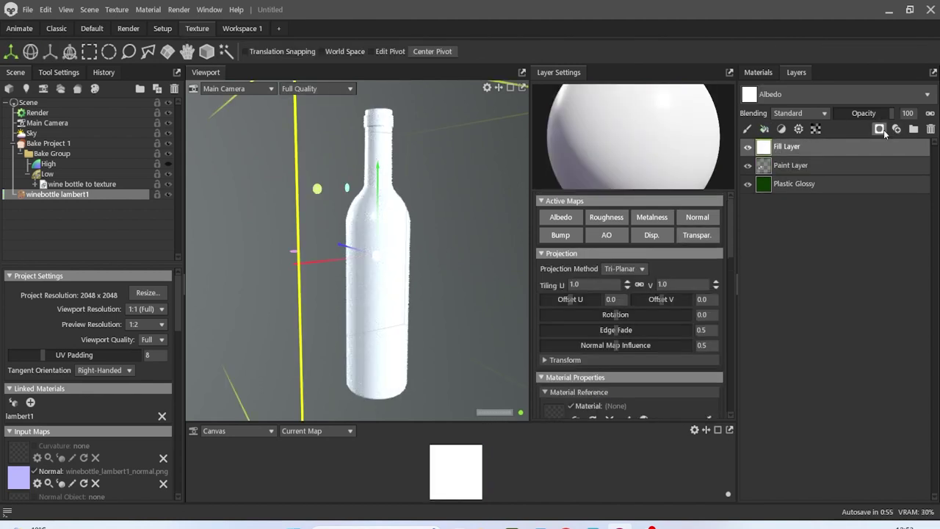
{"action": "left_click", "coordinate": [880, 129]}
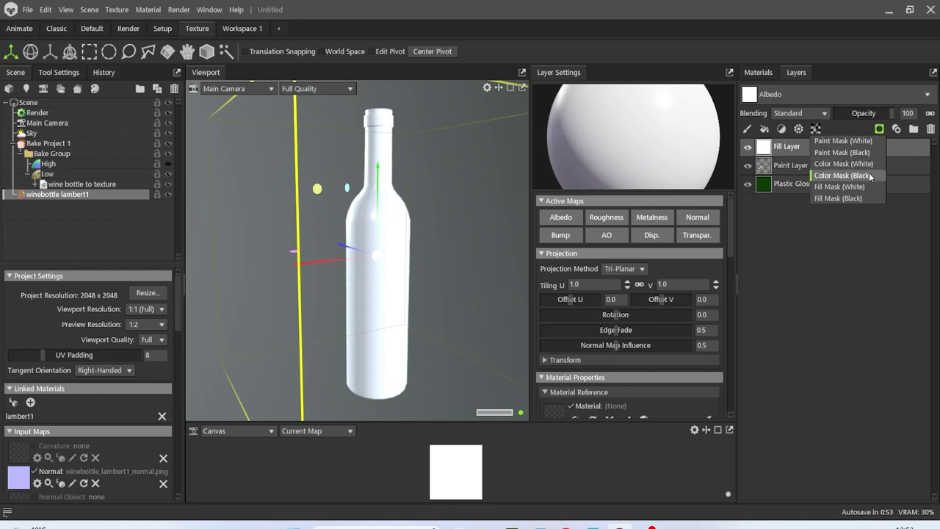
{"action": "left_click", "coordinate": [869, 174]}
Find the Fingerprint textures in the library and apply Fingerprint Light to the Fill Layer's mask.
{"action": "left_click", "coordinate": [206, 10]}
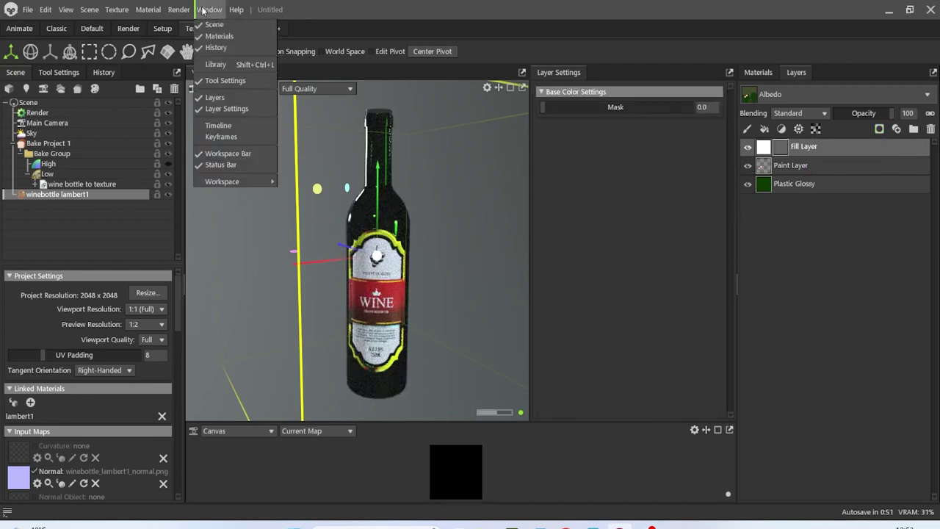
{"action": "left_click", "coordinate": [234, 63]}
{"action": "left_click", "coordinate": [440, 179]}
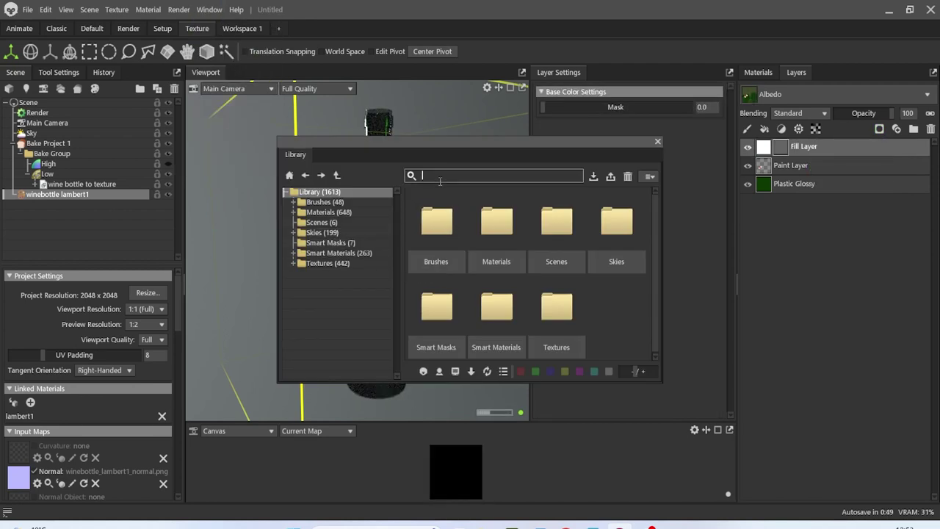
{"action": "type", "text": "fing"}
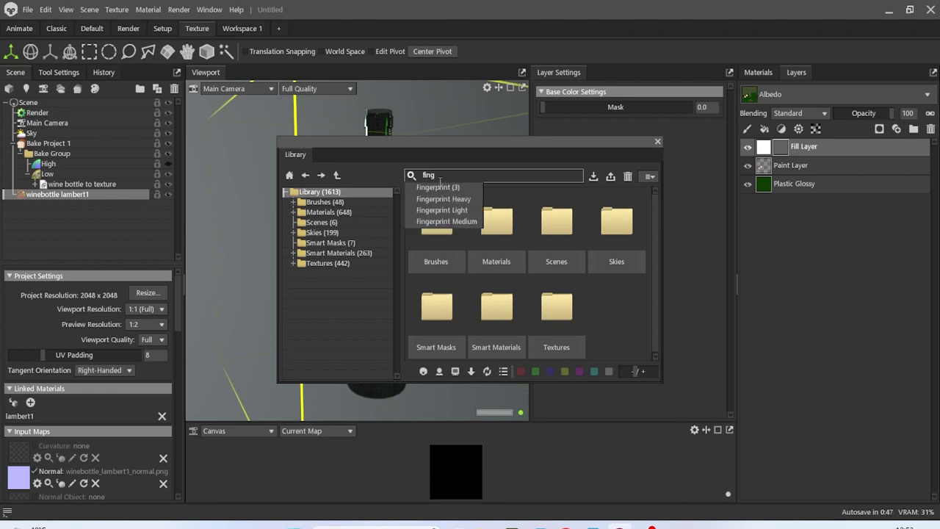
{"action": "left_click", "coordinate": [437, 188]}
{"action": "left_click_drag", "start_coordinate": [495, 227], "coordinate": [778, 151]}
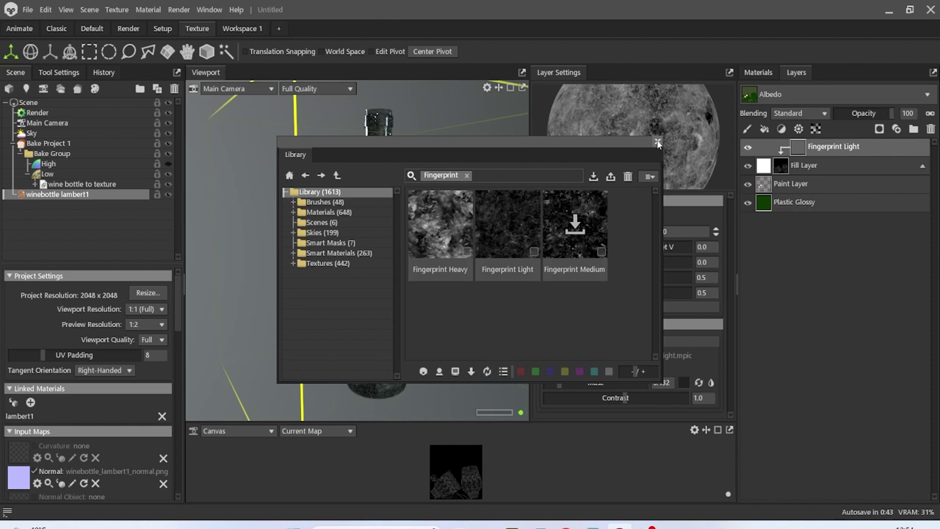
{"action": "left_click", "coordinate": [657, 141]}
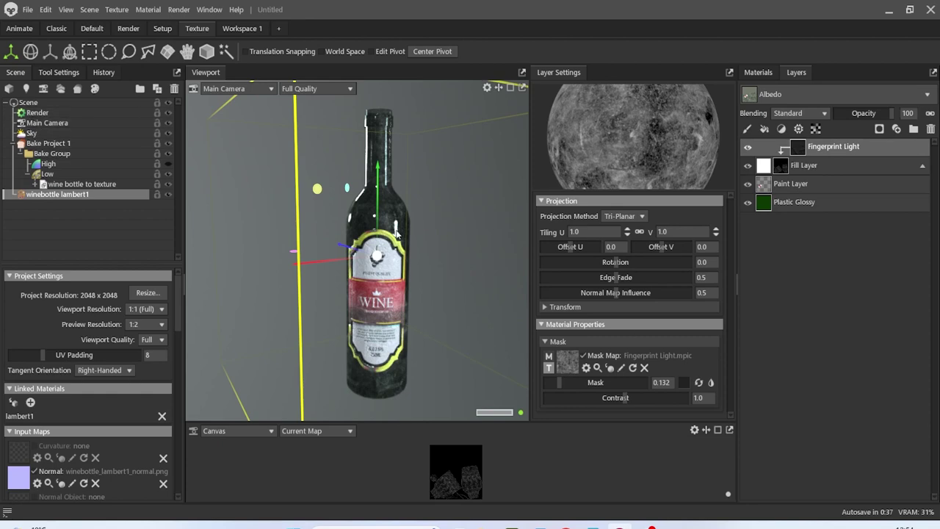
Reduce the Fingerprint Light mask value to 0.049 and check the bottle with the projection gizmo hidden.
{"action": "left_click_drag", "start_coordinate": [558, 382], "coordinate": [554, 389]}
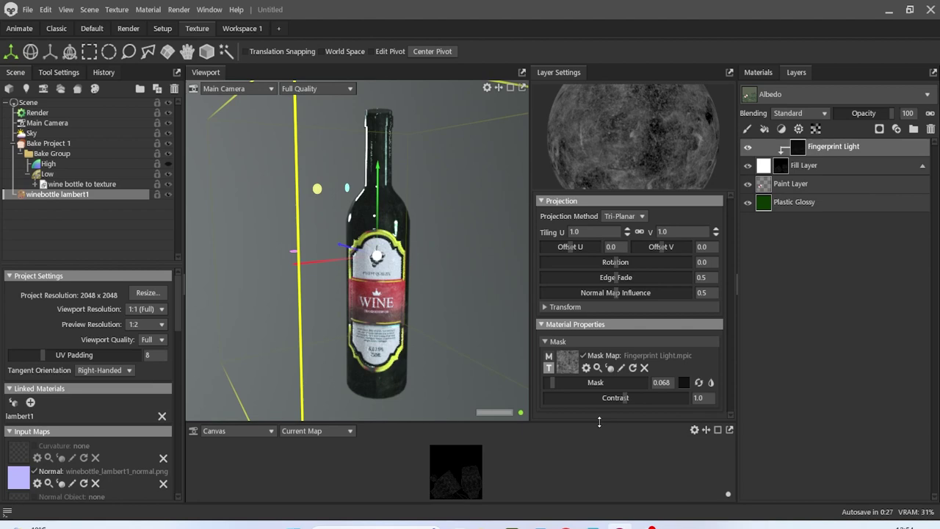
{"action": "left_click_drag", "start_coordinate": [554, 383], "coordinate": [552, 384]}
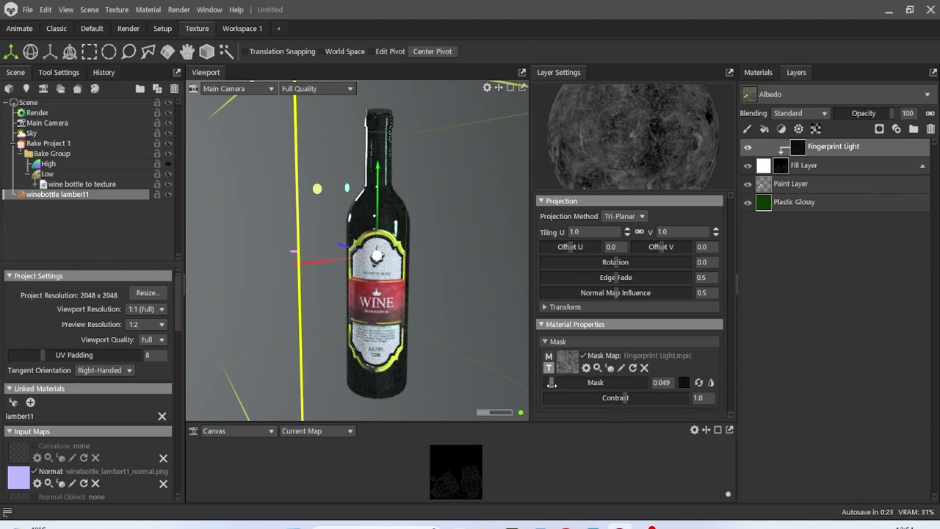
{"action": "left_click", "coordinate": [51, 113]}
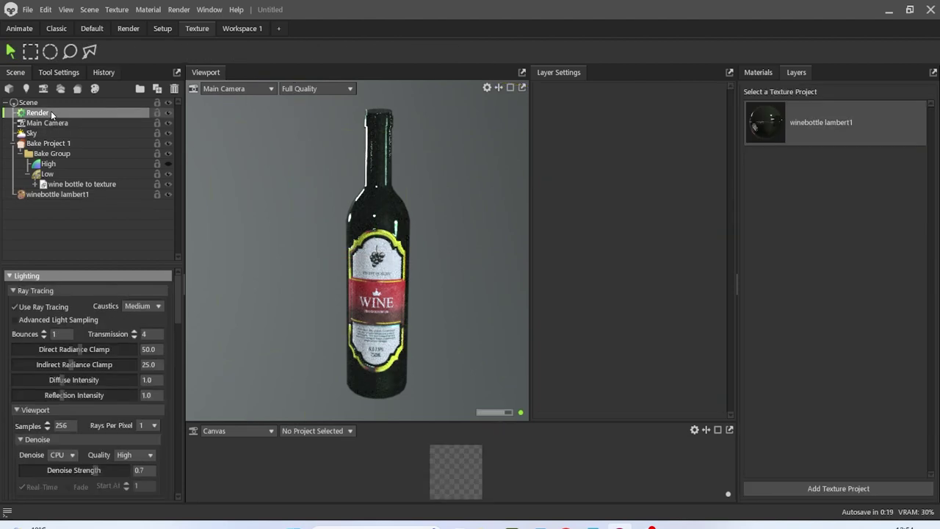
Add a black color mask to the Paint Layer that holds the wine label.
{"action": "left_click", "coordinate": [58, 194]}
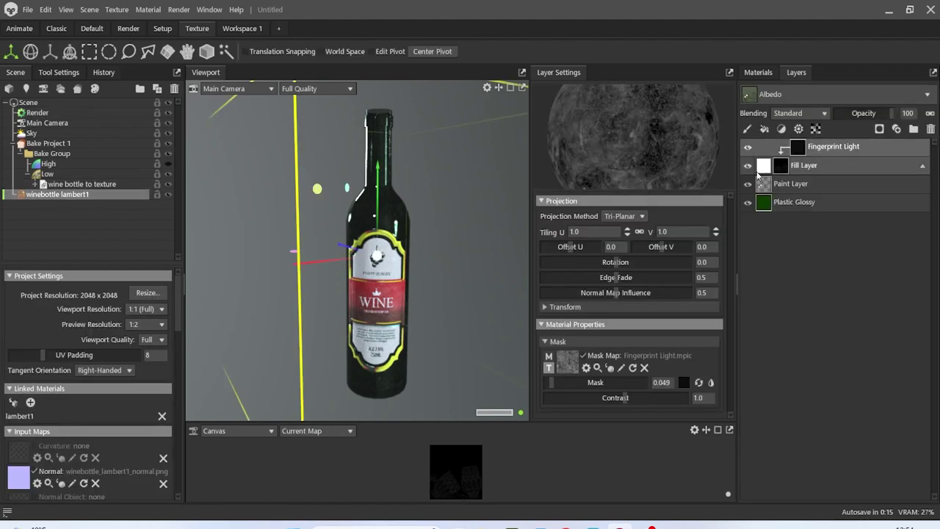
{"action": "left_click", "coordinate": [804, 185]}
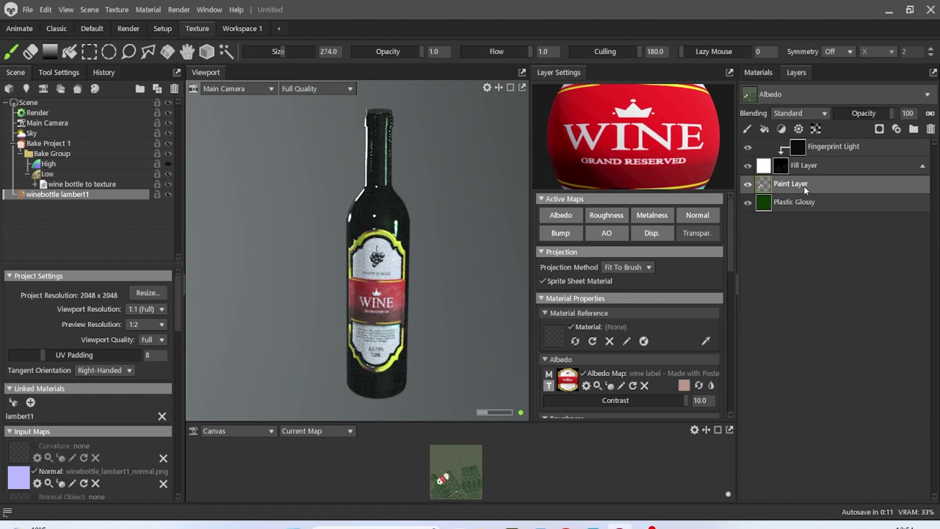
{"action": "left_click", "coordinate": [879, 129]}
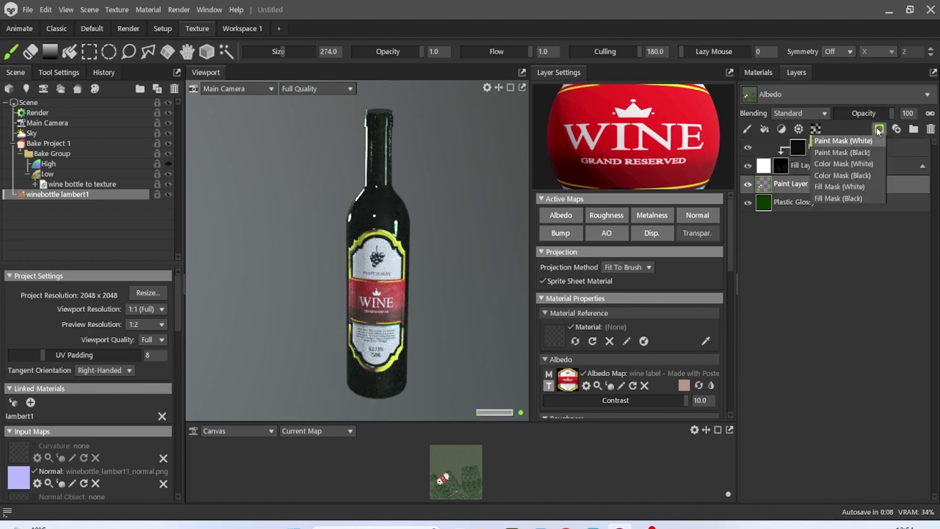
{"action": "left_click", "coordinate": [865, 172]}
Find the Peel assets in the library and apply the Paint Peeling texture to the Paint Layer's mask.
{"action": "left_click", "coordinate": [209, 10]}
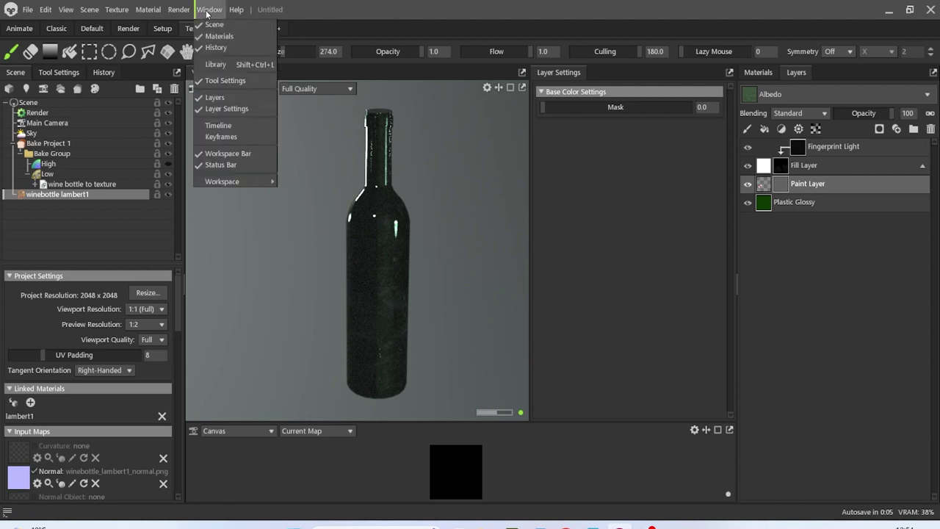
{"action": "left_click", "coordinate": [235, 63]}
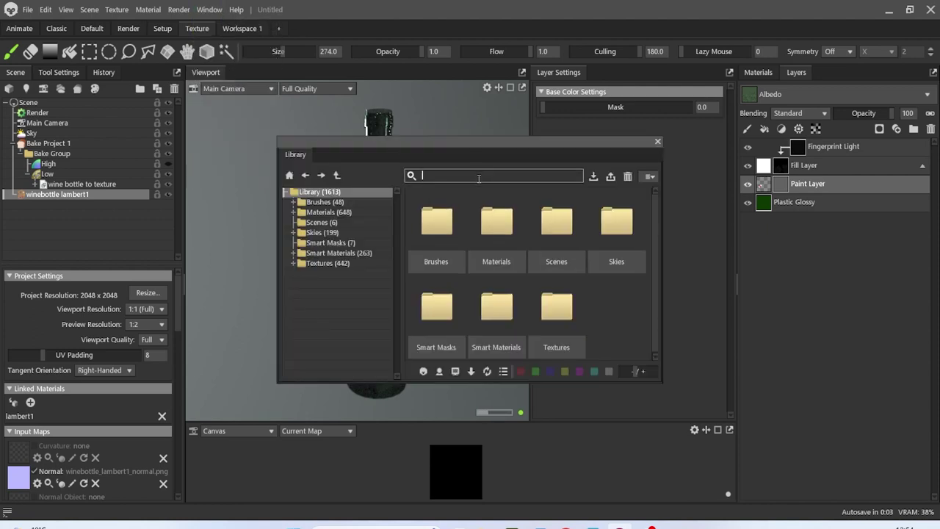
{"action": "type", "text": "pe"}
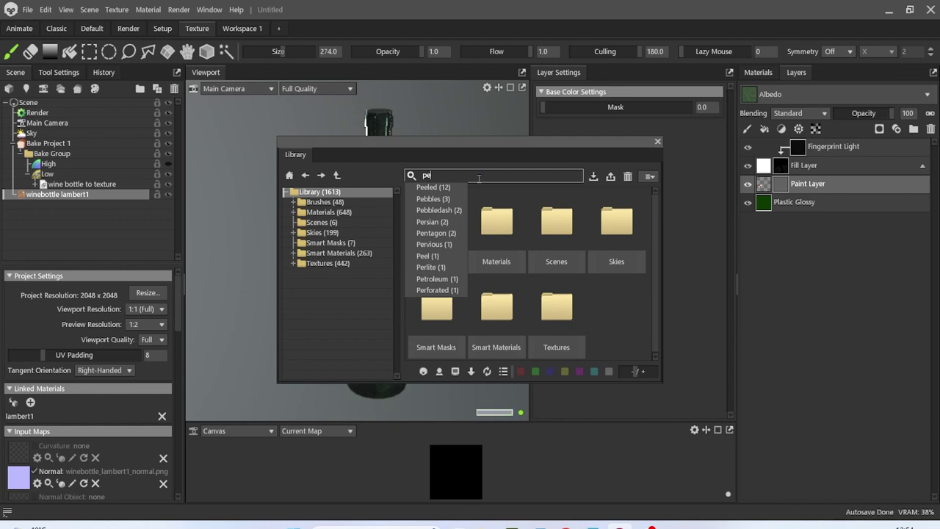
{"action": "left_click", "coordinate": [447, 258]}
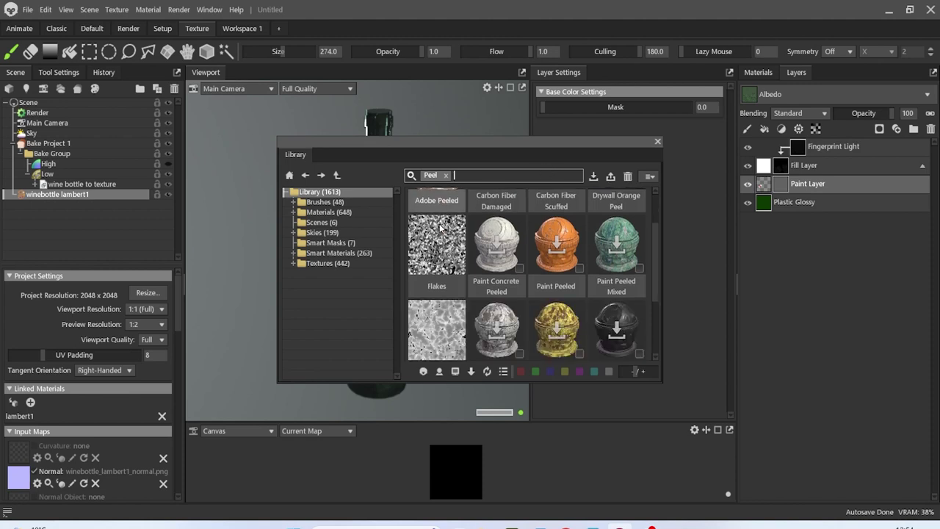
{"action": "scroll", "coordinate": [439, 224], "scroll_direction": "down", "scroll_amount": 3}
{"action": "mouse_move", "coordinate": [437, 276]}
{"action": "left_mouse_down"}
{"action": "mouse_move", "coordinate": [735, 224]}
{"action": "mouse_move", "coordinate": [801, 143]}
{"action": "mouse_move", "coordinate": [863, 239]}
{"action": "mouse_move", "coordinate": [823, 241]}
{"action": "mouse_move", "coordinate": [780, 199]}
{"action": "left_mouse_up"}
{"action": "left_click_drag", "start_coordinate": [779, 181], "coordinate": [778, 182]}
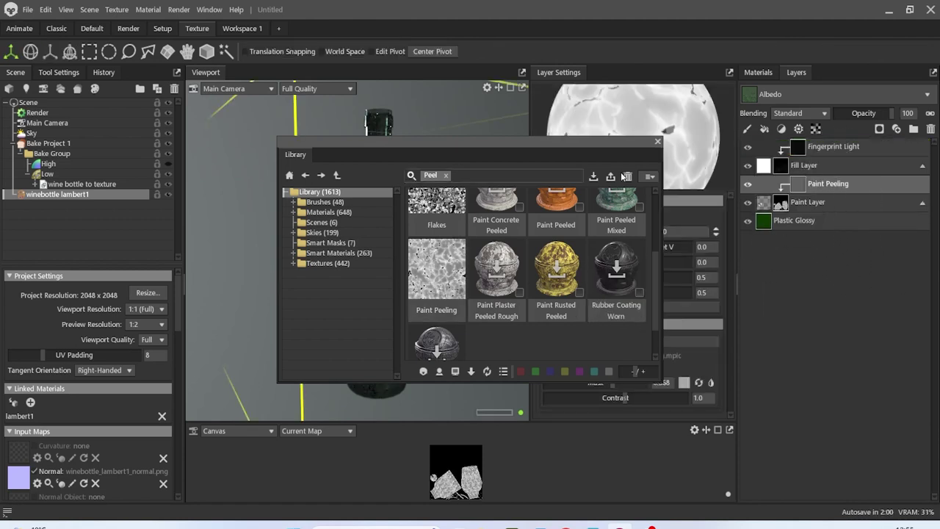
Inspect the peeling effect on the label up close and download the Adobe Peeled material from the library.
{"action": "left_click_drag", "start_coordinate": [472, 141], "coordinate": [634, 188]}
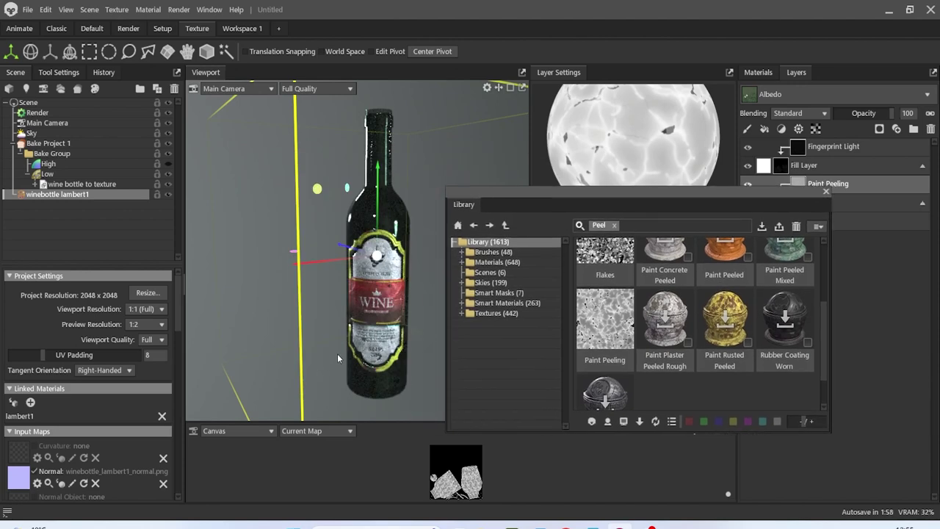
{"action": "scroll", "coordinate": [322, 361], "scroll_direction": "up", "scroll_amount": 3}
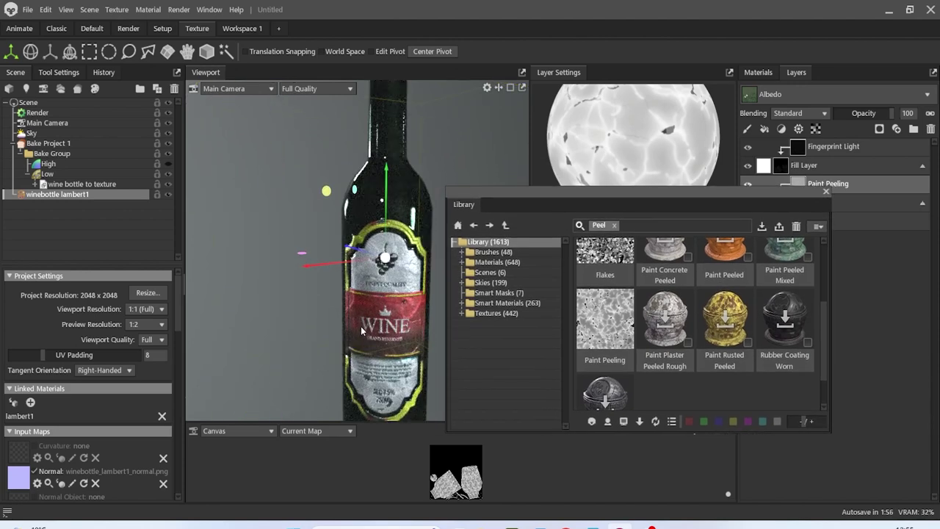
{"action": "scroll", "coordinate": [367, 328], "scroll_direction": "down", "scroll_amount": 2}
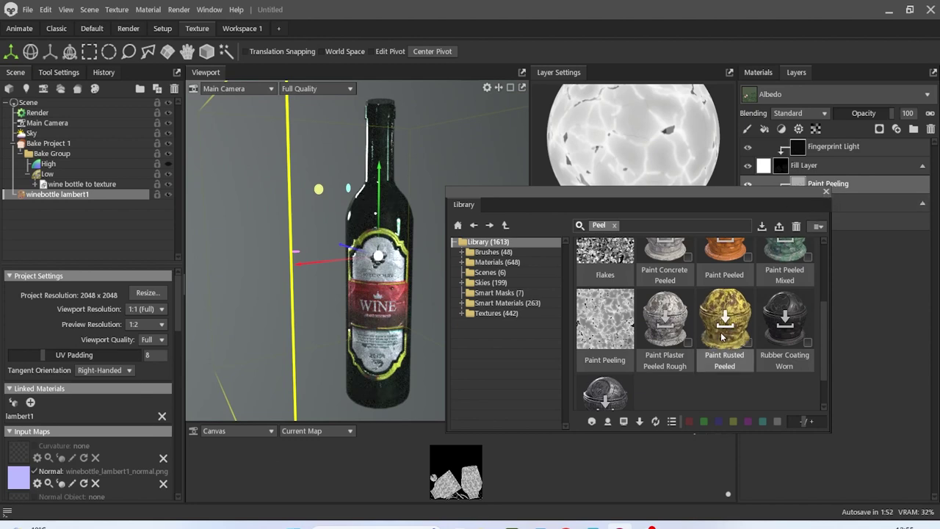
{"action": "scroll", "coordinate": [720, 338], "scroll_direction": "down", "scroll_amount": 1}
{"action": "scroll", "coordinate": [717, 347], "scroll_direction": "up", "scroll_amount": 2}
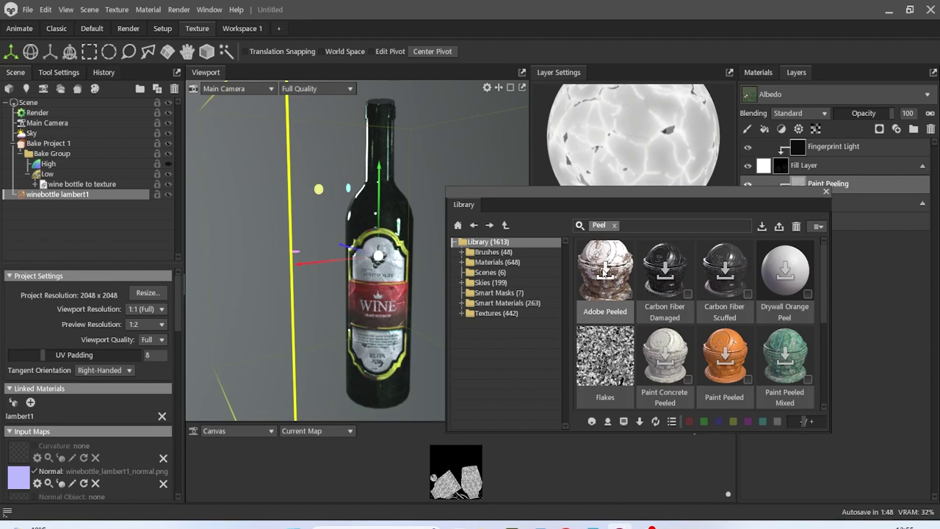
{"action": "left_click", "coordinate": [604, 272]}
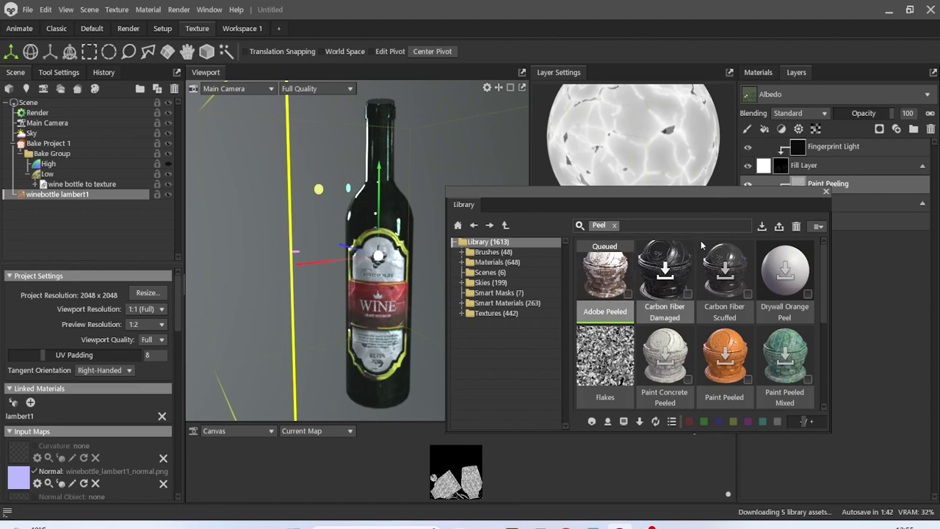
{"action": "double_click", "coordinate": [745, 194]}
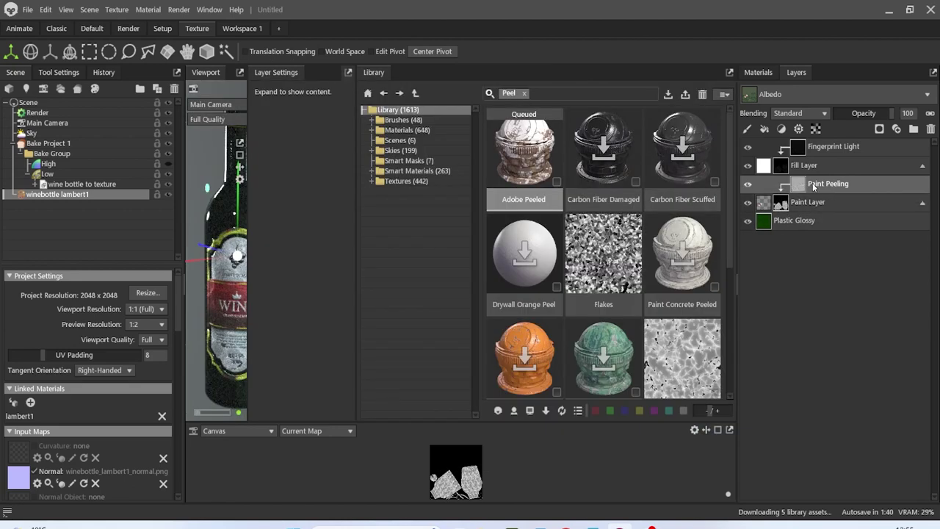
{"action": "double_click", "coordinate": [374, 72]}
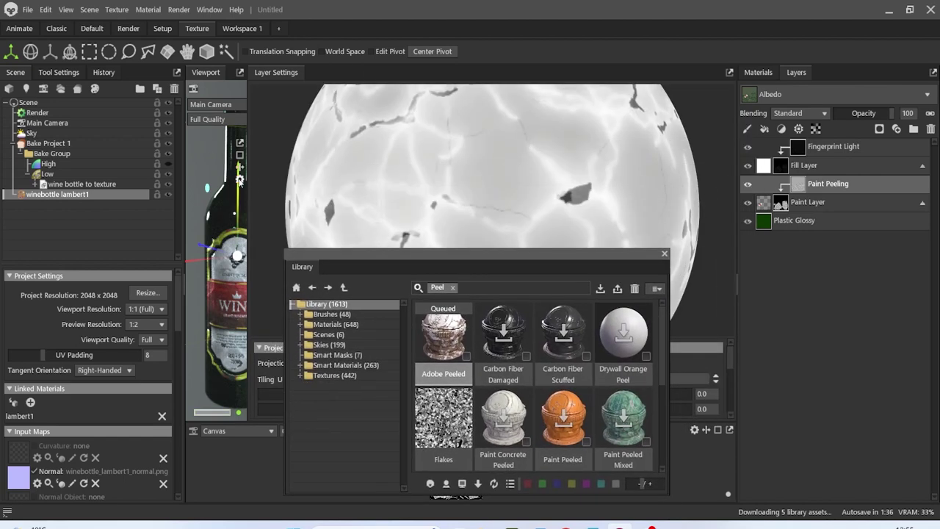
{"action": "left_click_drag", "start_coordinate": [247, 185], "coordinate": [536, 191]}
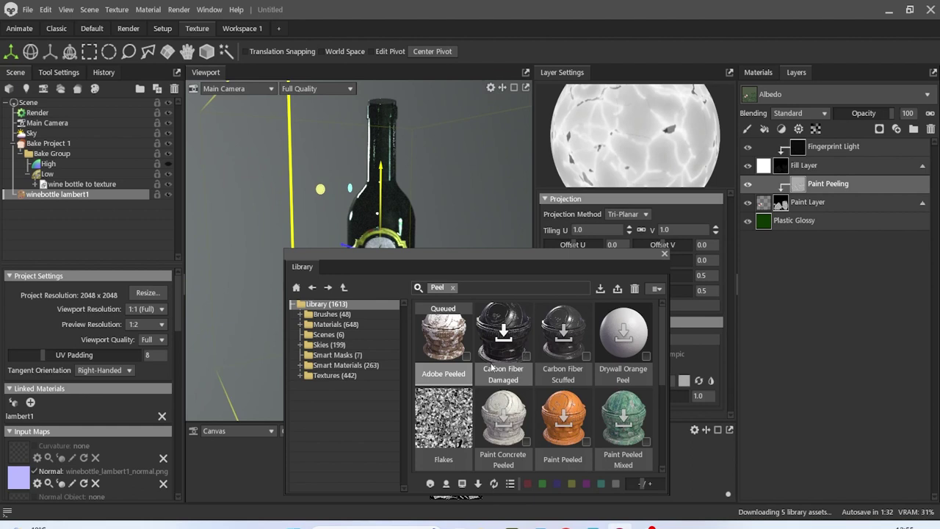
Look through the remaining Peel assets, close the library and examine the bottle with the projection gizmo hidden.
{"action": "scroll", "coordinate": [542, 395], "scroll_direction": "down", "scroll_amount": 3}
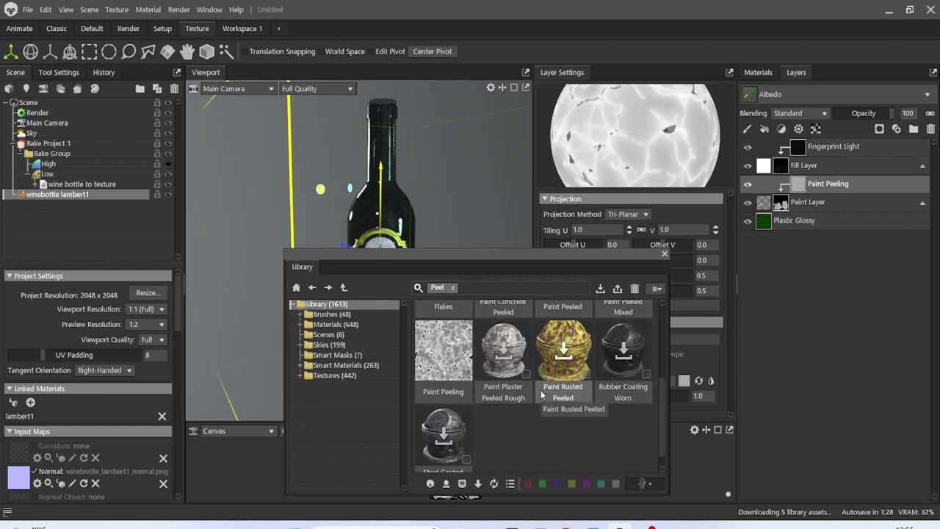
{"action": "scroll", "coordinate": [542, 395], "scroll_direction": "up", "scroll_amount": 2}
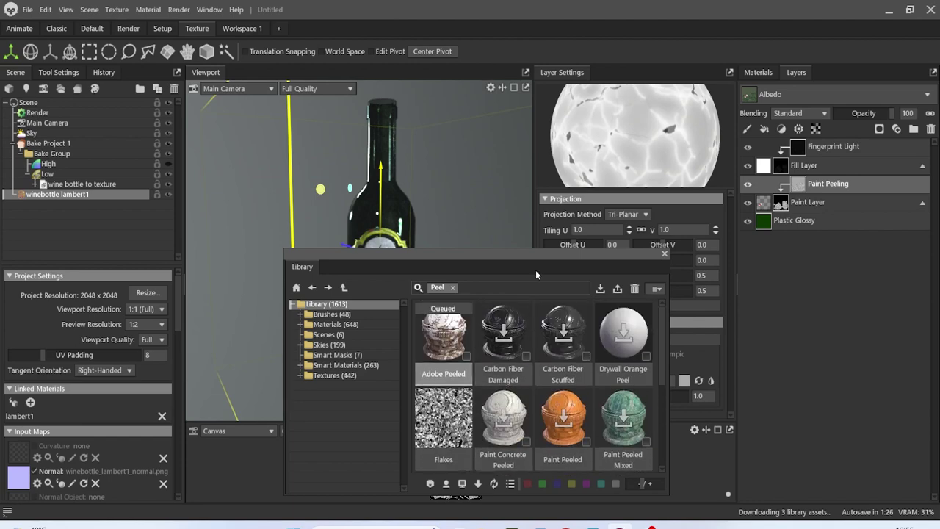
{"action": "left_click", "coordinate": [665, 254]}
{"action": "mouse_move", "coordinate": [474, 255]}
{"action": "left_mouse_down"}
{"action": "mouse_move", "coordinate": [486, 263]}
{"action": "mouse_move", "coordinate": [484, 244]}
{"action": "mouse_move", "coordinate": [463, 243]}
{"action": "left_mouse_up"}
{"action": "left_click", "coordinate": [37, 113]}
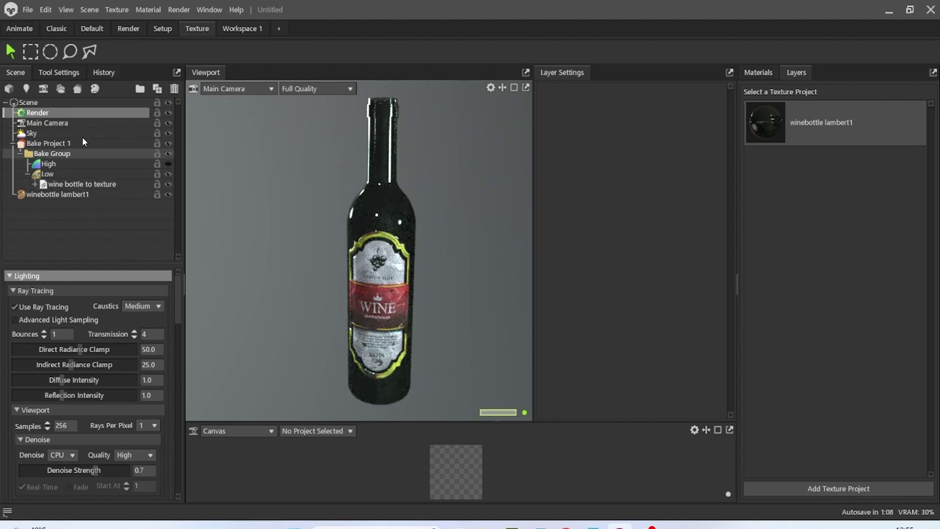
Find the rust assets in the library and add the Rust Fine material as the top layer of the winebottle lambert1 texture project.
{"action": "left_click", "coordinate": [84, 192]}
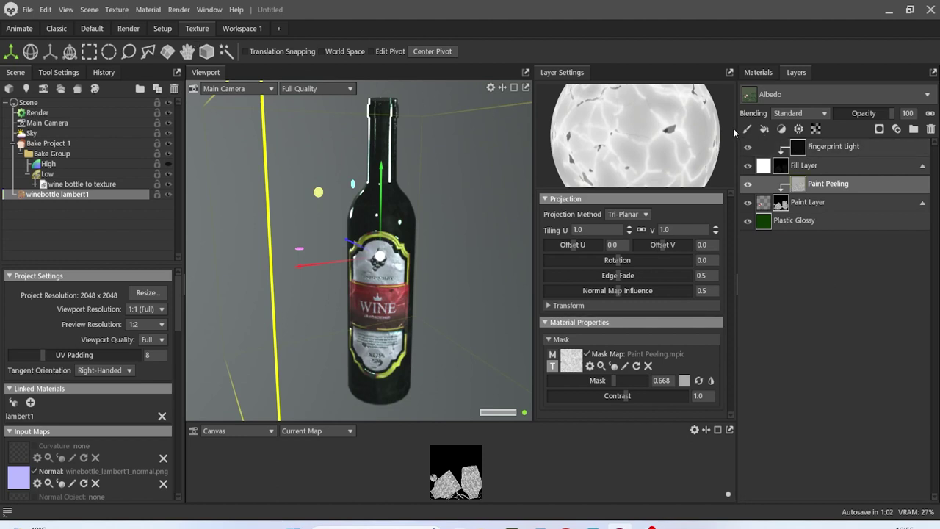
{"action": "left_click", "coordinate": [210, 11]}
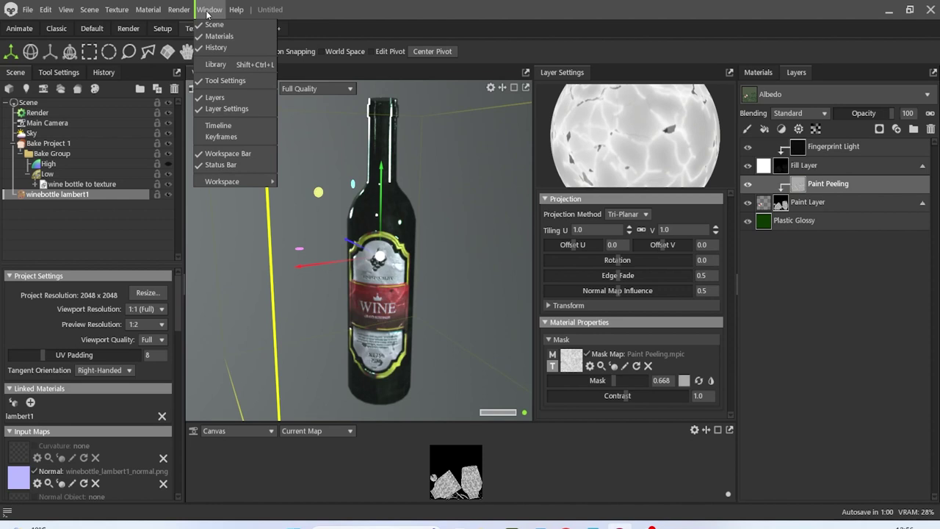
{"action": "left_click", "coordinate": [216, 64]}
{"action": "left_click", "coordinate": [451, 176]}
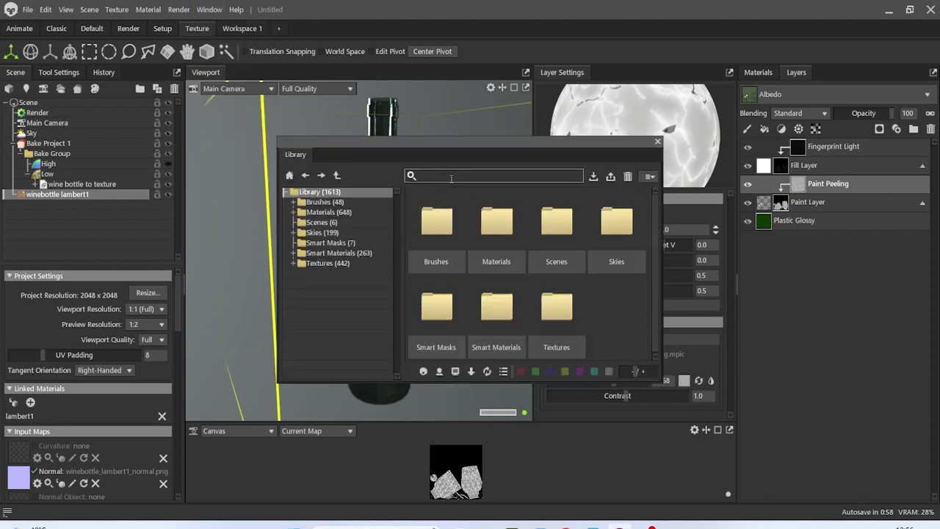
{"action": "type", "text": "rust"}
{"action": "key", "text": "Return"}
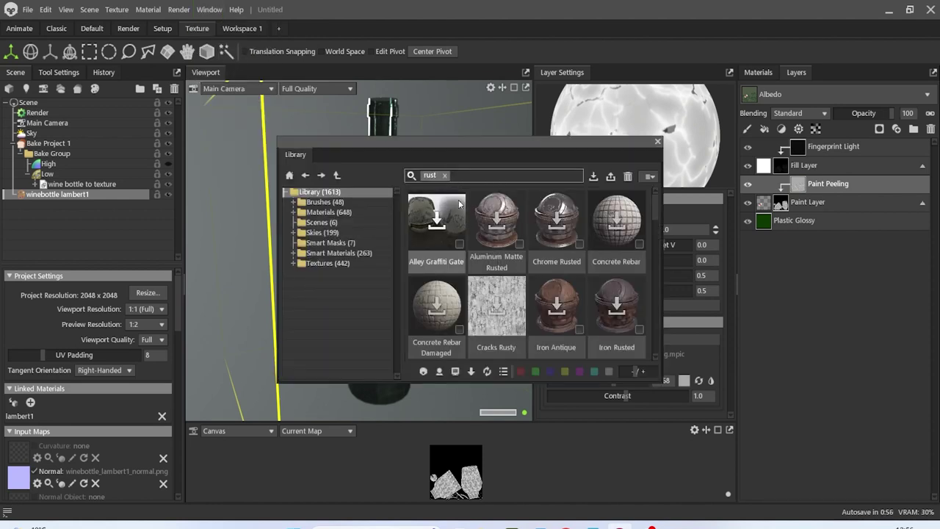
{"action": "scroll", "coordinate": [470, 235], "scroll_direction": "down", "scroll_amount": 5}
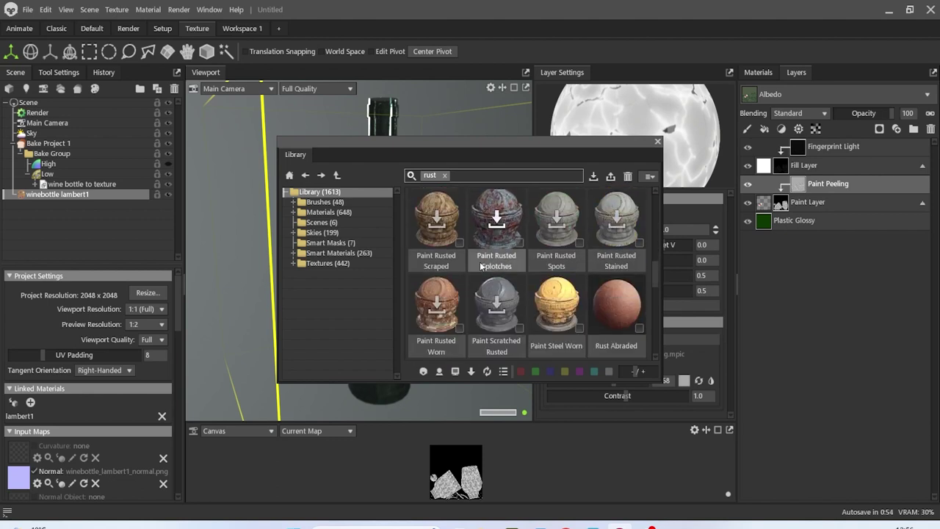
{"action": "scroll", "coordinate": [482, 266], "scroll_direction": "down", "scroll_amount": 3}
{"action": "left_click_drag", "start_coordinate": [441, 311], "coordinate": [871, 300]}
{"action": "left_click_drag", "start_coordinate": [677, 155], "coordinate": [767, 143]}
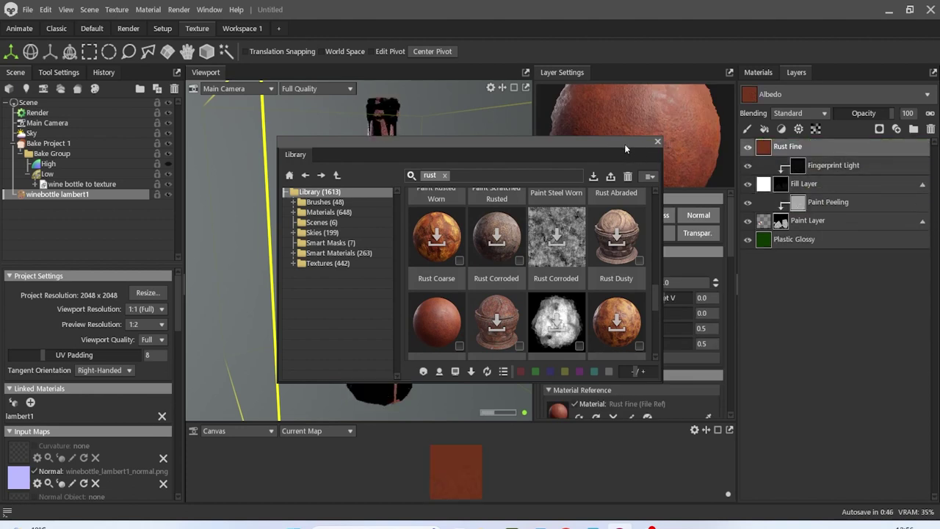
{"action": "left_click_drag", "start_coordinate": [624, 144], "coordinate": [646, 196]}
{"action": "left_click", "coordinate": [676, 193]}
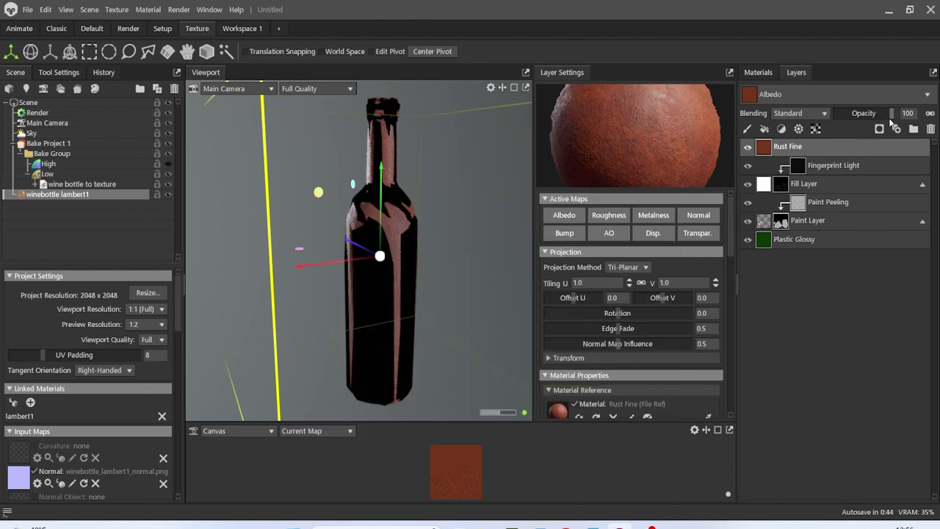
Add a black color mask to the Rust Fine layer and apply the Fingerprint Light texture to it from the library.
{"action": "left_click", "coordinate": [880, 130]}
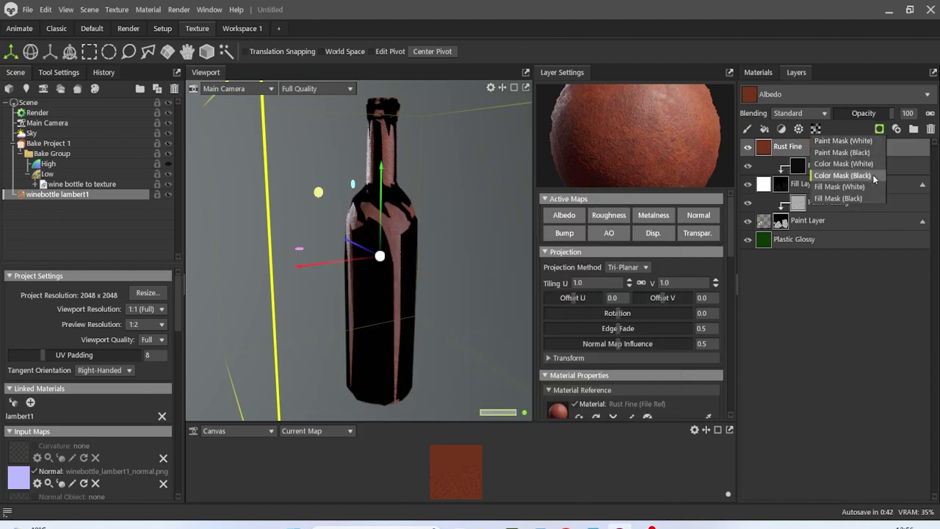
{"action": "left_click", "coordinate": [873, 175]}
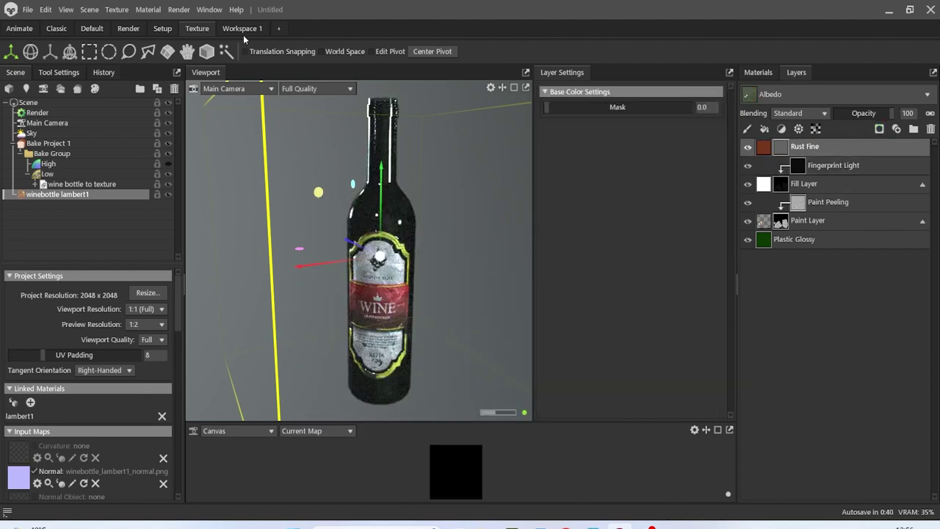
{"action": "left_click", "coordinate": [208, 9]}
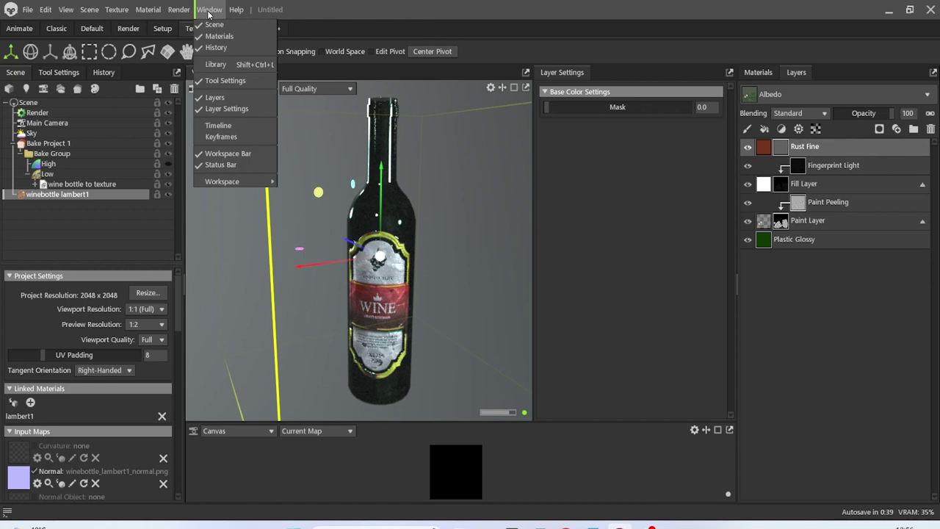
{"action": "left_click", "coordinate": [220, 65]}
{"action": "left_click", "coordinate": [462, 175]}
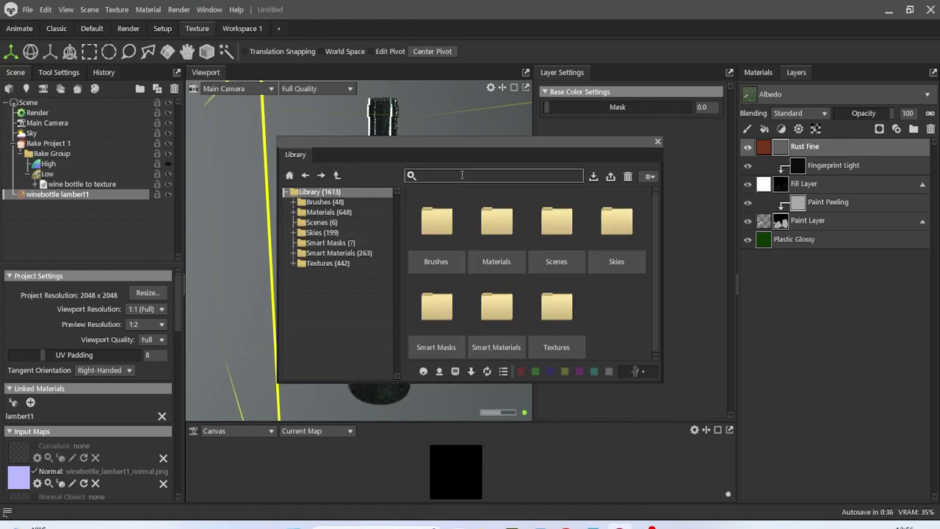
{"action": "type", "text": "fing"}
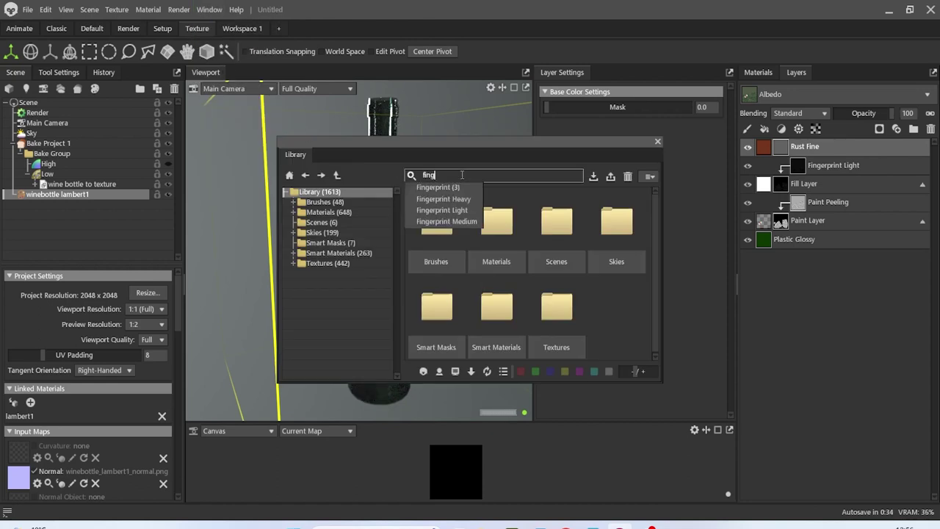
{"action": "left_click", "coordinate": [456, 188]}
{"action": "left_click_drag", "start_coordinate": [502, 232], "coordinate": [779, 148]}
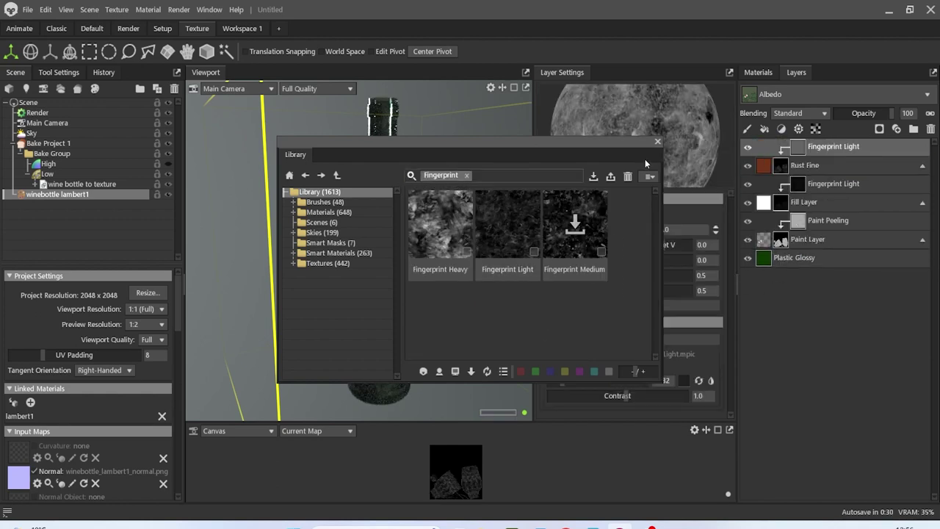
{"action": "left_click", "coordinate": [654, 142]}
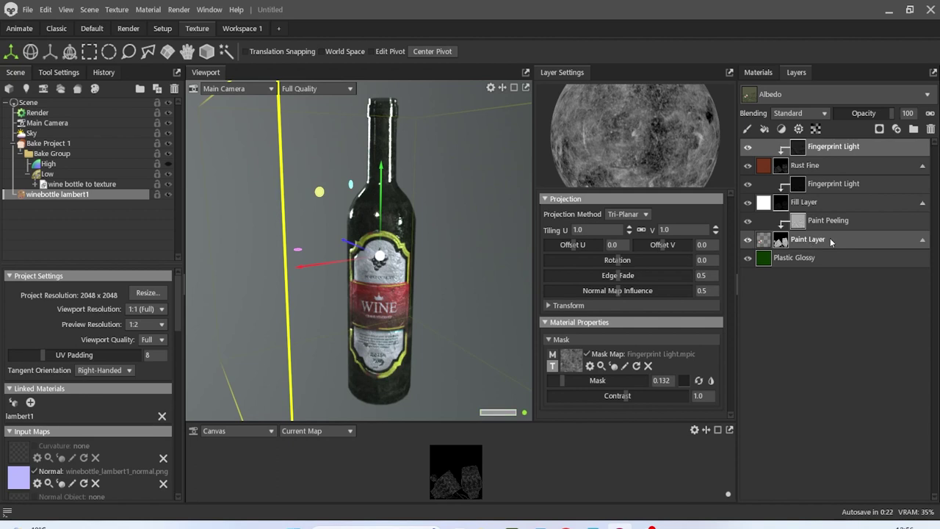
Try adding a black color mask to the Paint Peeling effect on the label's Paint Layer.
{"action": "left_click", "coordinate": [831, 240]}
{"action": "left_click", "coordinate": [879, 128]}
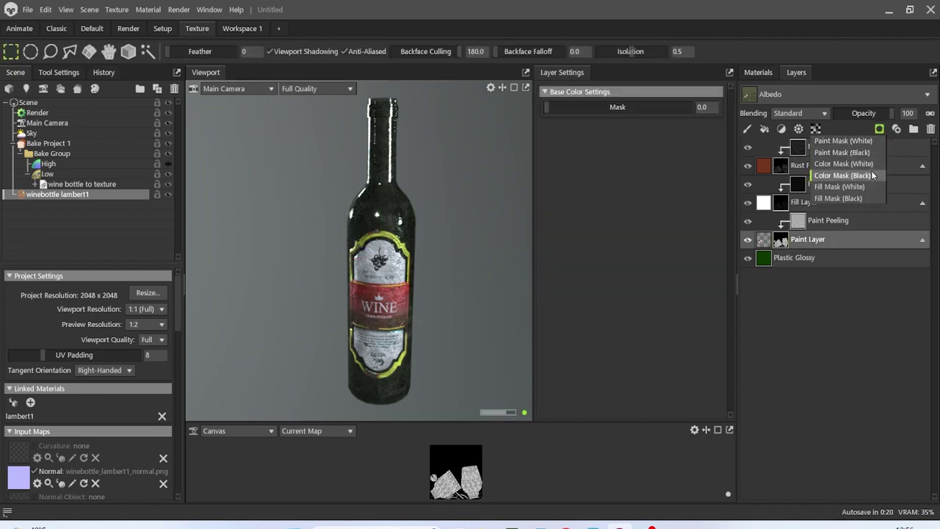
{"action": "left_click", "coordinate": [873, 175]}
{"action": "left_click", "coordinate": [847, 222]}
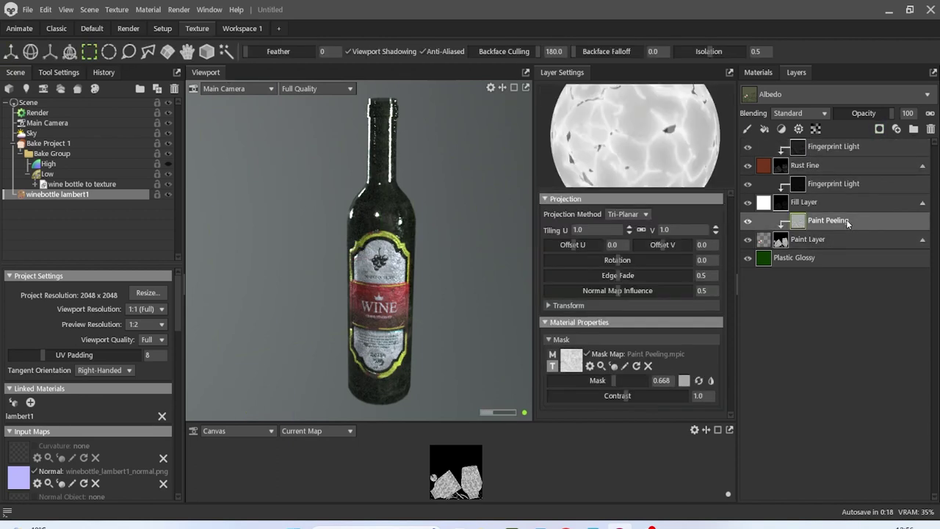
{"action": "left_click", "coordinate": [880, 129]}
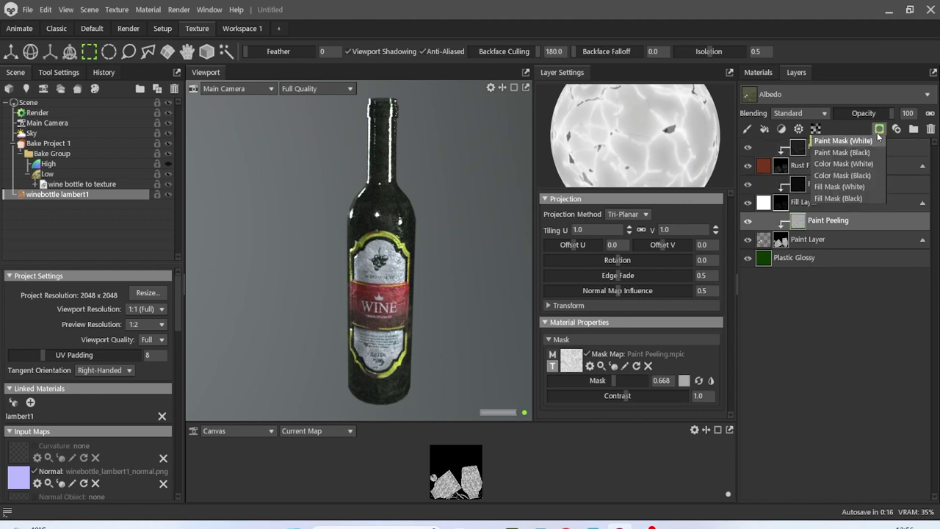
{"action": "left_click", "coordinate": [873, 176]}
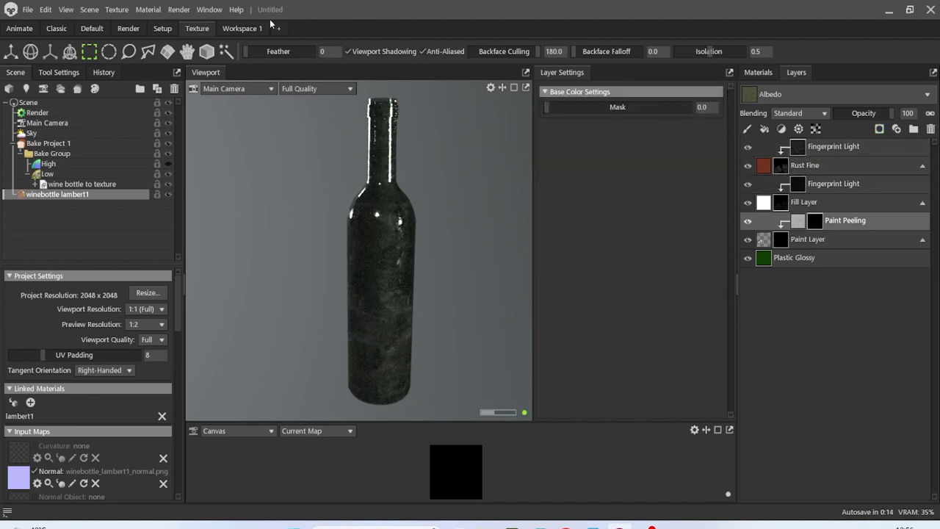
Find the Peel assets in the library and try to apply Adobe Peeled to the Paint Peeling effect's mask.
{"action": "left_click", "coordinate": [210, 9]}
{"action": "left_click", "coordinate": [220, 65]}
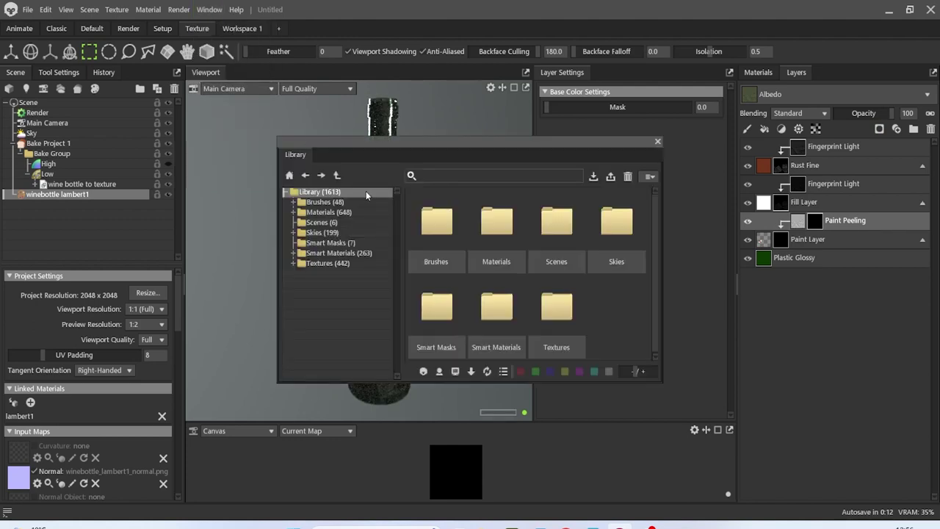
{"action": "left_click", "coordinate": [423, 176]}
{"action": "type", "text": "pe"}
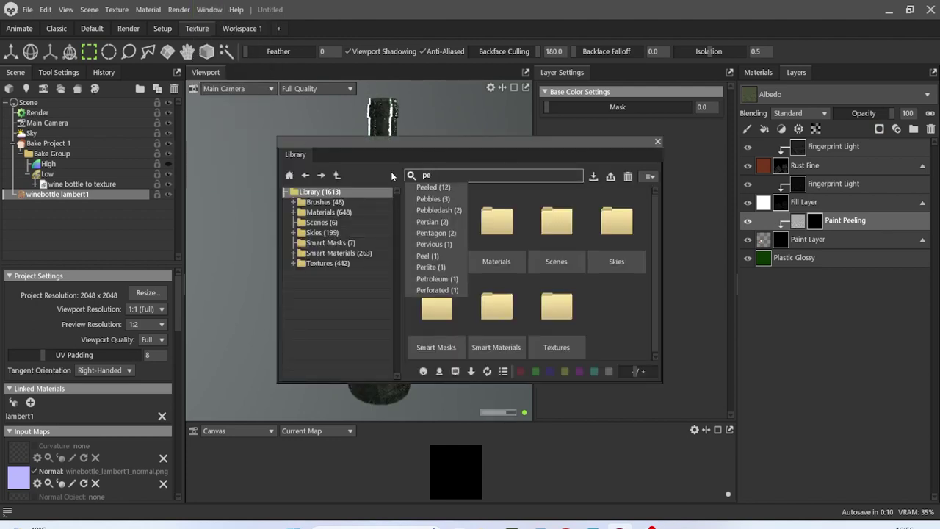
{"action": "left_click", "coordinate": [430, 257]}
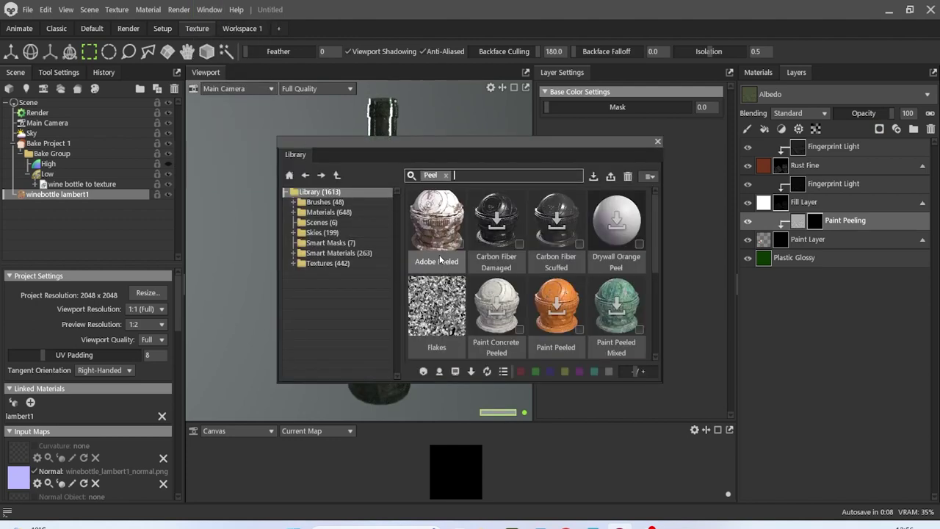
{"action": "mouse_move", "coordinate": [439, 251]}
{"action": "left_mouse_down"}
{"action": "mouse_move", "coordinate": [775, 220]}
{"action": "mouse_move", "coordinate": [819, 227]}
{"action": "left_mouse_up"}
{"action": "mouse_move", "coordinate": [546, 147]}
{"action": "left_mouse_down"}
{"action": "mouse_move", "coordinate": [739, 199]}
{"action": "mouse_move", "coordinate": [593, 186]}
{"action": "left_mouse_up"}
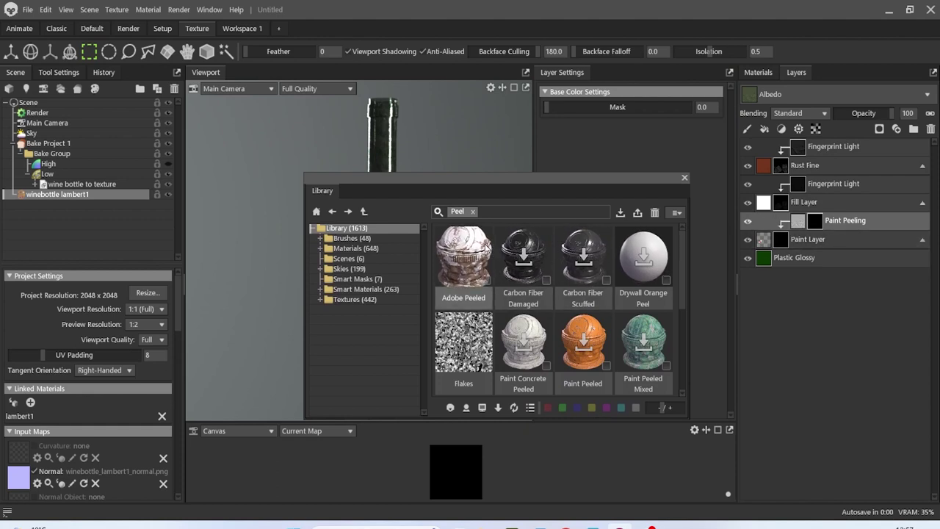
Try the Paint Peeling texture on the Paint Peeling effect's black mask, and undo the added texture and mask.
{"action": "scroll", "coordinate": [529, 294], "scroll_direction": "down", "scroll_amount": 1}
{"action": "scroll", "coordinate": [529, 294], "scroll_direction": "down", "scroll_amount": 2}
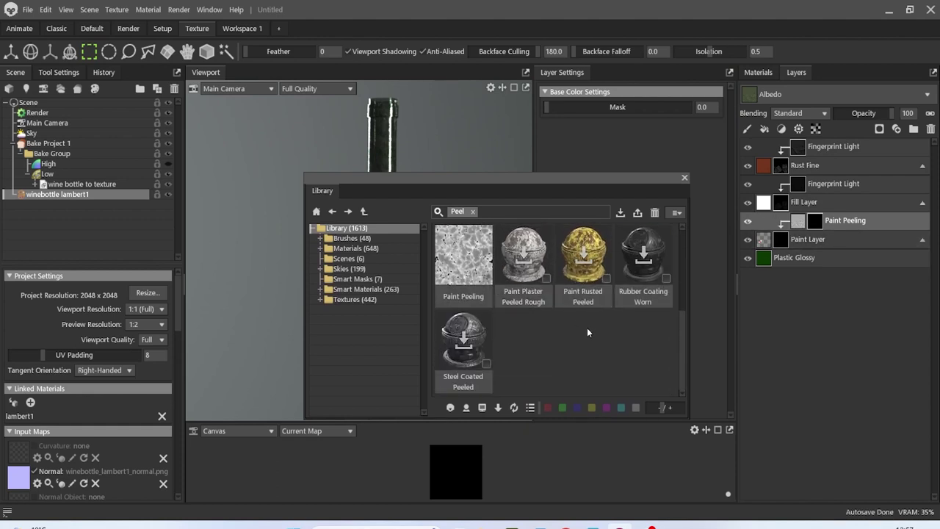
{"action": "scroll", "coordinate": [587, 333], "scroll_direction": "up", "scroll_amount": 2}
{"action": "scroll", "coordinate": [587, 333], "scroll_direction": "up", "scroll_amount": 1}
{"action": "scroll", "coordinate": [485, 327], "scroll_direction": "down", "scroll_amount": 2}
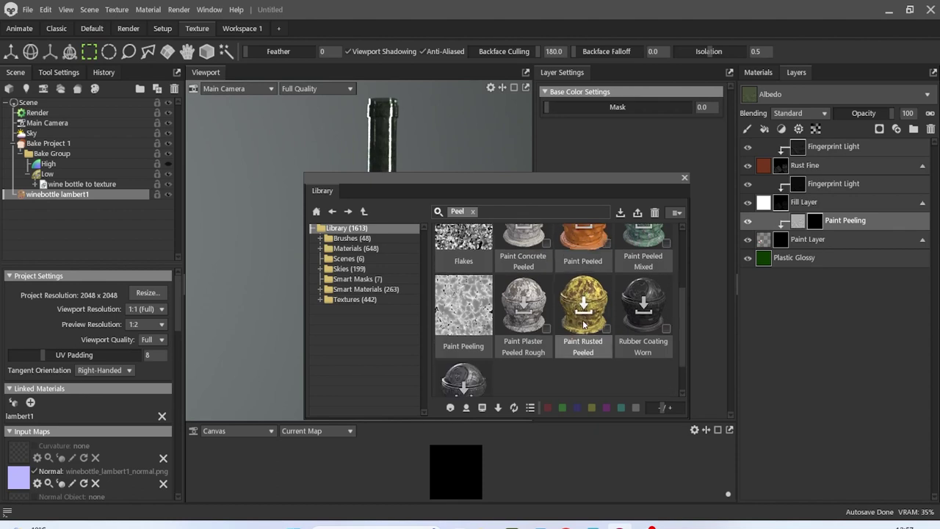
{"action": "mouse_move", "coordinate": [464, 325]}
{"action": "left_mouse_down"}
{"action": "mouse_move", "coordinate": [742, 334]}
{"action": "mouse_move", "coordinate": [821, 232]}
{"action": "left_mouse_up"}
{"action": "mouse_move", "coordinate": [604, 180]}
{"action": "left_mouse_down"}
{"action": "mouse_move", "coordinate": [770, 210]}
{"action": "mouse_move", "coordinate": [711, 283]}
{"action": "left_mouse_up"}
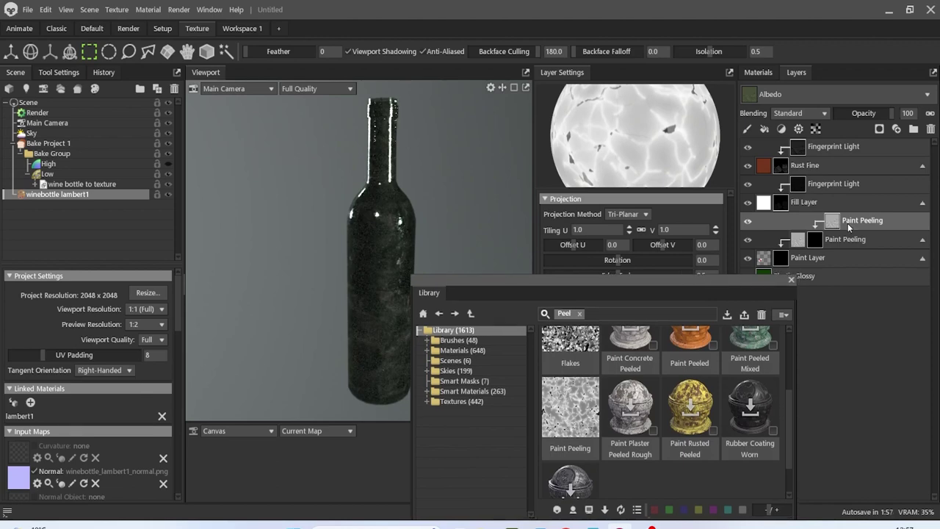
{"action": "left_click", "coordinate": [815, 240]}
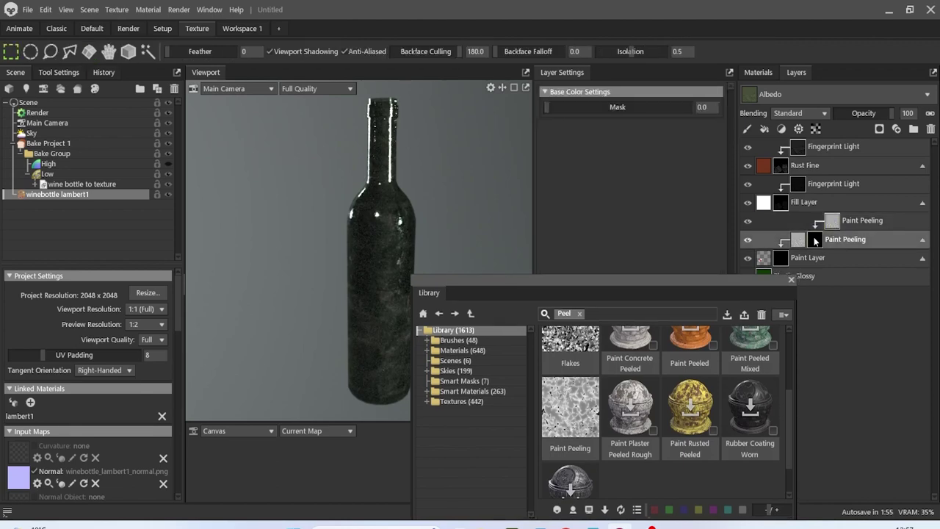
{"action": "key", "text": "ctrl+z"}
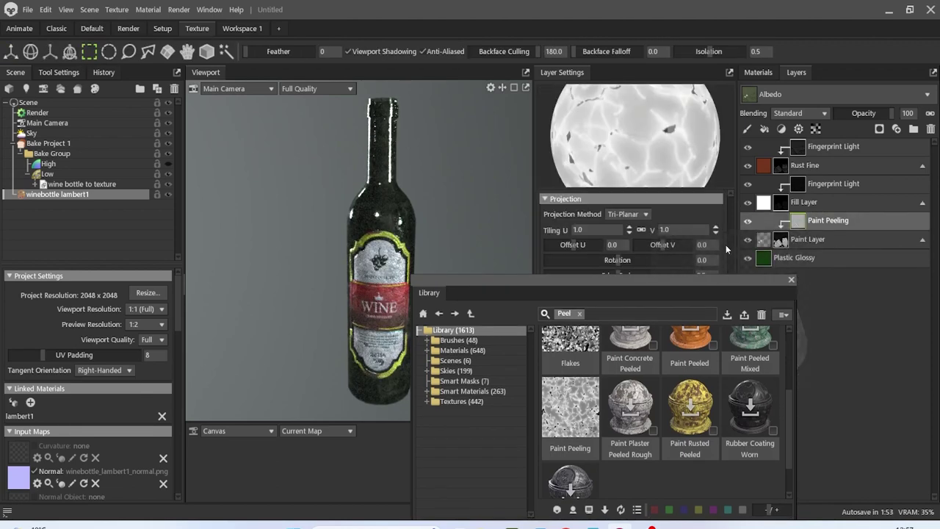
Try the Adobe Peeled material as a layer between the Paint Layer and Plastic Glossy, and delete it.
{"action": "left_click_drag", "start_coordinate": [742, 278], "coordinate": [786, 214]}
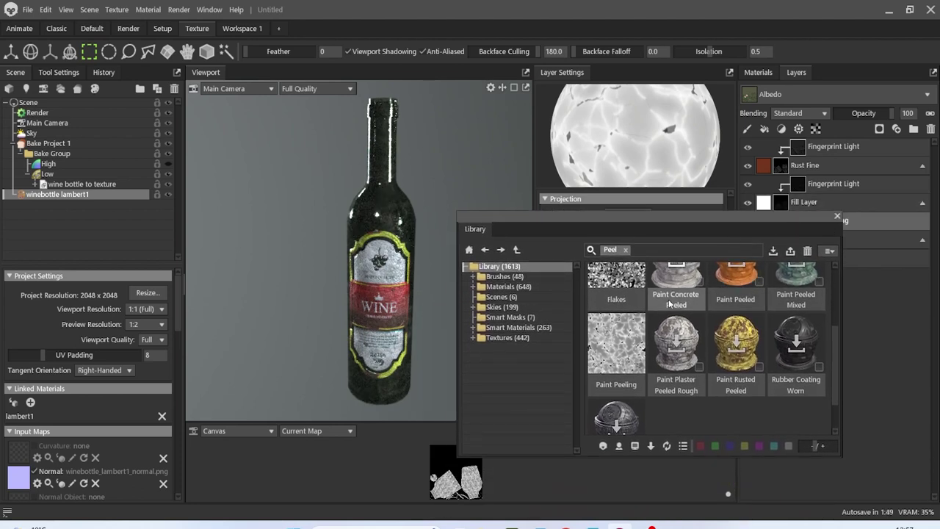
{"action": "scroll", "coordinate": [635, 307], "scroll_direction": "up", "scroll_amount": 2}
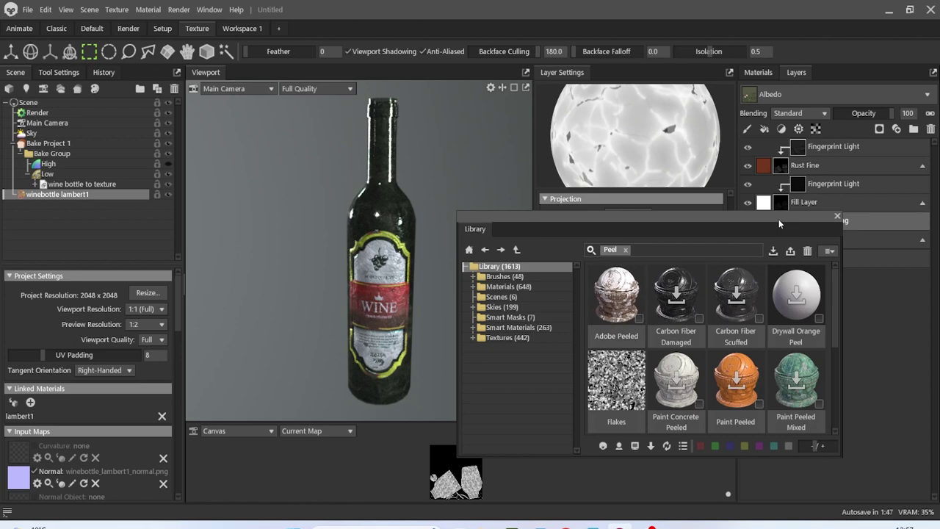
{"action": "left_click_drag", "start_coordinate": [779, 219], "coordinate": [724, 264]}
{"action": "mouse_move", "coordinate": [571, 342]}
{"action": "left_mouse_down"}
{"action": "mouse_move", "coordinate": [803, 279]}
{"action": "mouse_move", "coordinate": [846, 219]}
{"action": "mouse_move", "coordinate": [829, 259]}
{"action": "mouse_move", "coordinate": [823, 210]}
{"action": "mouse_move", "coordinate": [842, 250]}
{"action": "left_mouse_up"}
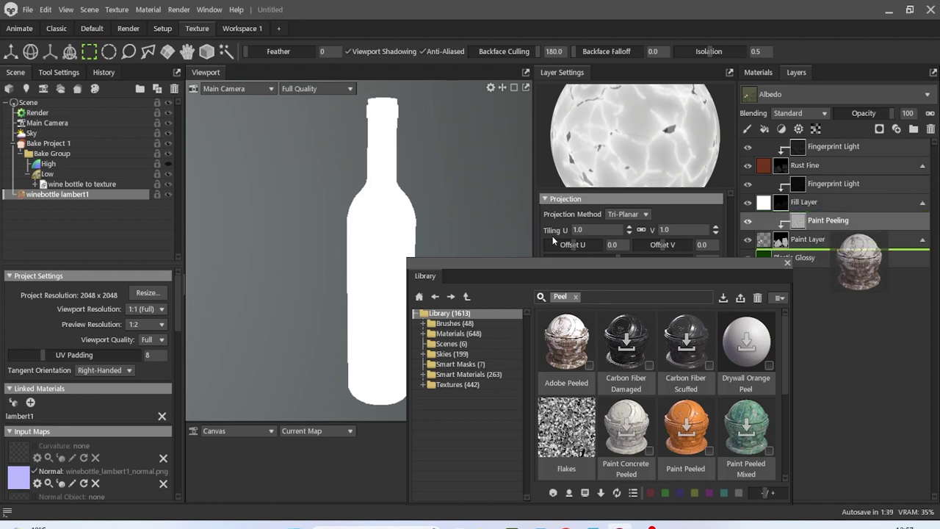
{"action": "left_click_drag", "start_coordinate": [842, 253], "coordinate": [842, 254]}
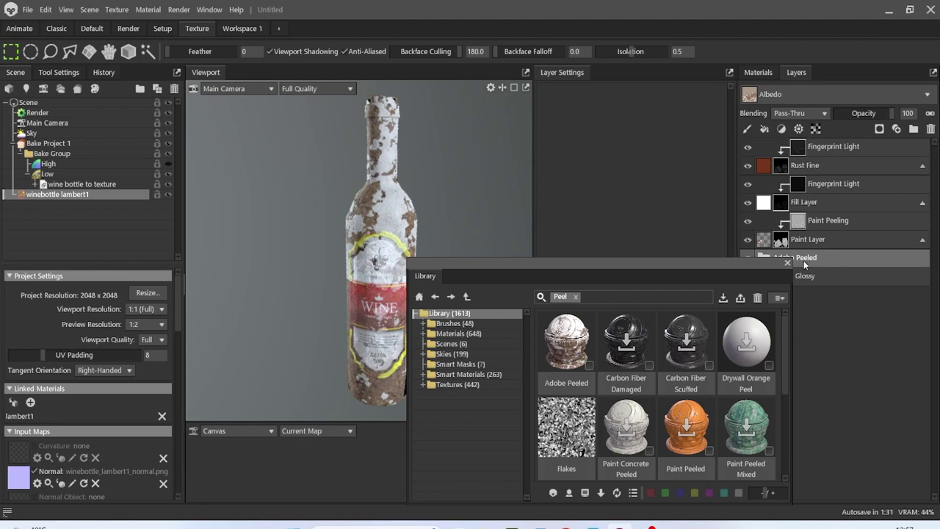
{"action": "key", "text": "Delete"}
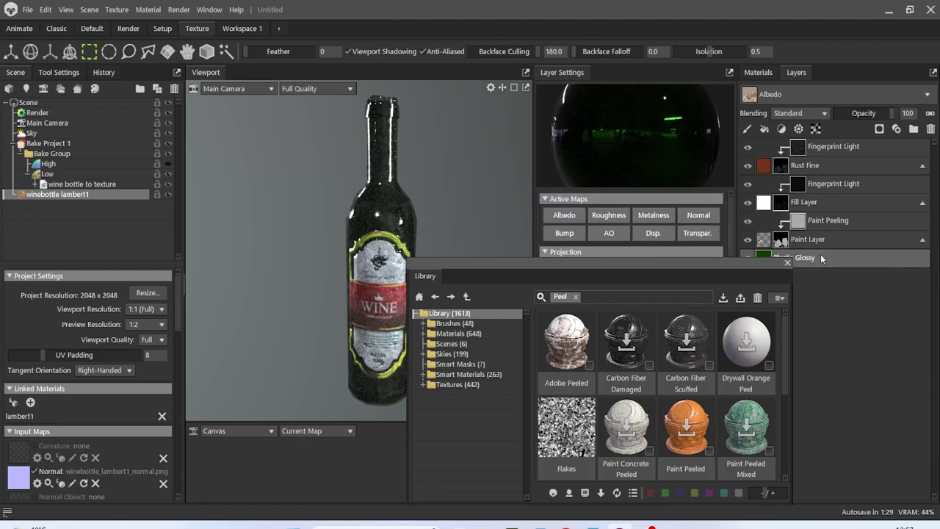
Clear the Peel library filter and add a white color mask to the Paint Peeling effect on the Paint Layer.
{"action": "left_click", "coordinate": [483, 364]}
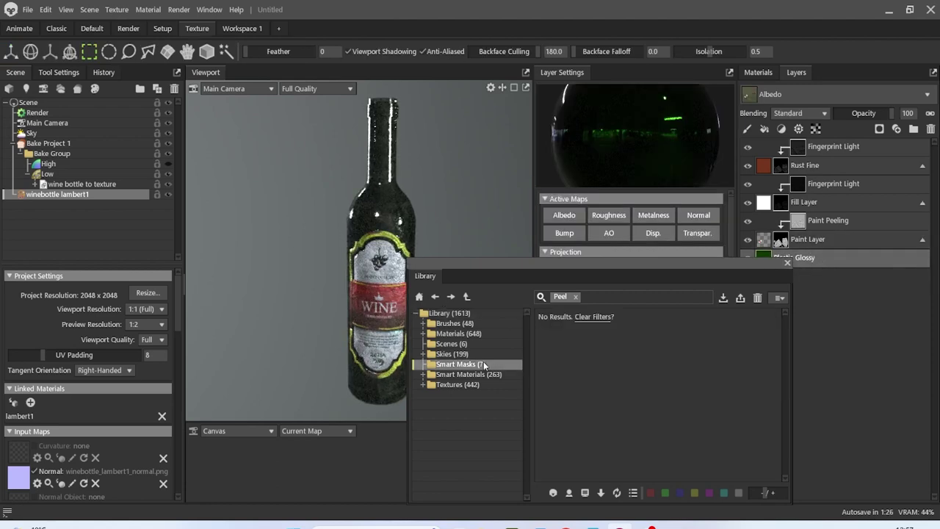
{"action": "left_click", "coordinate": [576, 296]}
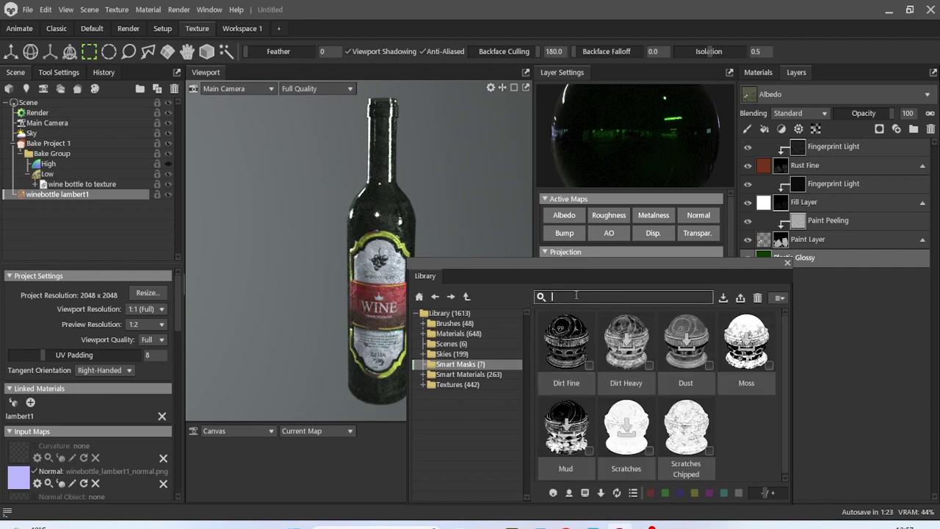
{"action": "left_click", "coordinate": [828, 240]}
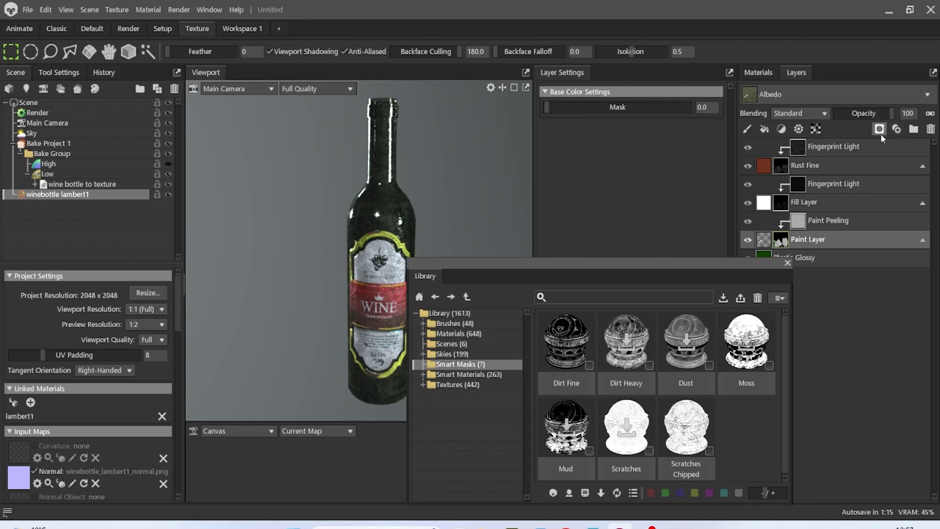
{"action": "left_click", "coordinate": [863, 218]}
{"action": "left_click", "coordinate": [881, 130]}
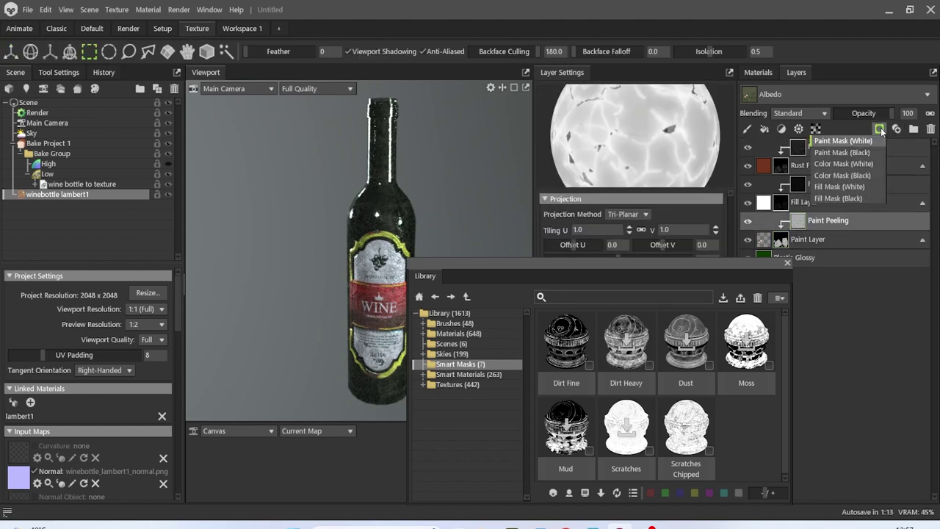
{"action": "left_click", "coordinate": [878, 161]}
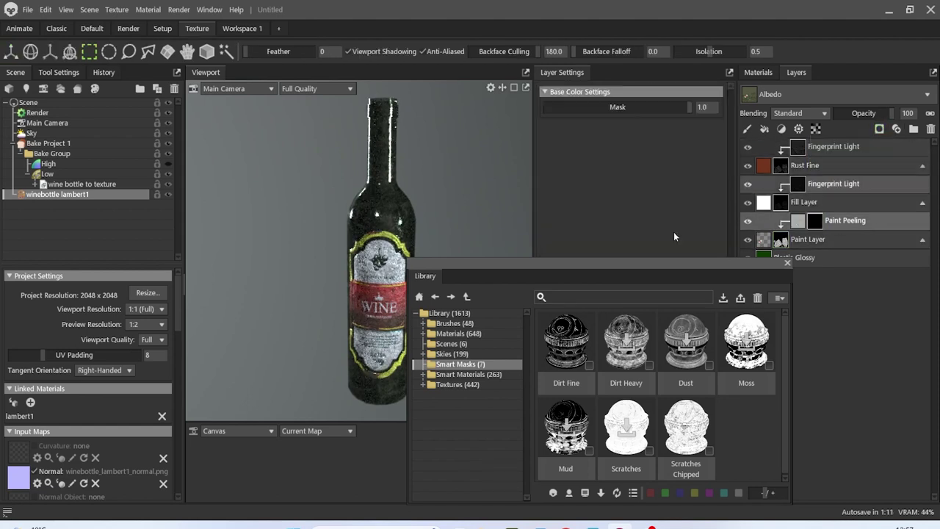
Search the whole library for Scratches assets and browse the available scratch textures.
{"action": "left_click", "coordinate": [580, 296]}
{"action": "type", "text": "scra"}
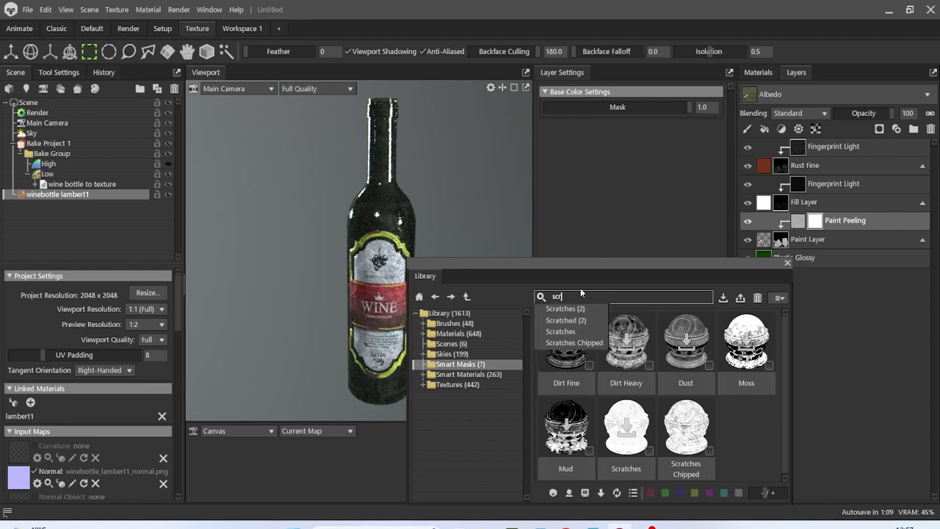
{"action": "left_click", "coordinate": [589, 308]}
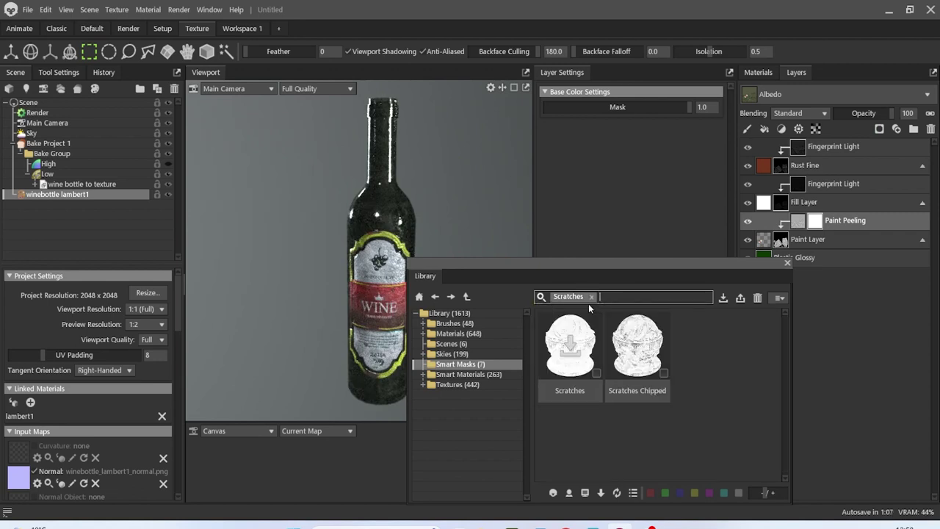
{"action": "left_click", "coordinate": [484, 314]}
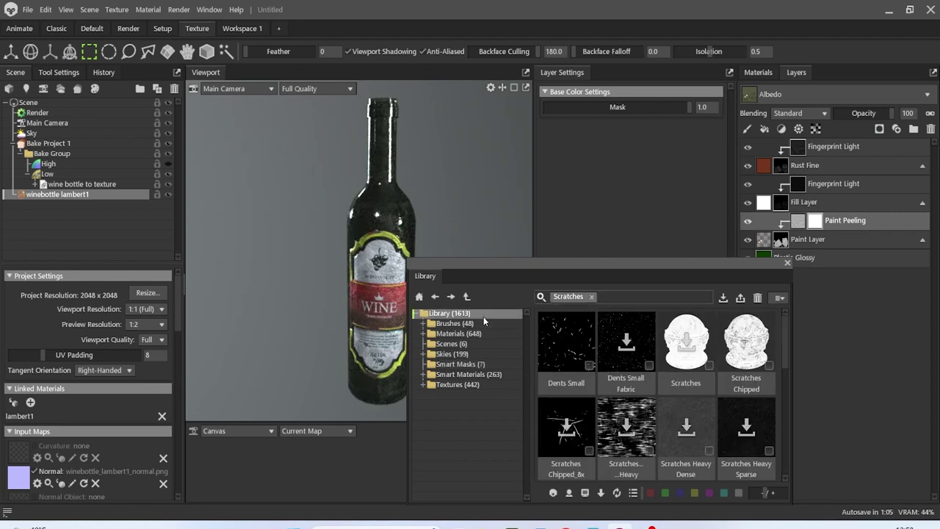
{"action": "scroll", "coordinate": [605, 336], "scroll_direction": "down", "scroll_amount": 5}
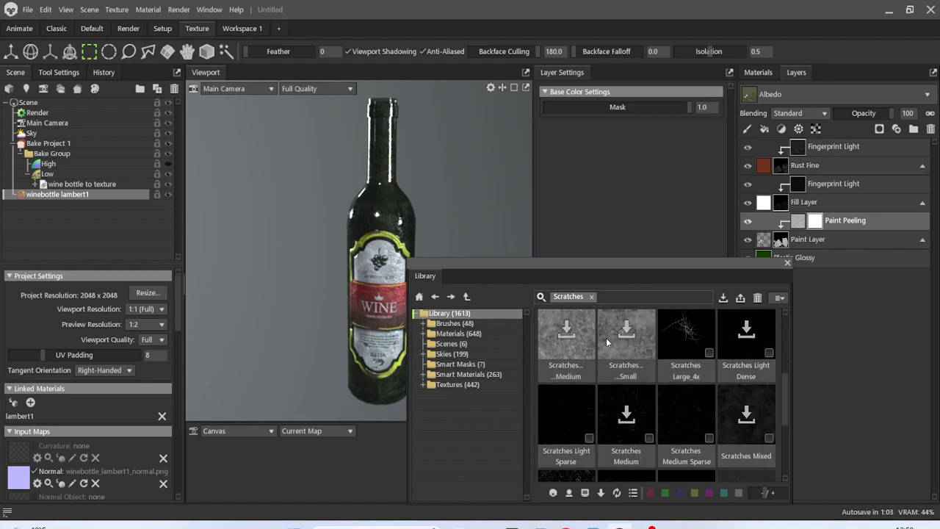
{"action": "scroll", "coordinate": [606, 338], "scroll_direction": "down", "scroll_amount": 1}
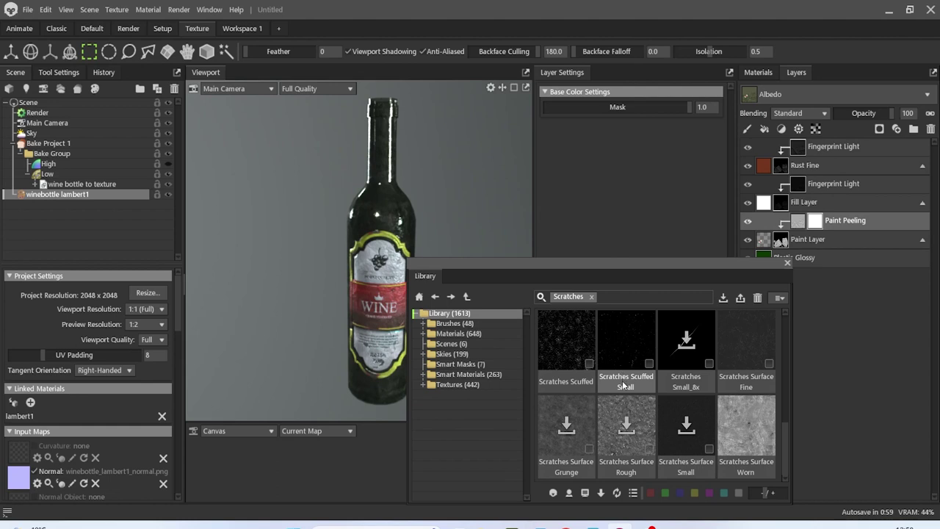
Try Scratches Surface Worn and Scratches Scuffed on the Paint Peeling effect's white mask, undoing each one.
{"action": "left_click_drag", "start_coordinate": [755, 441], "coordinate": [822, 218]}
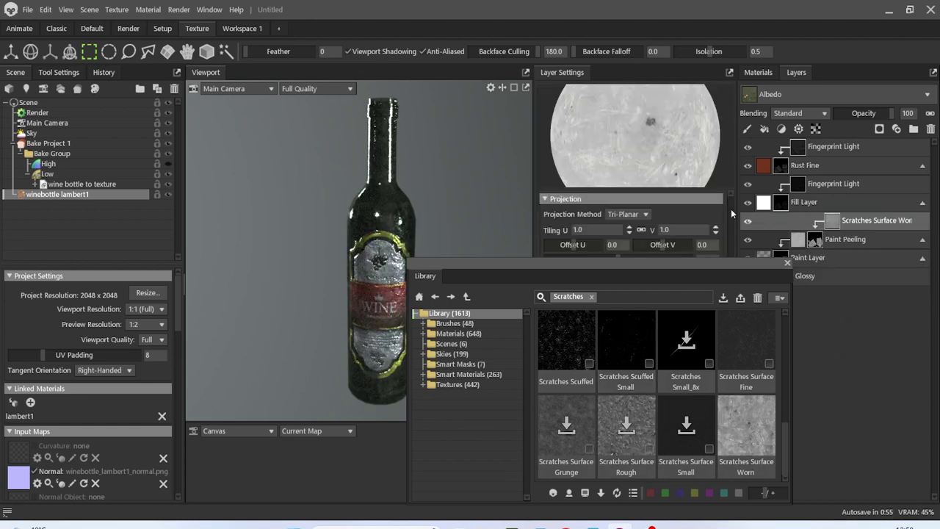
{"action": "scroll", "coordinate": [349, 276], "scroll_direction": "up", "scroll_amount": 5}
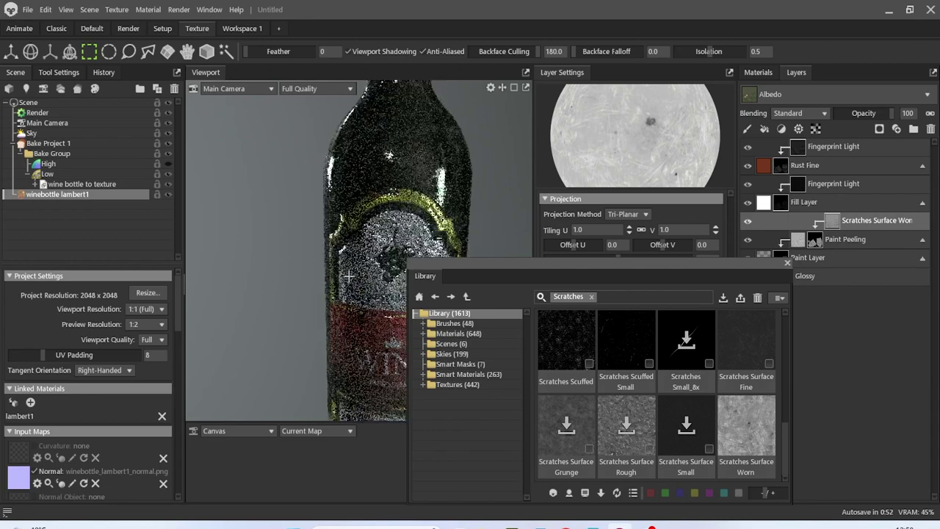
{"action": "middle_click_drag", "start_coordinate": [349, 276], "coordinate": [282, 193]}
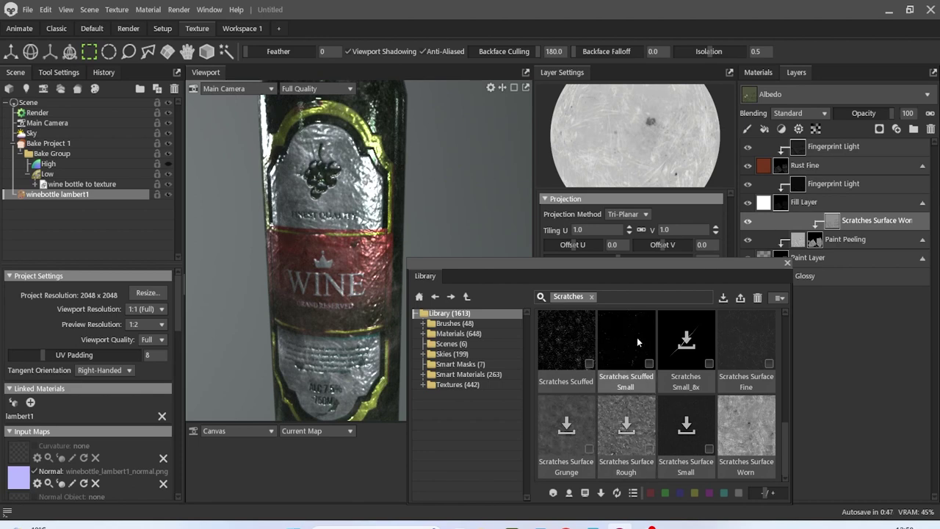
{"action": "left_click_drag", "start_coordinate": [837, 224], "coordinate": [838, 224]}
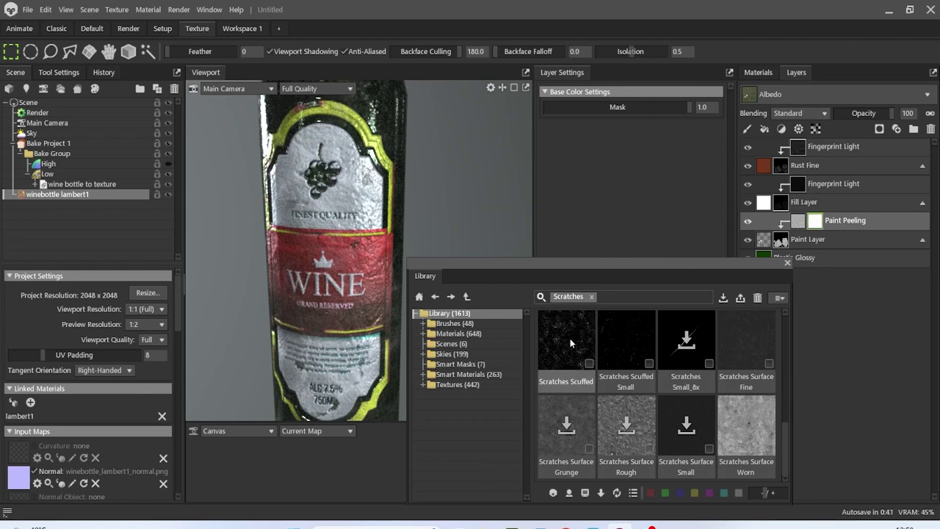
{"action": "mouse_move", "coordinate": [571, 342]}
{"action": "left_mouse_down"}
{"action": "mouse_move", "coordinate": [668, 304]}
{"action": "mouse_move", "coordinate": [817, 222]}
{"action": "left_mouse_up"}
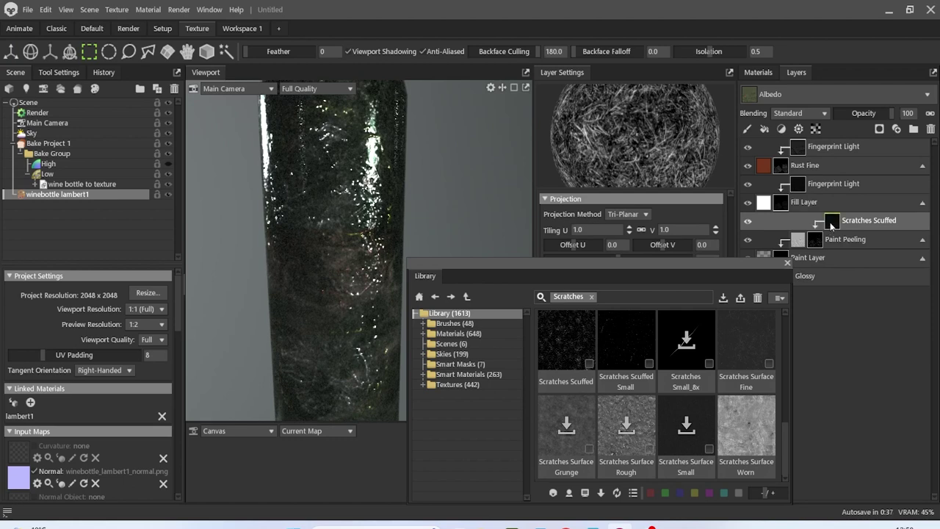
{"action": "key", "text": "ctrl+z"}
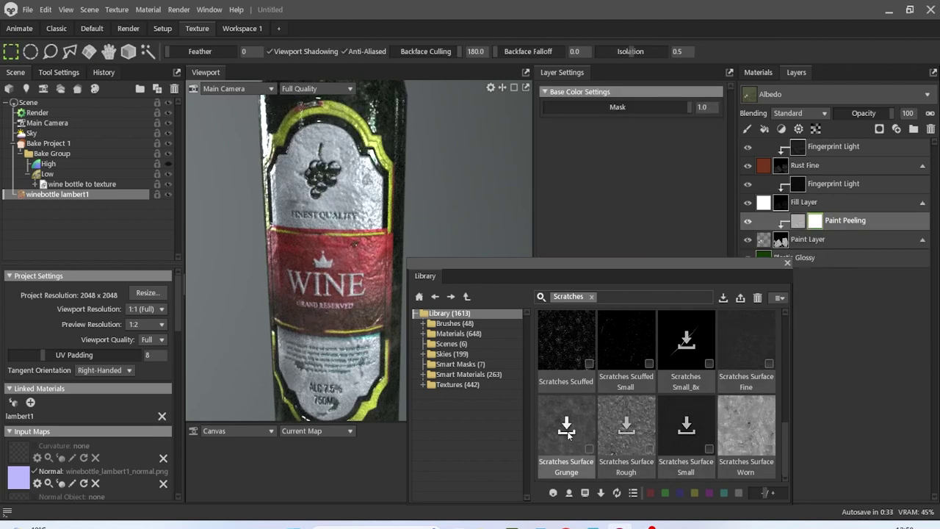
Apply Scratches Surface Worn to the Paint Peeling effect's mask, close the library, and set the texture's contrast to about 4.42.
{"action": "mouse_move", "coordinate": [566, 434]}
{"action": "left_mouse_down"}
{"action": "mouse_move", "coordinate": [580, 422]}
{"action": "mouse_move", "coordinate": [757, 441]}
{"action": "mouse_move", "coordinate": [818, 304]}
{"action": "mouse_move", "coordinate": [821, 222]}
{"action": "left_mouse_up"}
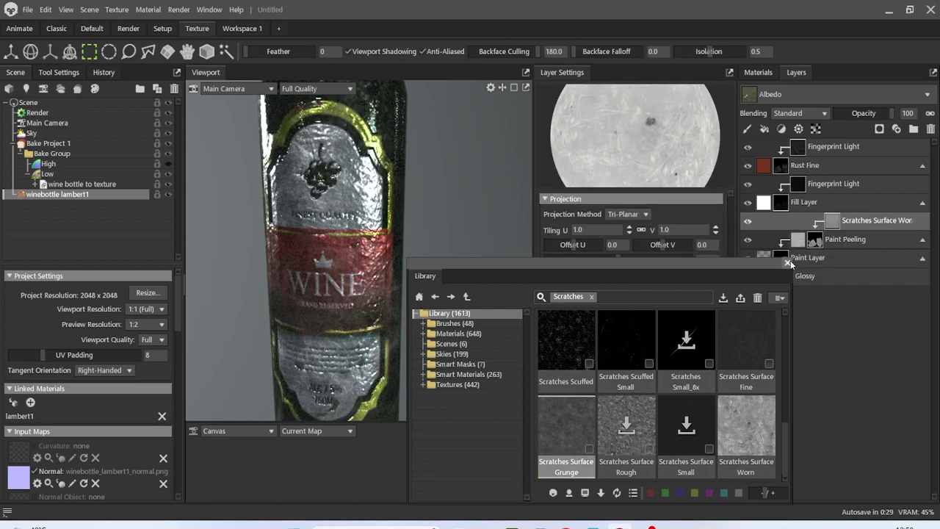
{"action": "left_click", "coordinate": [788, 262]}
{"action": "left_click_drag", "start_coordinate": [598, 381], "coordinate": [655, 402]}
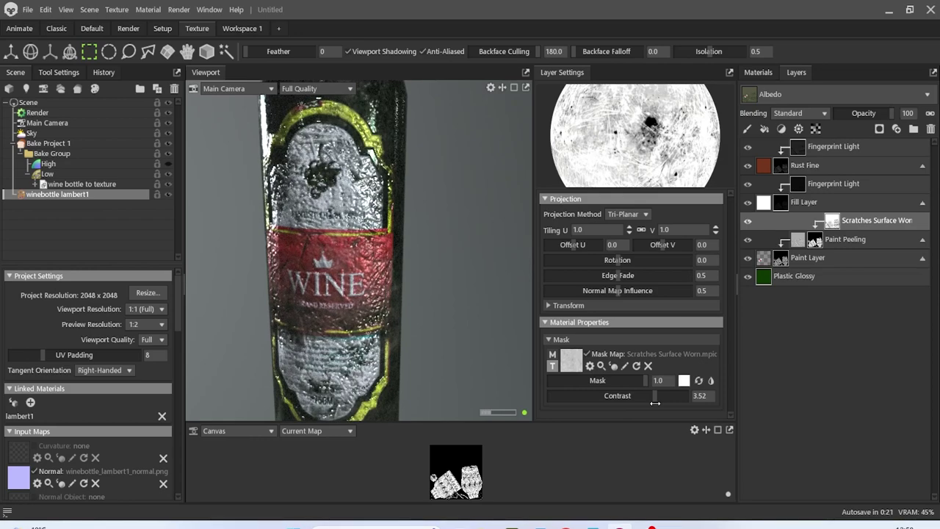
{"action": "scroll", "coordinate": [465, 320], "scroll_direction": "down", "scroll_amount": 5}
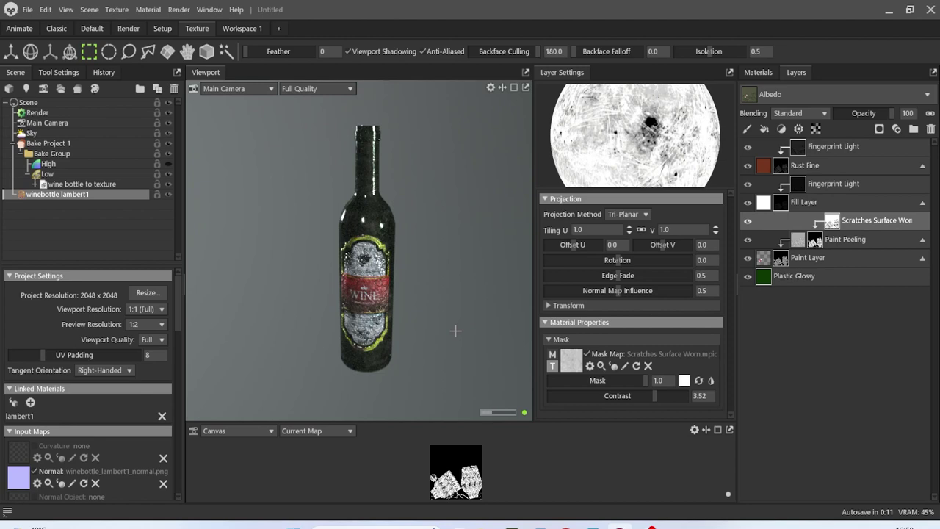
{"action": "scroll", "coordinate": [430, 308], "scroll_direction": "up", "scroll_amount": 2}
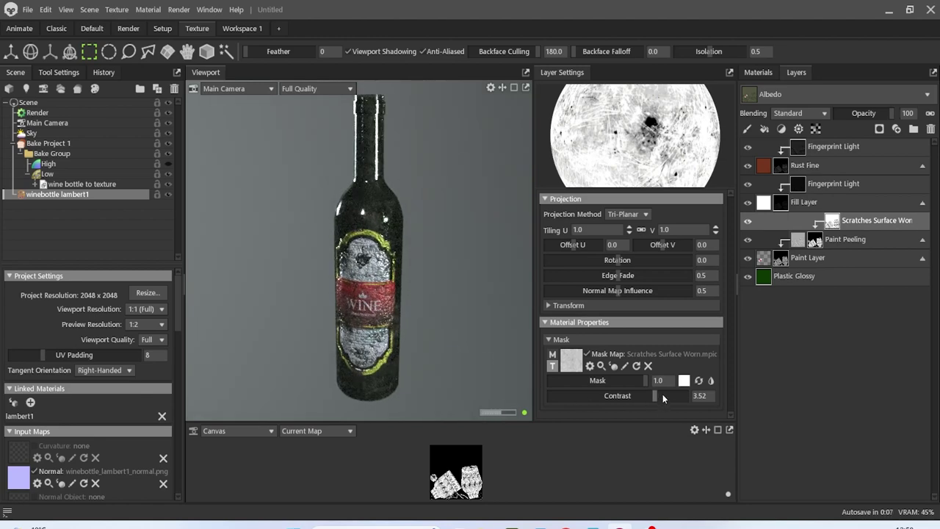
{"action": "mouse_move", "coordinate": [659, 395]}
{"action": "left_mouse_down"}
{"action": "mouse_move", "coordinate": [693, 396]}
{"action": "mouse_move", "coordinate": [580, 397]}
{"action": "mouse_move", "coordinate": [583, 409]}
{"action": "mouse_move", "coordinate": [562, 408]}
{"action": "mouse_move", "coordinate": [665, 418]}
{"action": "mouse_move", "coordinate": [650, 409]}
{"action": "left_mouse_up"}
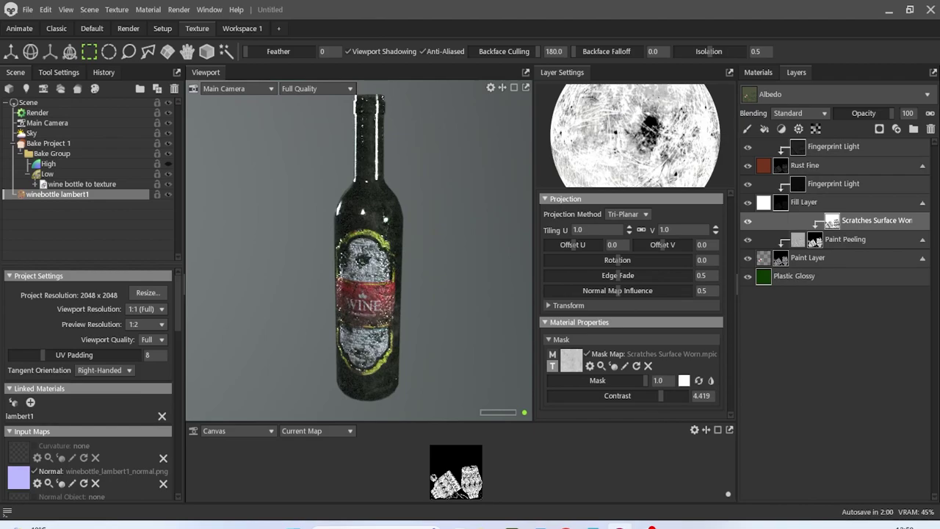
{"action": "scroll", "coordinate": [387, 272], "scroll_direction": "up", "scroll_amount": 5}
{"action": "scroll", "coordinate": [412, 286], "scroll_direction": "down", "scroll_amount": 2}
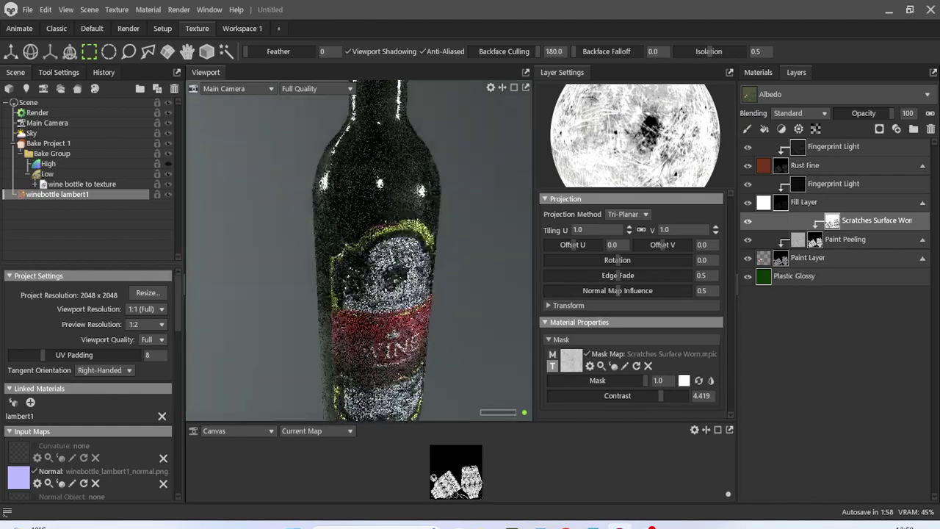
{"action": "scroll", "coordinate": [426, 294], "scroll_direction": "down", "scroll_amount": 2}
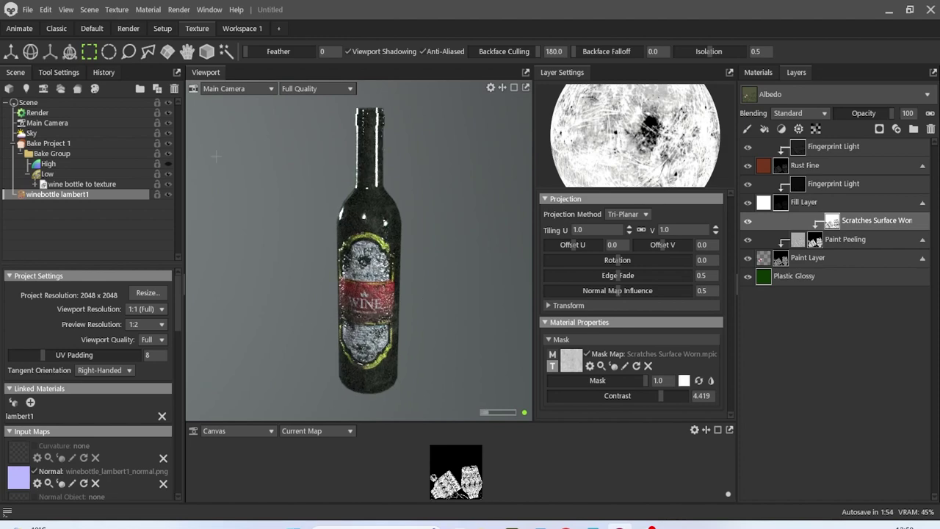
Open the scene's Render settings.
{"action": "left_click", "coordinate": [68, 114]}
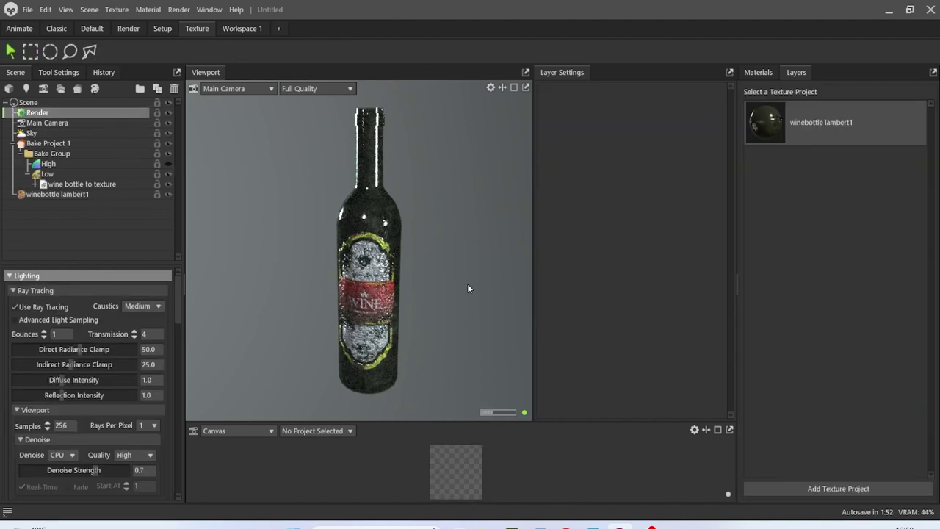
{"action": "mouse_move", "coordinate": [472, 289]}
{"action": "left_mouse_down"}
{"action": "mouse_move", "coordinate": [473, 297]}
{"action": "mouse_move", "coordinate": [488, 291]}
{"action": "left_mouse_up"}
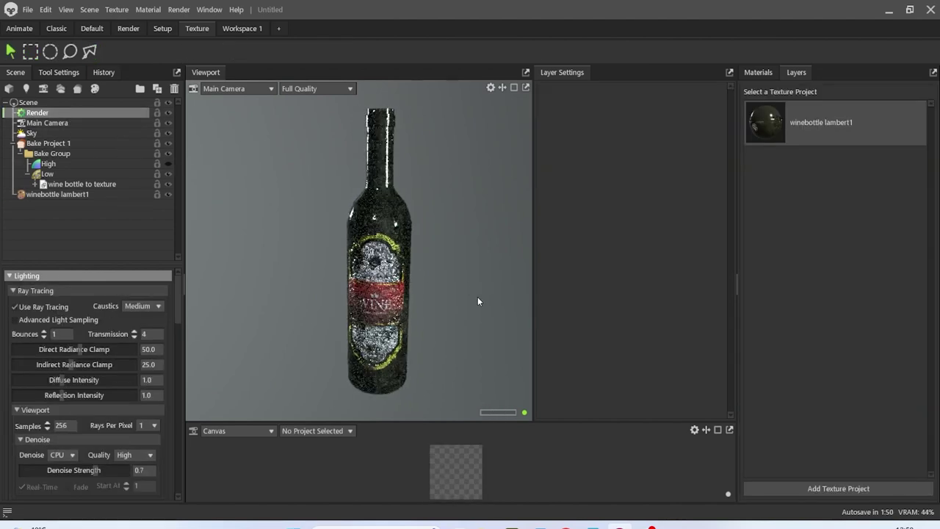